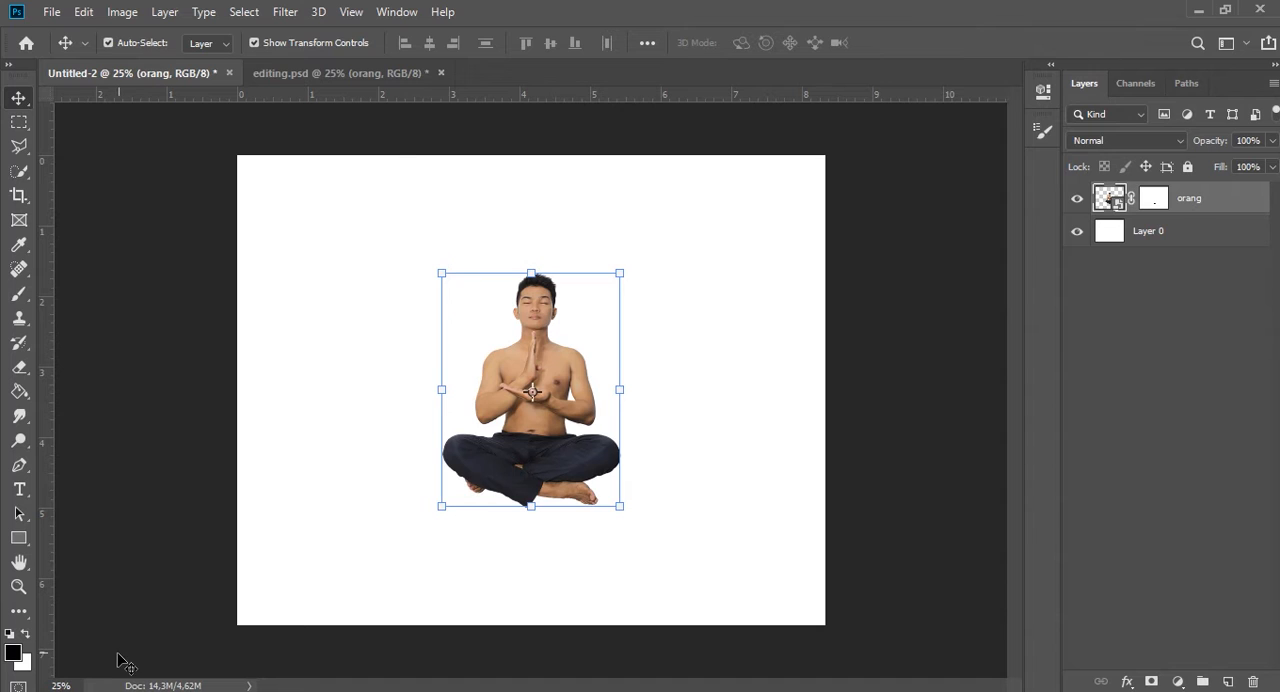
# Place the stone-arch landscape image, enlarge it well beyond the canvas so it fills the scene, and move its layer beneath orang.
pyautogui.moveTo(663, 155); pyautogui.dragTo(1194, 26)
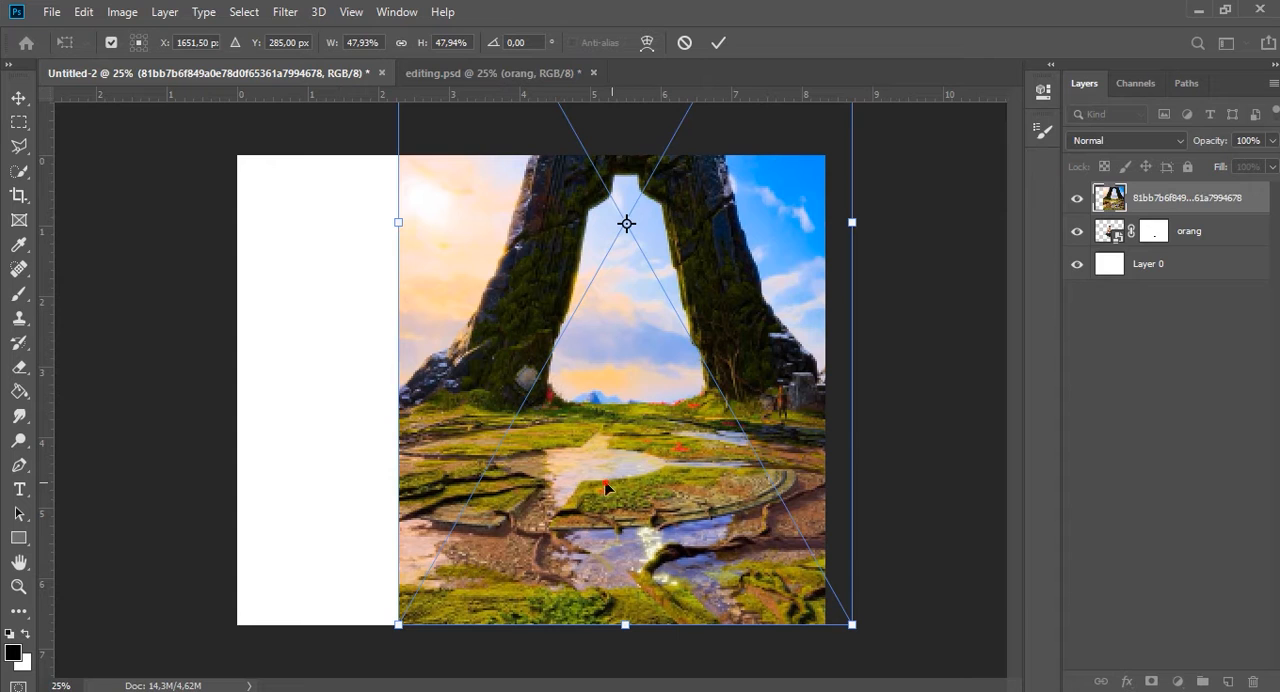
pyautogui.moveTo(610, 482); pyautogui.dragTo(391, 395)
pyautogui.moveTo(634, 537); pyautogui.dragTo(1130, 690)
pyautogui.moveTo(740, 590); pyautogui.dragTo(766, 518)
pyautogui.scroll(-8, 712, 441)
pyautogui.moveTo(614, 499); pyautogui.dragTo(748, 678)
pyautogui.moveTo(653, 478); pyautogui.dragTo(585, 306)
pyautogui.press('Return')
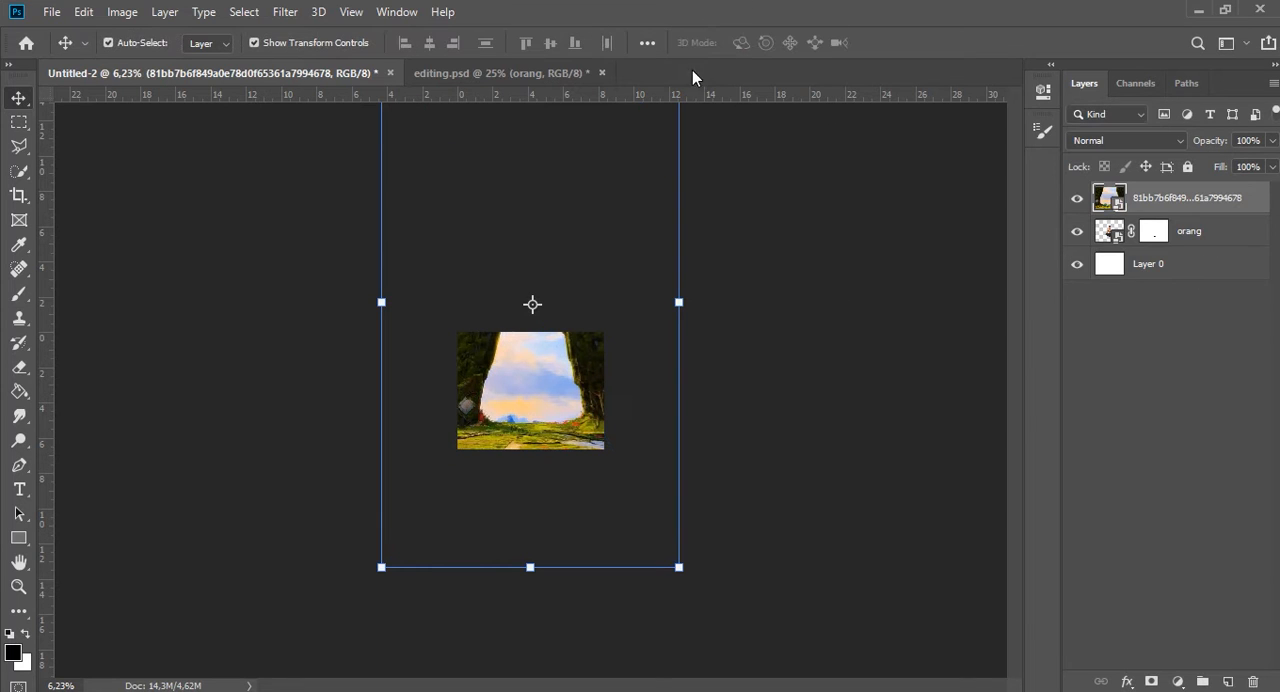
pyautogui.moveTo(1186, 206); pyautogui.dragTo(1134, 245)
# Place the stadium grass image over the lower part of the canvas and lower its opacity to 48%.
pyautogui.scroll(3, 531, 402)
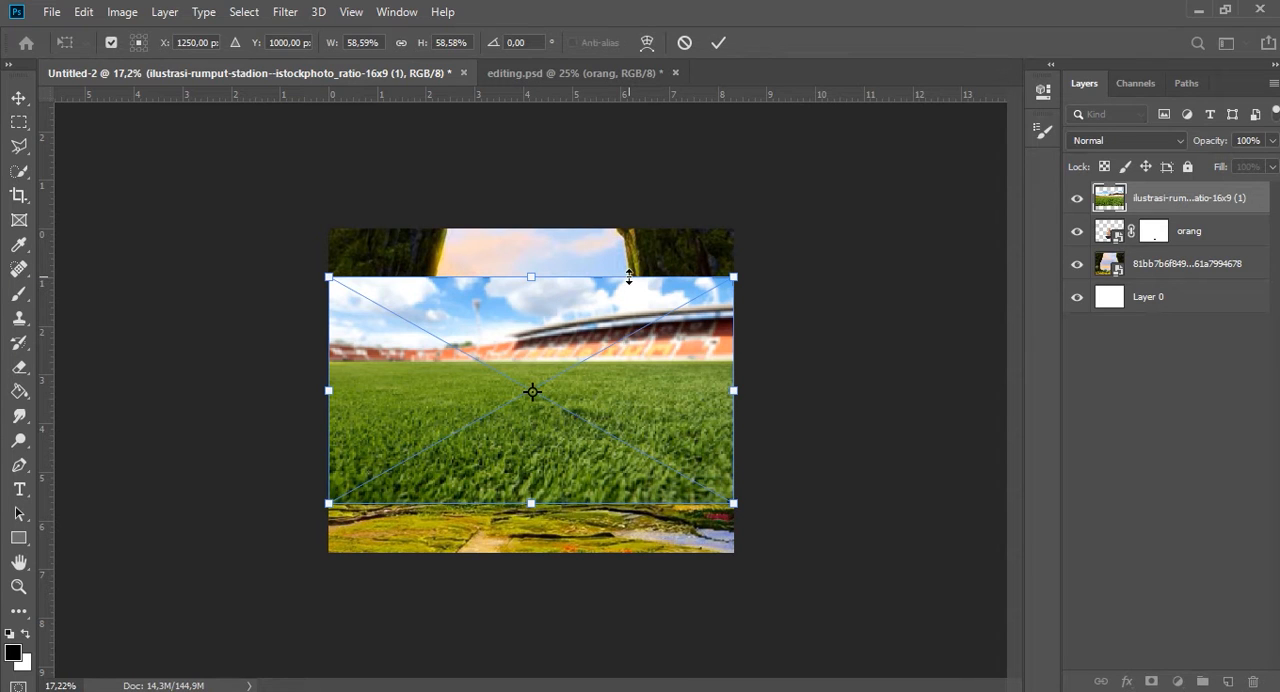
pyautogui.moveTo(702, 392); pyautogui.dragTo(708, 440)
pyautogui.moveTo(1210, 148); pyautogui.dragTo(1171, 144)
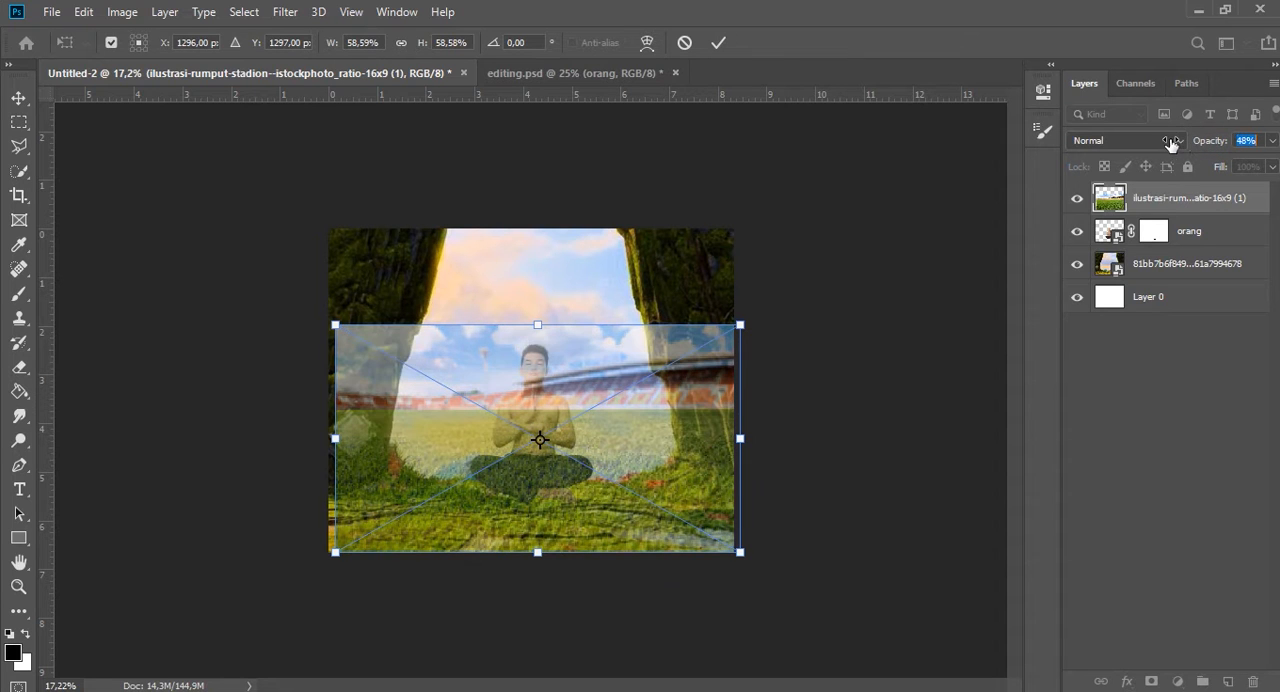
# Warp the grass image so its lower part flares out past both sides of the canvas, and restore the layer to 100% opacity.
pyautogui.click(647, 43)
pyautogui.moveTo(391, 545); pyautogui.dragTo(308, 545)
pyautogui.moveTo(634, 537); pyautogui.dragTo(645, 569)
pyautogui.moveTo(746, 567); pyautogui.dragTo(798, 541)
pyautogui.moveTo(526, 508); pyautogui.dragTo(523, 539)
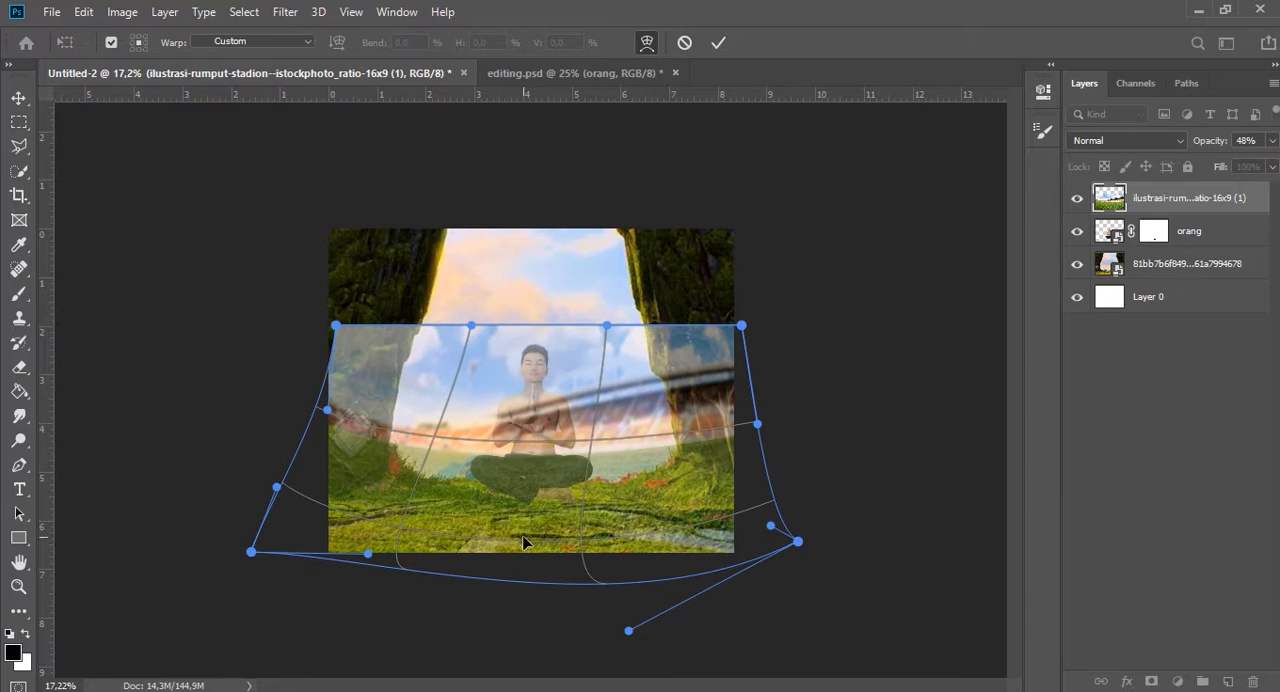
pyautogui.moveTo(667, 460); pyautogui.dragTo(674, 451)
pyautogui.moveTo(446, 454); pyautogui.dragTo(438, 468)
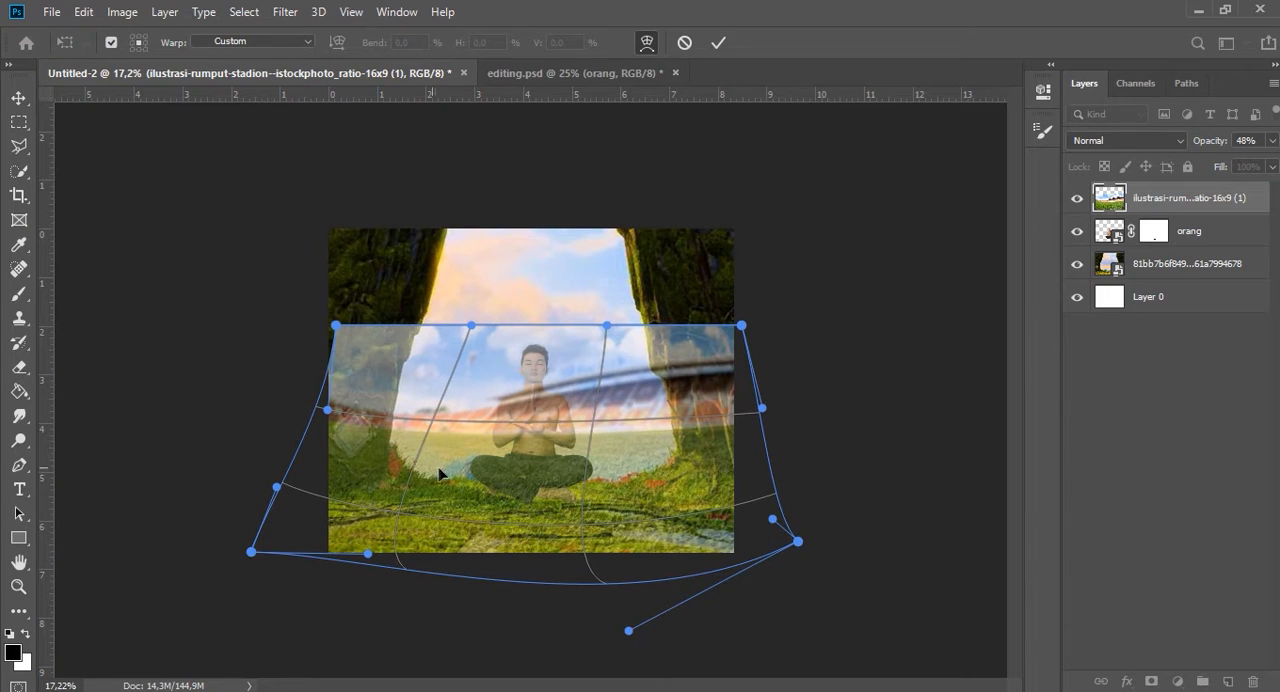
pyautogui.click(716, 45)
pyautogui.press('0')
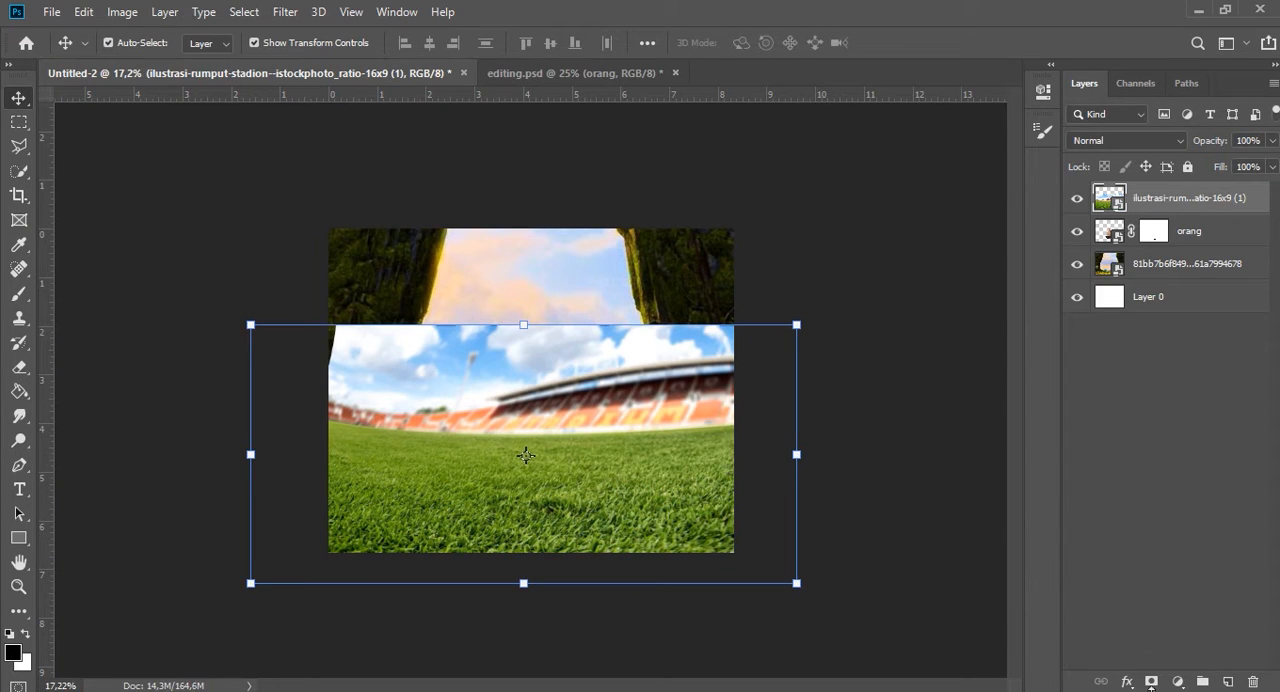
# Move the grass layer beneath orang and reveal its grass across the foreground by painting on an inverted layer mask at 50% brush opacity.
pyautogui.click(1151, 682)
pyautogui.hotkey('ctrl', 'i')
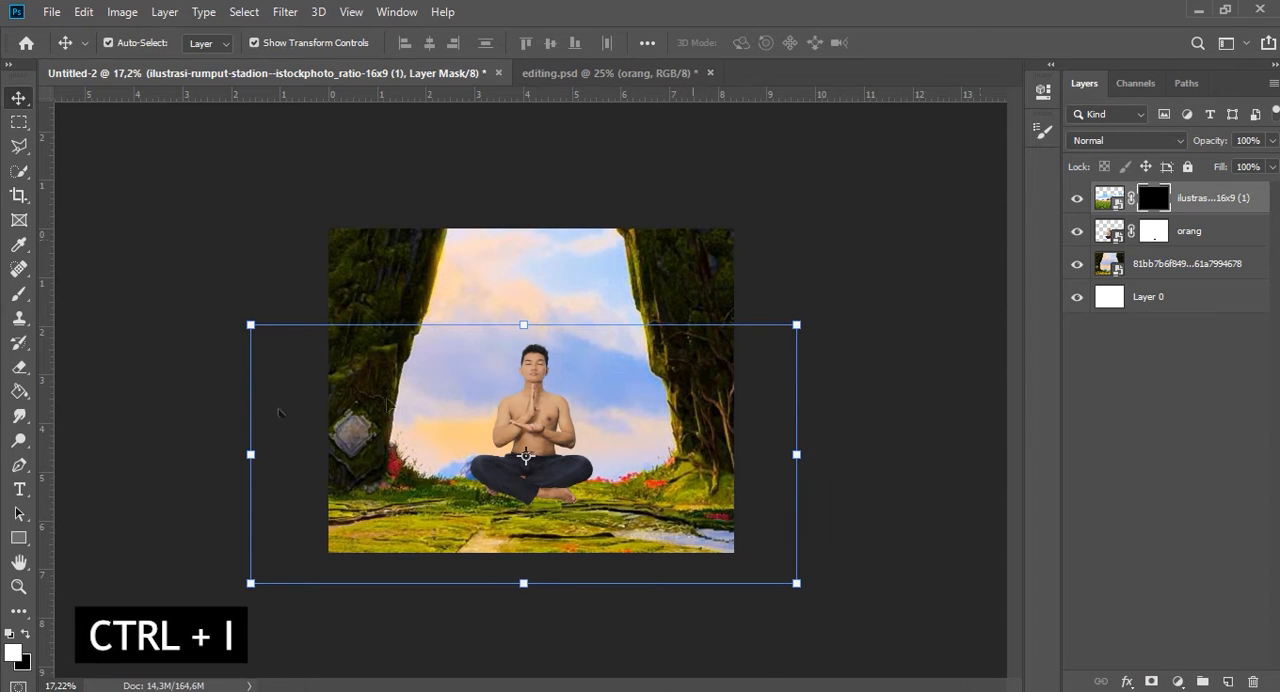
pyautogui.moveTo(922, 530)
pyautogui.mouseDown()
pyautogui.moveTo(448, 529)
pyautogui.moveTo(250, 545)
pyautogui.moveTo(158, 471)
pyautogui.moveTo(84, 496)
pyautogui.moveTo(226, 524)
pyautogui.moveTo(880, 490)
pyautogui.moveTo(110, 475)
pyautogui.moveTo(112, 507)
pyautogui.moveTo(571, 459)
pyautogui.moveTo(797, 462)
pyautogui.mouseUp()
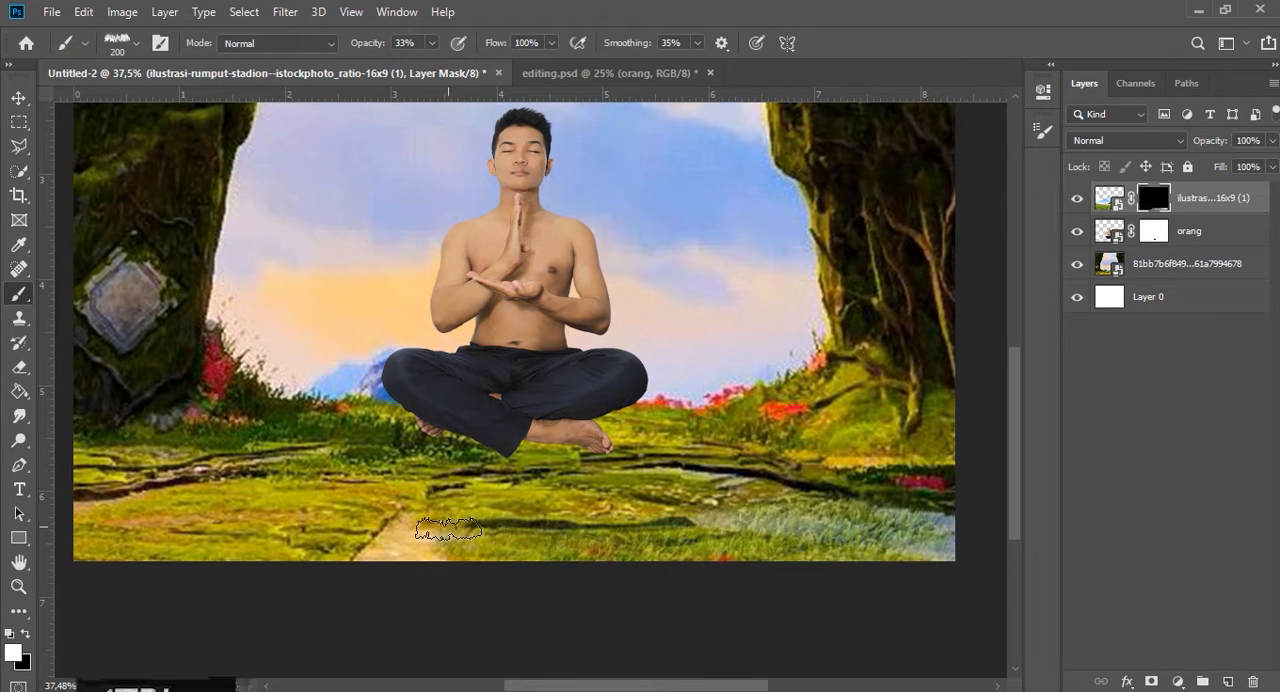
pyautogui.press('[')
pyautogui.press('5')
pyautogui.moveTo(1233, 211); pyautogui.dragTo(1226, 247)
pyautogui.click(1153, 231)
pyautogui.moveTo(718, 441)
pyautogui.mouseDown()
pyautogui.moveTo(900, 440)
pyautogui.moveTo(906, 484)
pyautogui.moveTo(184, 524)
pyautogui.moveTo(829, 518)
pyautogui.mouseUp()
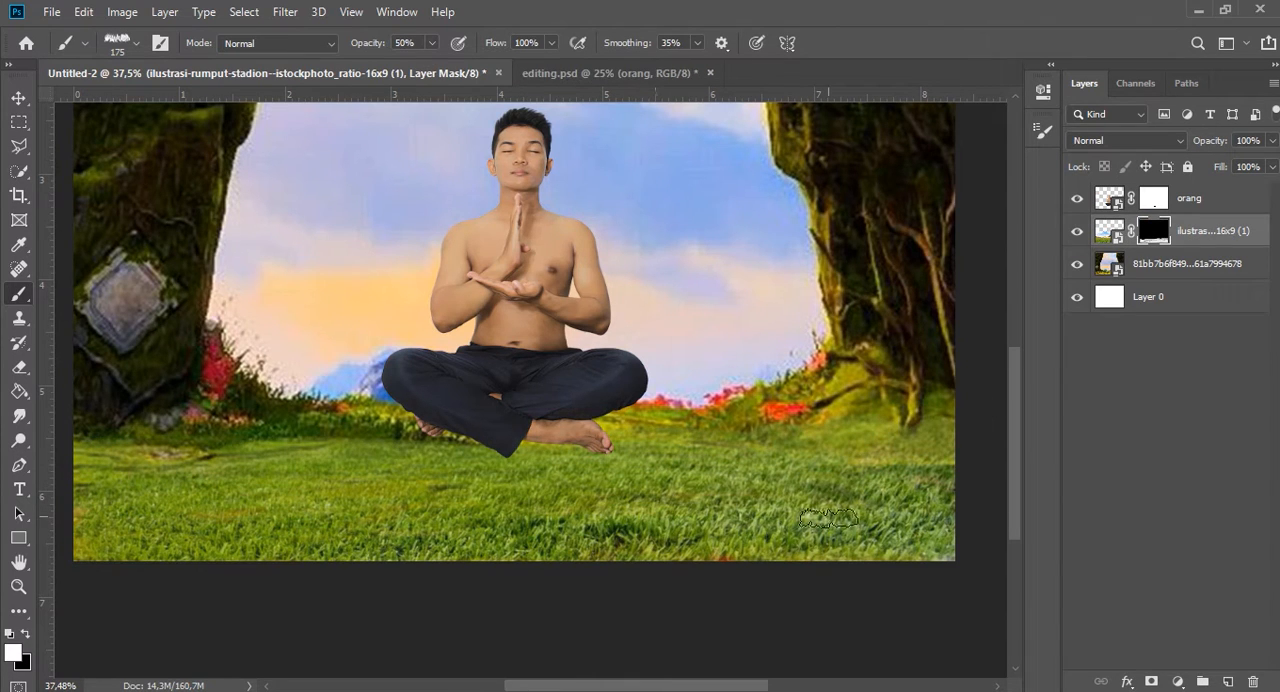
pyautogui.hotkey('ctrl', '0')
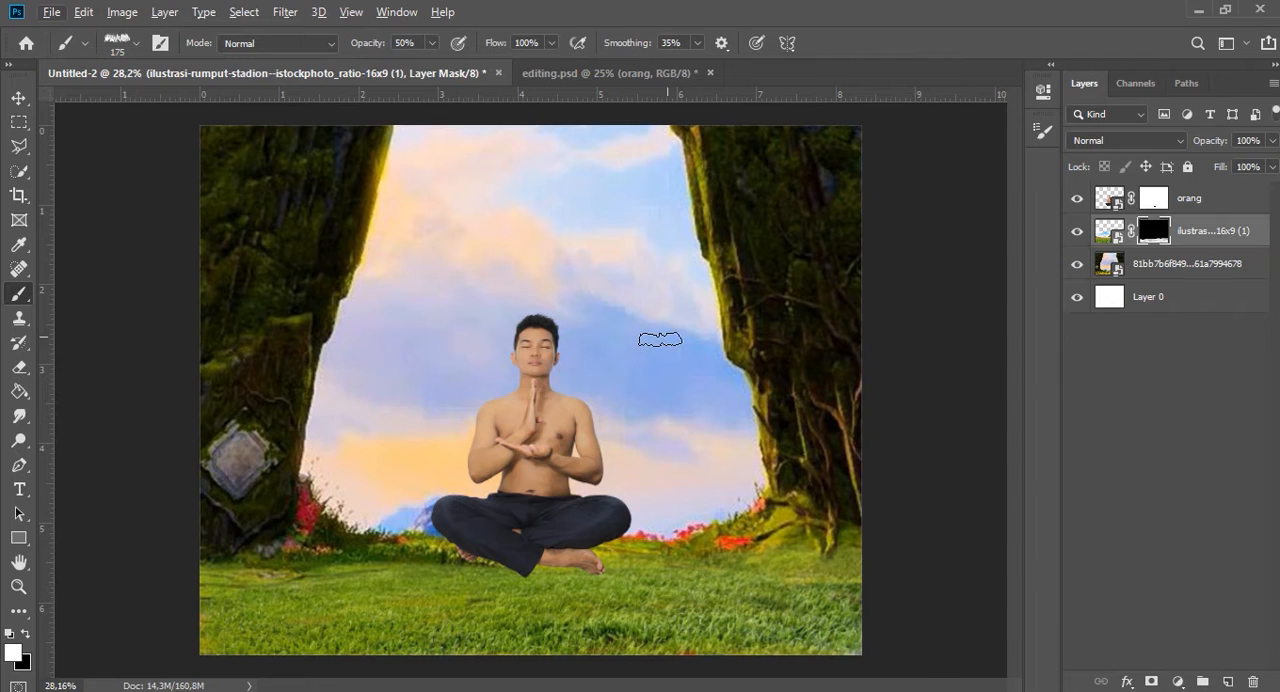
# Add a Hue/Saturation adjustment above the stone-arch landscape with Saturation +16 and Lightness -7.
pyautogui.click(1200, 260)
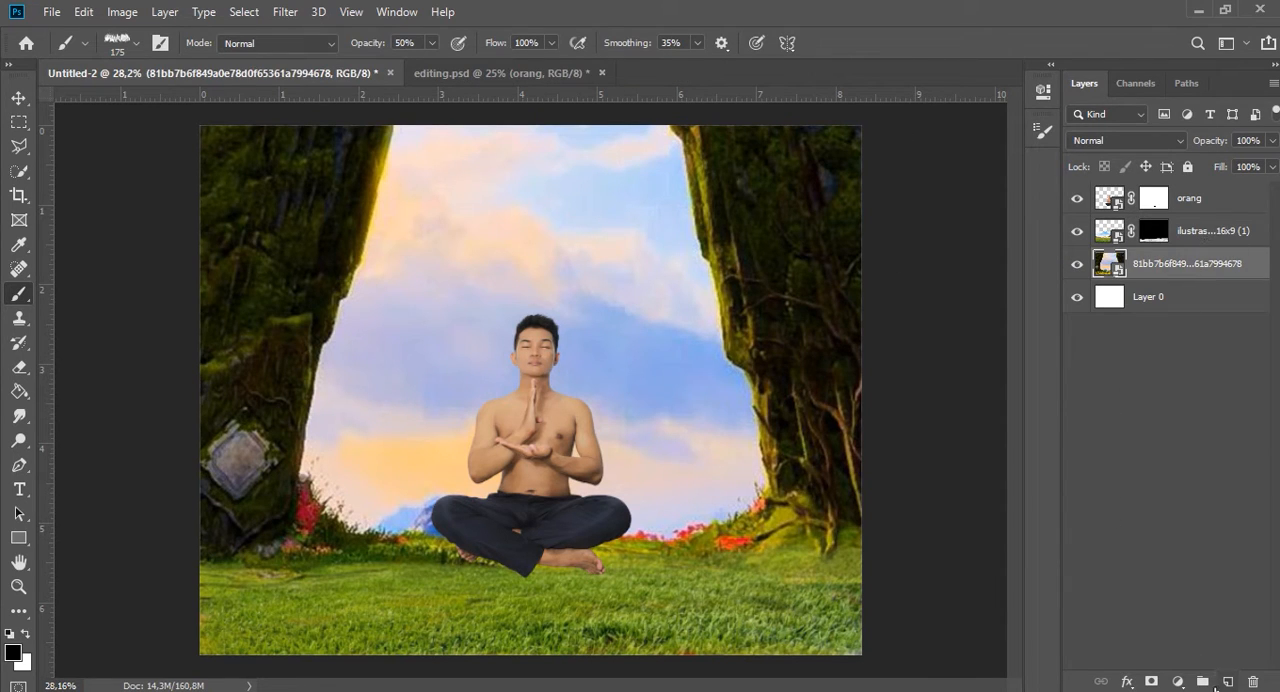
pyautogui.click(1179, 684)
pyautogui.click(1204, 493)
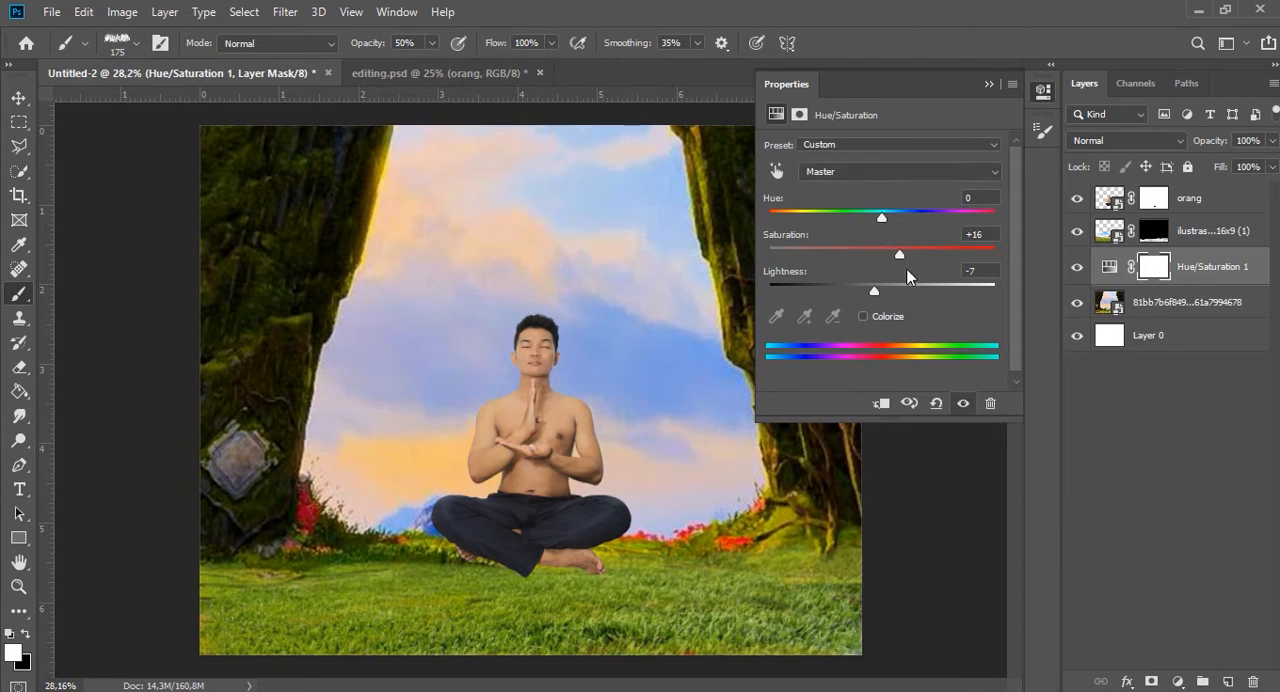
pyautogui.click(1166, 313)
# Add a Hue/Saturation adjustment clipped to the grass layer with Hue -6 and Saturation +38.
pyautogui.click(1186, 234)
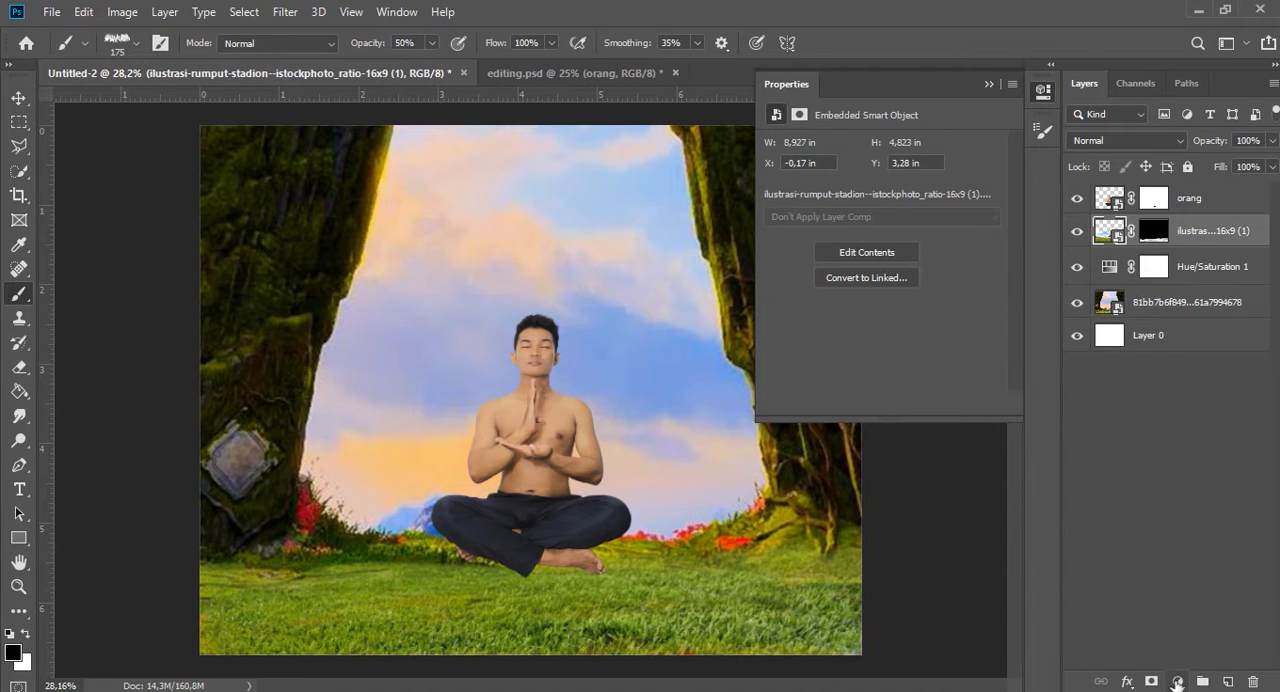
pyautogui.click(1179, 684)
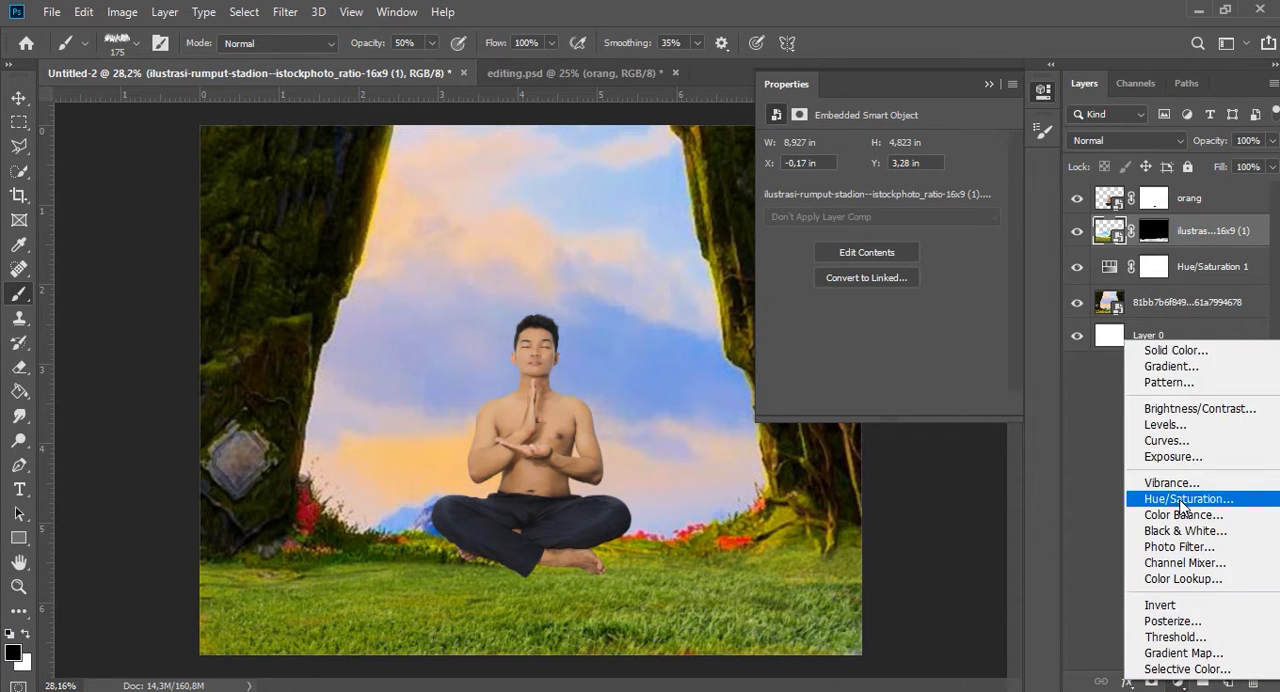
pyautogui.click(1183, 499)
pyautogui.moveTo(881, 248); pyautogui.dragTo(924, 257)
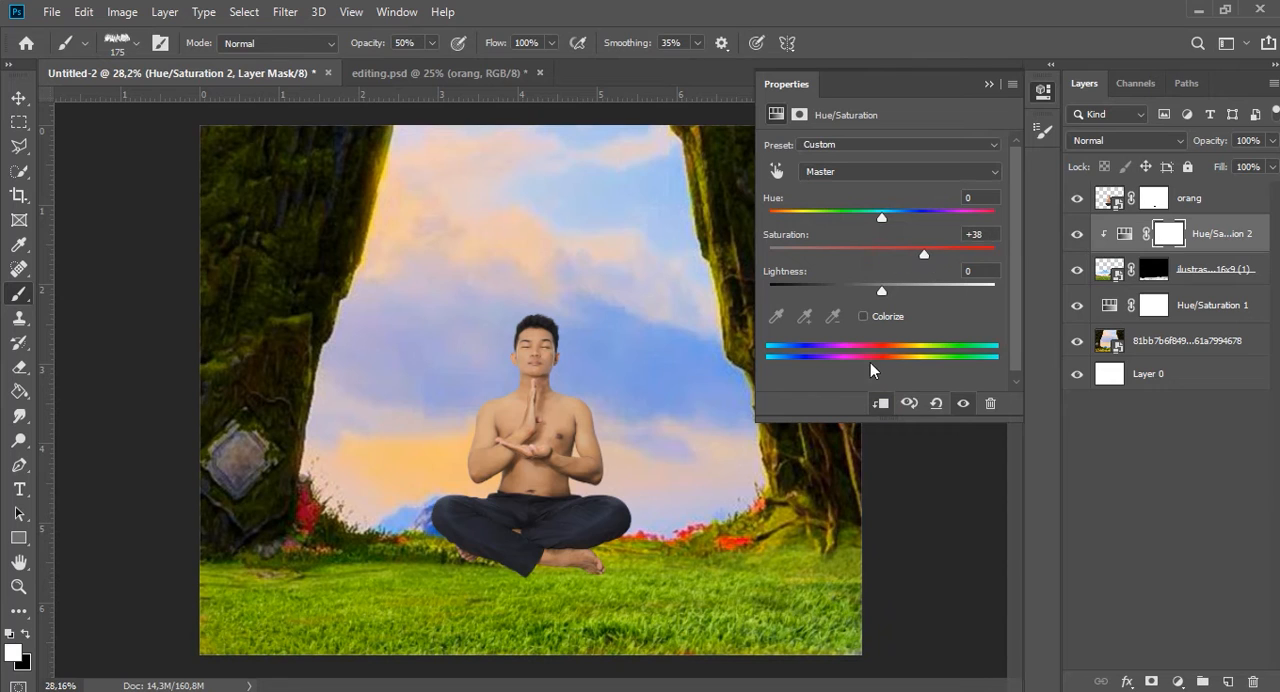
pyautogui.moveTo(872, 219); pyautogui.dragTo(876, 220)
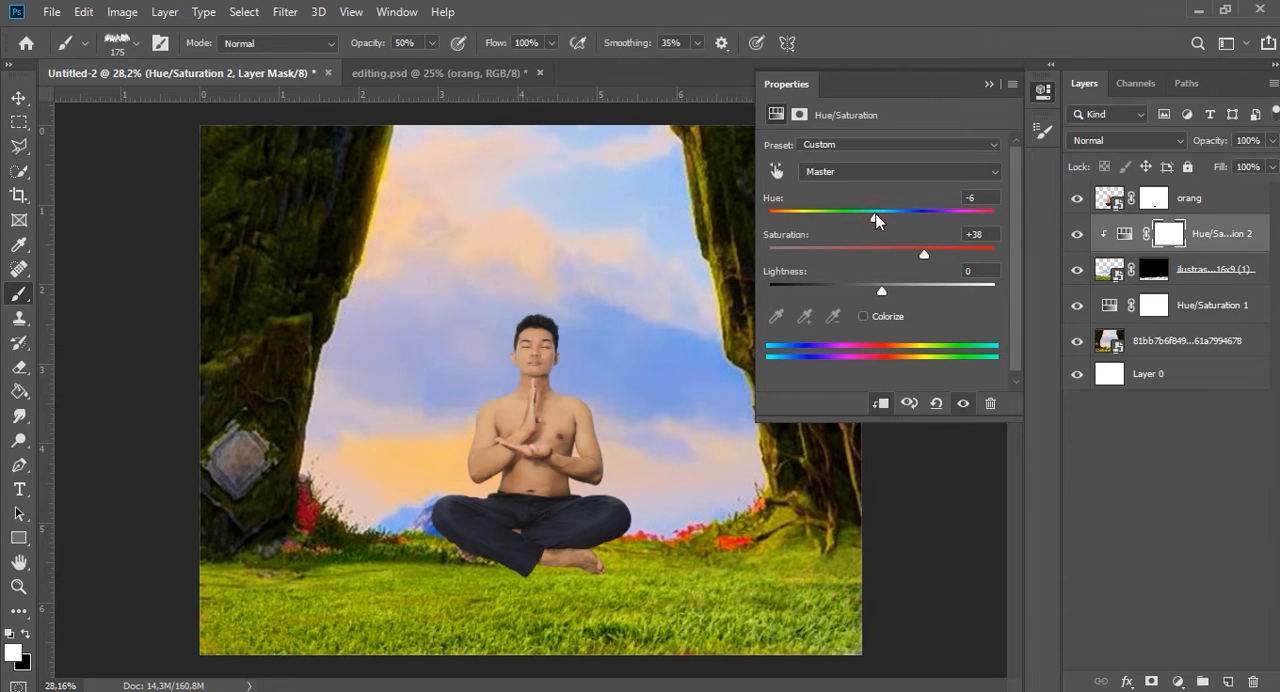
pyautogui.click(996, 86)
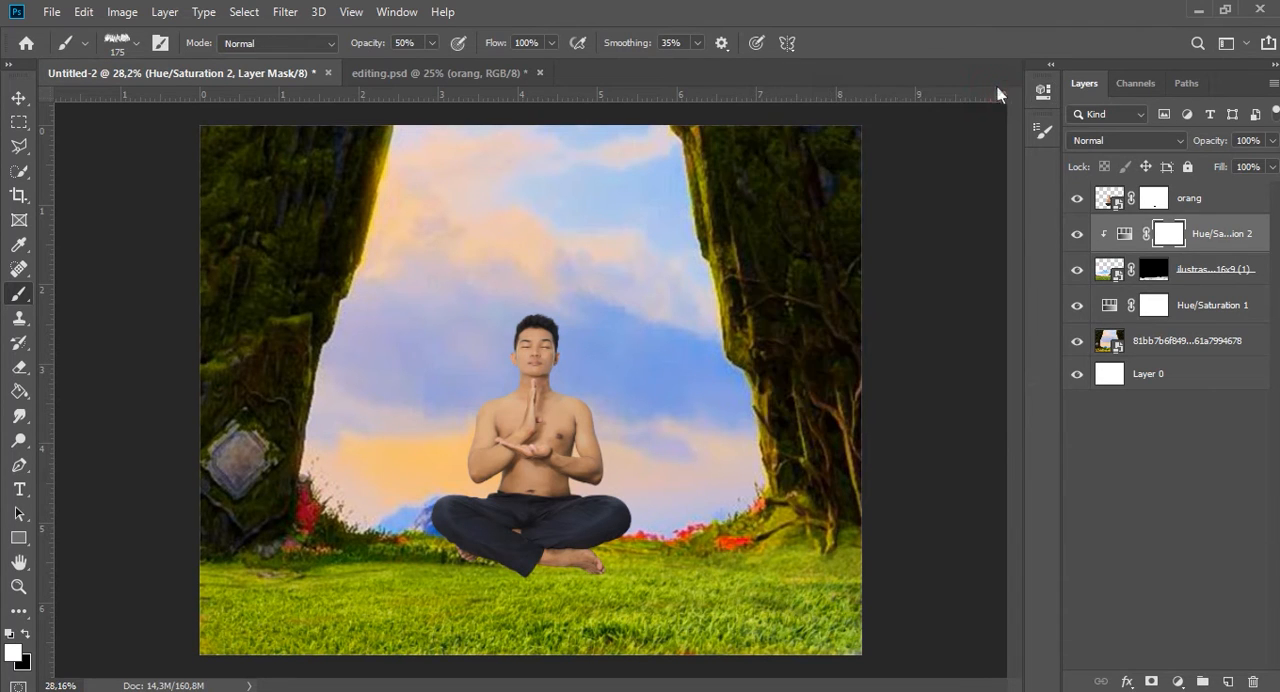
# Group all layers below orang, including their adjustments, and name the group bagroung.
pyautogui.keyDown('shift'); pyautogui.click(1194, 343); pyautogui.keyUp('shift')
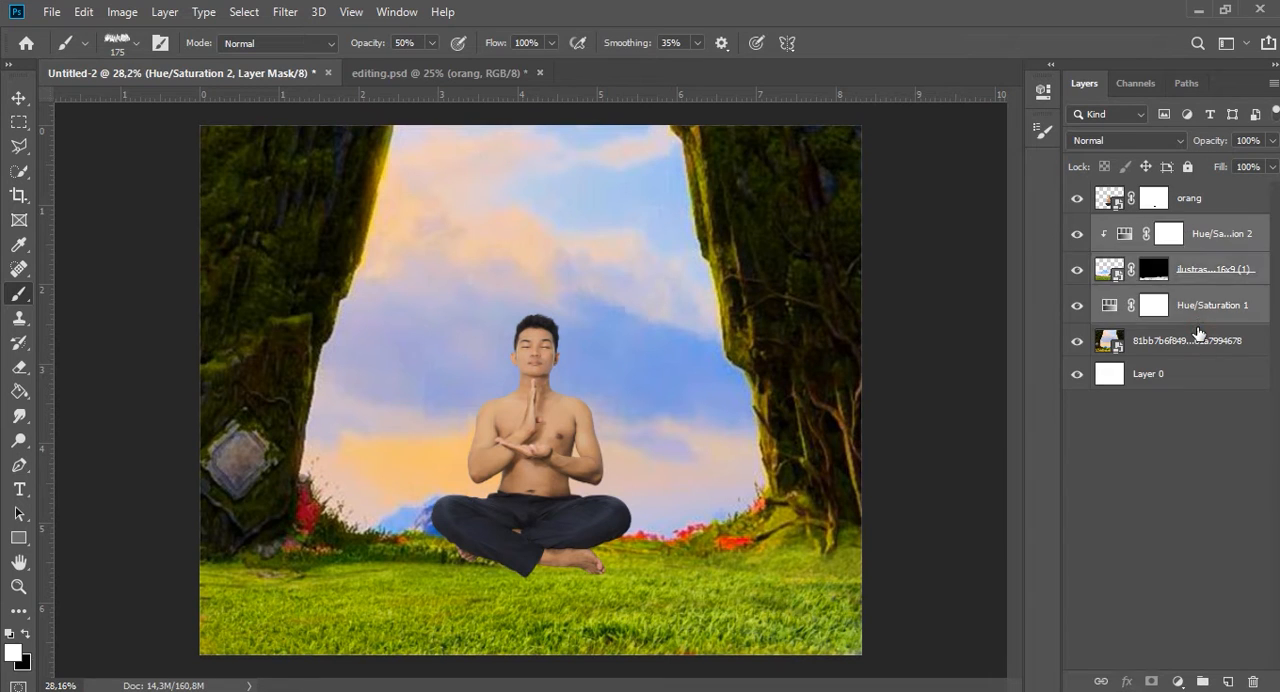
pyautogui.hotkey('ctrl', 'g')
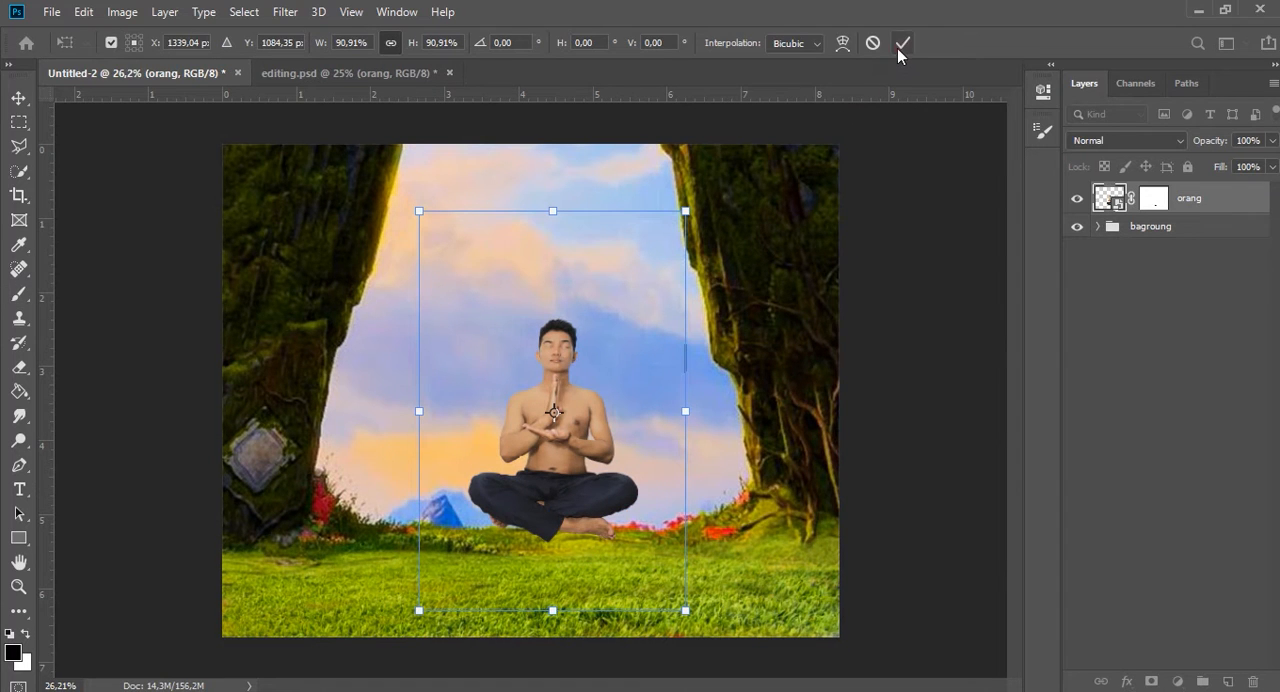
# Clip a colorizing Hue/Saturation adjustment to the orang layer with Hue 57, Saturation 87 and Lightness +17.
pyautogui.click(901, 44)
pyautogui.scroll(1, 549, 455)
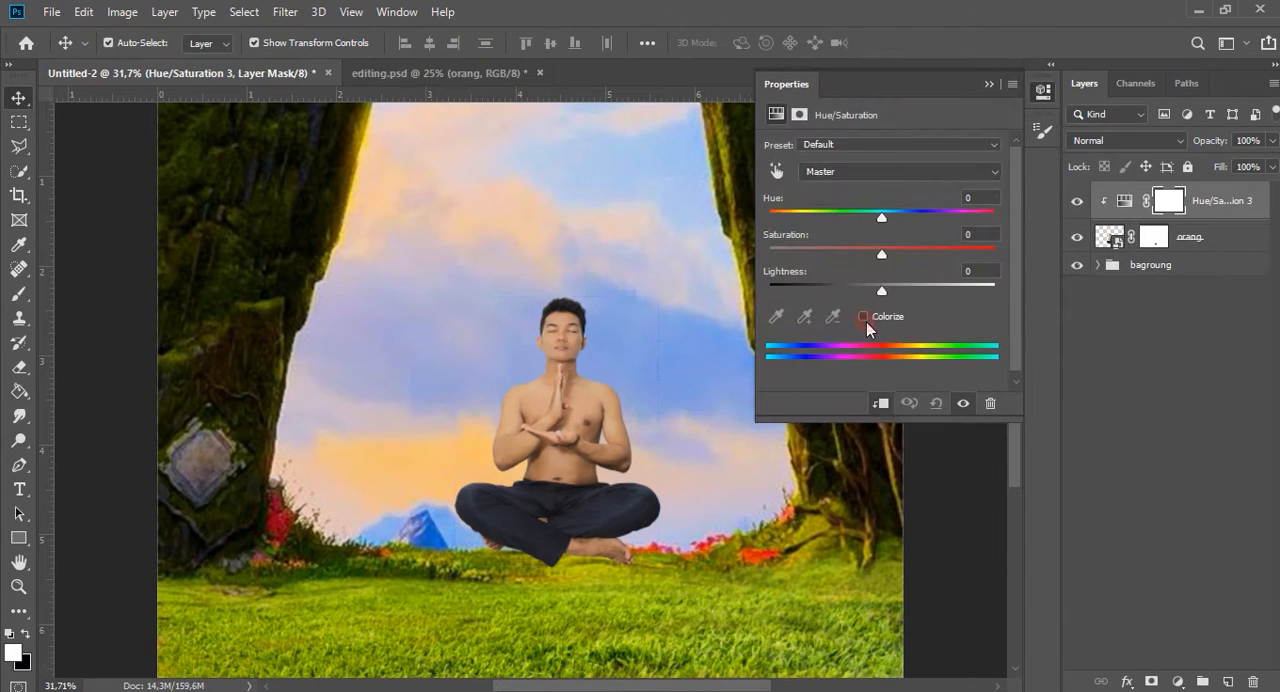
pyautogui.click(863, 316)
pyautogui.moveTo(771, 216); pyautogui.dragTo(902, 284)
pyautogui.moveTo(804, 217); pyautogui.dragTo(805, 213)
pyautogui.click(988, 86)
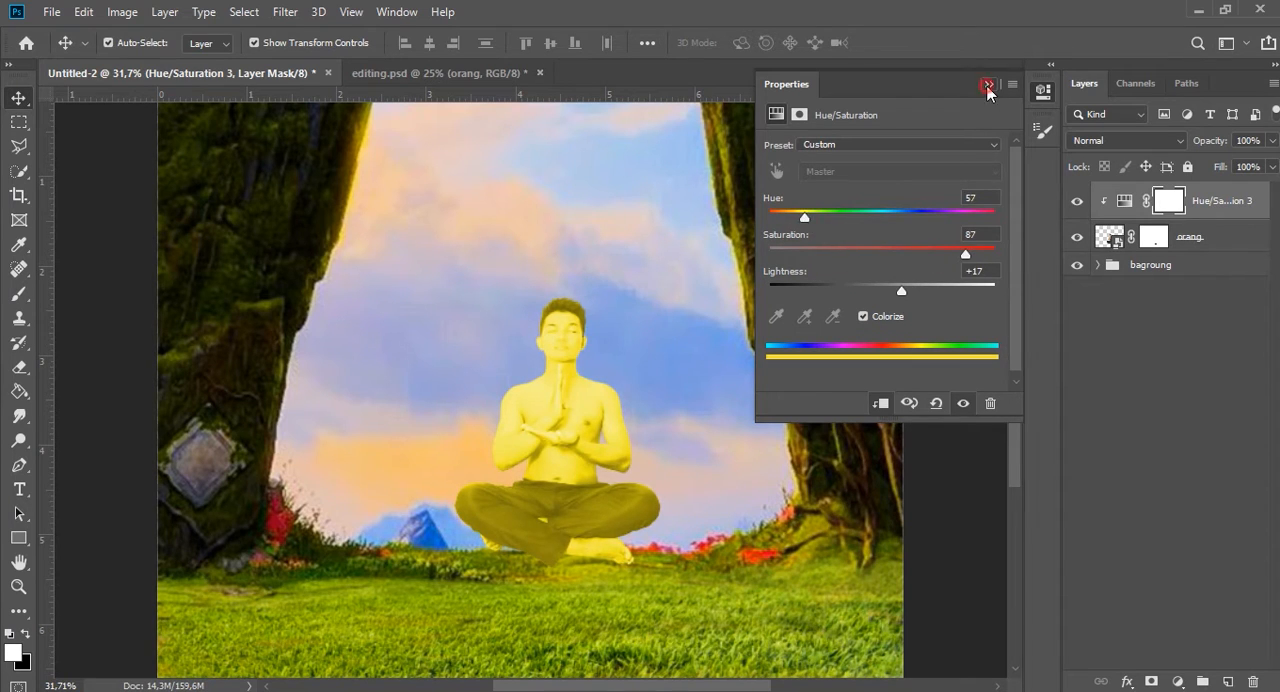
# Invert the yellow adjustment's mask and paint the color back onto the man's hands and wrists.
pyautogui.hotkey('ctrl', 'i')
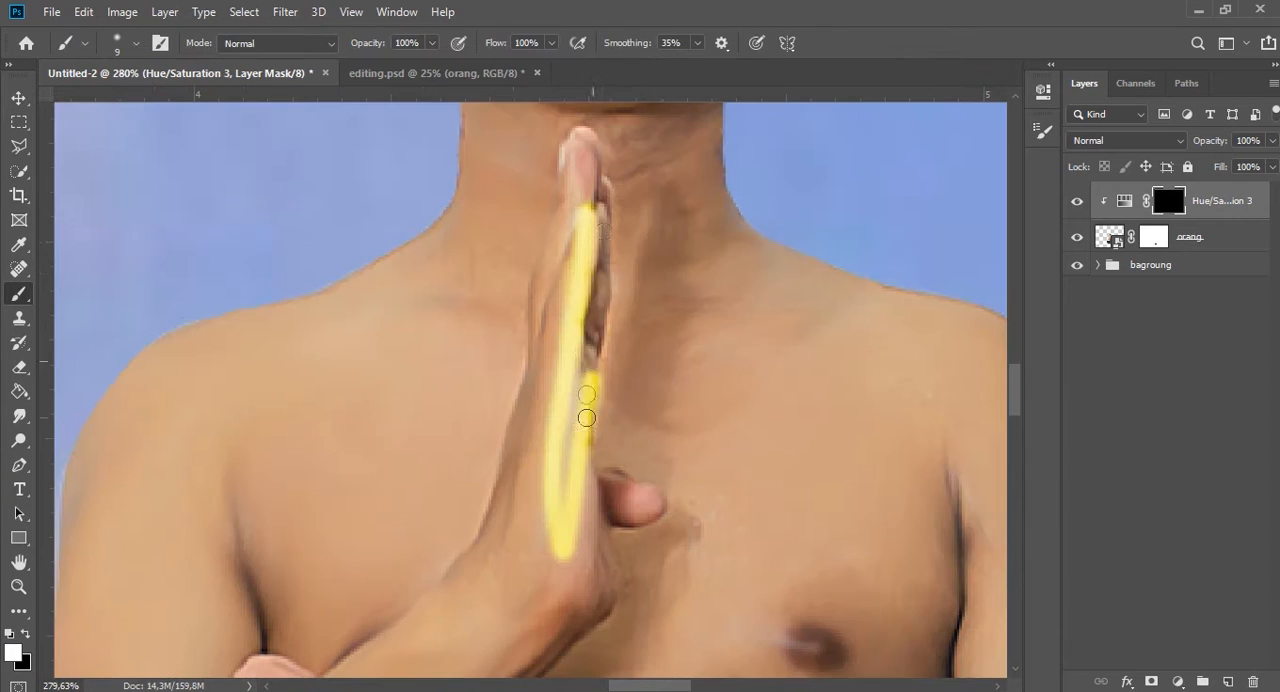
pyautogui.moveTo(586, 417)
pyautogui.mouseDown()
pyautogui.moveTo(594, 155)
pyautogui.moveTo(566, 194)
pyautogui.moveTo(530, 572)
pyautogui.moveTo(603, 254)
pyautogui.moveTo(543, 356)
pyautogui.moveTo(536, 301)
pyautogui.moveTo(586, 140)
pyautogui.moveTo(506, 314)
pyautogui.moveTo(541, 139)
pyautogui.moveTo(557, 300)
pyautogui.moveTo(444, 667)
pyautogui.moveTo(498, 549)
pyautogui.moveTo(570, 272)
pyautogui.moveTo(545, 414)
pyautogui.mouseUp()
pyautogui.hotkey('ctrl', 'z')
pyautogui.moveTo(596, 371)
pyautogui.mouseDown()
pyautogui.moveTo(520, 585)
pyautogui.moveTo(405, 600)
pyautogui.mouseUp()
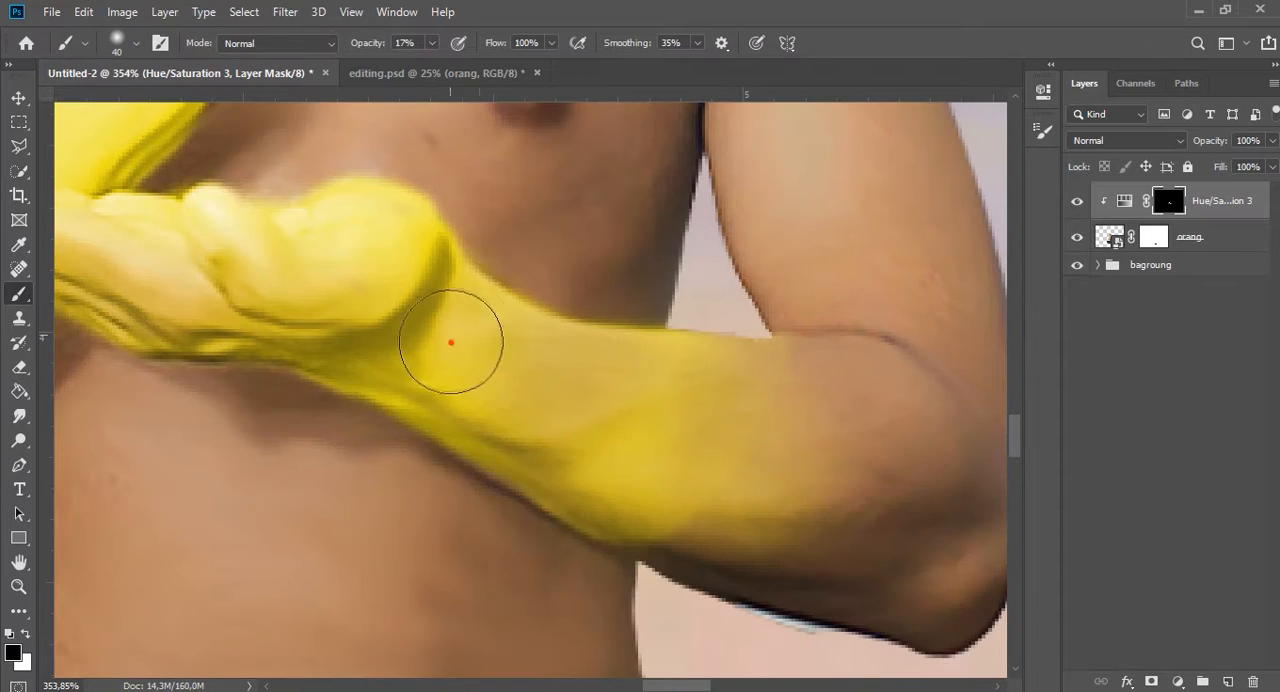
pyautogui.moveTo(451, 343)
pyautogui.mouseDown()
pyautogui.moveTo(444, 378)
pyautogui.moveTo(796, 540)
pyautogui.moveTo(652, 509)
pyautogui.moveTo(623, 537)
pyautogui.mouseUp()
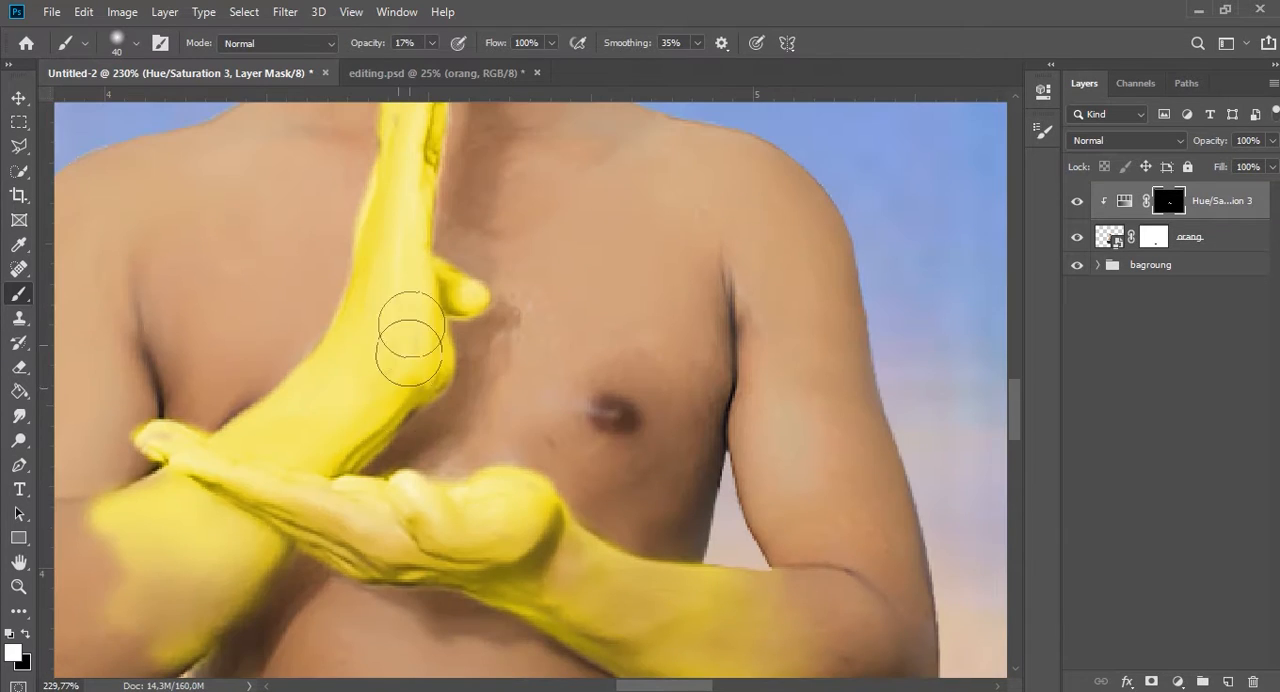
pyautogui.moveTo(410, 340)
pyautogui.mouseDown()
pyautogui.moveTo(332, 382)
pyautogui.moveTo(317, 431)
pyautogui.mouseUp()
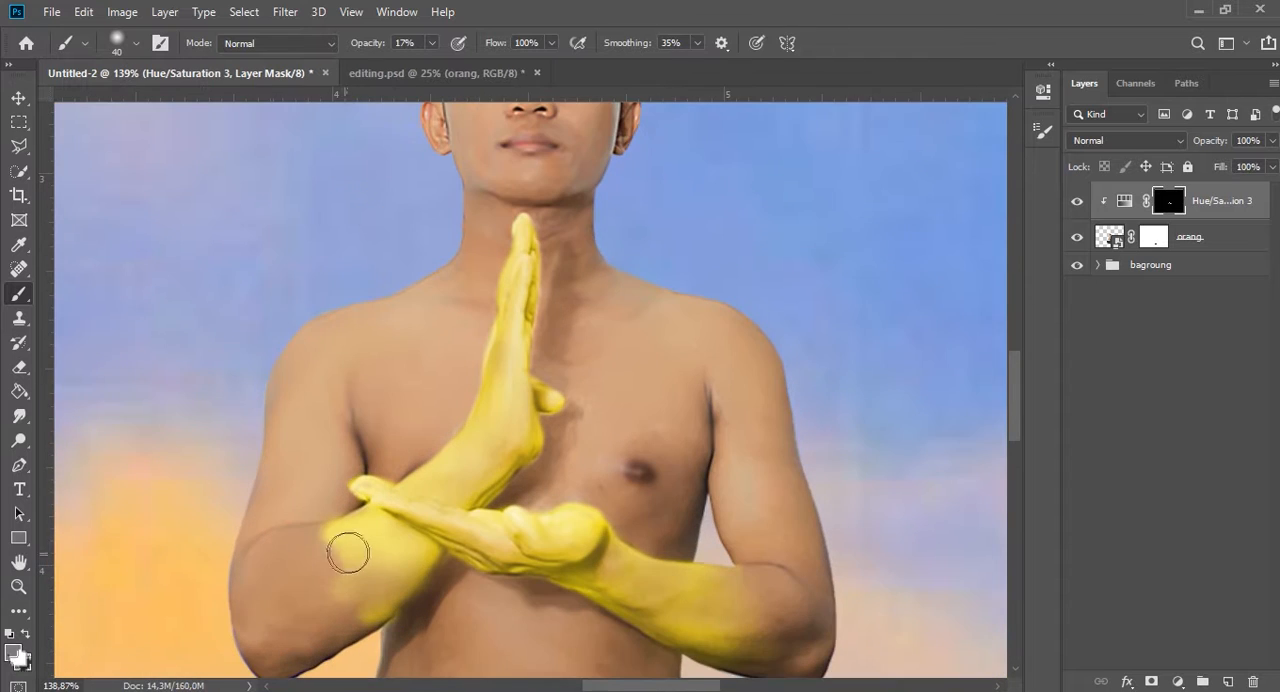
# Clean up the yellow edges around the hands and fade the color softly down both forearms with a 17% opacity brush.
pyautogui.moveTo(346, 546)
pyautogui.mouseDown()
pyautogui.moveTo(386, 525)
pyautogui.moveTo(315, 562)
pyautogui.moveTo(378, 627)
pyautogui.moveTo(409, 606)
pyautogui.mouseUp()
pyautogui.press('x')
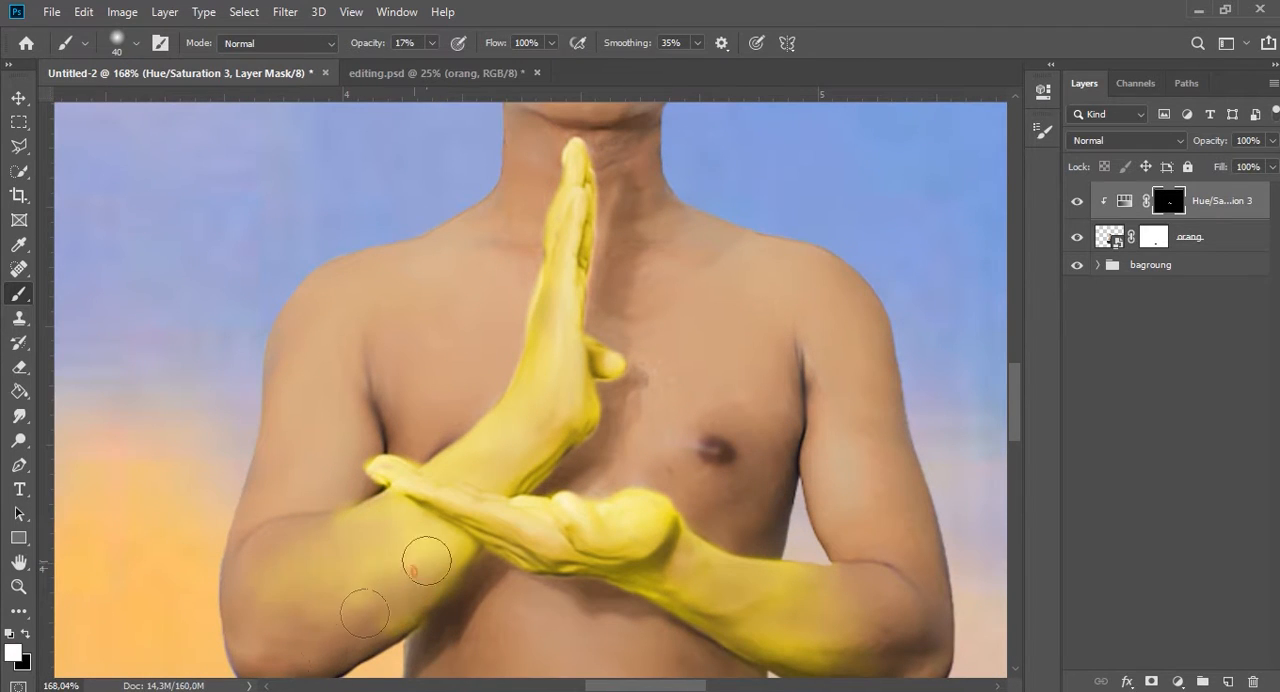
pyautogui.moveTo(427, 561); pyautogui.dragTo(350, 625)
pyautogui.moveTo(849, 629); pyautogui.dragTo(800, 582)
# Add a Brightness/Contrast adjustment clipped to the man with Brightness 81.
pyautogui.scroll(-7, 560, 405)
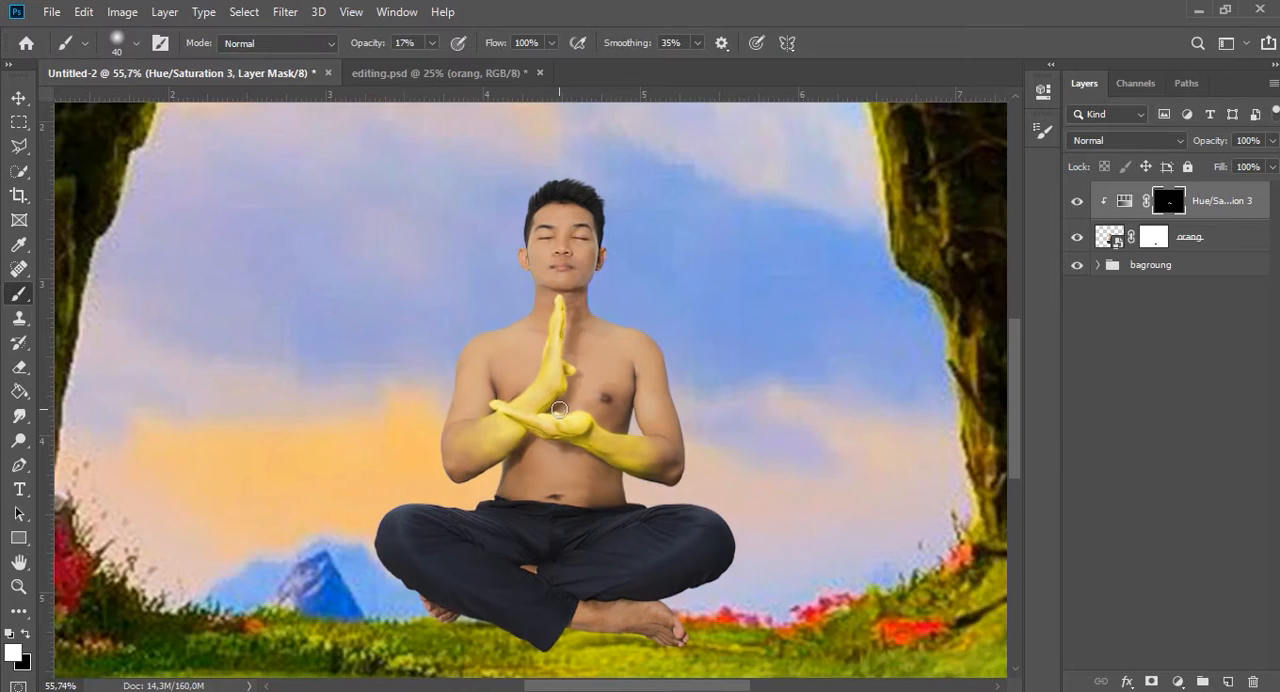
pyautogui.scroll(3, 560, 409)
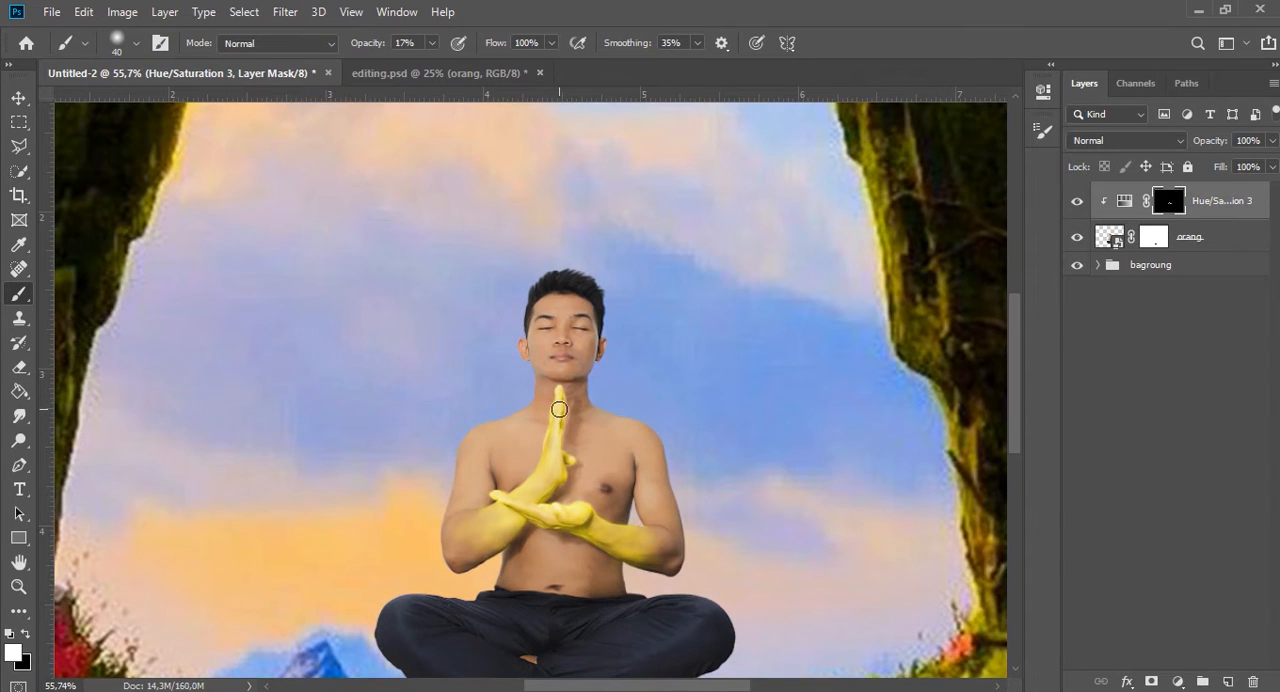
pyautogui.click(1180, 680)
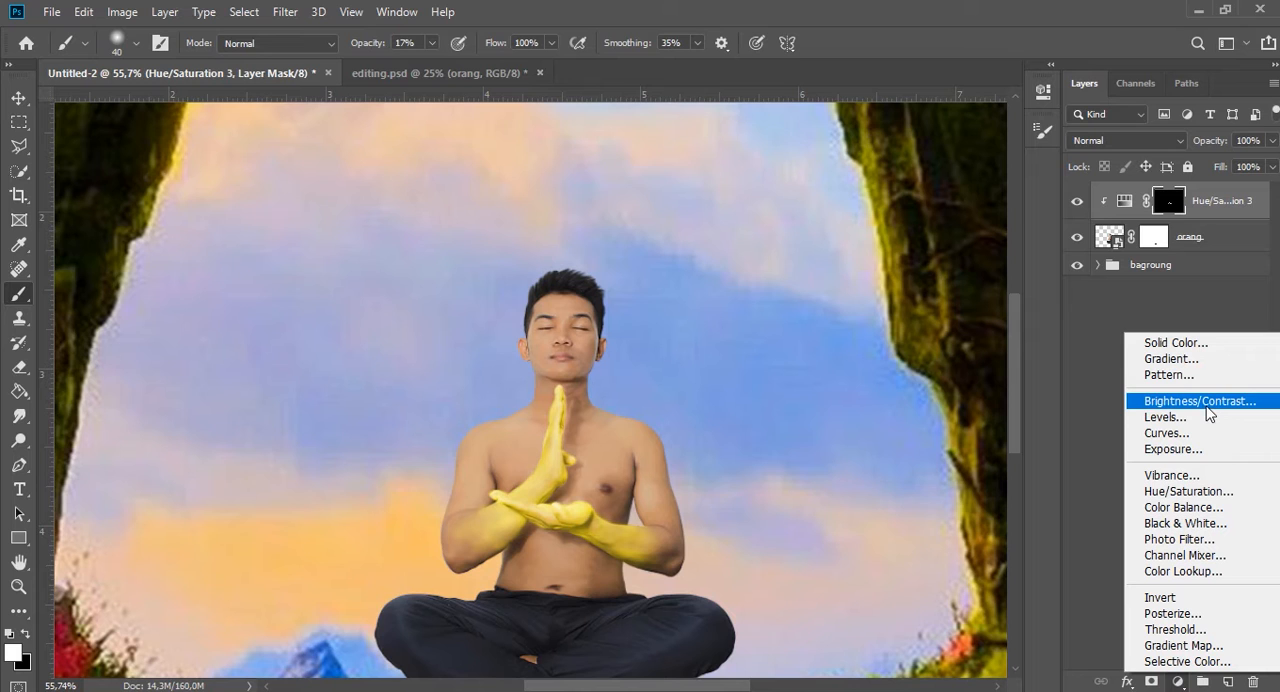
pyautogui.click(1210, 414)
pyautogui.moveTo(876, 197); pyautogui.dragTo(941, 198)
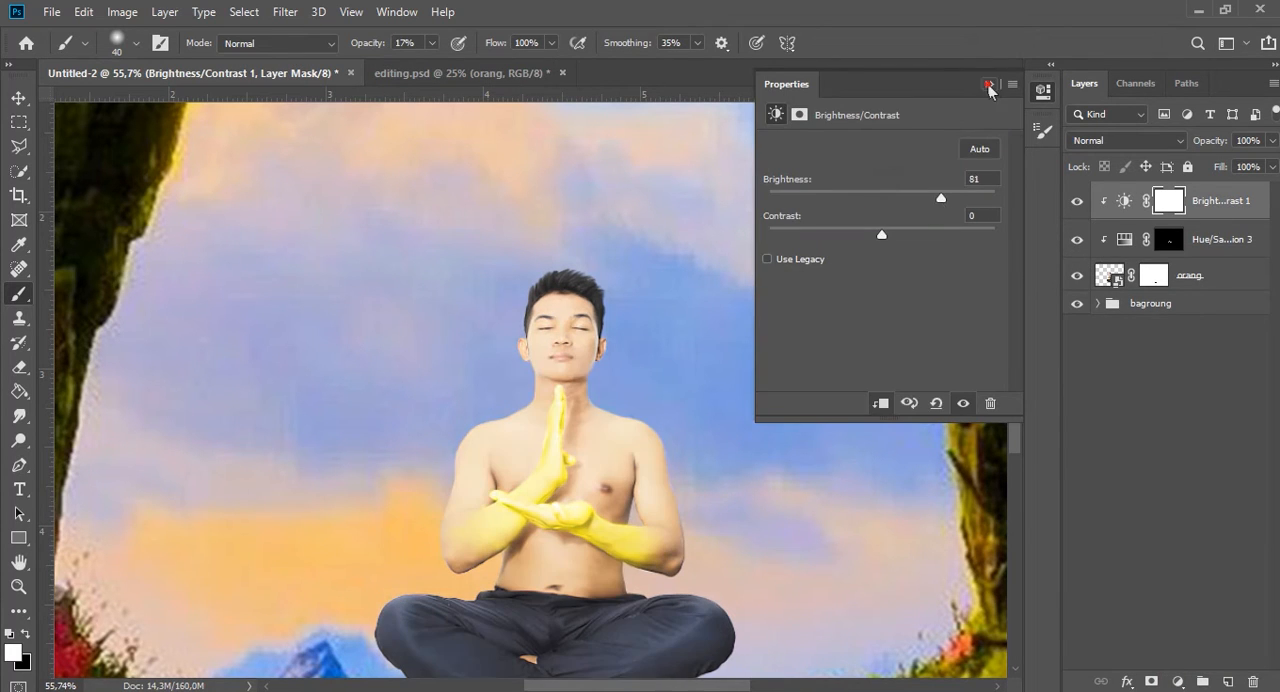
pyautogui.click(988, 86)
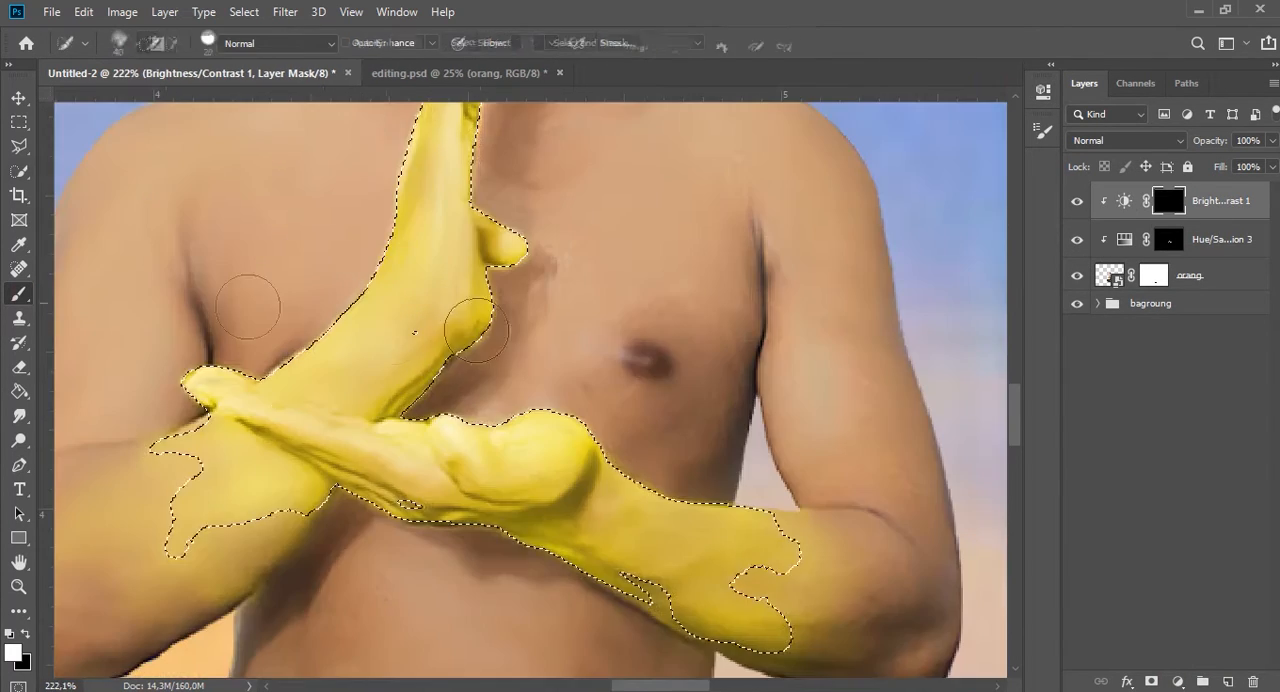
# Mask the brightness adjustment to black and paint it in over the yellow hands and wrists at 73% brush opacity.
pyautogui.moveTo(457, 329)
pyautogui.mouseDown()
pyautogui.moveTo(377, 346)
pyautogui.moveTo(440, 160)
pyautogui.mouseUp()
pyautogui.scroll(3, 430, 250)
pyautogui.moveTo(420, 280)
pyautogui.mouseDown()
pyautogui.moveTo(388, 443)
pyautogui.moveTo(497, 386)
pyautogui.moveTo(254, 609)
pyautogui.mouseUp()
pyautogui.scroll(-1, 254, 609)
pyautogui.moveTo(445, 205)
pyautogui.mouseDown()
pyautogui.moveTo(554, 337)
pyautogui.moveTo(585, 601)
pyautogui.moveTo(371, 506)
pyautogui.mouseUp()
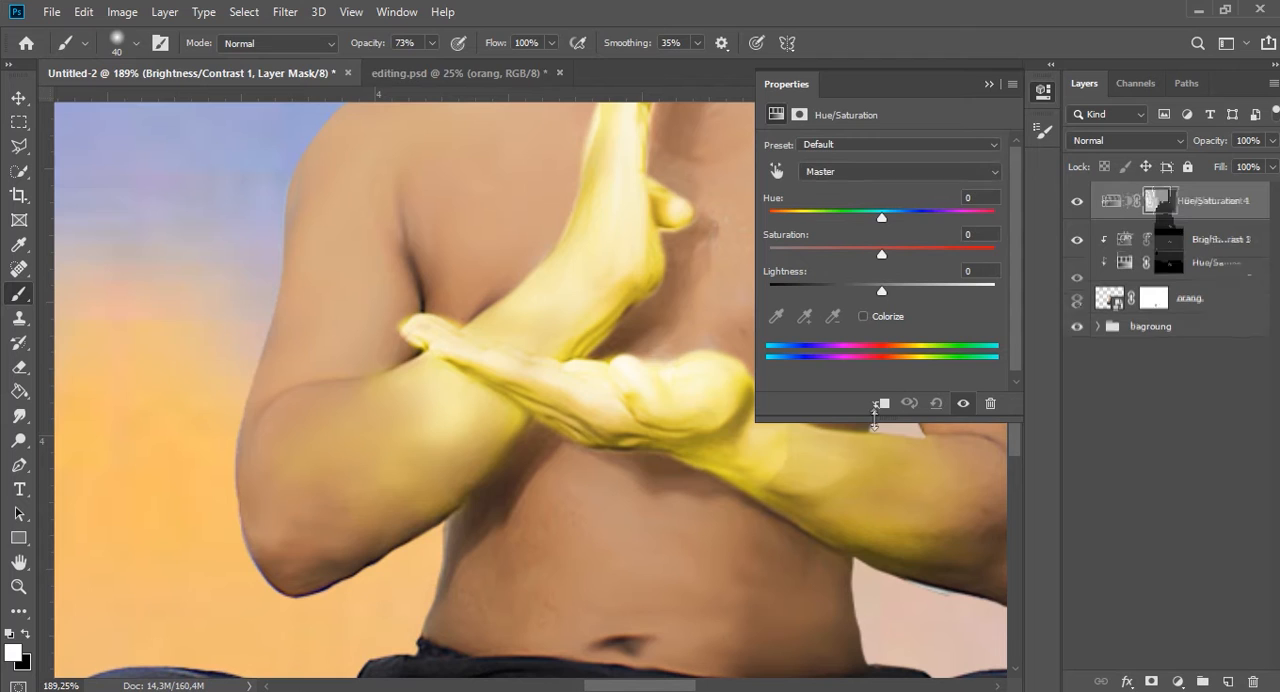
# Clip a new colorizing Hue/Saturation adjustment directly above orang with Hue 53, Saturation 59 and a raised Lightness.
pyautogui.click(882, 403)
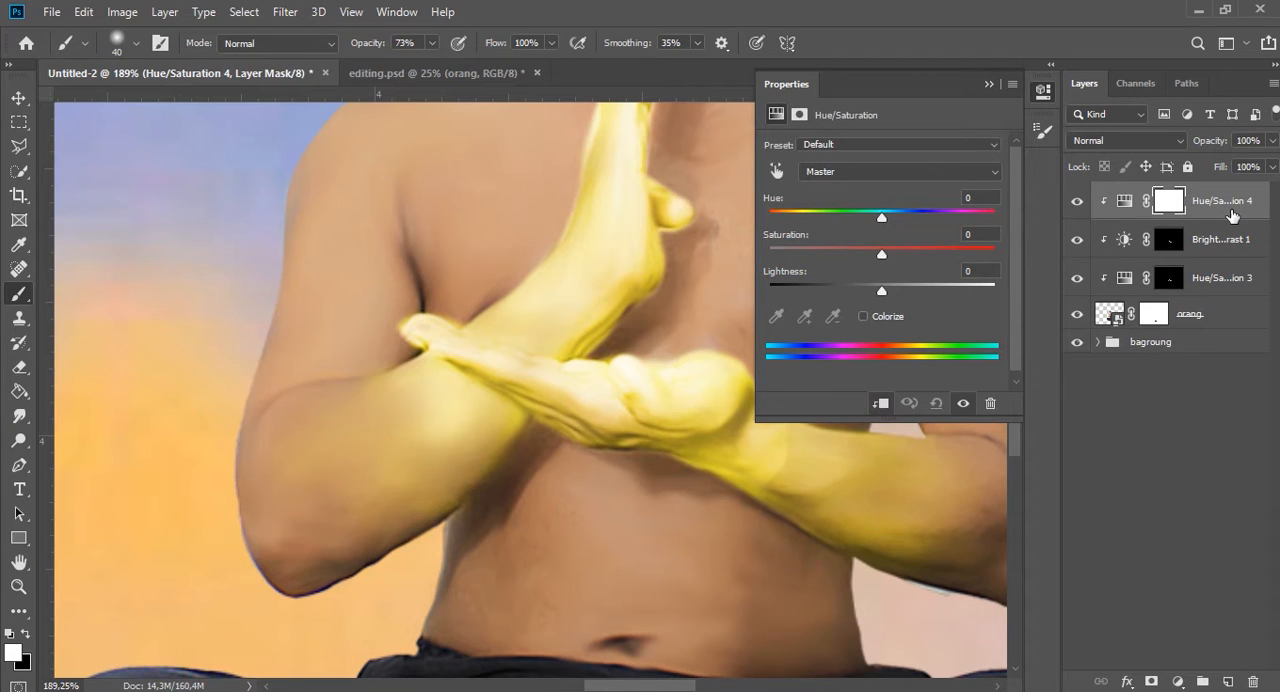
pyautogui.moveTo(1231, 210); pyautogui.dragTo(1216, 293)
pyautogui.click(863, 316)
pyautogui.moveTo(881, 290); pyautogui.dragTo(940, 290)
pyautogui.moveTo(826, 254); pyautogui.dragTo(902, 254)
pyautogui.moveTo(770, 216); pyautogui.dragTo(802, 215)
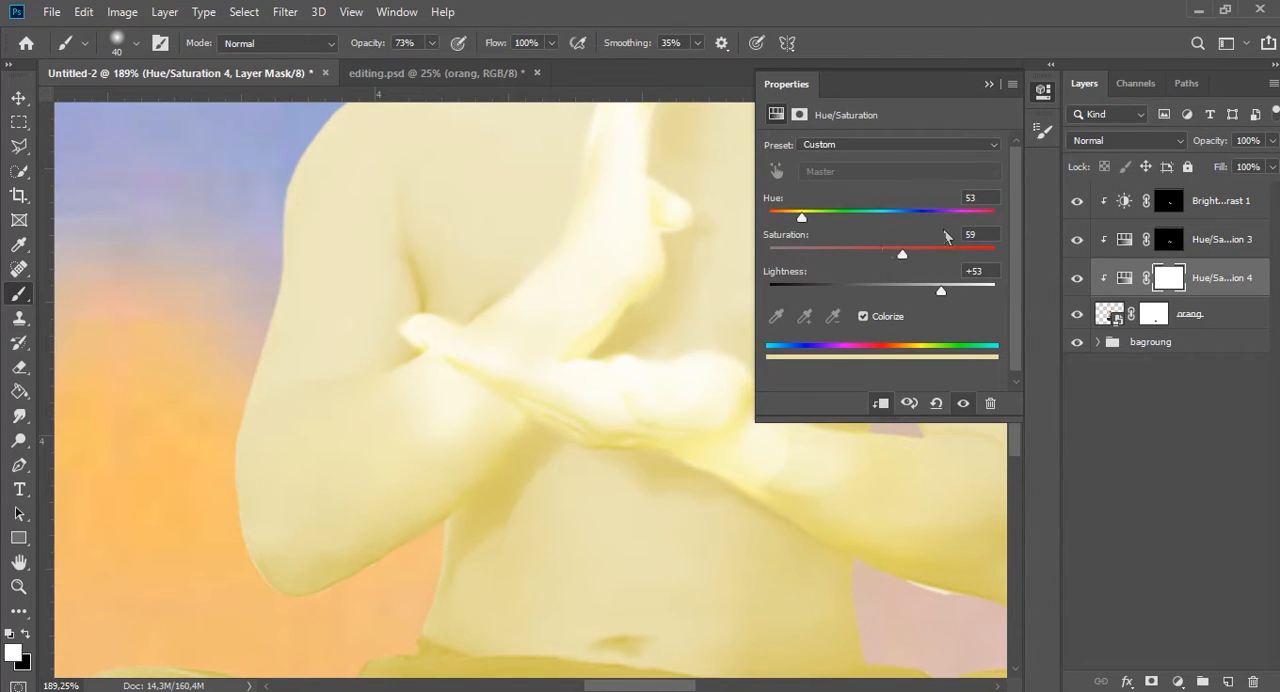
pyautogui.moveTo(940, 290); pyautogui.dragTo(934, 291)
pyautogui.click(988, 84)
# Invert the pale yellow adjustment's mask and paint thin glowing vein lines along the raised hand's wrist with a 3 px brush.
pyautogui.hotkey('ctrl', 'i')
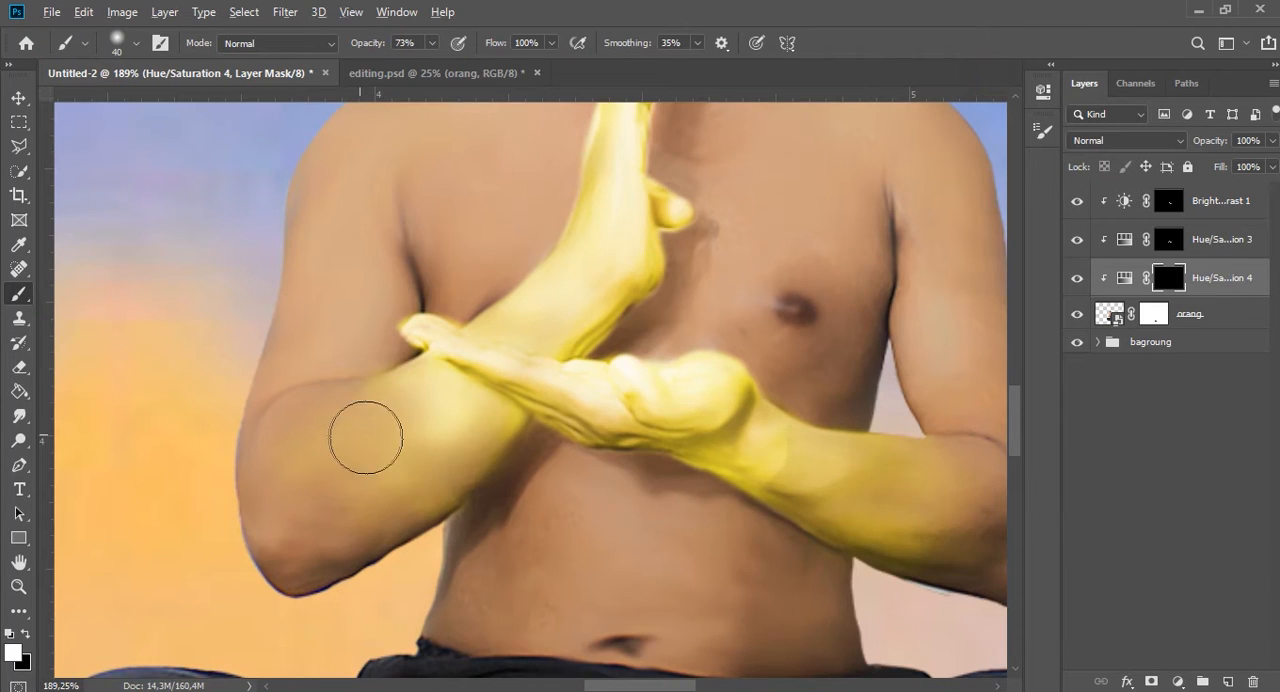
pyautogui.scroll(3, 365, 437)
pyautogui.press('[')
pyautogui.press('[')
pyautogui.press('[')
pyautogui.press('[')
pyautogui.press('[')
pyautogui.press('[')
pyautogui.press('[')
pyautogui.press('[')
pyautogui.press('[')
pyautogui.press('[')
pyautogui.scroll(3, 434, 190)
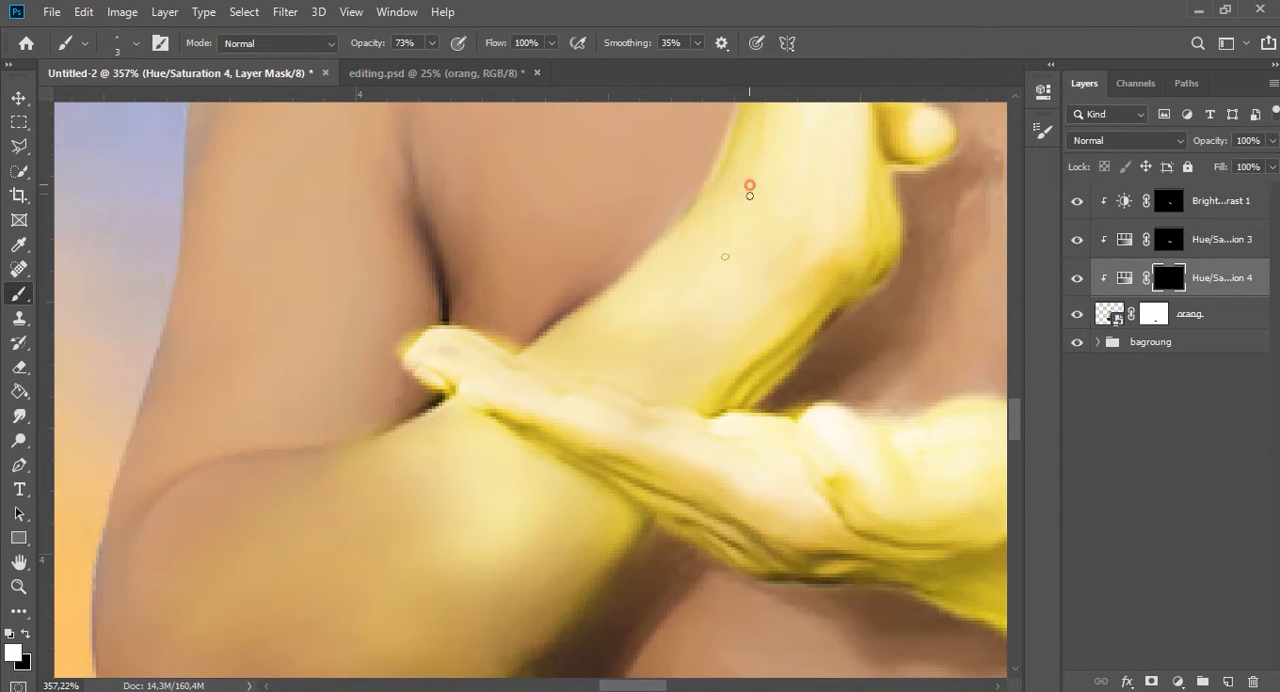
pyautogui.moveTo(582, 380)
pyautogui.mouseDown()
pyautogui.moveTo(596, 350)
pyautogui.moveTo(683, 327)
pyautogui.mouseUp()
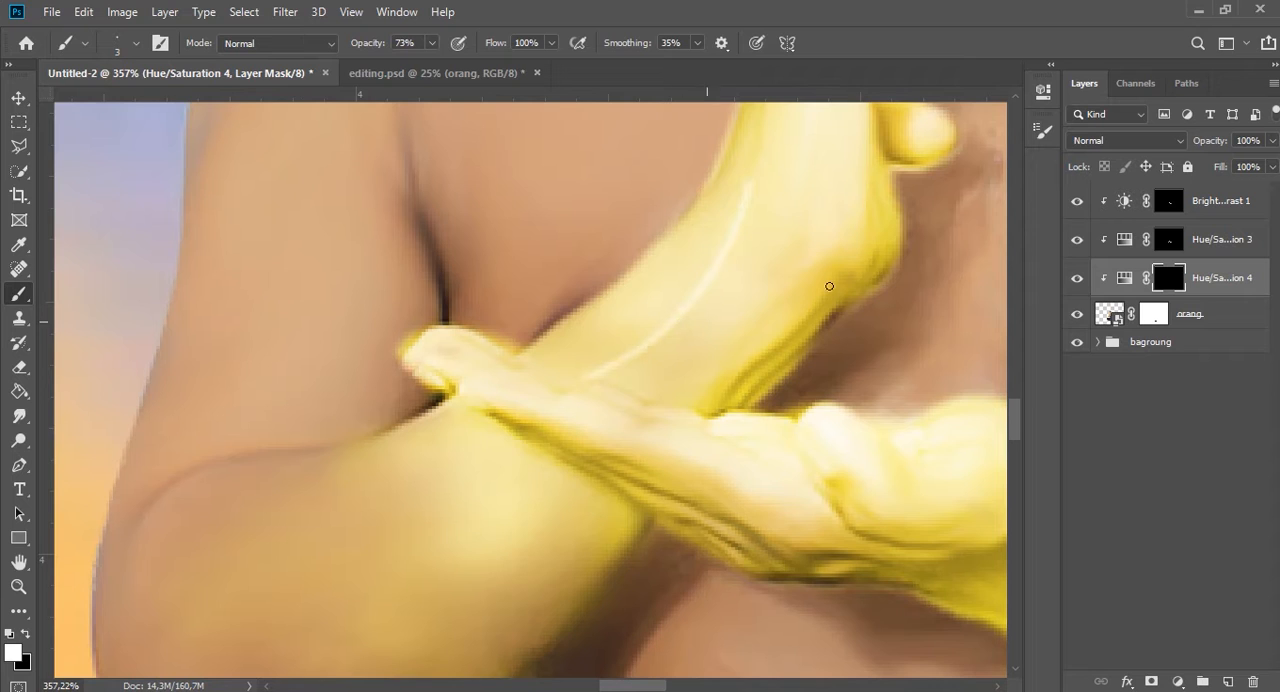
pyautogui.moveTo(835, 234); pyautogui.dragTo(643, 416)
pyautogui.scroll(-2, 613, 458)
pyautogui.moveTo(689, 153); pyautogui.dragTo(558, 249)
# Paint branching thin pale yellow veins down the raised hand's forearm towards the elbow with the 3 px brush at 73% opacity.
pyautogui.scroll(-2, 620, 351)
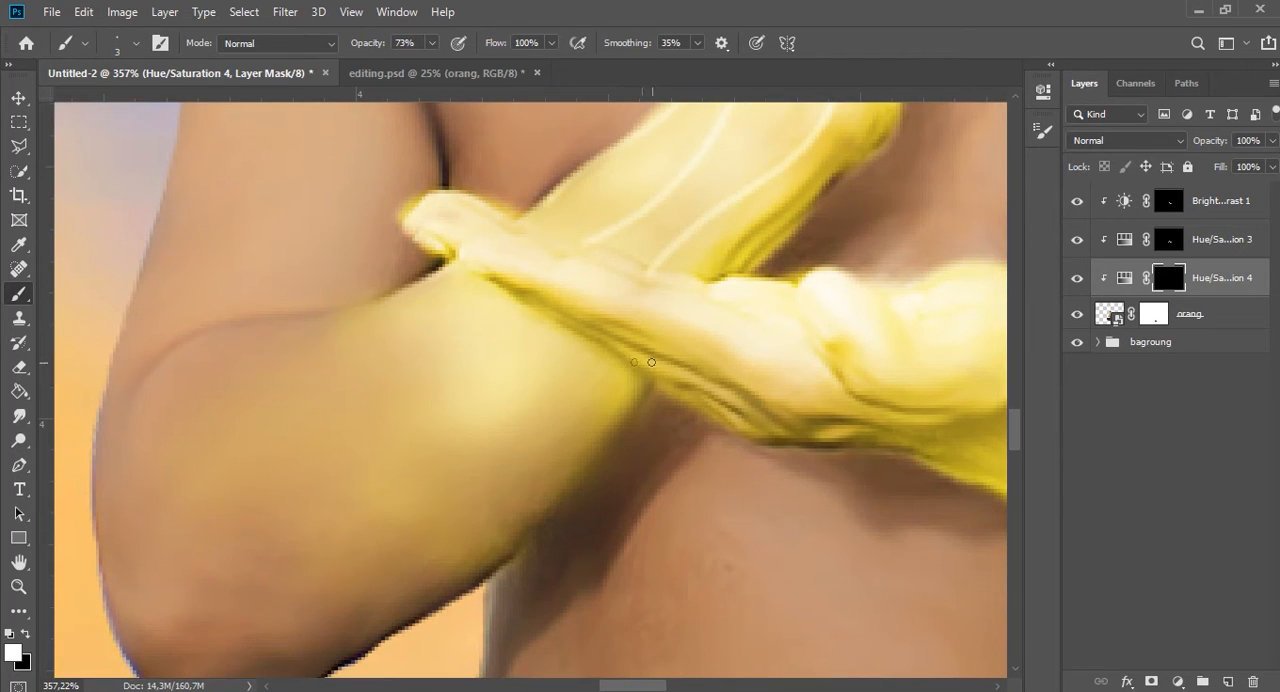
pyautogui.moveTo(616, 356)
pyautogui.mouseDown()
pyautogui.moveTo(547, 528)
pyautogui.moveTo(482, 583)
pyautogui.mouseUp()
pyautogui.moveTo(595, 412)
pyautogui.mouseDown()
pyautogui.moveTo(400, 575)
pyautogui.moveTo(340, 650)
pyautogui.mouseUp()
pyautogui.scroll(-1, 366, 509)
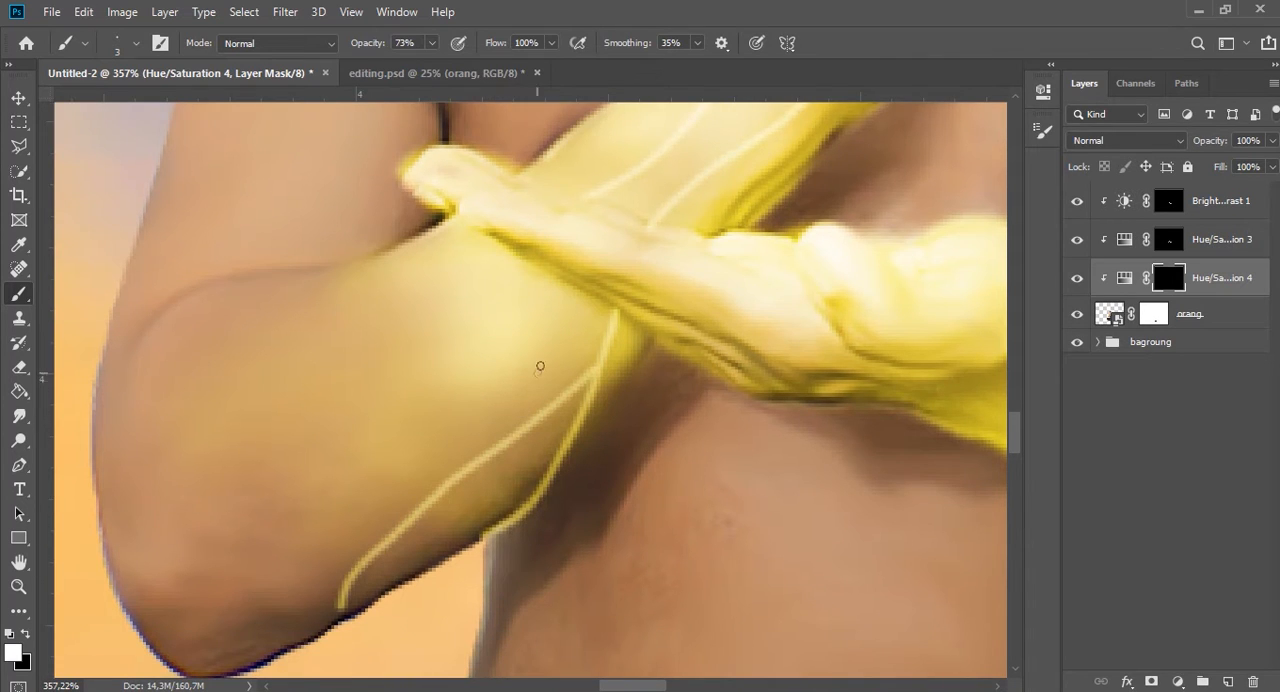
pyautogui.moveTo(449, 367); pyautogui.dragTo(322, 516)
pyautogui.moveTo(460, 342)
pyautogui.mouseDown()
pyautogui.moveTo(324, 433)
pyautogui.moveTo(234, 526)
pyautogui.moveTo(201, 584)
pyautogui.mouseUp()
pyautogui.moveTo(450, 225)
pyautogui.mouseDown()
pyautogui.moveTo(294, 334)
pyautogui.moveTo(132, 361)
pyautogui.mouseUp()
pyautogui.moveTo(390, 290); pyautogui.dragTo(155, 532)
# Fade the ends of the veins near that elbow by painting black on the mask with a soft 8 px brush.
pyautogui.scroll(-5, 428, 158)
pyautogui.scroll(5, 468, 145)
pyautogui.scroll(5, 341, 522)
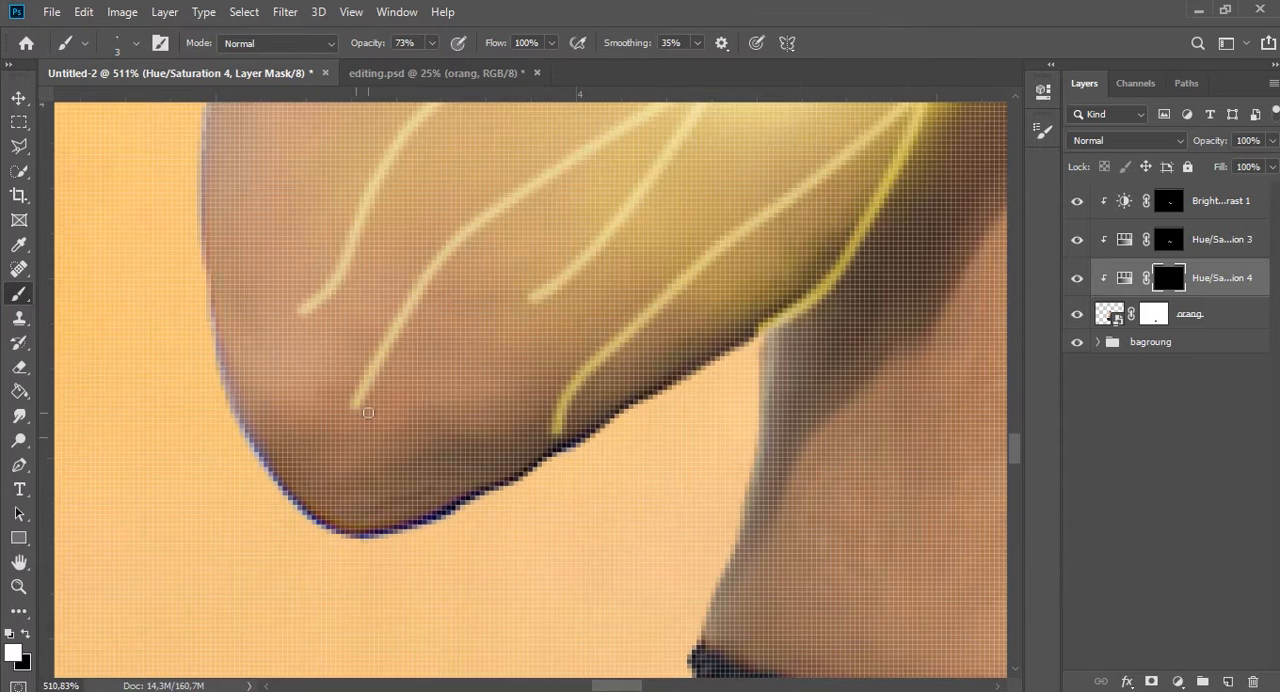
pyautogui.press('x')
pyautogui.moveTo(405, 341); pyautogui.dragTo(433, 362)
pyautogui.moveTo(385, 248); pyautogui.dragTo(345, 297)
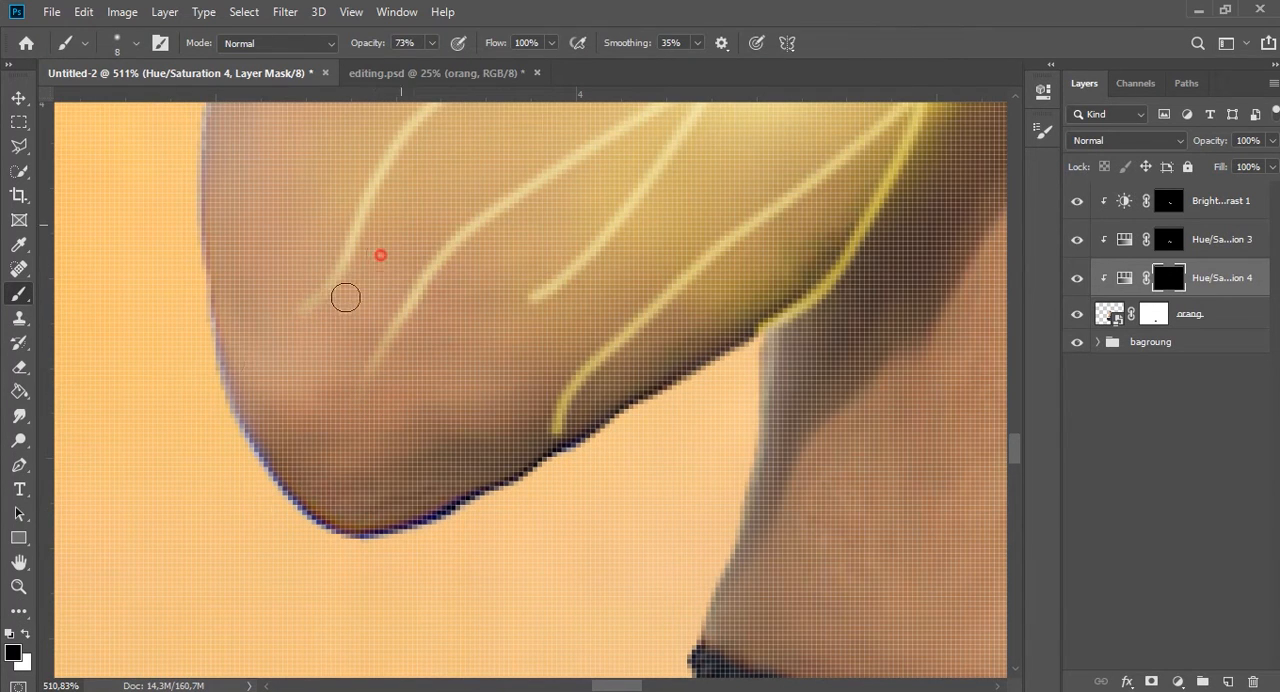
pyautogui.moveTo(420, 178); pyautogui.dragTo(250, 409)
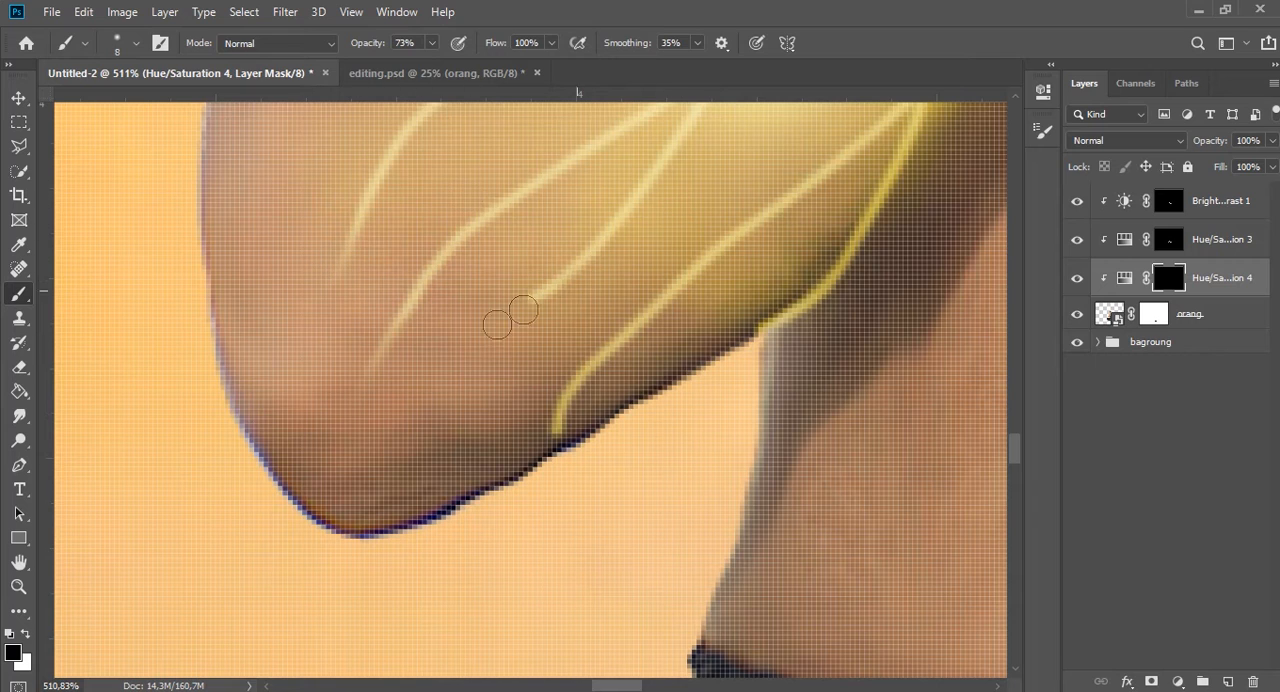
pyautogui.moveTo(600, 175); pyautogui.dragTo(481, 375)
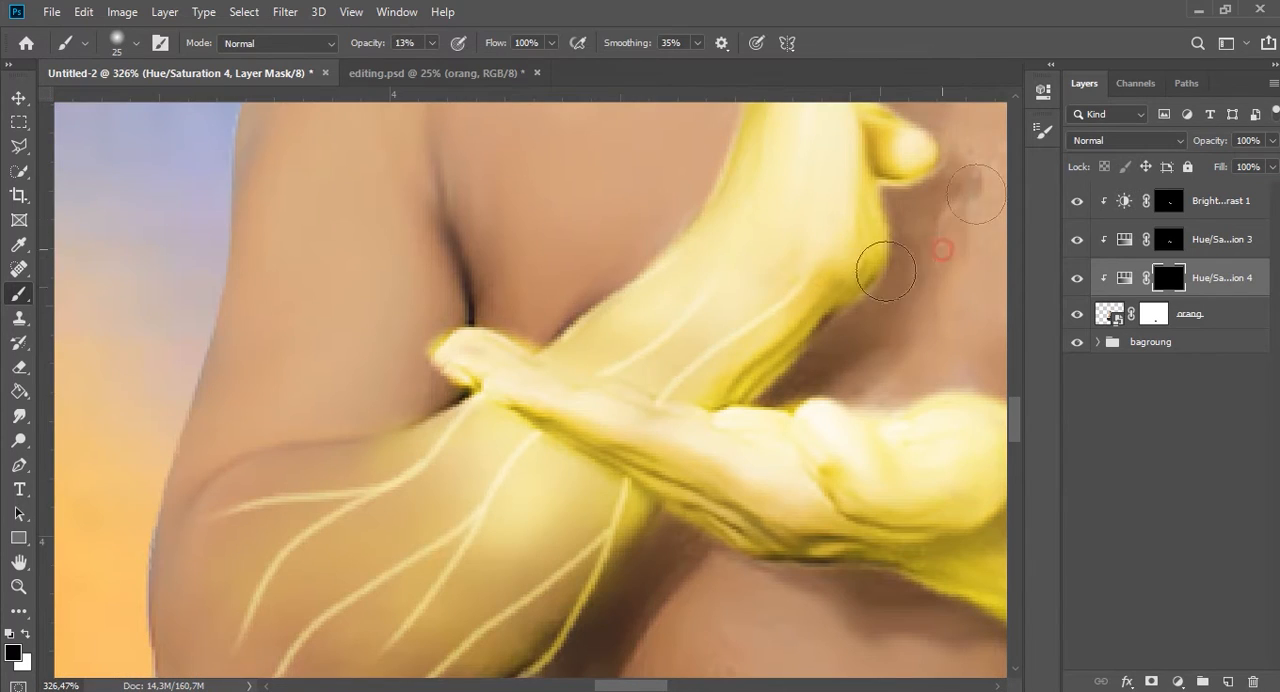
pyautogui.moveTo(783, 309); pyautogui.dragTo(706, 352)
pyautogui.moveTo(711, 277); pyautogui.dragTo(660, 284)
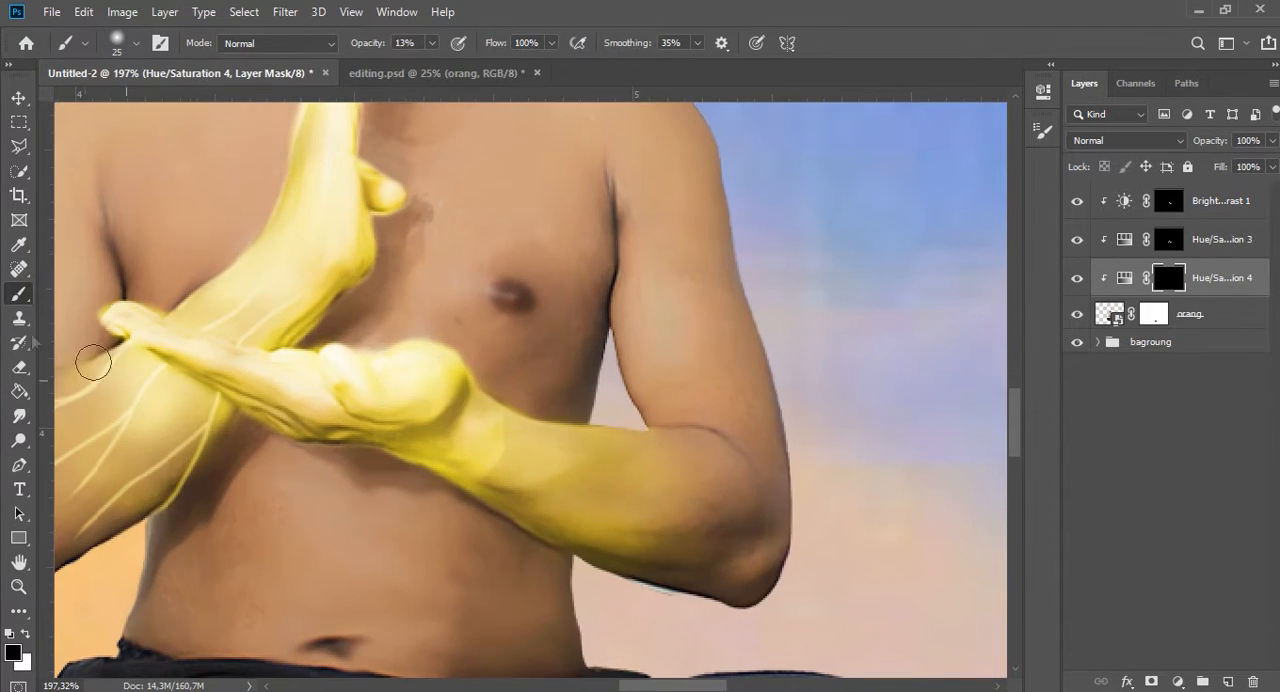
# Paint branching veins from the horizontal hand's wrist along its forearm in white with a 3 px brush at 80% opacity.
pyautogui.press('[')
pyautogui.press('[')
pyautogui.press('[')
pyautogui.press('[')
pyautogui.press('[')
pyautogui.scroll(3, 442, 419)
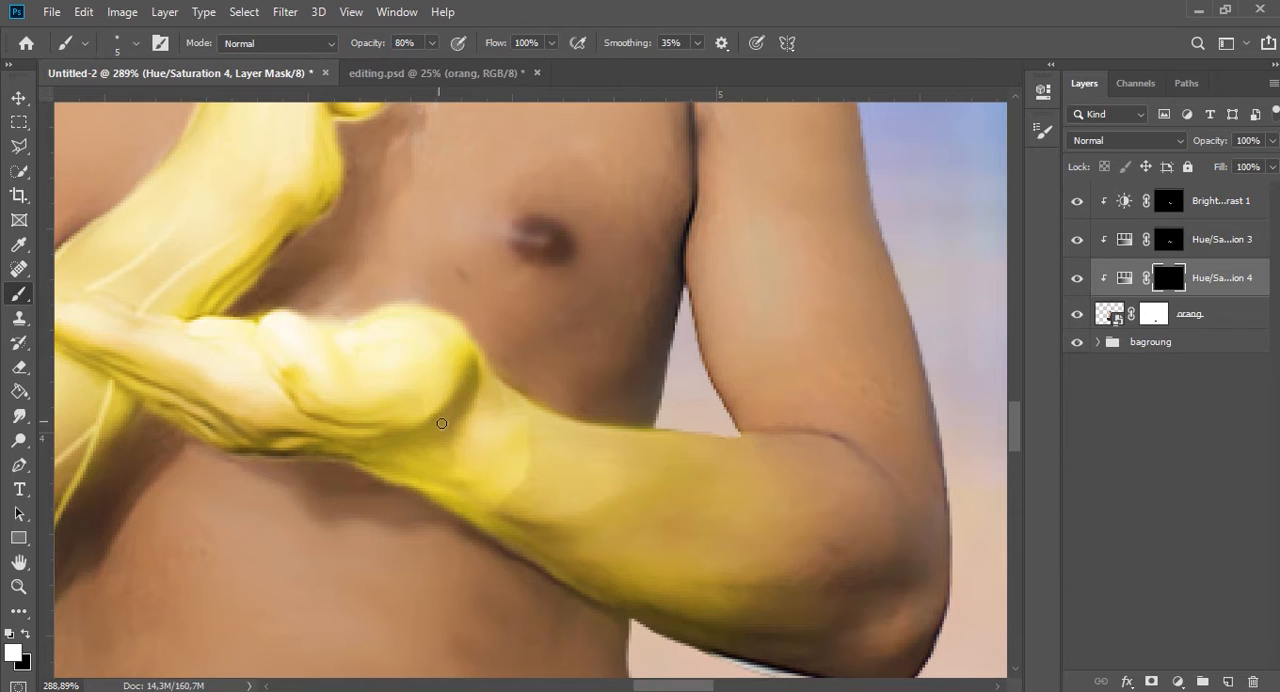
pyautogui.moveTo(436, 416)
pyautogui.mouseDown()
pyautogui.moveTo(540, 482)
pyautogui.moveTo(735, 496)
pyautogui.moveTo(788, 473)
pyautogui.mouseUp()
pyautogui.hotkey('ctrl', 'z')
pyautogui.moveTo(485, 467)
pyautogui.mouseDown()
pyautogui.moveTo(716, 492)
pyautogui.moveTo(821, 469)
pyautogui.mouseUp()
pyautogui.moveTo(711, 495); pyautogui.dragTo(858, 519)
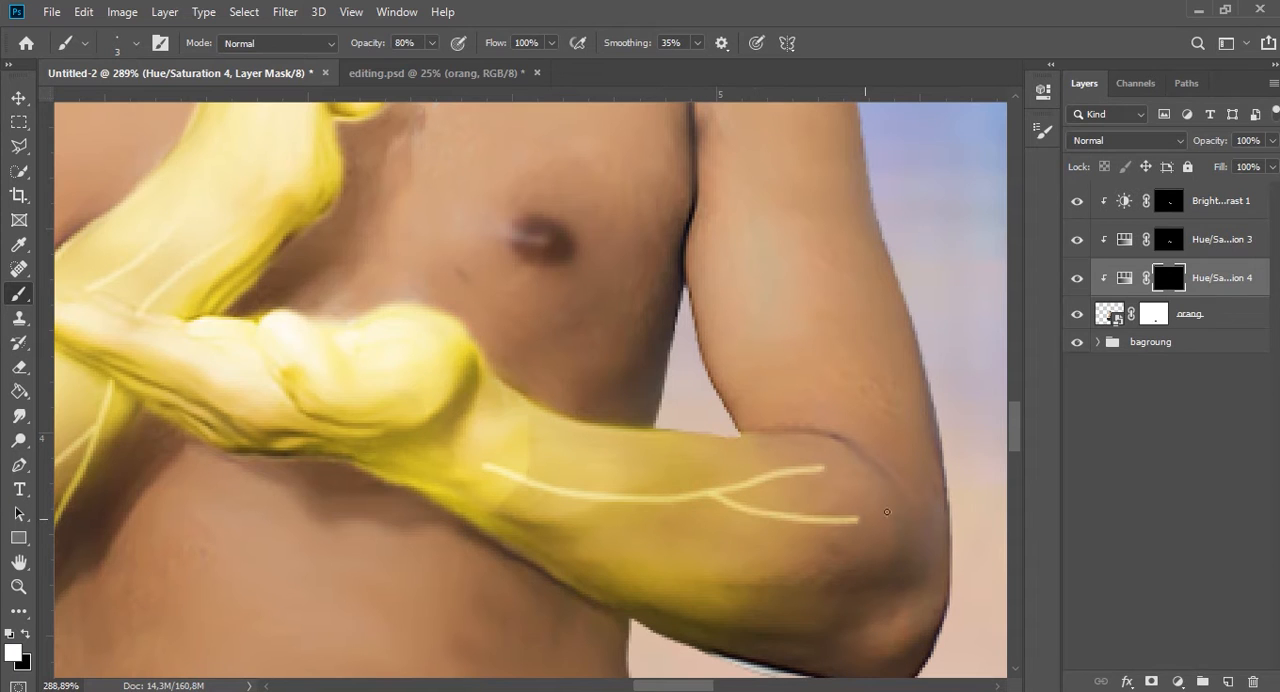
pyautogui.scroll(-2, 857, 561)
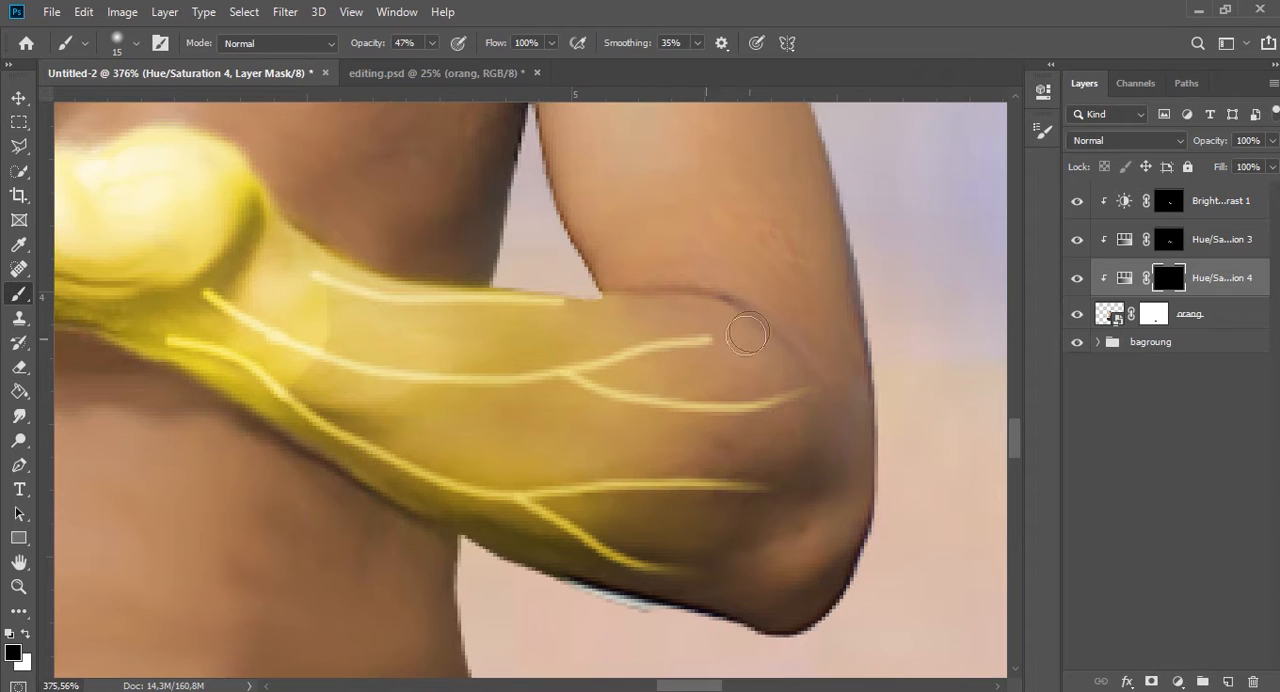
# Soften the wrist and elbow ends of the horizontal forearm's veins with a black 15 px brush at 47% opacity.
pyautogui.moveTo(320, 277); pyautogui.dragTo(265, 248)
pyautogui.moveTo(212, 294); pyautogui.dragTo(267, 341)
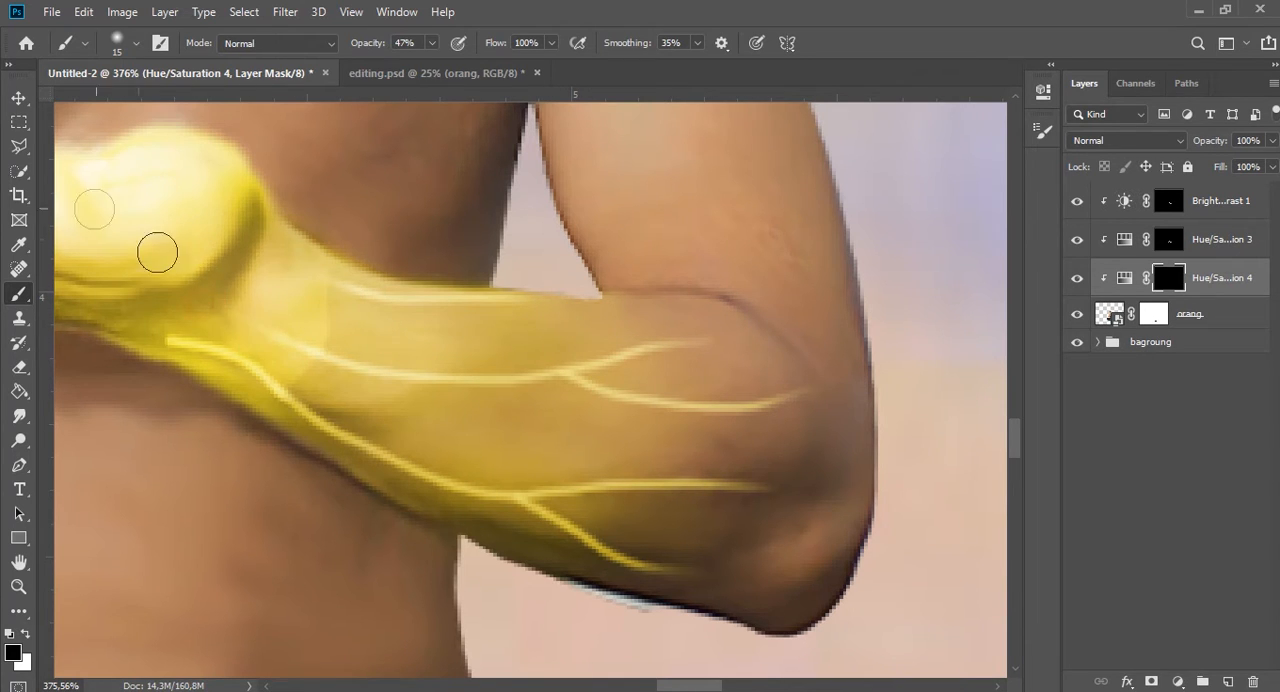
pyautogui.scroll(-10, 157, 251)
pyautogui.scroll(5, 451, 423)
pyautogui.scroll(1, 604, 454)
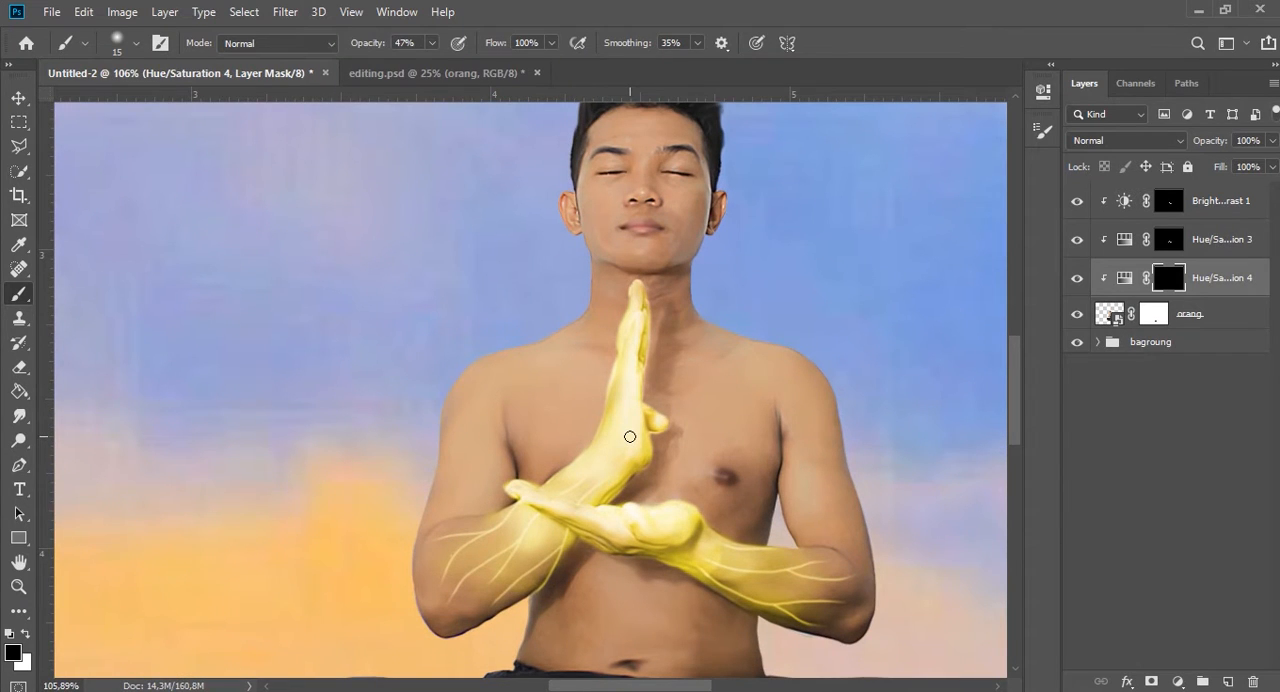
# Clip a colorizing Hue/Saturation adjustment directly above orang with Hue 45, Saturation 31 and Lightness -87.
pyautogui.click(1178, 681)
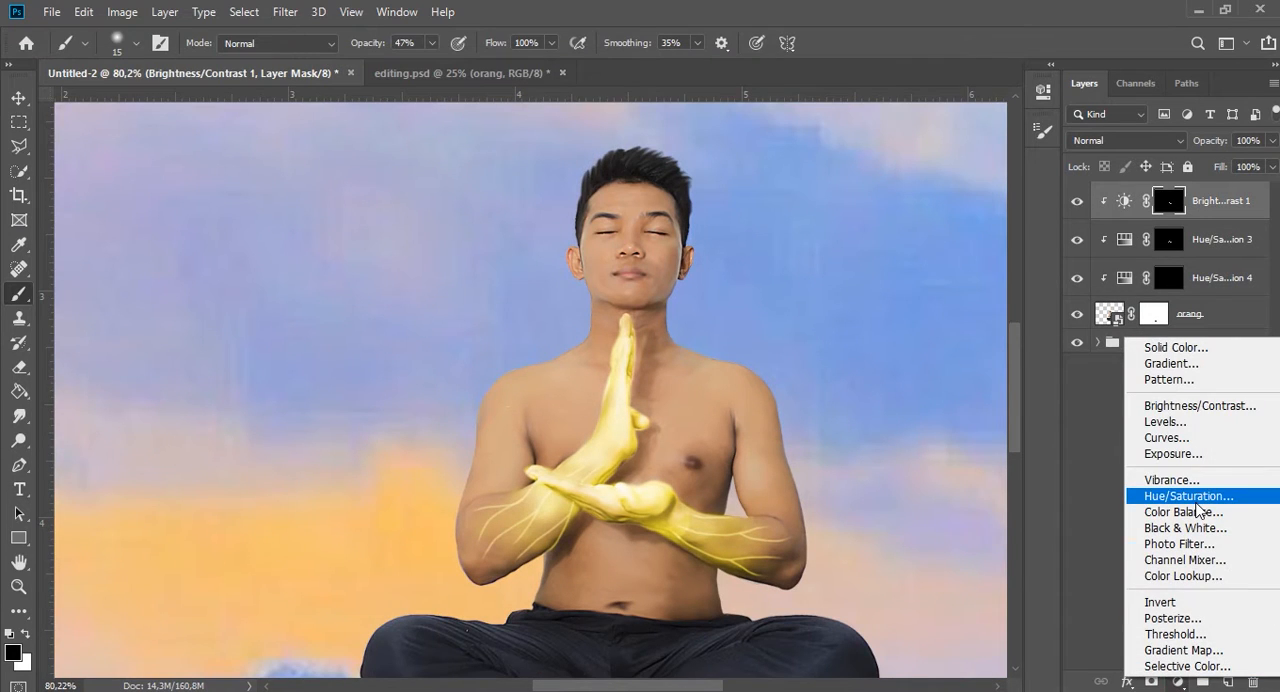
pyautogui.click(1188, 496)
pyautogui.moveTo(1220, 201); pyautogui.dragTo(1226, 327)
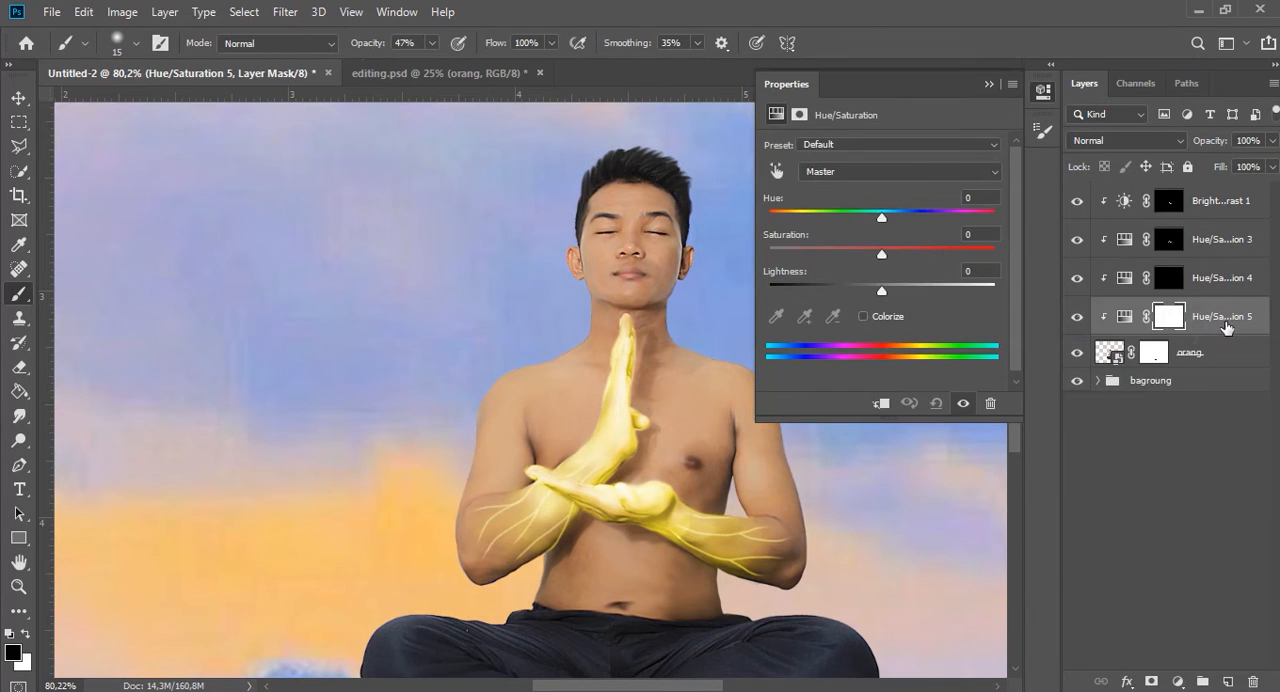
pyautogui.click(863, 316)
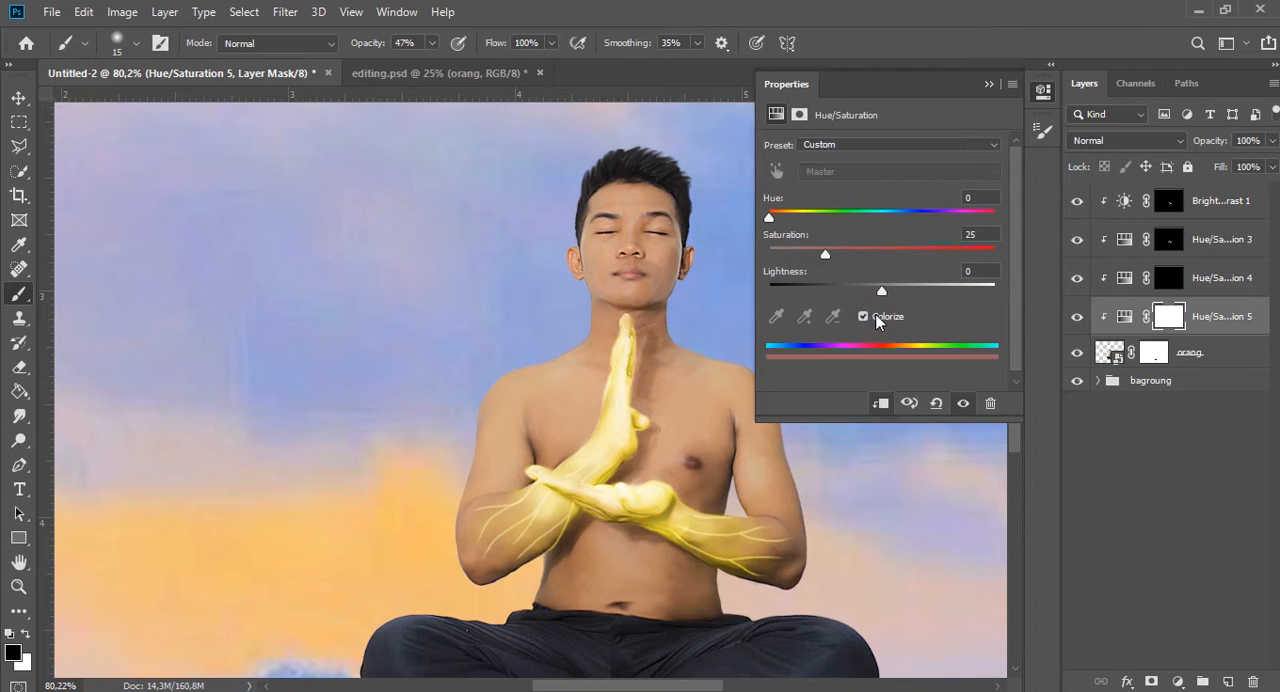
pyautogui.moveTo(882, 290); pyautogui.dragTo(793, 292)
pyautogui.moveTo(769, 217); pyautogui.dragTo(783, 224)
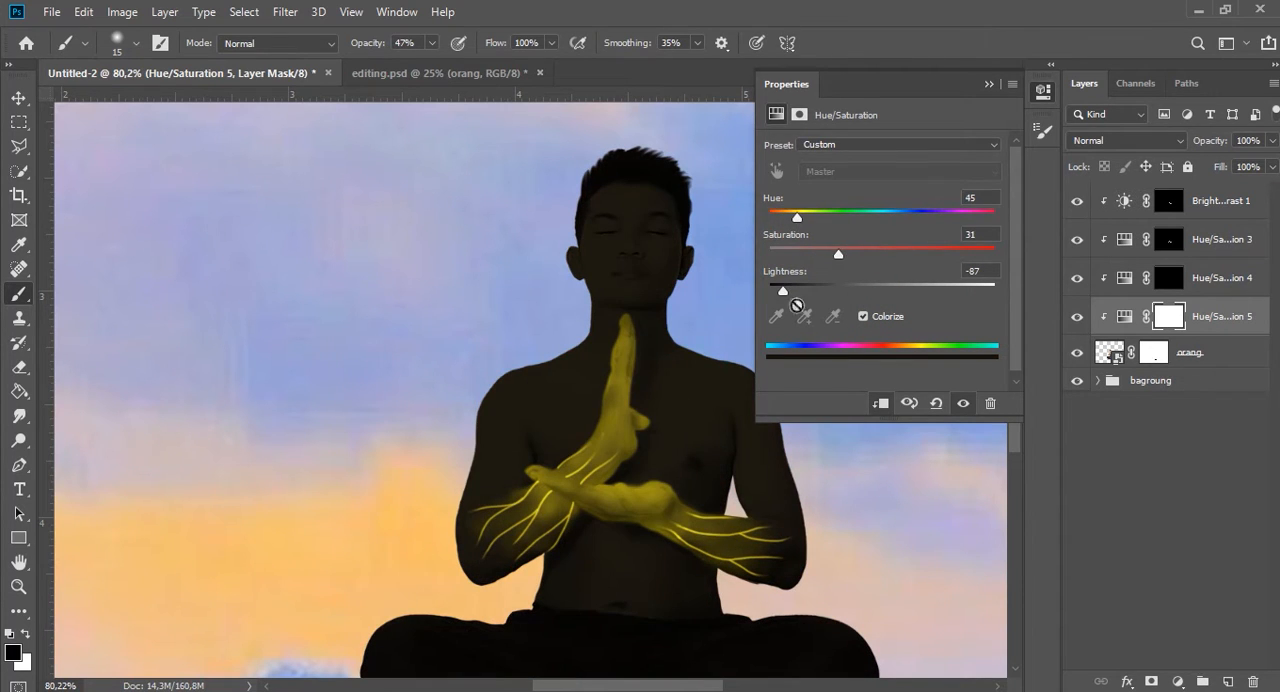
# Split the dark adjustment's Blend If highlight slider for the underlying layer to 106/255.
pyautogui.click(989, 85)
pyautogui.click(1133, 324)
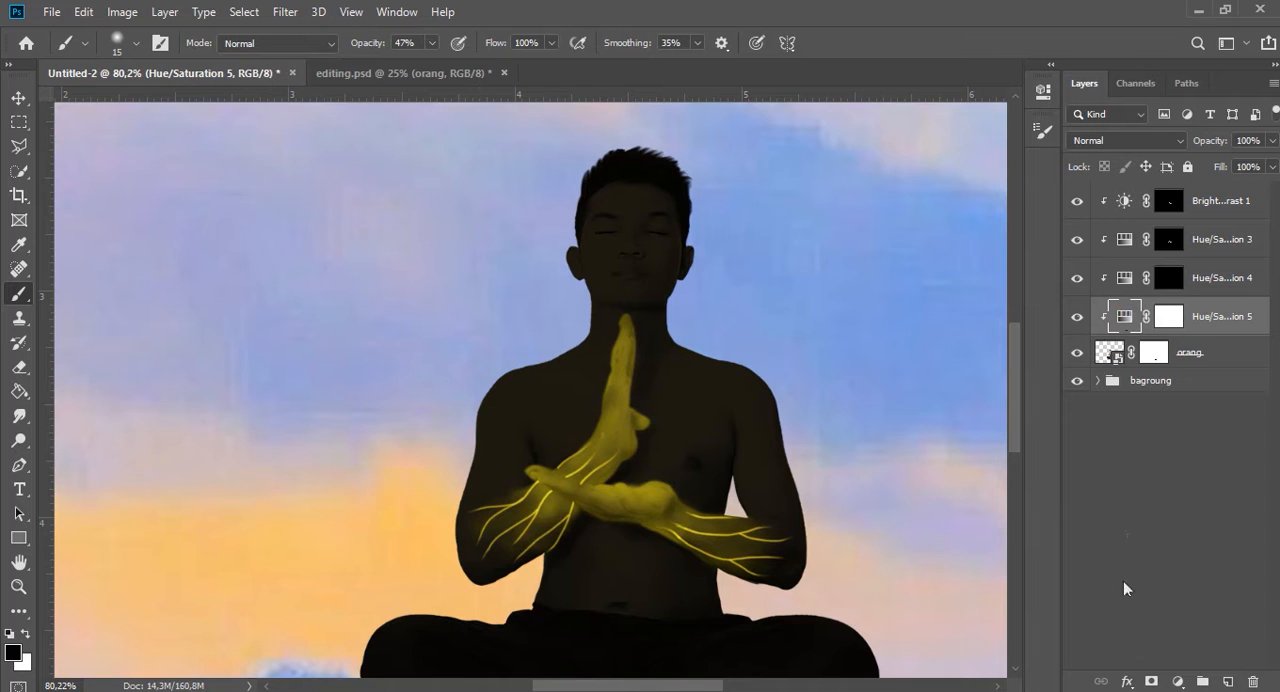
pyautogui.click(1127, 681)
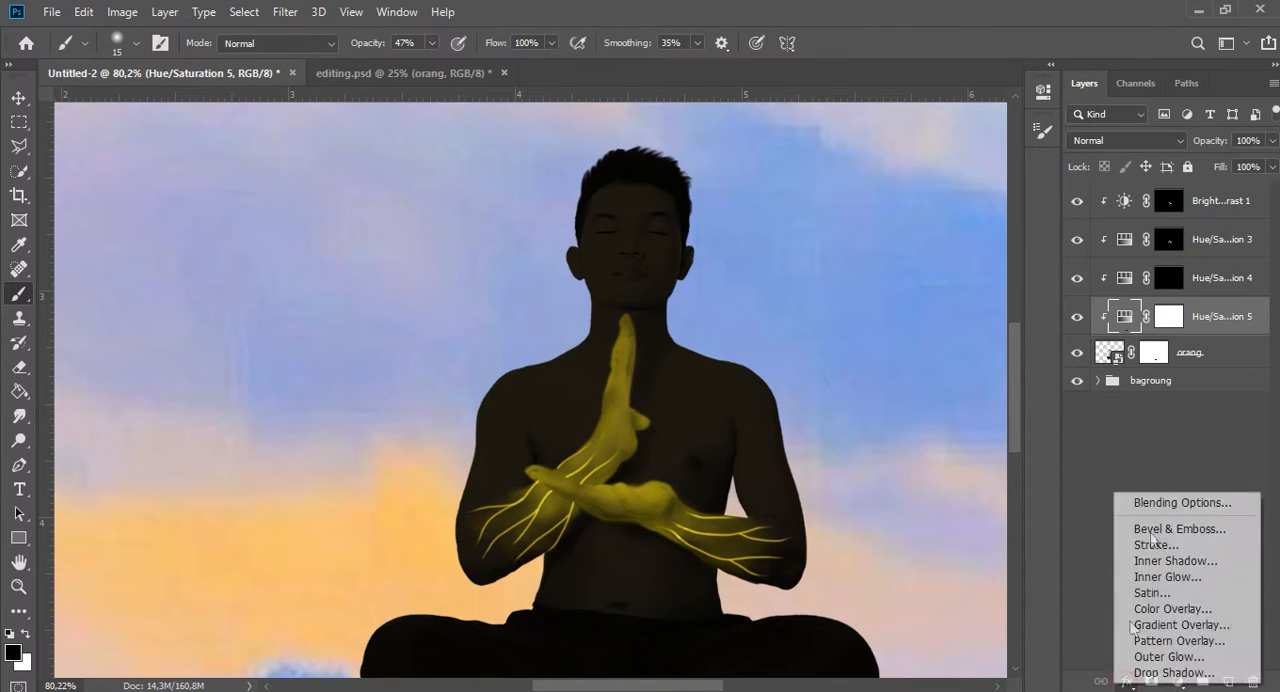
pyautogui.click(1233, 500)
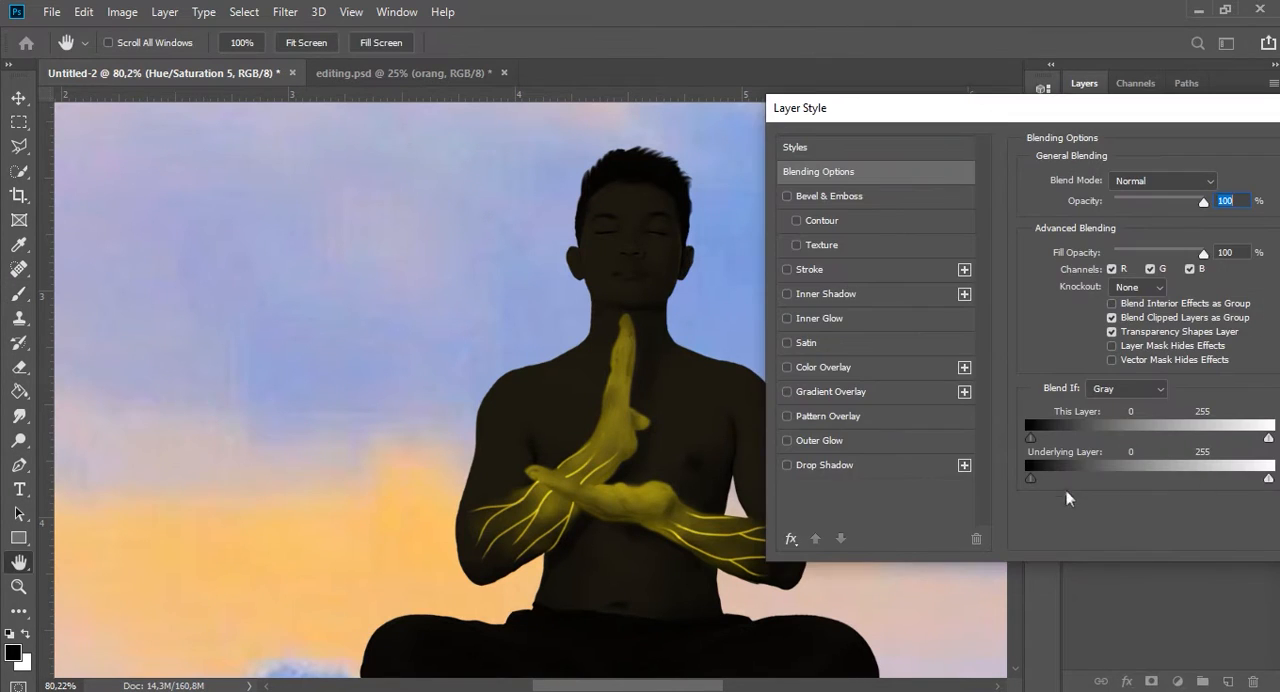
pyautogui.moveTo(1240, 480); pyautogui.dragTo(1130, 480)
pyautogui.moveTo(1157, 118); pyautogui.dragTo(908, 117)
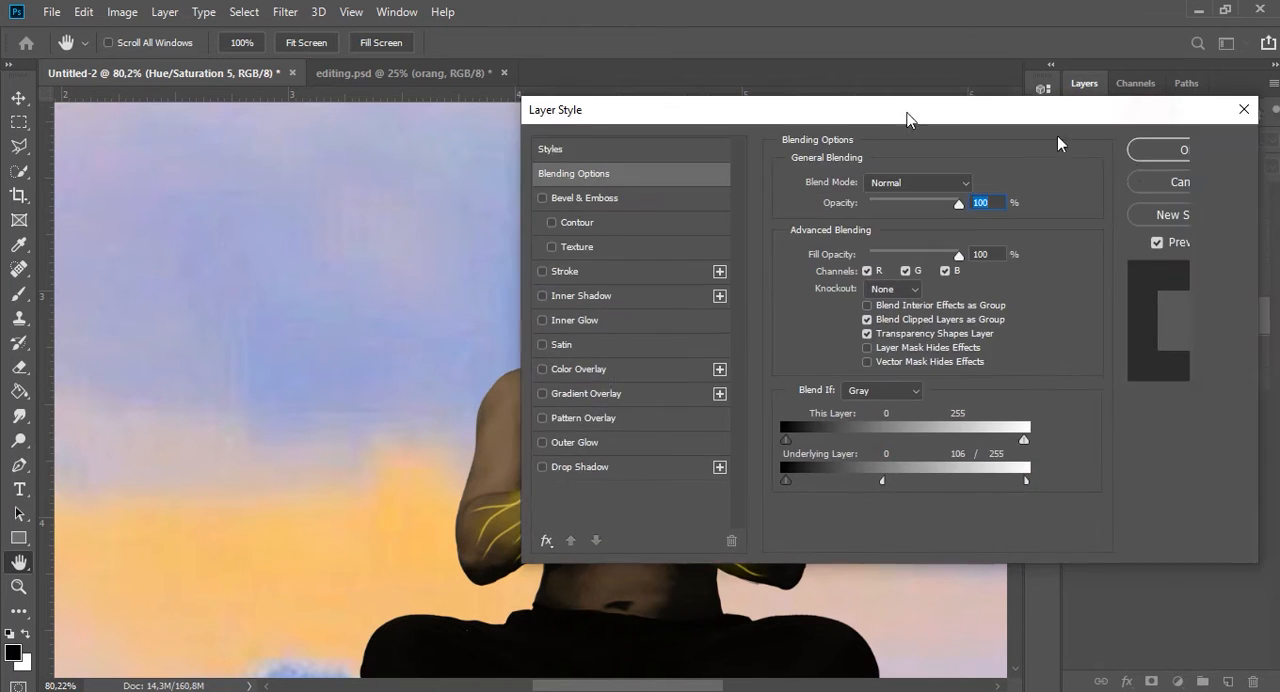
pyautogui.click(1160, 148)
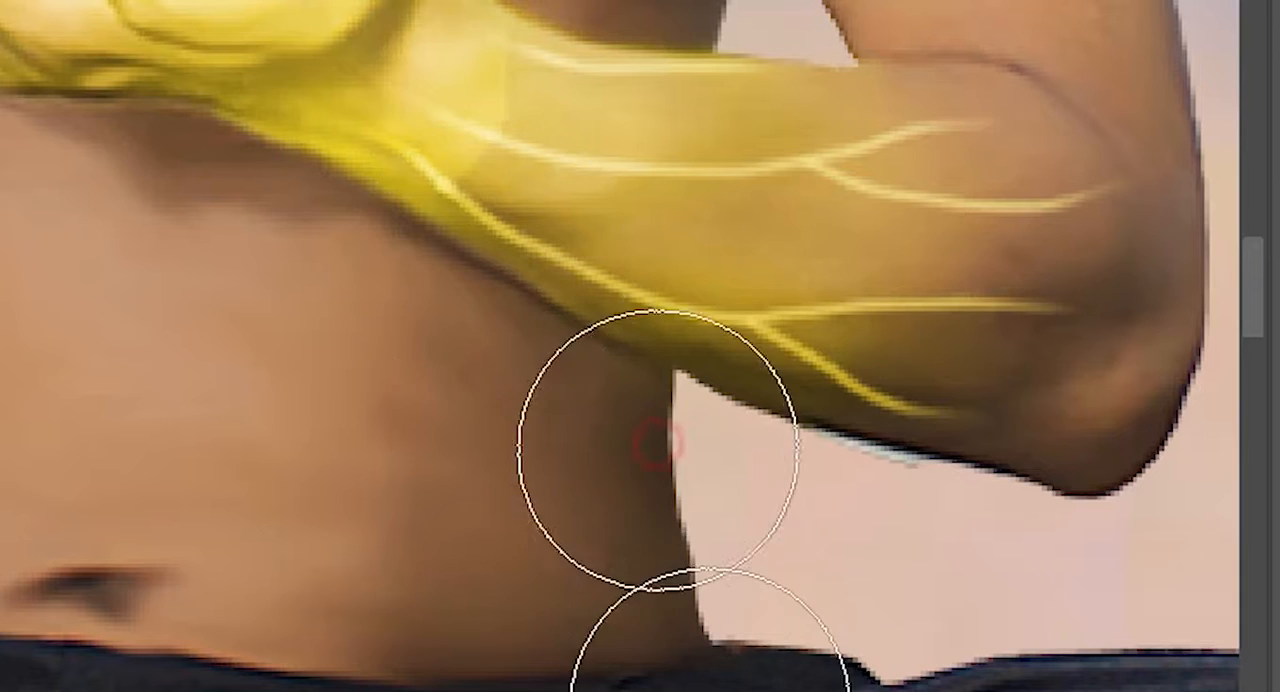
# Invert the dark adjustment's mask and paint soft shadows over the abdomen, waist and chest below the forearms.
pyautogui.moveTo(383, 311)
pyautogui.mouseDown()
pyautogui.moveTo(406, 386)
pyautogui.moveTo(543, 434)
pyautogui.mouseUp()
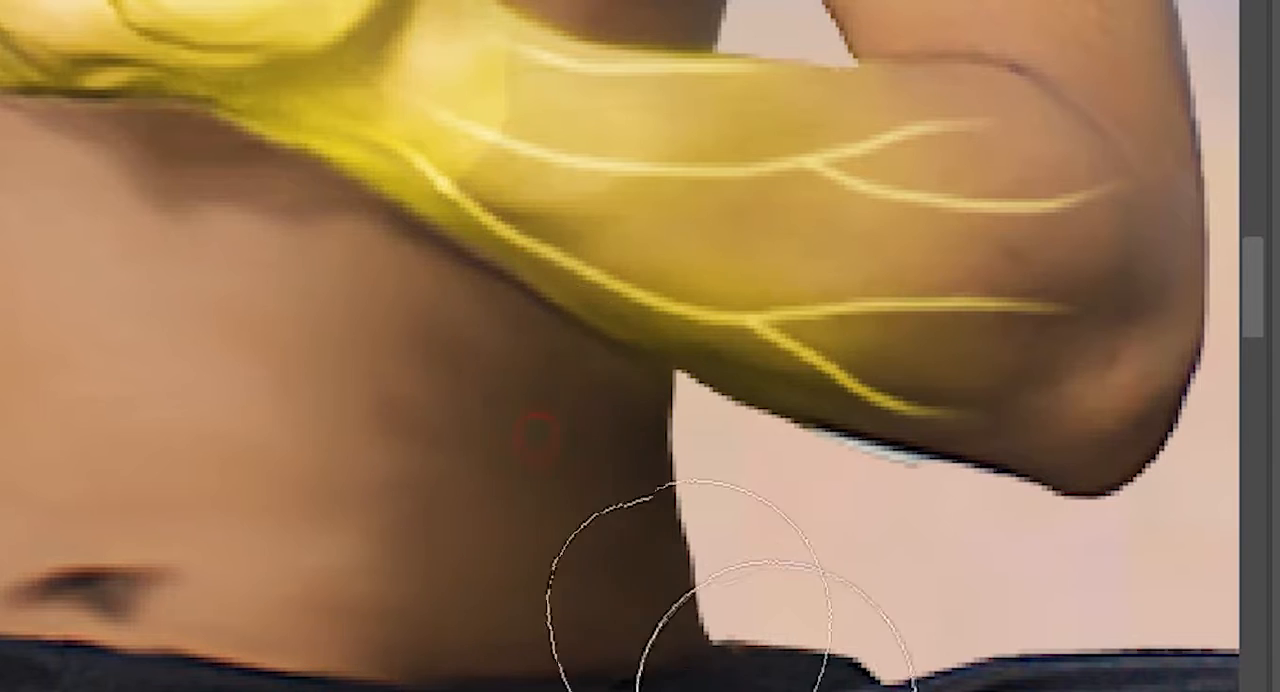
pyautogui.moveTo(285, 325); pyautogui.dragTo(355, 510)
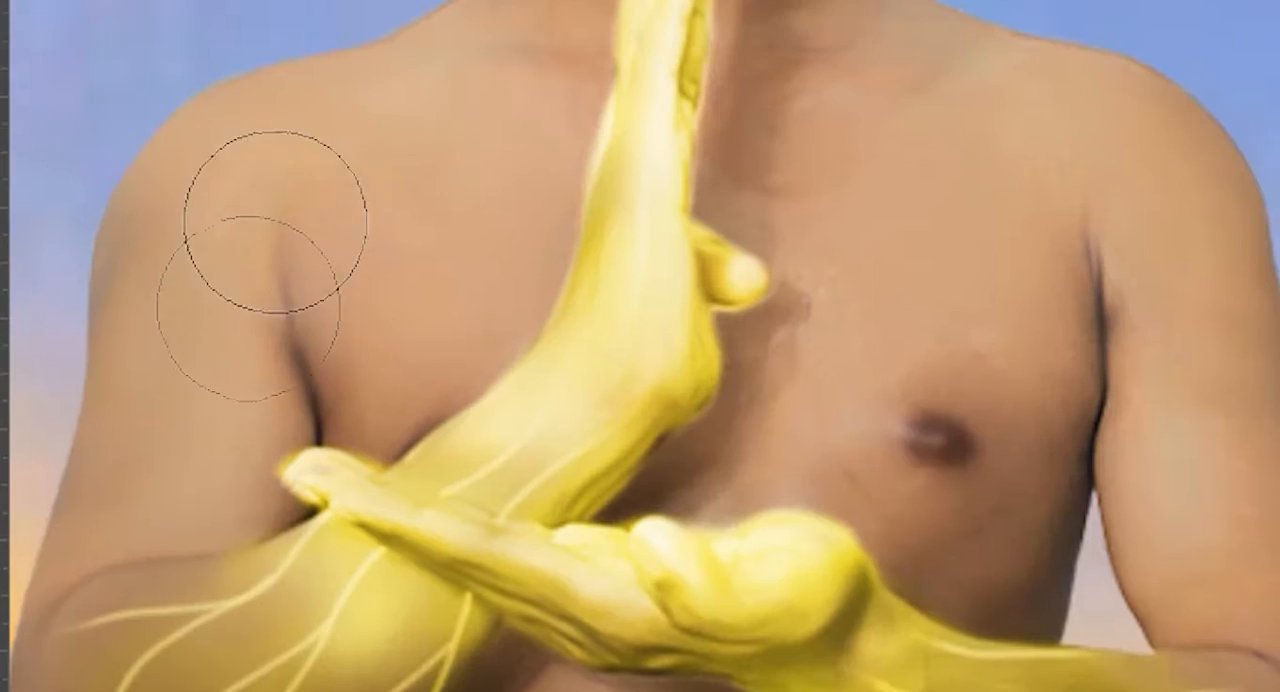
pyautogui.moveTo(274, 214)
pyautogui.mouseDown()
pyautogui.moveTo(229, 246)
pyautogui.moveTo(483, 163)
pyautogui.mouseUp()
pyautogui.moveTo(1000, 205); pyautogui.dragTo(1000, 491)
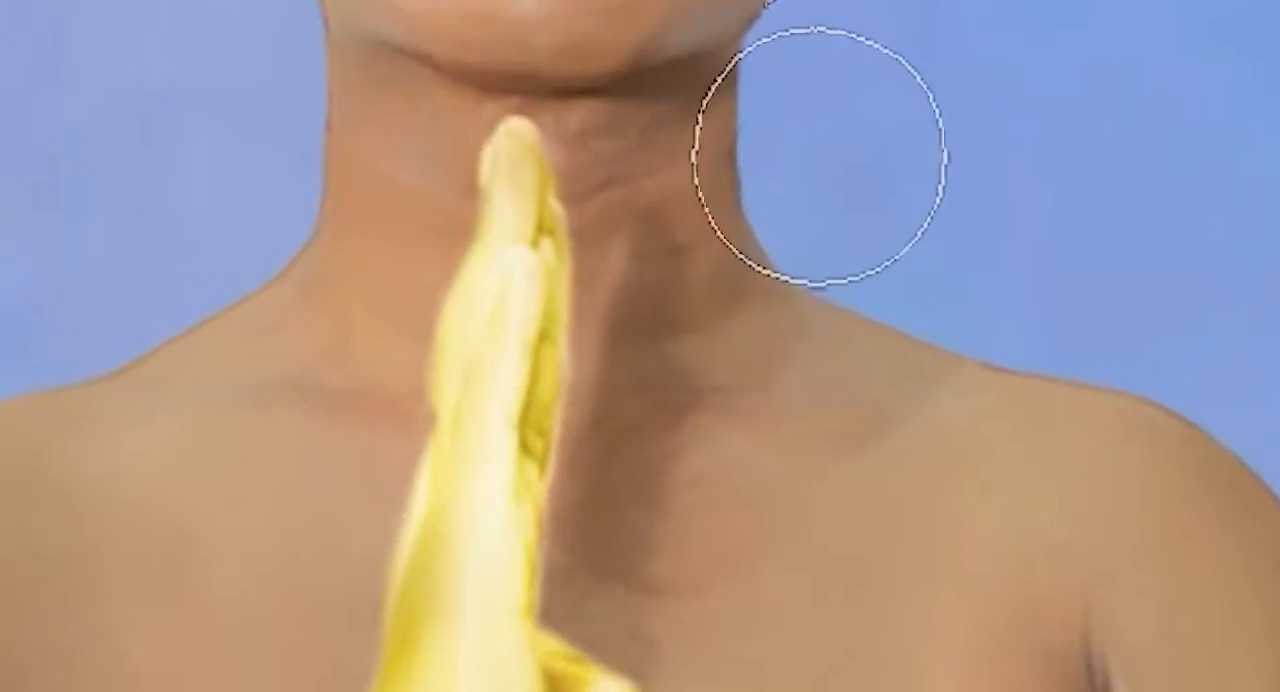
# Paint the dark shading over the neck, shoulders, chest and crossed legs with a large soft white brush.
pyautogui.moveTo(763, 146)
pyautogui.mouseDown()
pyautogui.moveTo(958, 380)
pyautogui.moveTo(1095, 425)
pyautogui.mouseUp()
pyautogui.moveTo(317, 200); pyautogui.dragTo(51, 474)
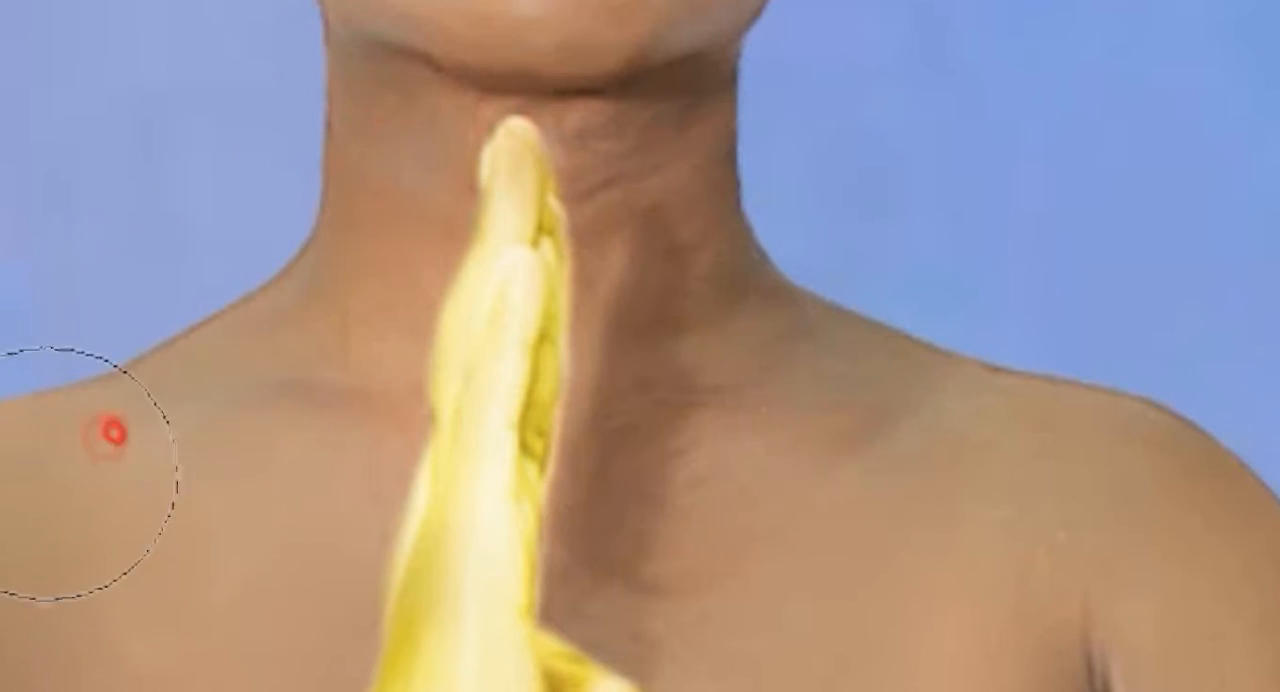
pyautogui.moveTo(406, 209); pyautogui.dragTo(400, 395)
pyautogui.moveTo(620, 195); pyautogui.dragTo(620, 530)
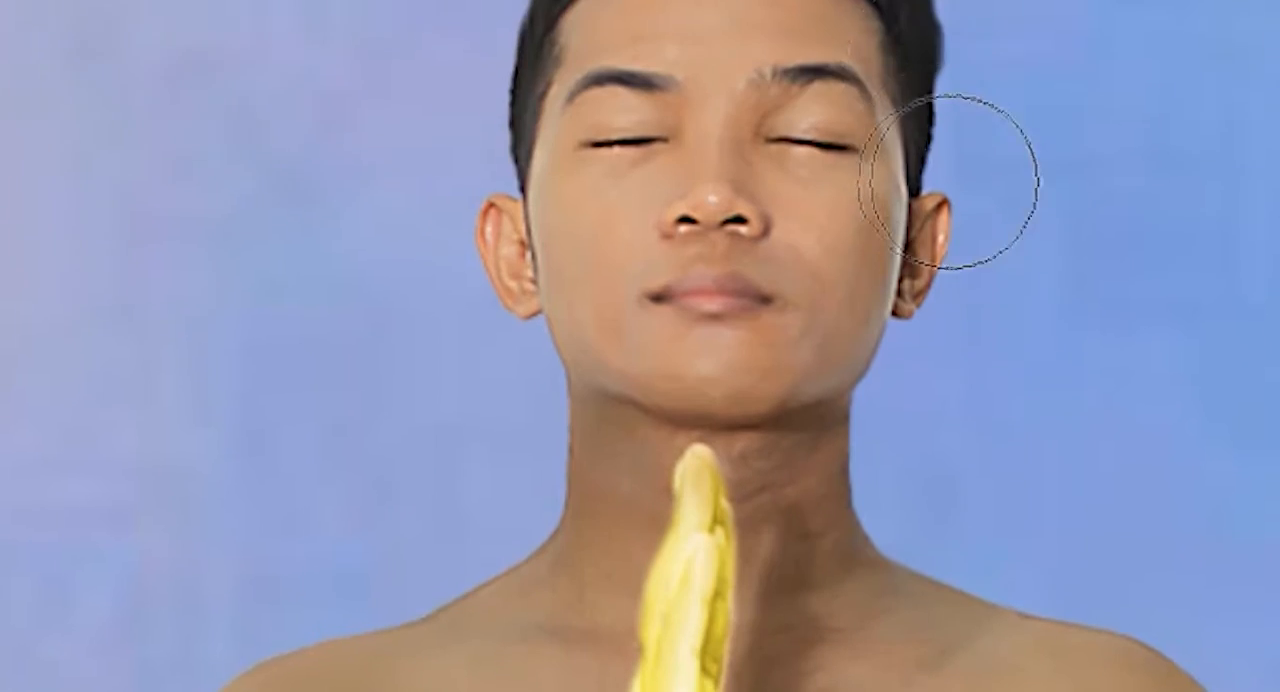
pyautogui.scroll(3, 970, 190)
pyautogui.moveTo(989, 337)
pyautogui.mouseDown()
pyautogui.moveTo(957, 295)
pyautogui.moveTo(847, 37)
pyautogui.mouseUp()
pyautogui.moveTo(300, 150)
pyautogui.mouseDown()
pyautogui.moveTo(251, 677)
pyautogui.moveTo(450, 100)
pyautogui.moveTo(643, 429)
pyautogui.moveTo(534, 309)
pyautogui.mouseUp()
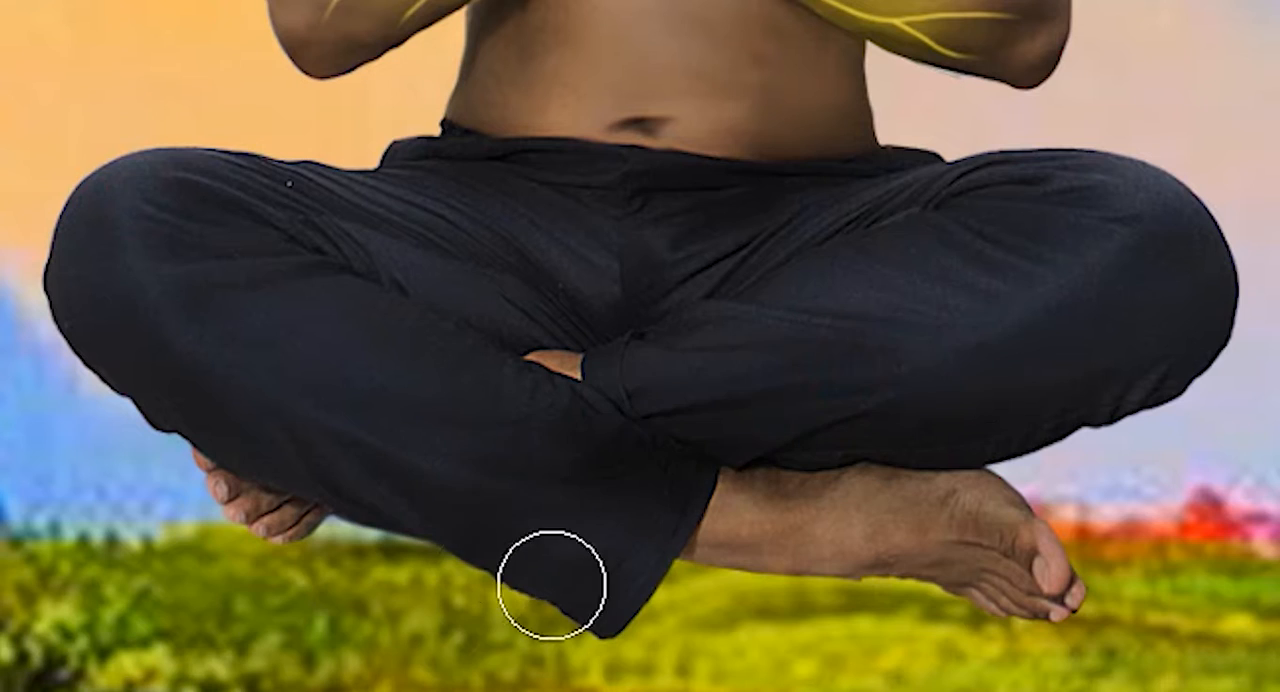
# Add a Hue/Saturation adjustment above the Brightness/Contrast layer, clip it to the man and turn on Colorize.
pyautogui.click(1127, 682)
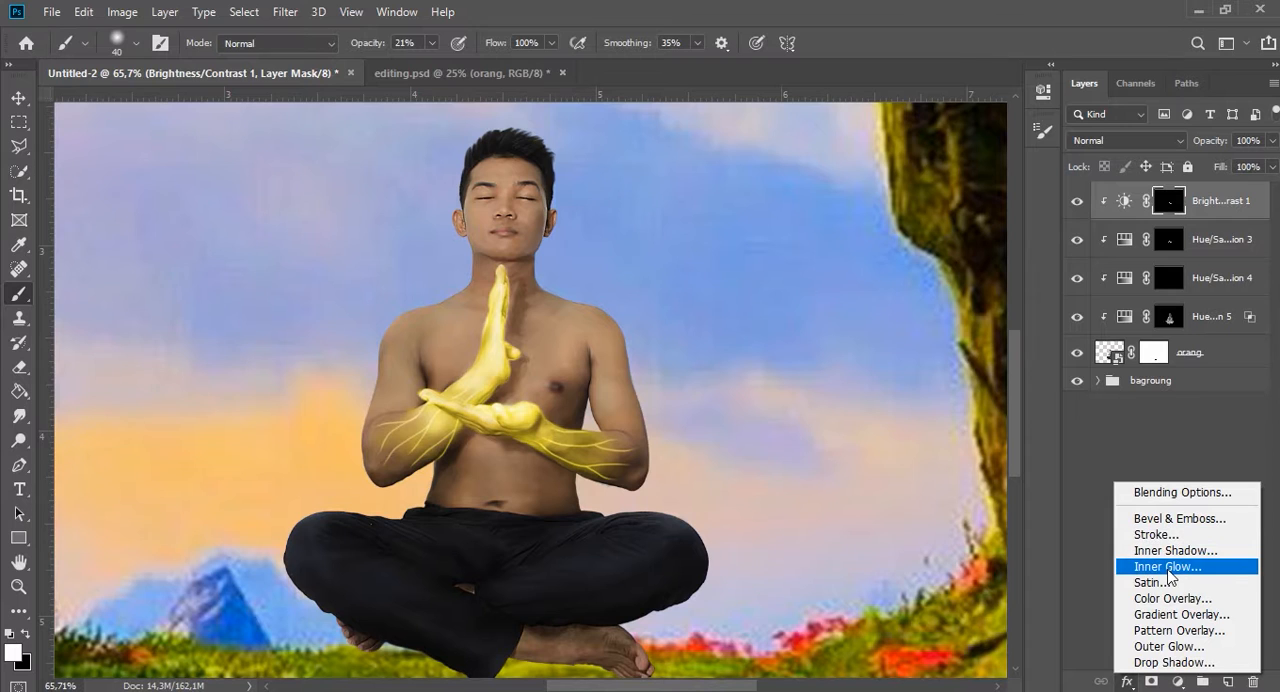
pyautogui.click(1150, 465)
pyautogui.click(1179, 681)
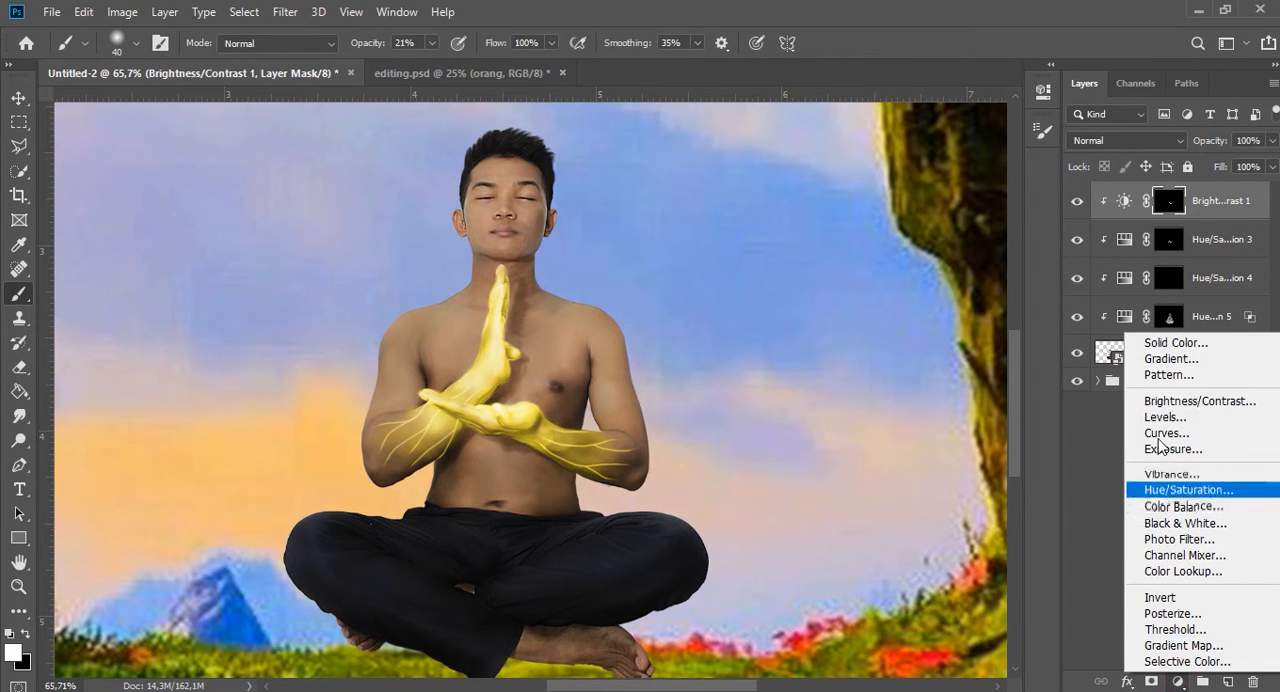
pyautogui.click(1168, 487)
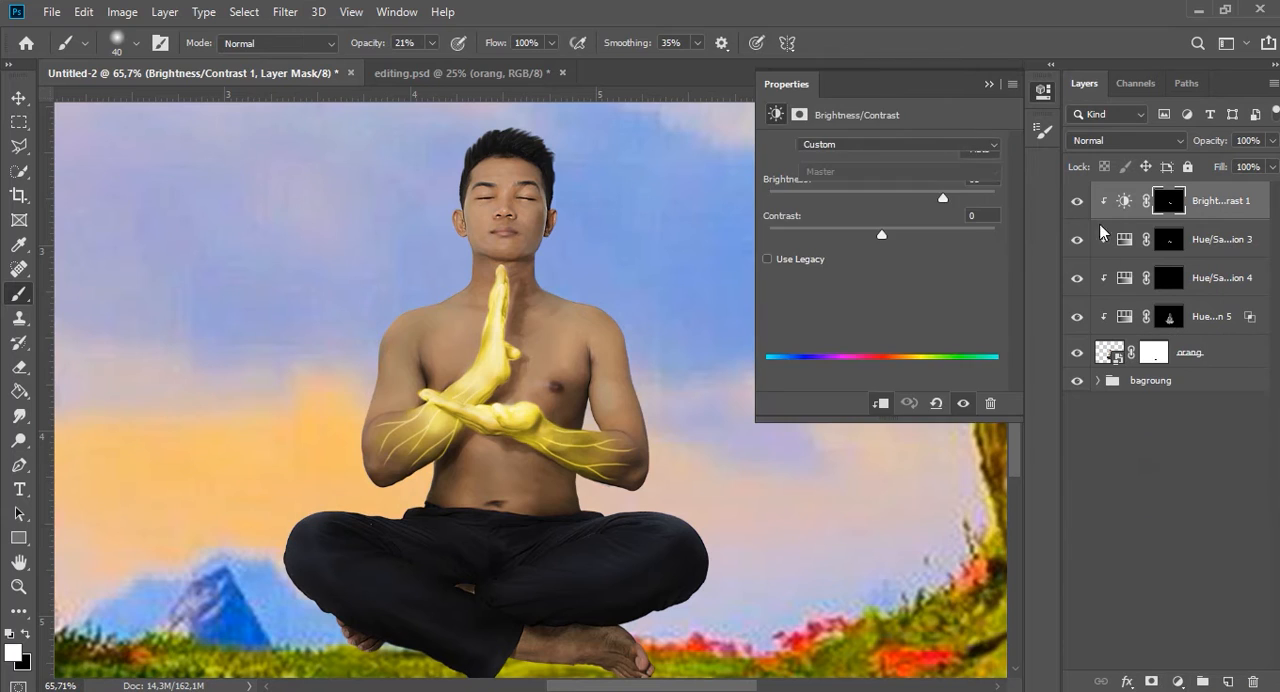
pyautogui.click(881, 402)
pyautogui.click(884, 292)
pyautogui.click(876, 316)
# Set the new top adjustment to Hue 50, Saturation 83 and Lightness +43.
pyautogui.moveTo(896, 289); pyautogui.dragTo(914, 291)
pyautogui.click(771, 217)
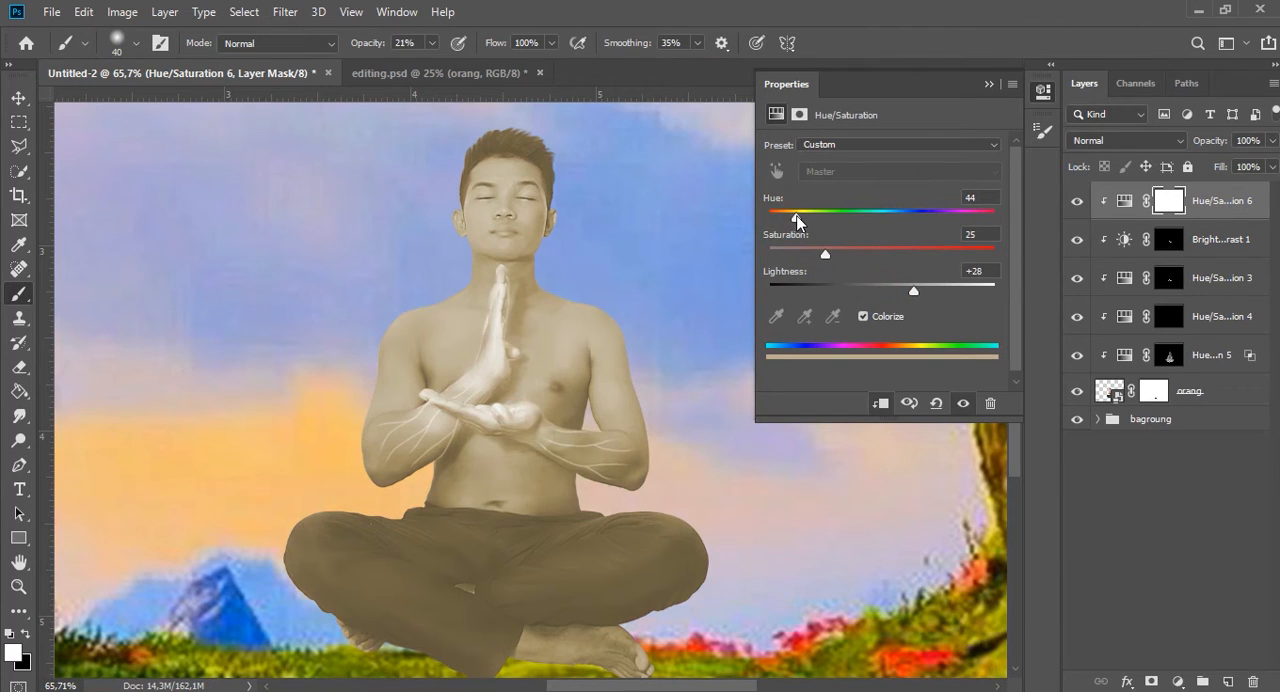
pyautogui.moveTo(887, 254); pyautogui.dragTo(918, 254)
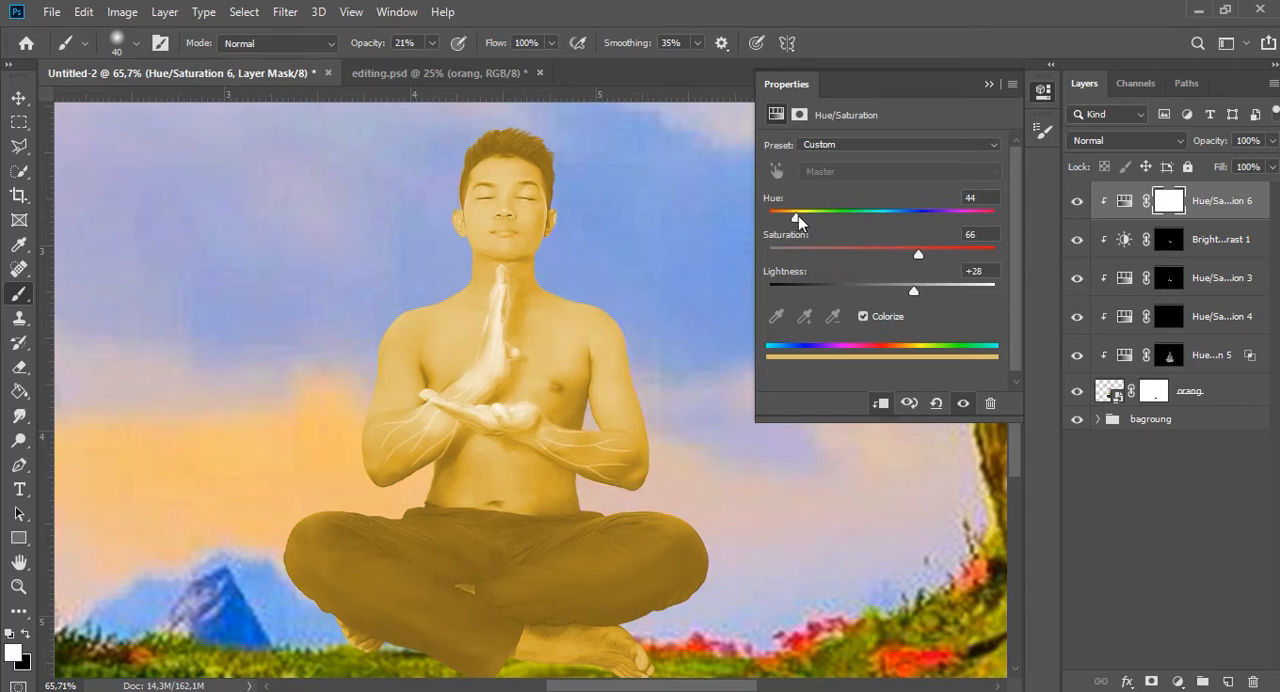
pyautogui.moveTo(918, 254); pyautogui.dragTo(957, 254)
pyautogui.moveTo(914, 291); pyautogui.dragTo(931, 290)
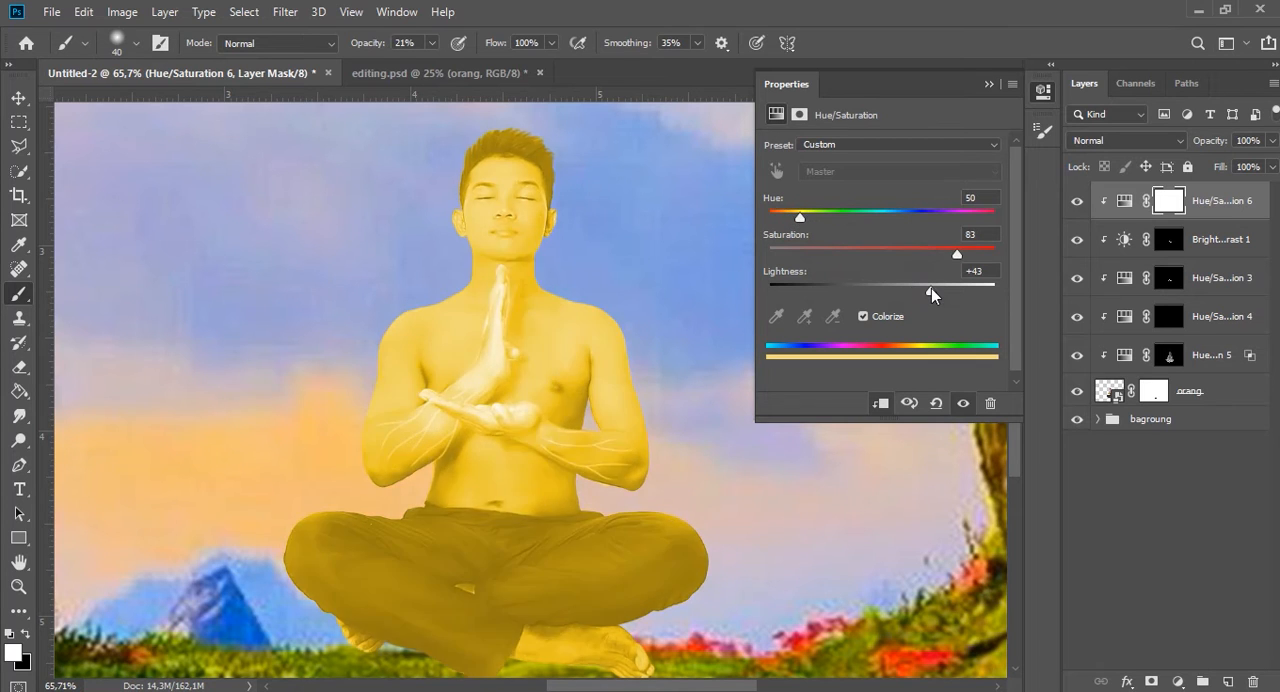
pyautogui.click(988, 85)
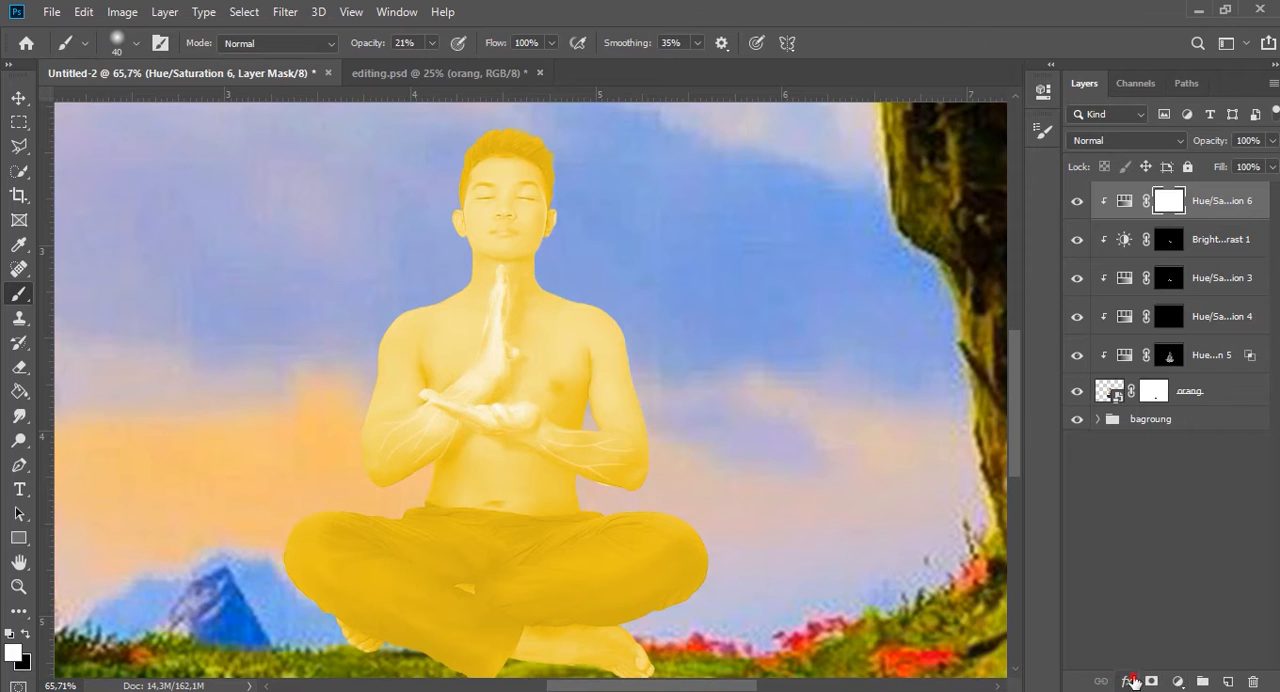
# Set the yellow adjustment's Blend If to 252/255 for this layer's highlights and 0/142 for the underlying layer's shadows.
pyautogui.click(1131, 681)
pyautogui.click(1171, 491)
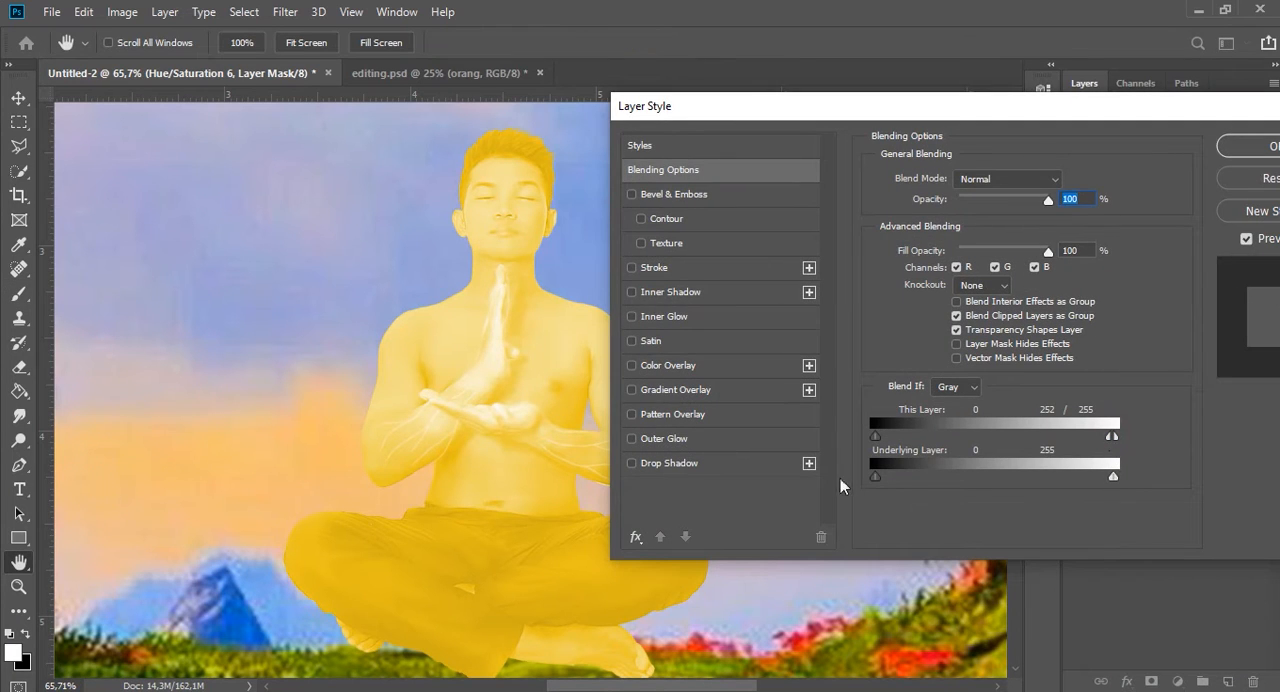
pyautogui.moveTo(937, 478); pyautogui.dragTo(1009, 475)
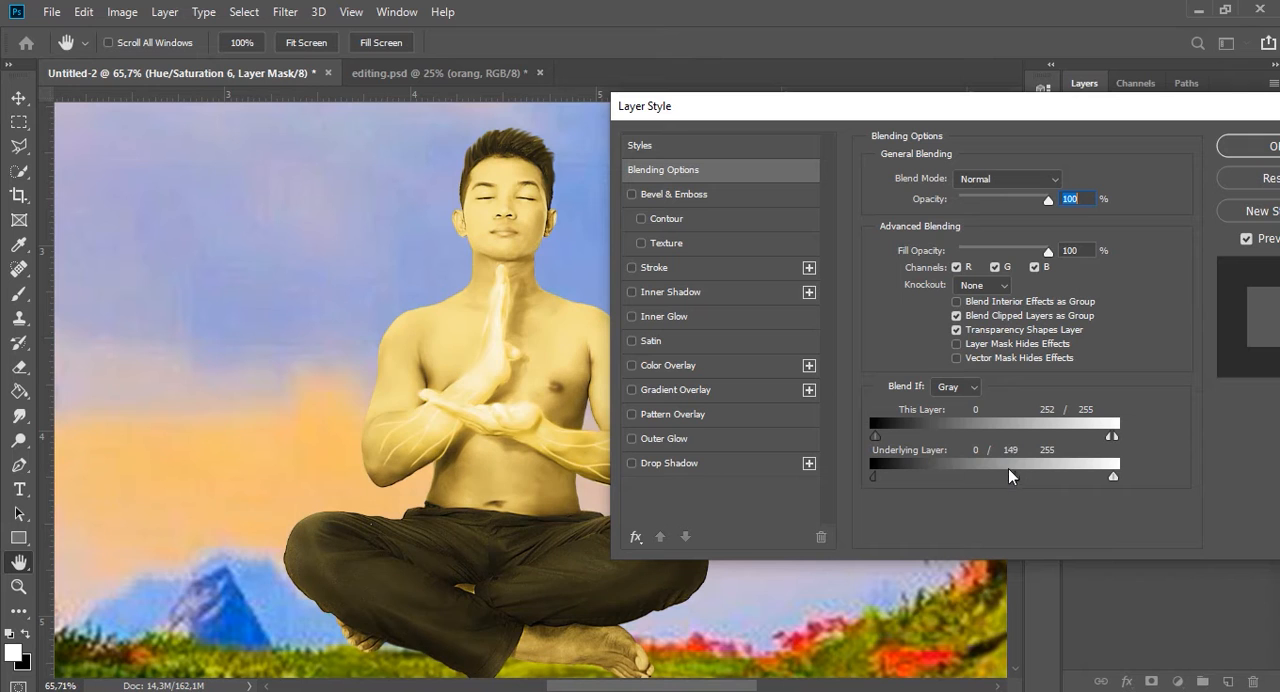
pyautogui.click(1260, 147)
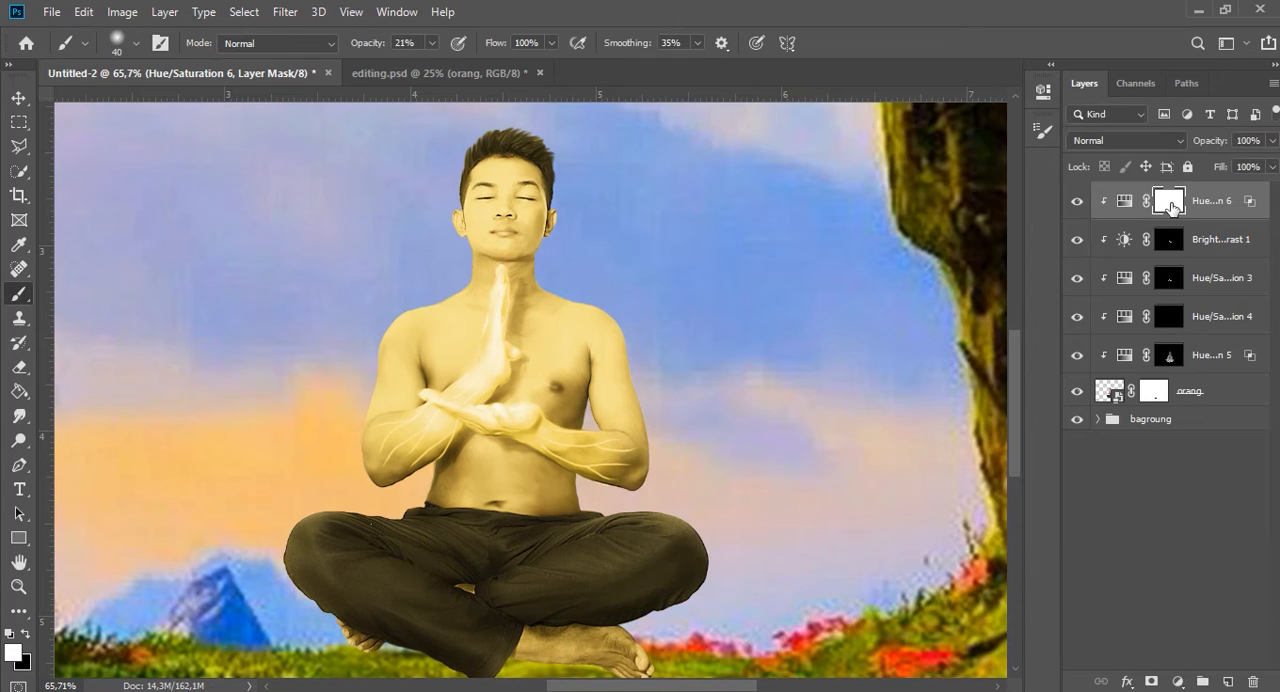
# Invert the yellow adjustment's mask to black and paint its light back along the jawline and chin with a soft white brush.
pyautogui.scroll(4, 486, 289)
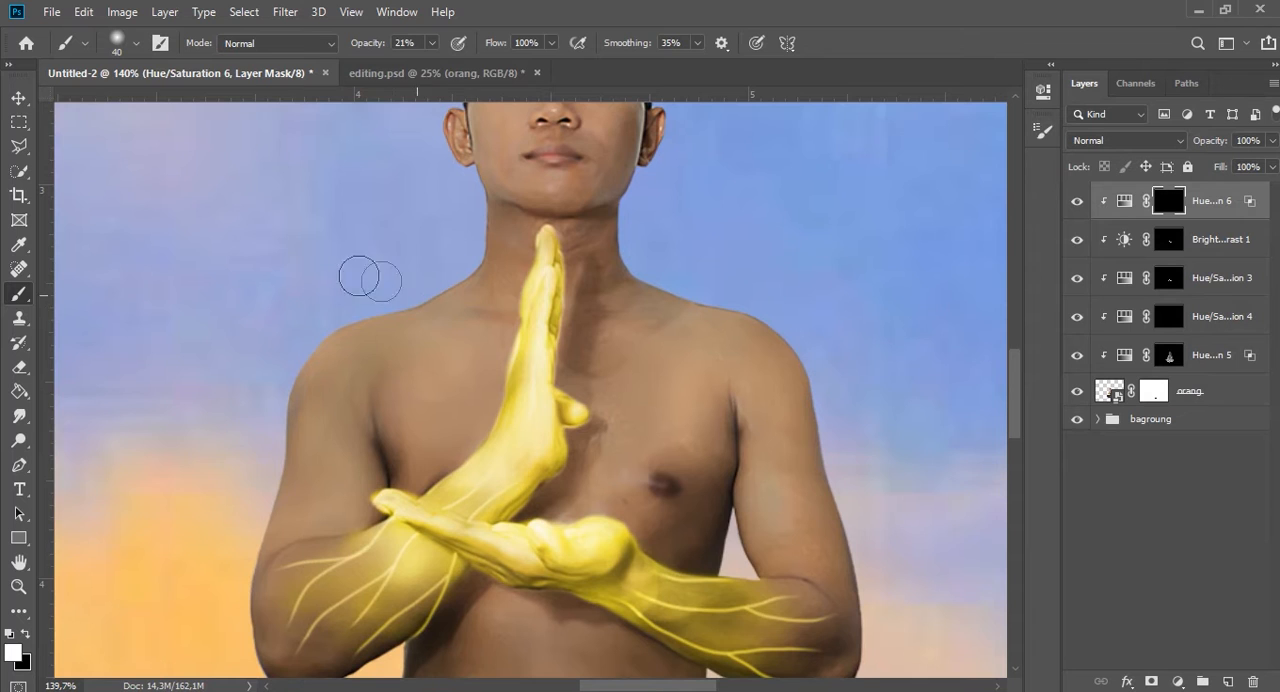
pyautogui.scroll(1, 465, 298)
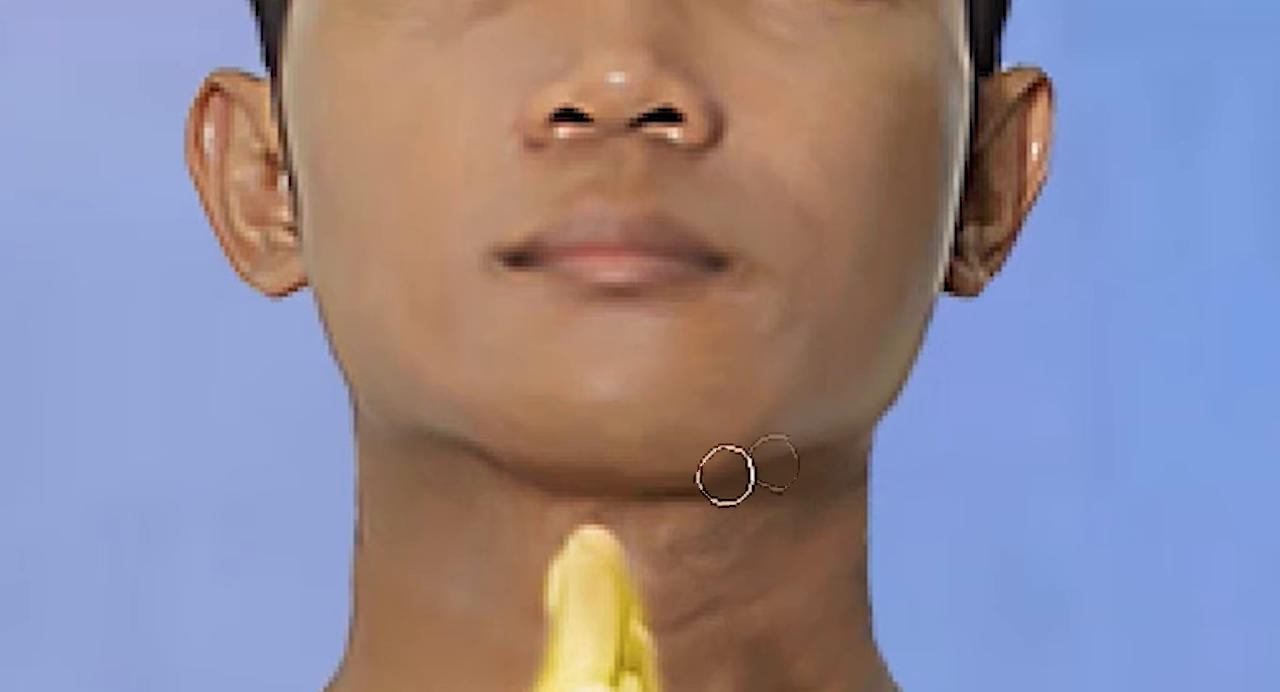
pyautogui.moveTo(728, 474)
pyautogui.mouseDown()
pyautogui.moveTo(943, 340)
pyautogui.moveTo(950, 276)
pyautogui.moveTo(900, 320)
pyautogui.mouseUp()
pyautogui.moveTo(617, 520); pyautogui.dragTo(713, 520)
pyautogui.press('[')
pyautogui.press('[')
pyautogui.press('[')
pyautogui.press('[')
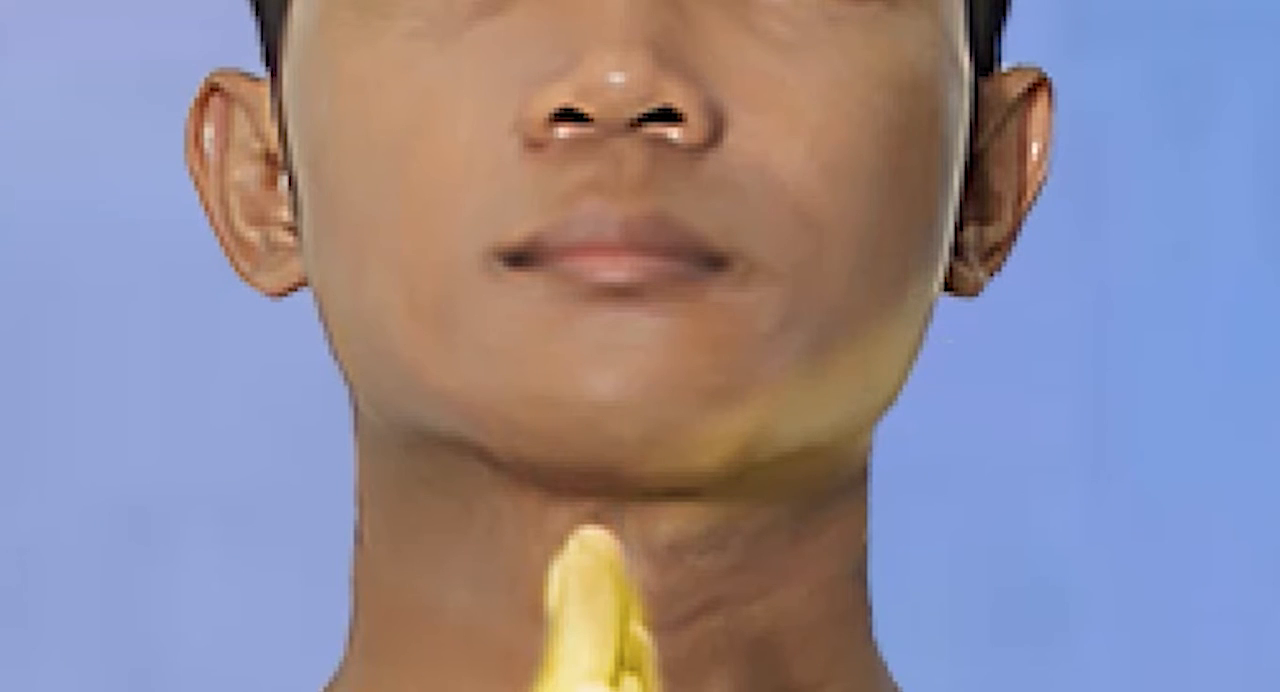
pyautogui.scroll(4, 860, 430)
pyautogui.moveTo(853, 204)
pyautogui.mouseDown()
pyautogui.moveTo(668, 309)
pyautogui.moveTo(894, 123)
pyautogui.mouseUp()
pyautogui.moveTo(520, 220); pyautogui.dragTo(740, 294)
pyautogui.moveTo(600, 395)
pyautogui.mouseDown()
pyautogui.moveTo(211, 180)
pyautogui.moveTo(307, 260)
pyautogui.mouseUp()
# Paint the yellow light over the sides of the neck and the shoulders.
pyautogui.scroll(-2, 640, 346)
pyautogui.moveTo(840, 275)
pyautogui.mouseDown()
pyautogui.moveTo(543, 369)
pyautogui.moveTo(626, 411)
pyautogui.moveTo(809, 286)
pyautogui.moveTo(480, 395)
pyautogui.moveTo(838, 146)
pyautogui.moveTo(852, 396)
pyautogui.mouseUp()
pyautogui.scroll(-2, 852, 396)
pyautogui.moveTo(629, 223)
pyautogui.mouseDown()
pyautogui.moveTo(500, 342)
pyautogui.moveTo(437, 277)
pyautogui.mouseUp()
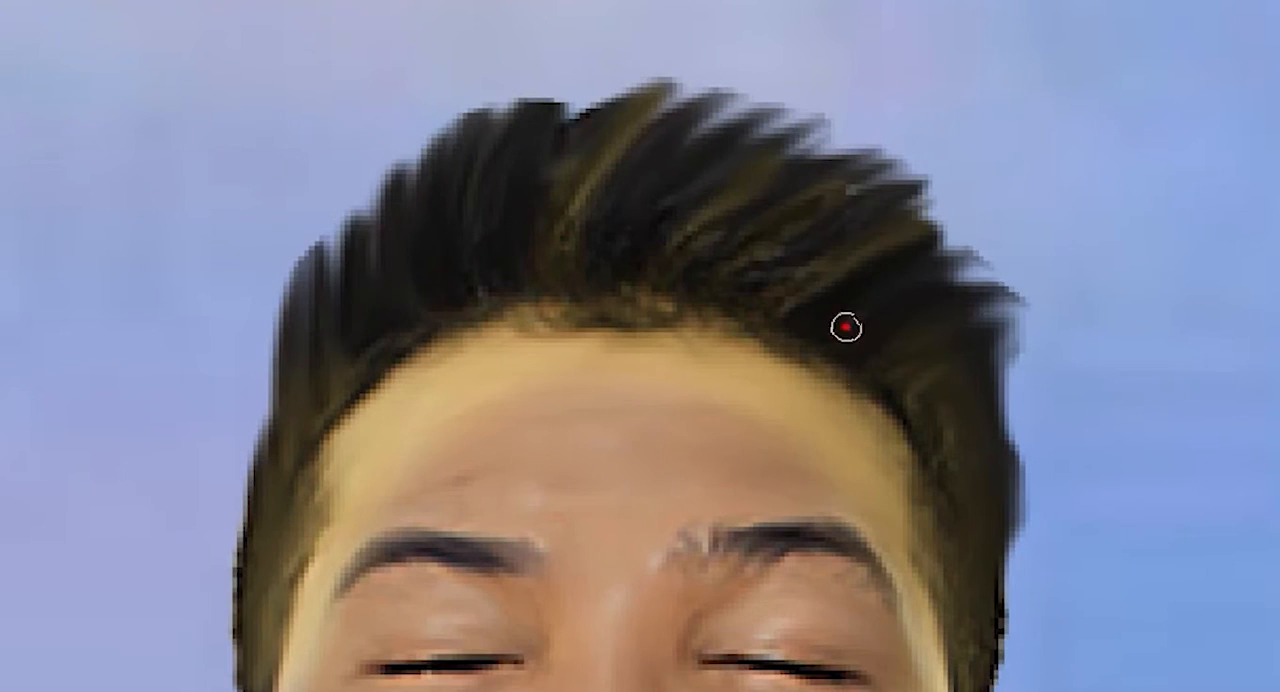
pyautogui.moveTo(845, 327)
pyautogui.mouseDown()
pyautogui.moveTo(500, 223)
pyautogui.moveTo(457, 303)
pyautogui.moveTo(337, 280)
pyautogui.moveTo(908, 438)
pyautogui.moveTo(942, 170)
pyautogui.mouseUp()
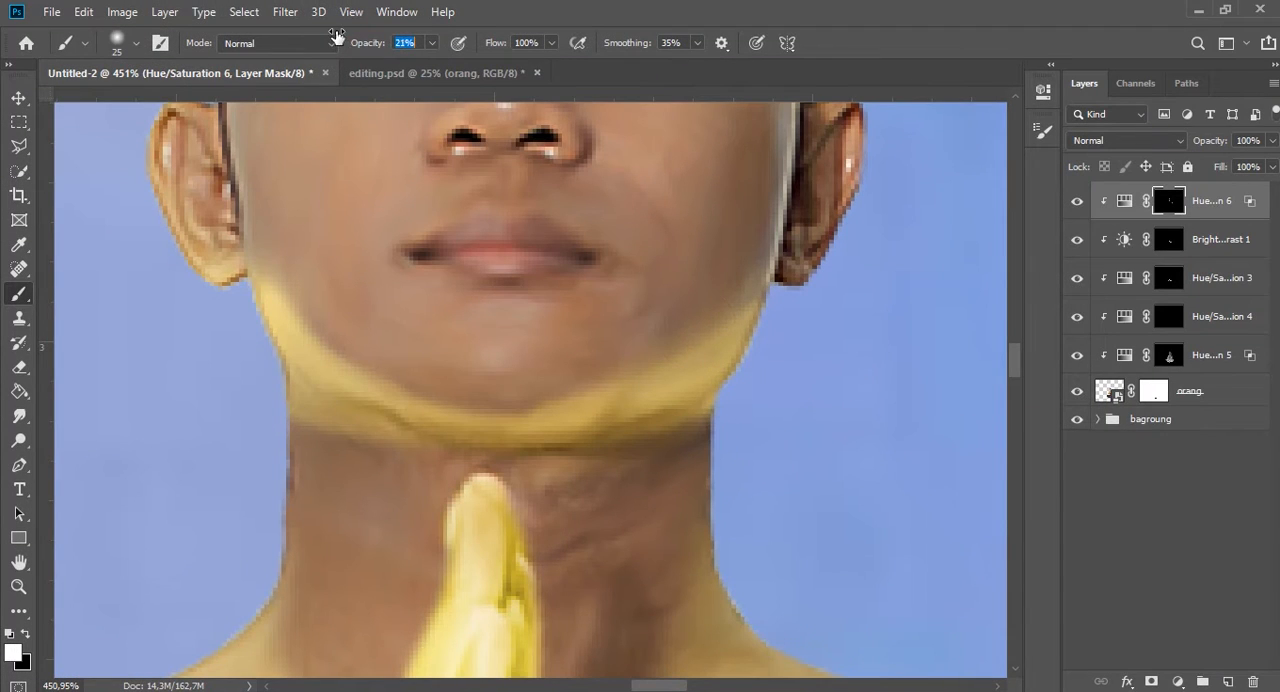
# Extend the yellow light over the hair, forehead, ears, torso and trousers with the soft white brush.
pyautogui.moveTo(337, 38); pyautogui.dragTo(333, 38)
pyautogui.moveTo(637, 382)
pyautogui.mouseDown()
pyautogui.moveTo(446, 435)
pyautogui.moveTo(288, 269)
pyautogui.mouseUp()
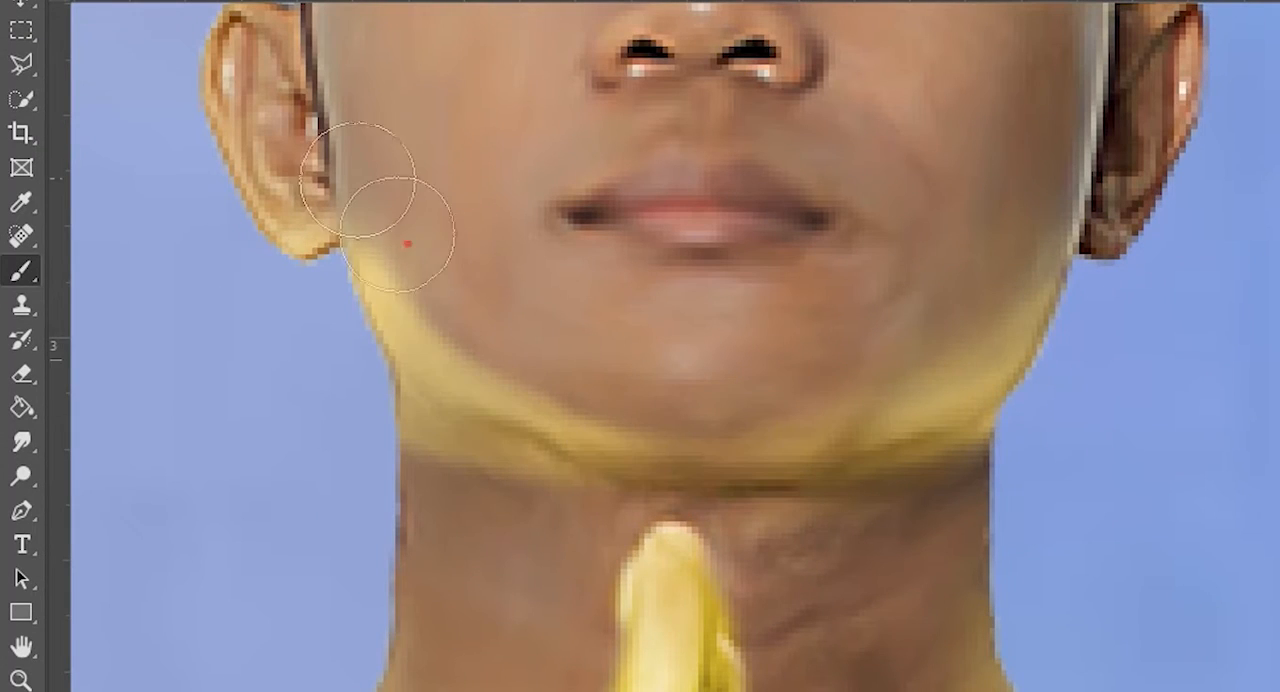
pyautogui.moveTo(1050, 405); pyautogui.dragTo(979, 465)
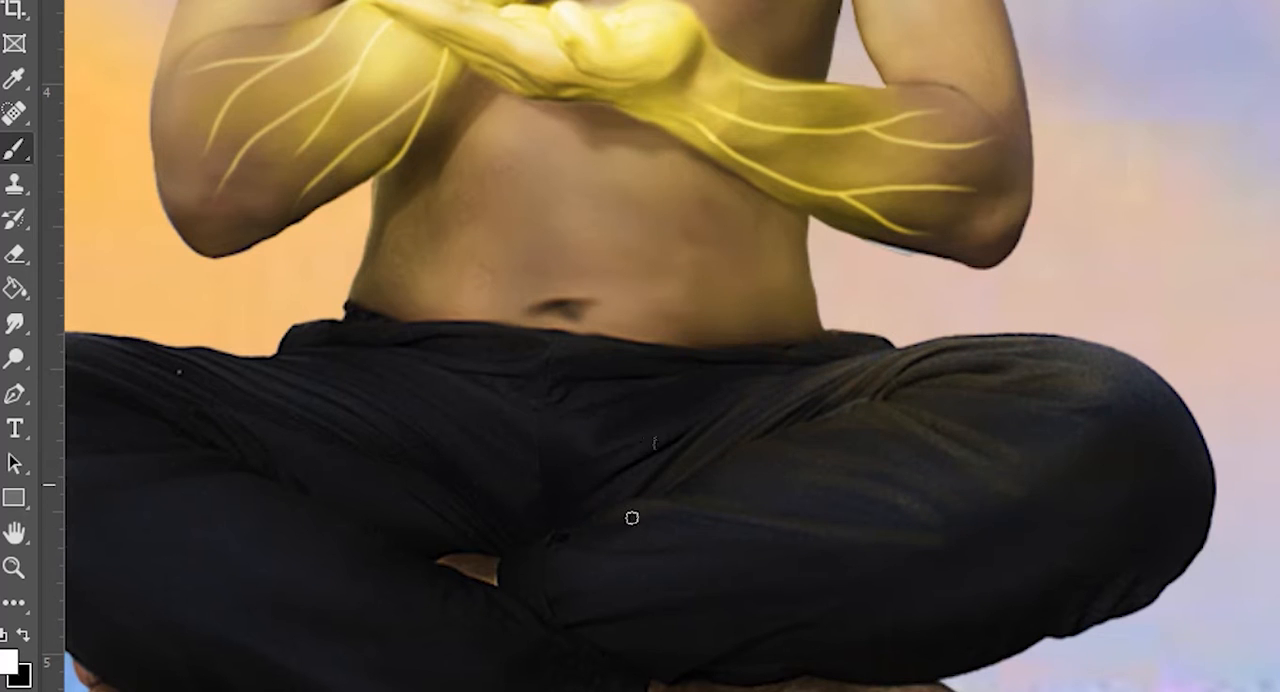
pyautogui.scroll(-1, 450, 390)
pyautogui.scroll(1, 182, 446)
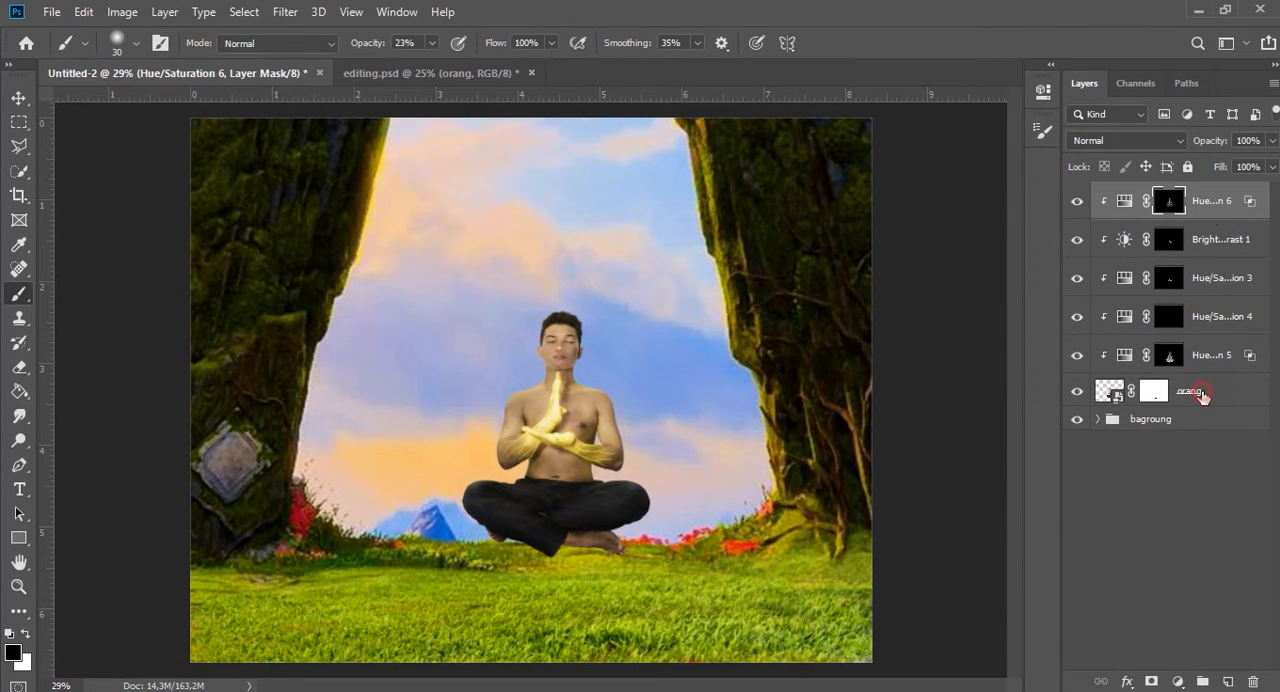
# Group the man's layer with all its clipped adjustments and name the group orang.
pyautogui.keyDown('shift'); pyautogui.click(1203, 393); pyautogui.keyUp('shift')
pyautogui.hotkey('ctrl', 'g')
pyautogui.write('orang')
pyautogui.press('Return')
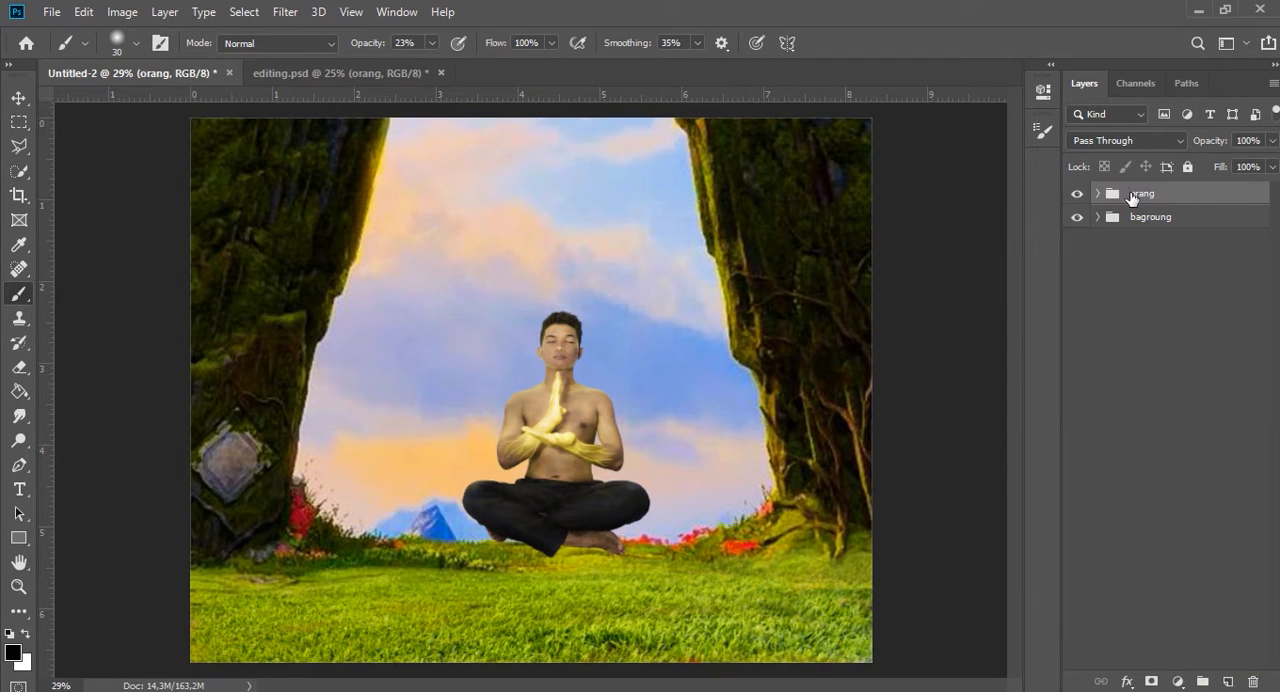
# Add a Hue/Saturation adjustment clipped to the orang group and slightly raise its saturation.
pyautogui.click(1174, 681)
pyautogui.click(1197, 496)
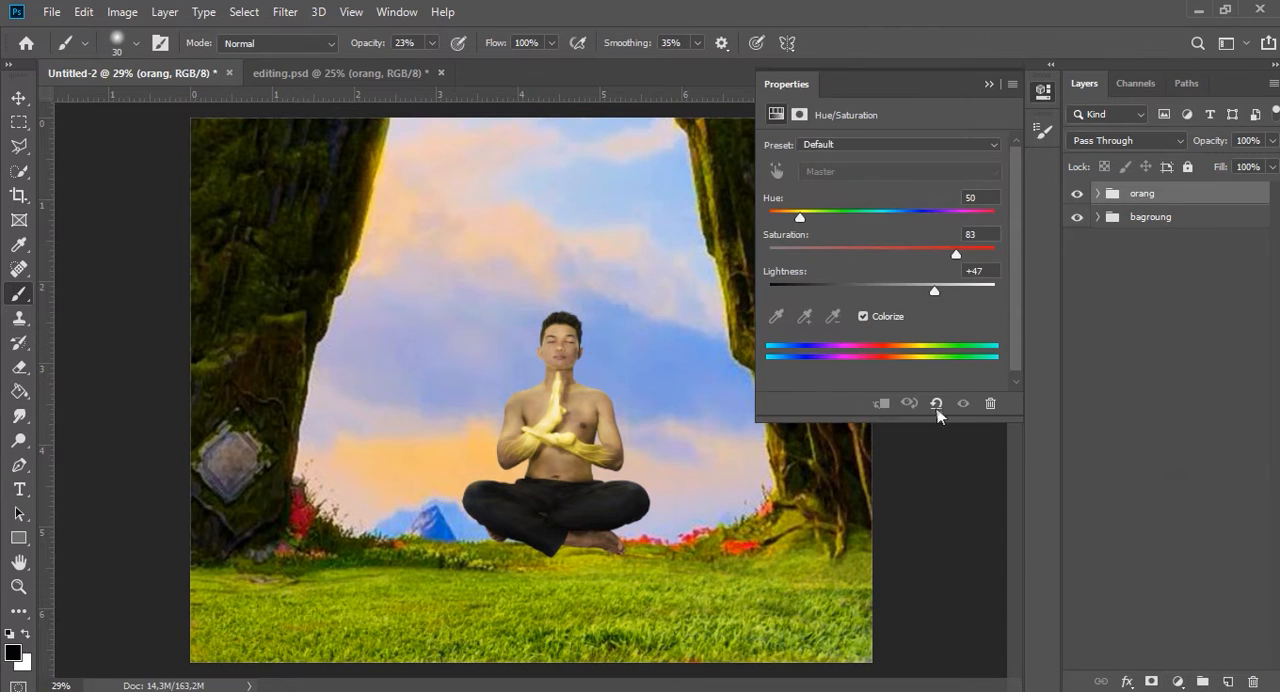
pyautogui.click(880, 404)
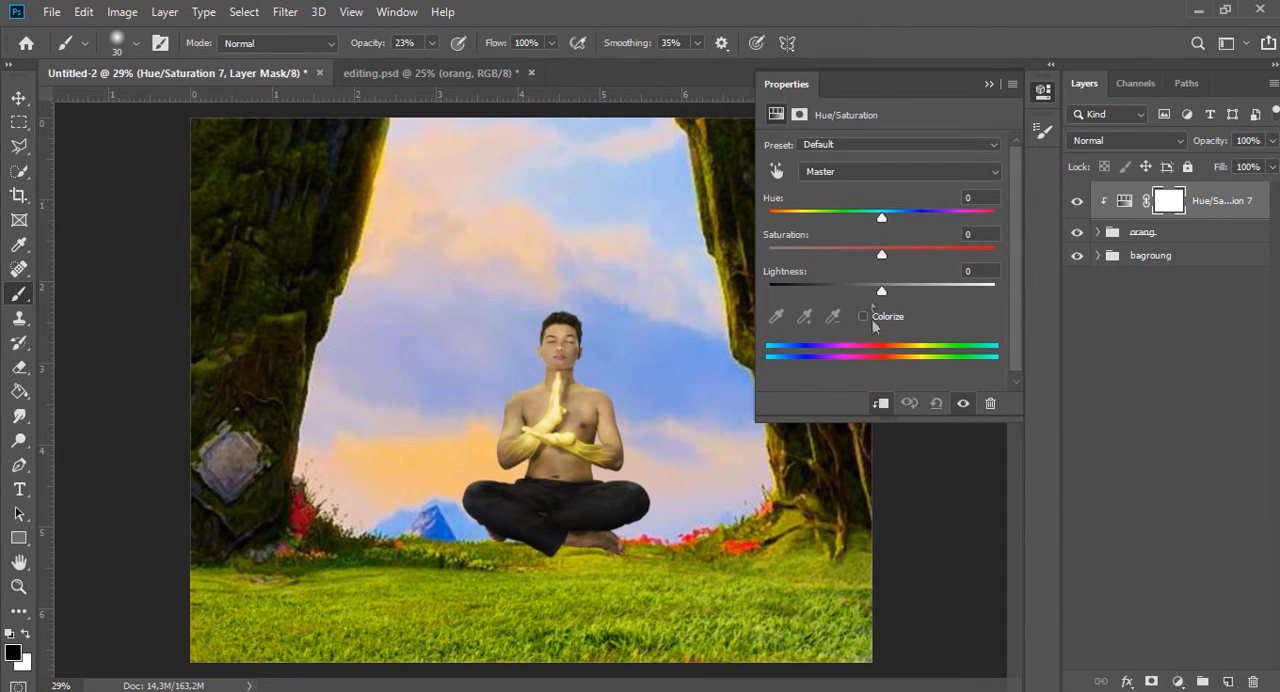
pyautogui.moveTo(881, 288); pyautogui.dragTo(913, 254)
pyautogui.click(988, 84)
# Add a Brightness/Contrast adjustment clipped to the man with Brightness 54.
pyautogui.click(1177, 681)
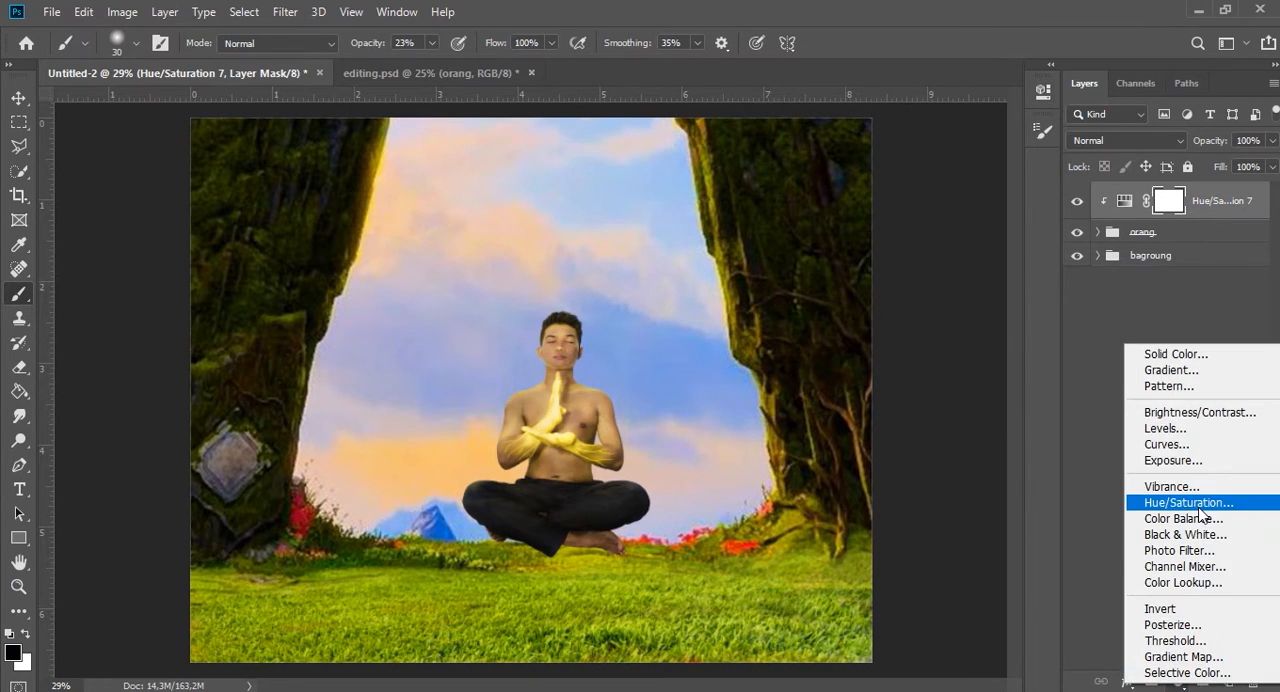
pyautogui.click(1199, 413)
pyautogui.moveTo(881, 193); pyautogui.dragTo(922, 199)
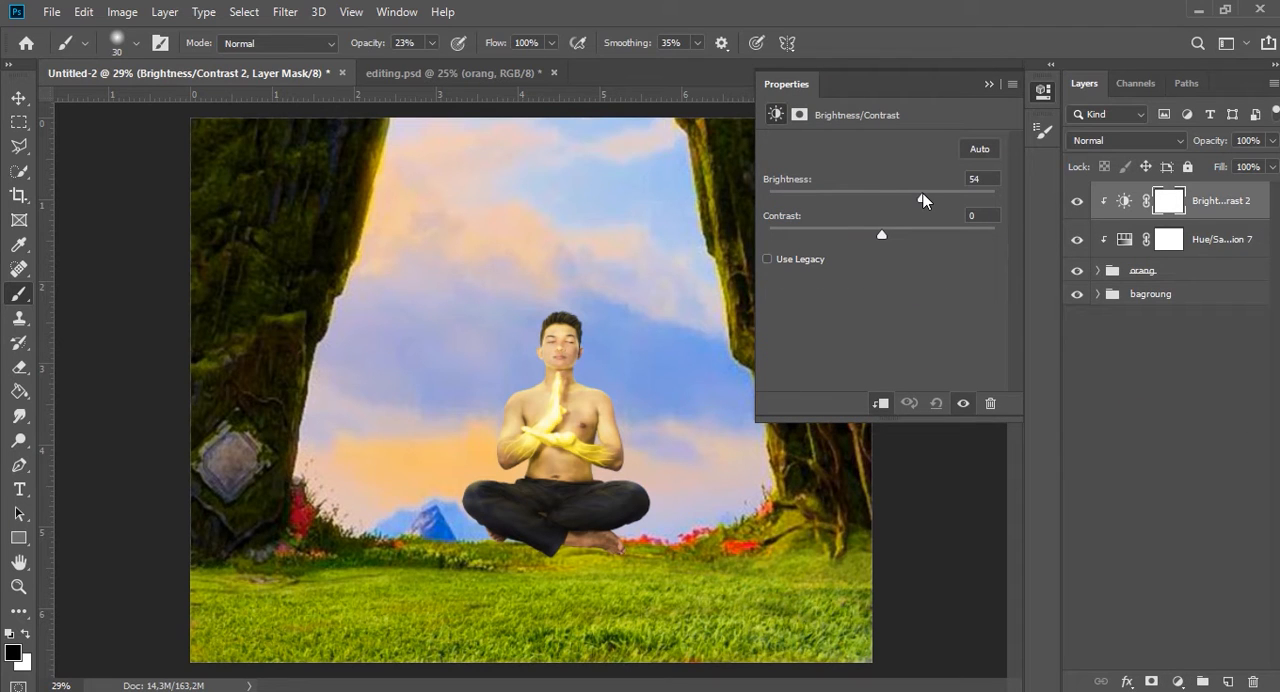
pyautogui.click(988, 84)
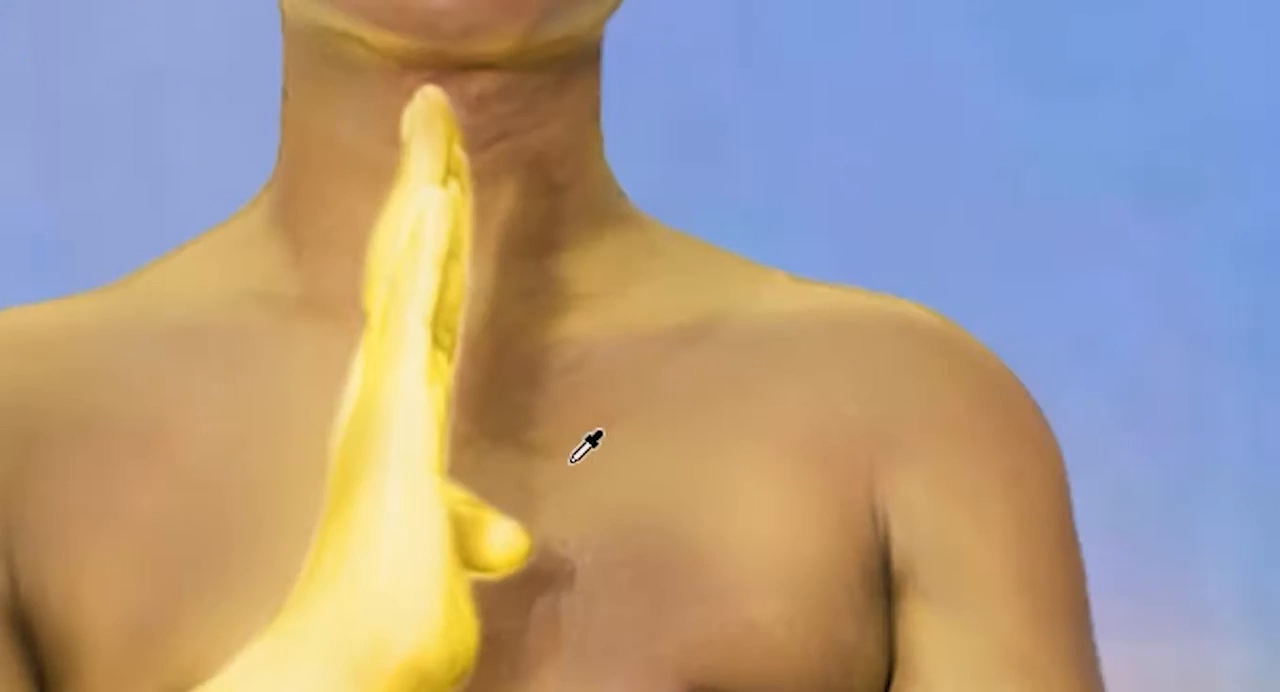
# Mask the brightening with black and paint it back over the face, hands and upper body with a soft white brush.
pyautogui.scroll(-2, 634, 345)
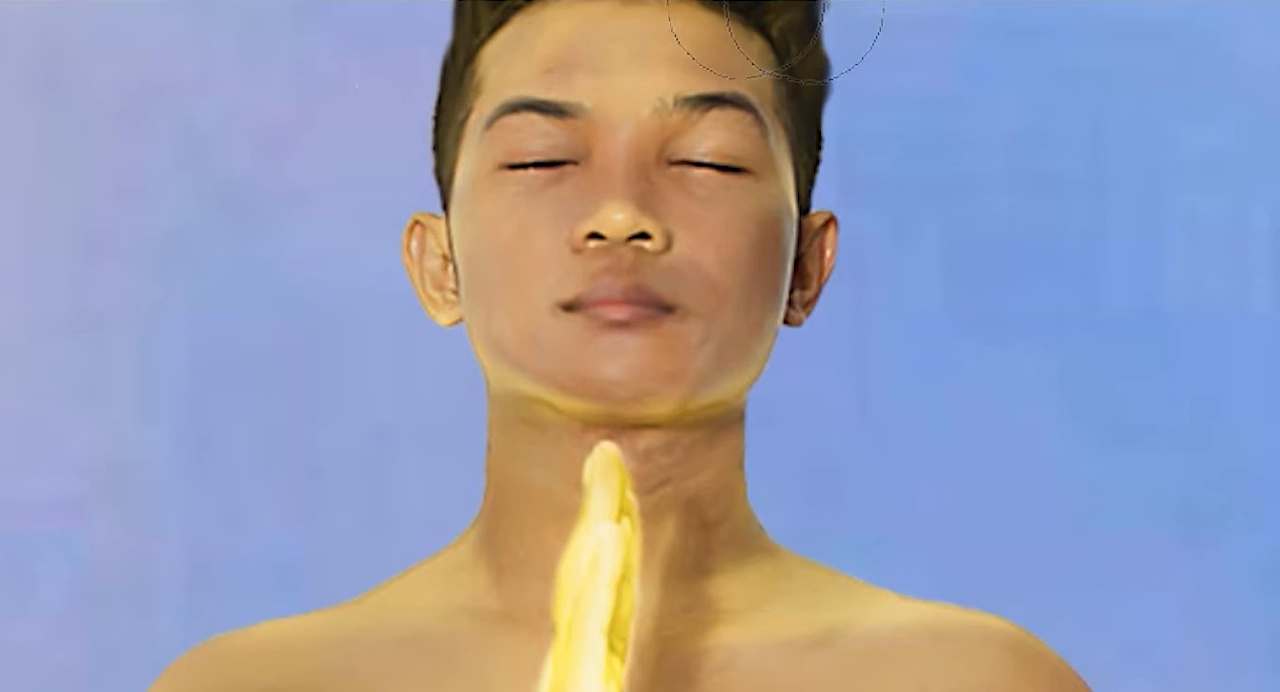
pyautogui.moveTo(490, 141)
pyautogui.mouseDown()
pyautogui.moveTo(480, 251)
pyautogui.moveTo(537, 191)
pyautogui.mouseUp()
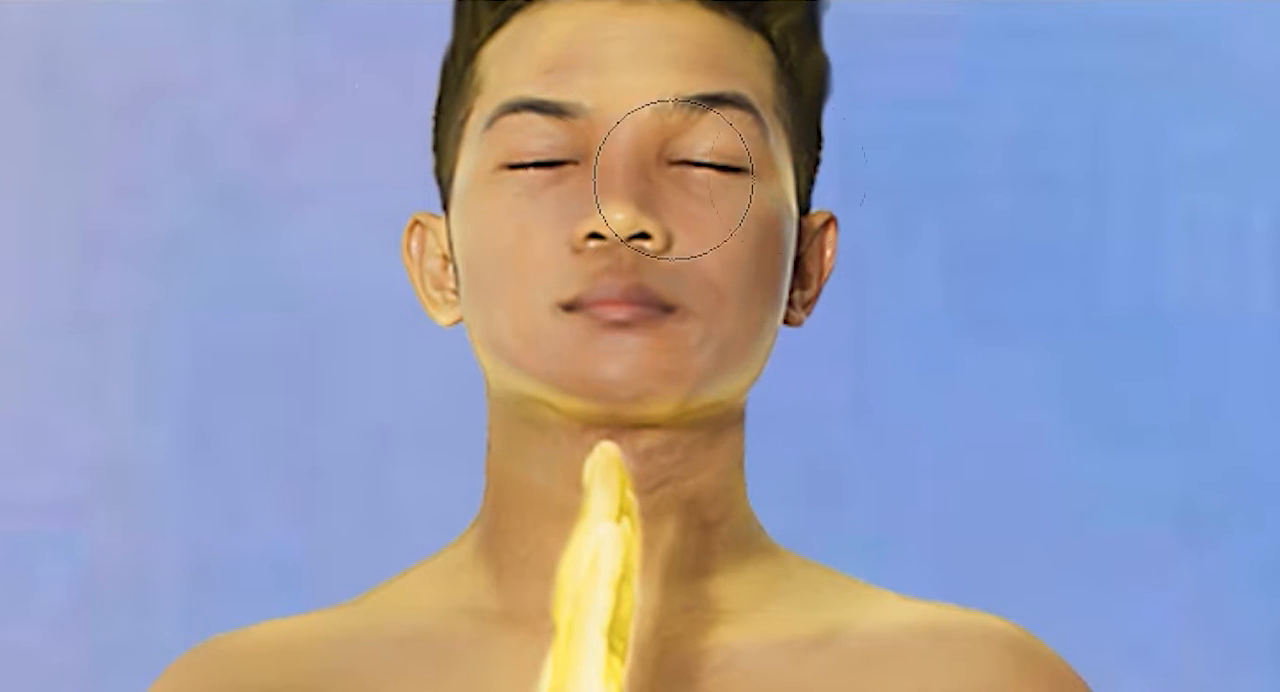
pyautogui.moveTo(720, 220); pyautogui.dragTo(751, 283)
pyautogui.click(854, 347)
pyautogui.click(351, 435)
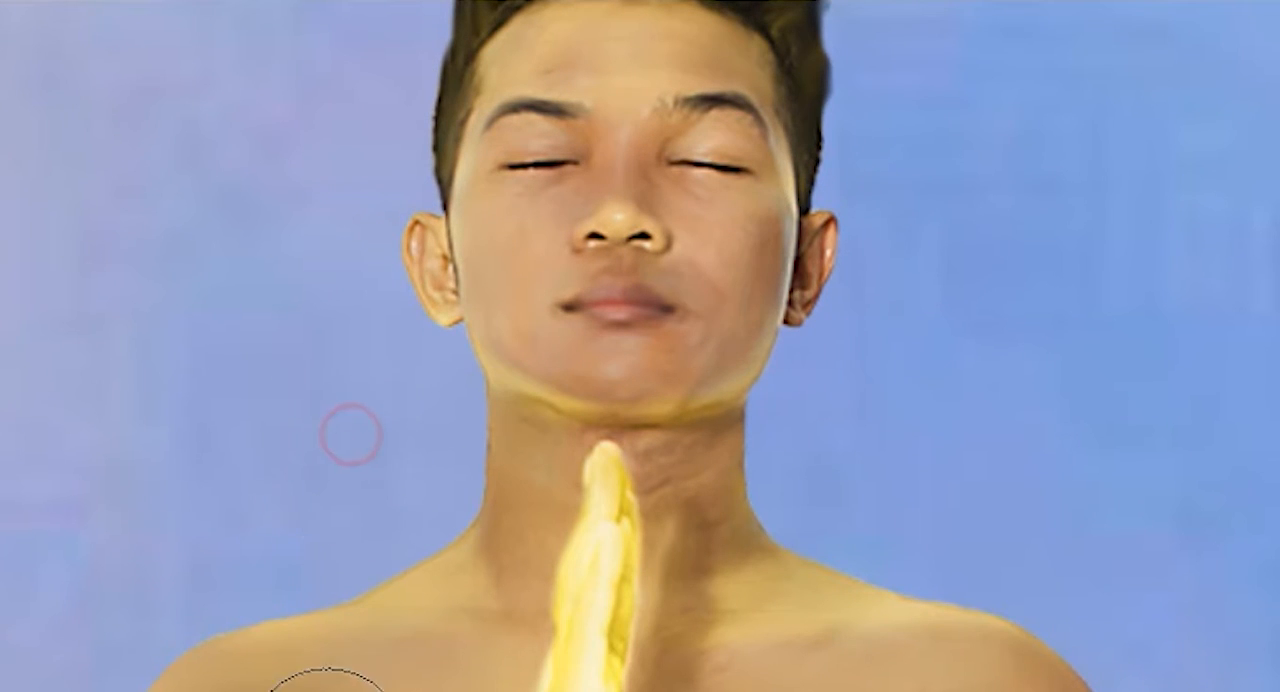
pyautogui.click(583, 209)
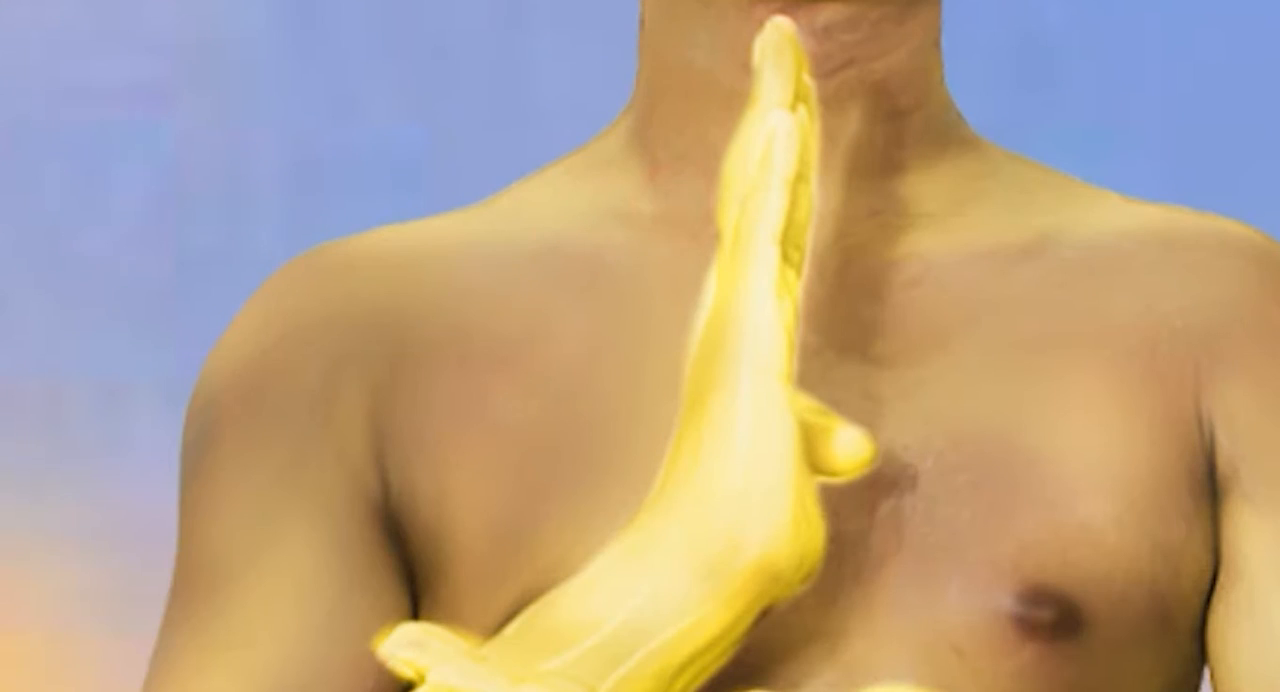
pyautogui.click(511, 209)
pyautogui.click(263, 305)
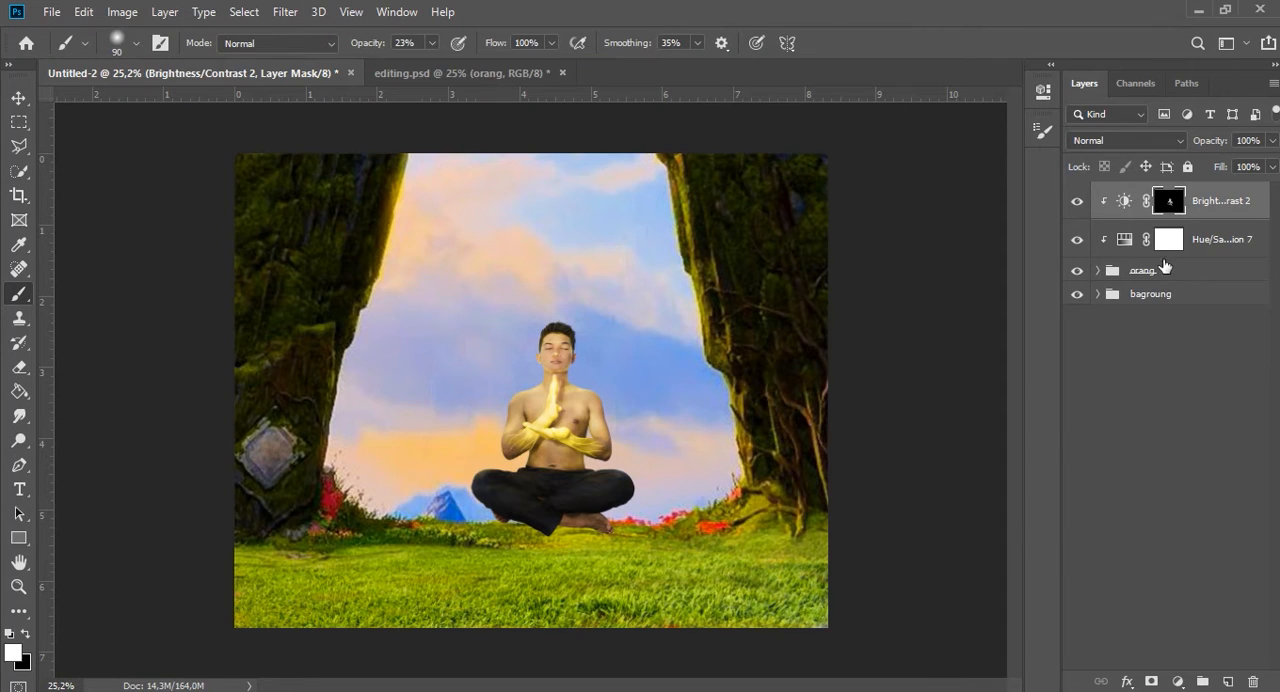
# Group the orang group with its two clipped adjustments and convert the new group to a Smart Object.
pyautogui.keyDown('shift'); pyautogui.click(1165, 271); pyautogui.keyUp('shift')
pyautogui.hotkey('ctrl', 'g')
pyautogui.rightClick(1165, 200)
pyautogui.click(1100, 262)
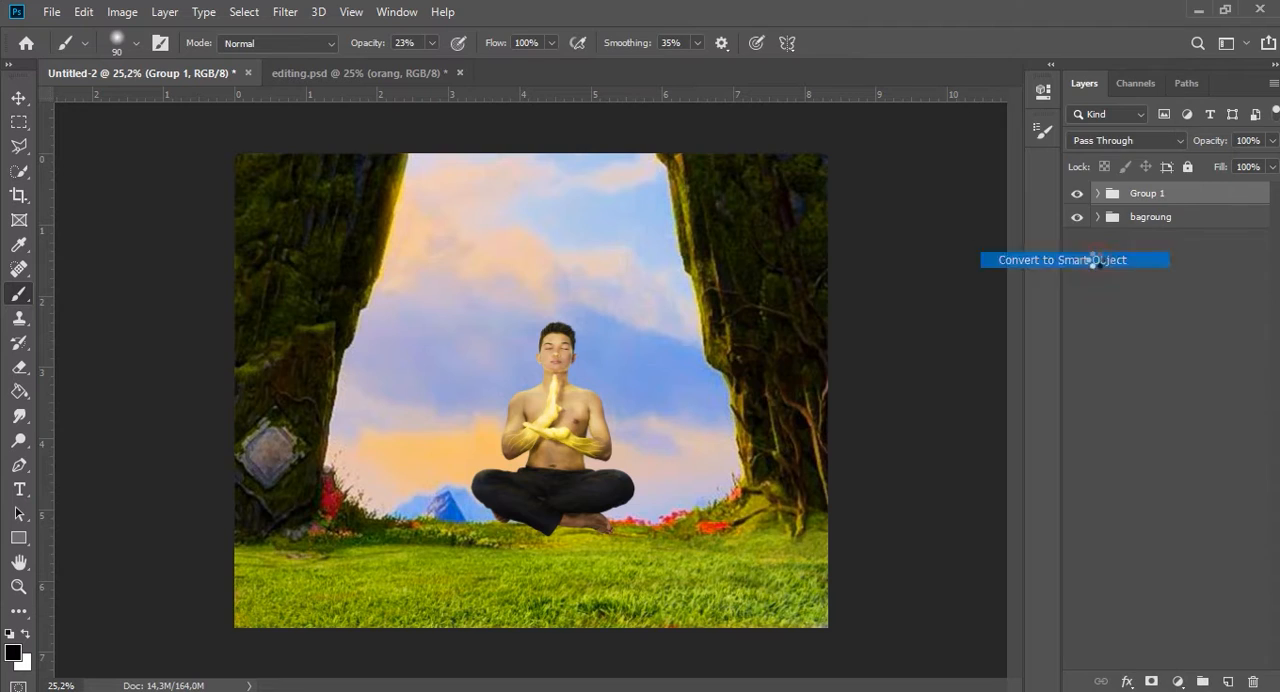
# Hide the man's Smart Object, place the pngwing.com bubble above it and enlarge the bubble in the centre of the scene.
pyautogui.press('v')
pyautogui.keyDown('alt'); pyautogui.scroll(-1, 745, 320); pyautogui.keyUp('alt')
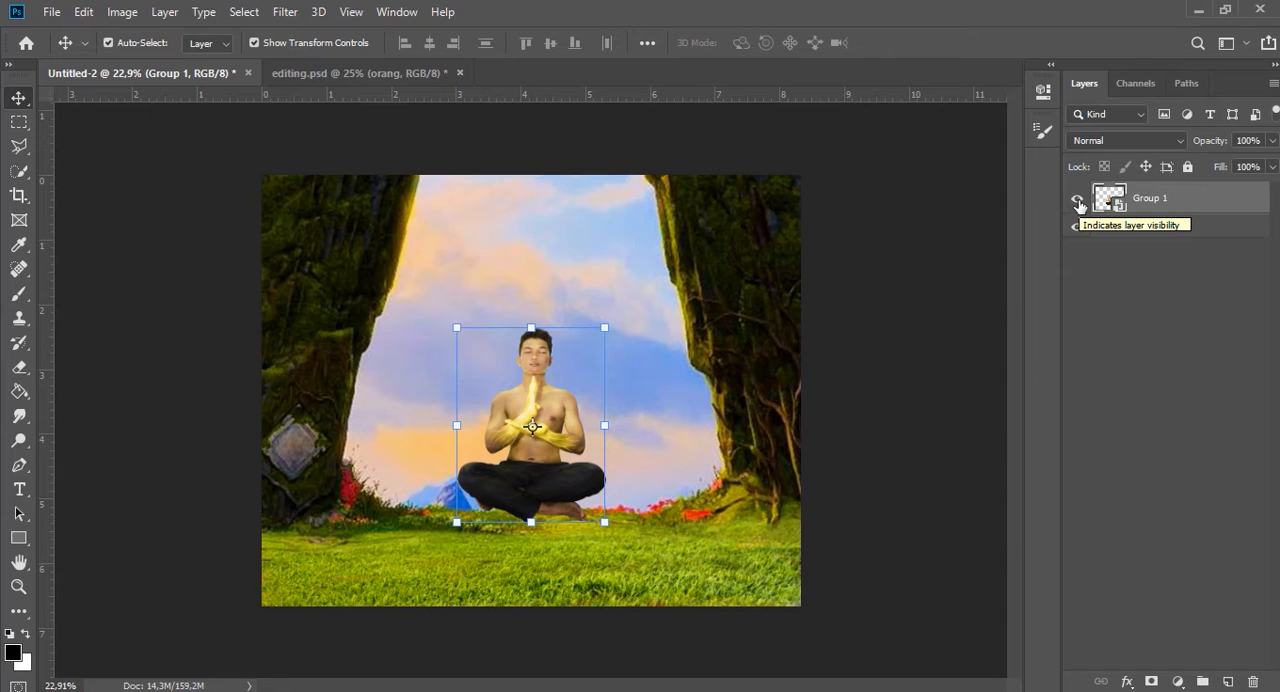
pyautogui.click(1077, 200)
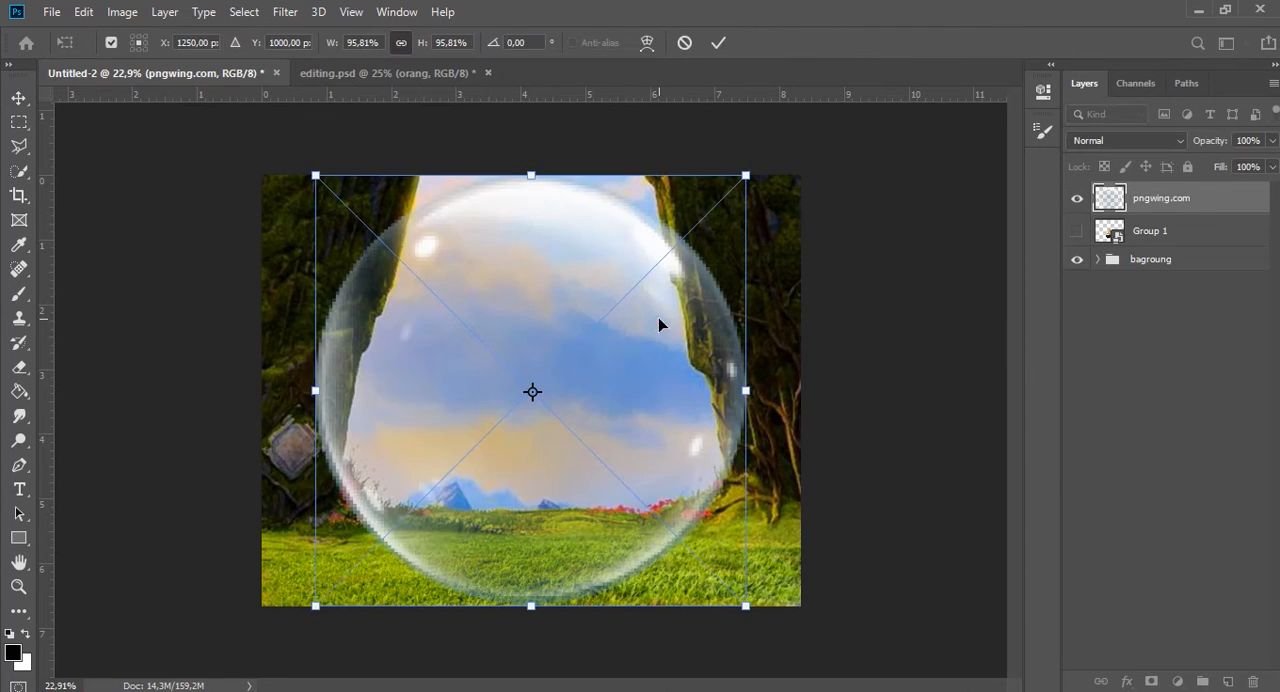
pyautogui.moveTo(656, 319); pyautogui.dragTo(685, 311)
pyautogui.moveTo(724, 292); pyautogui.dragTo(766, 240)
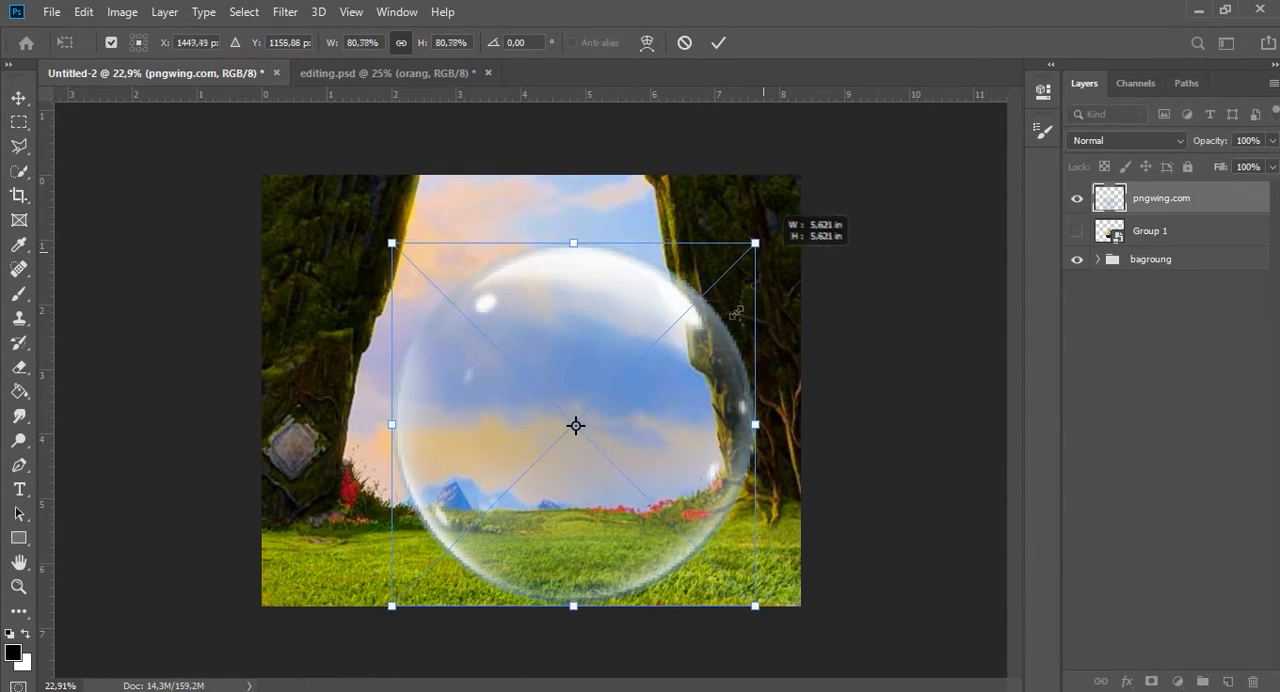
pyautogui.moveTo(663, 380); pyautogui.dragTo(613, 400)
pyautogui.moveTo(705, 264); pyautogui.dragTo(736, 252)
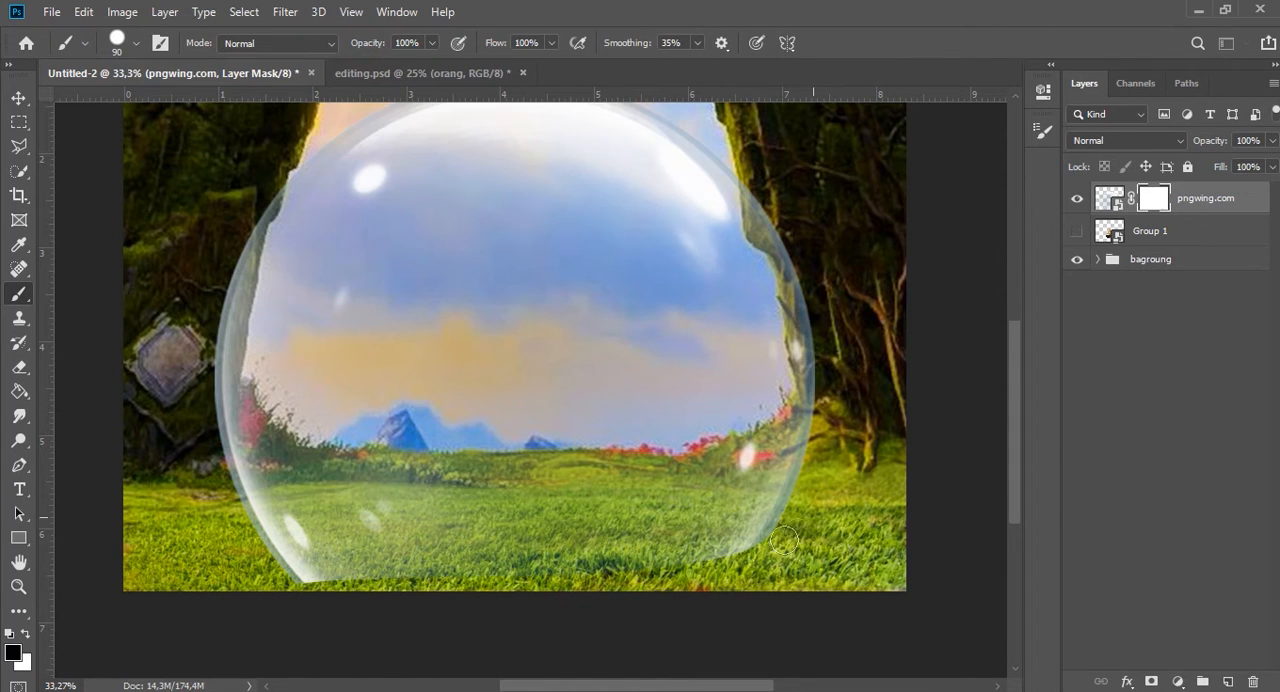
# Mask away the bubble's base along the grass, and soften its inner reflections with a 13% opacity black brush.
pyautogui.moveTo(428, 597)
pyautogui.mouseDown()
pyautogui.moveTo(299, 573)
pyautogui.moveTo(236, 530)
pyautogui.mouseUp()
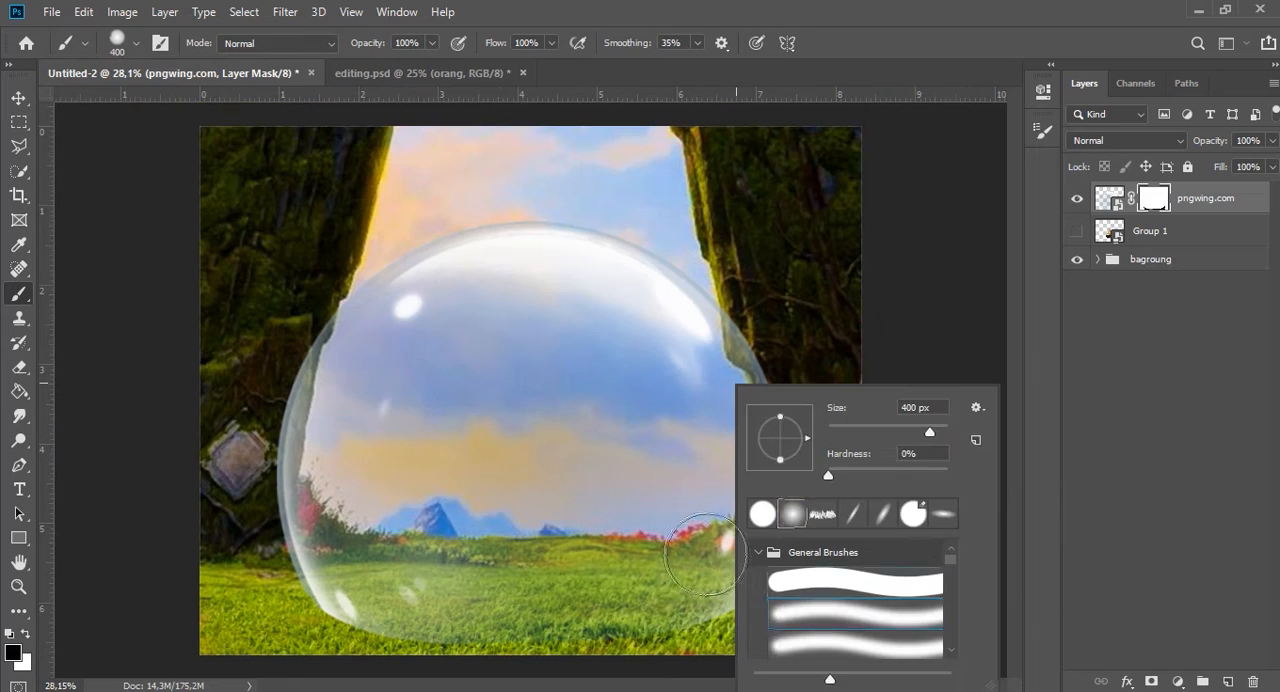
pyautogui.press('Return')
pyautogui.write('13')
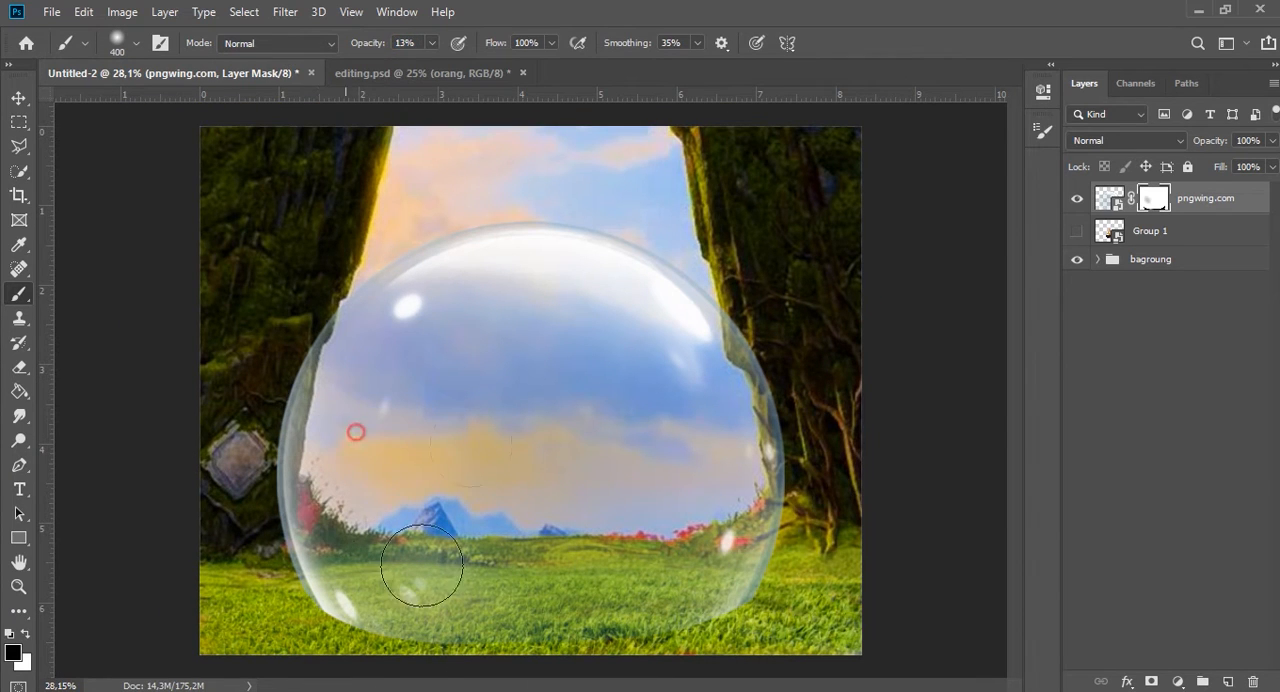
pyautogui.click(409, 320)
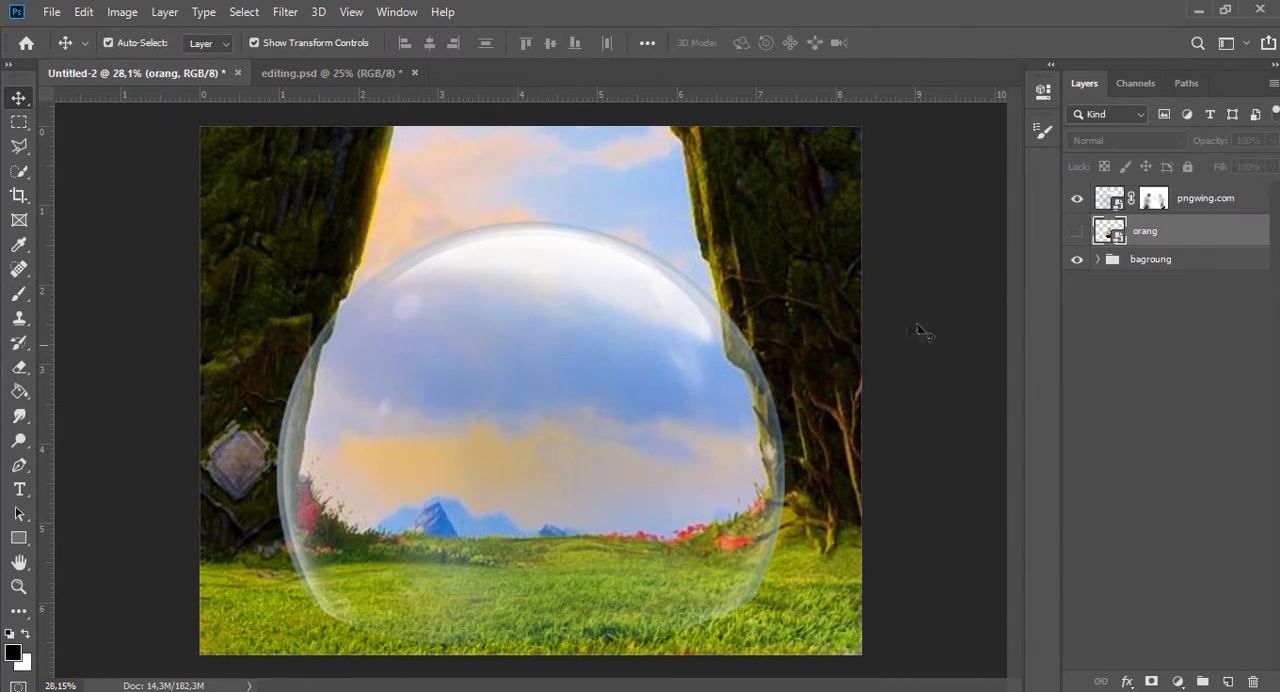
# Show the man's orang layer again and slightly enlarge the bubble around him.
pyautogui.click(1077, 231)
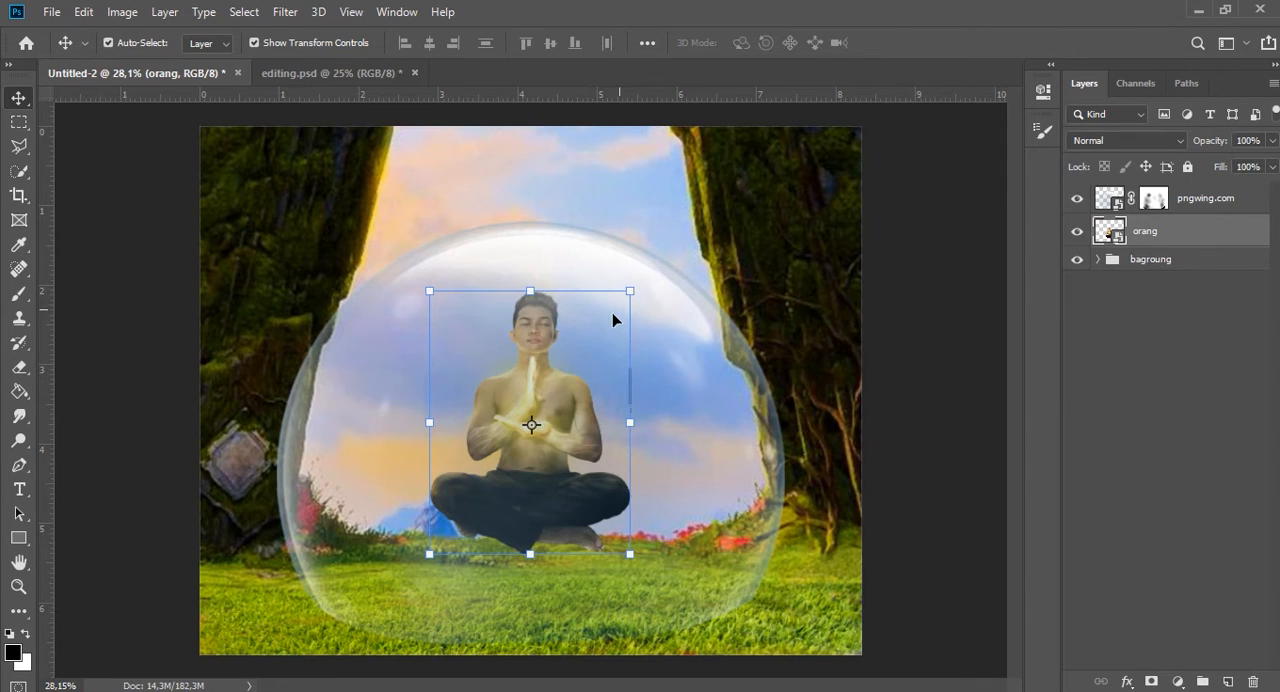
pyautogui.click(712, 359)
pyautogui.moveTo(786, 217); pyautogui.dragTo(804, 200)
pyautogui.moveTo(640, 405)
pyautogui.mouseDown()
pyautogui.moveTo(651, 418)
pyautogui.moveTo(643, 402)
pyautogui.mouseUp()
pyautogui.press('Return')
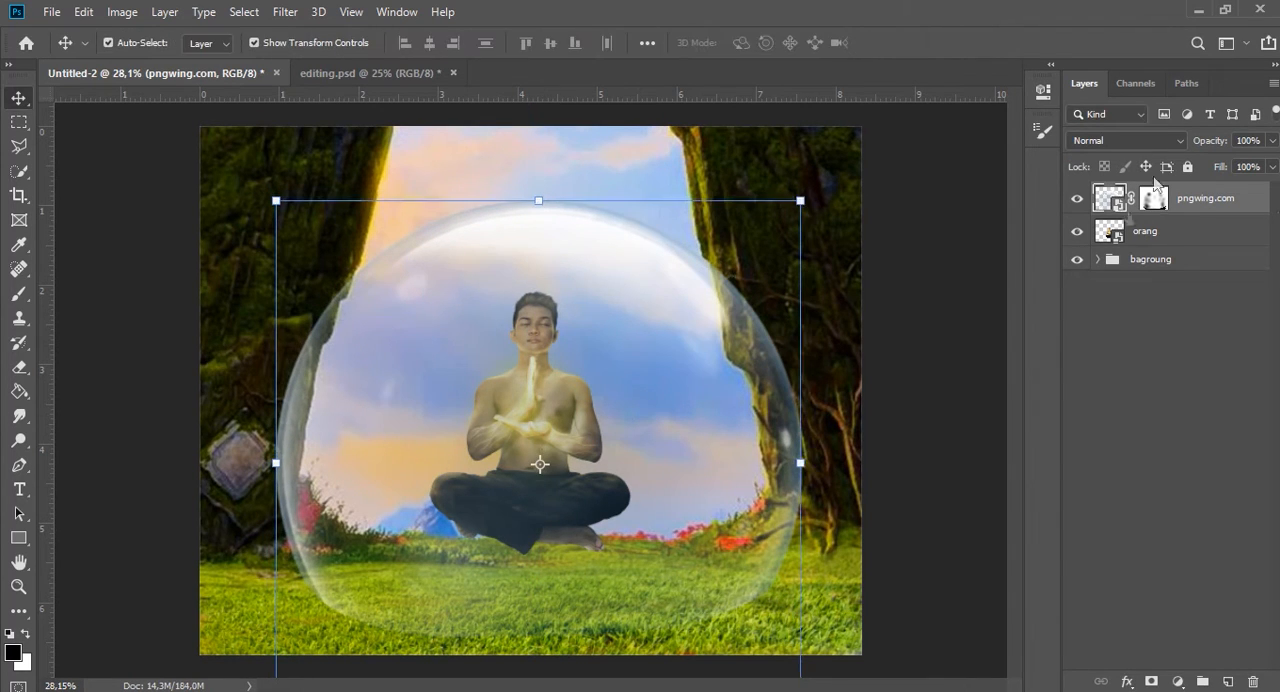
# Scale the man down to 93.09% so he floats inside the bubble.
pyautogui.click(570, 405)
pyautogui.moveTo(630, 290); pyautogui.dragTo(623, 299)
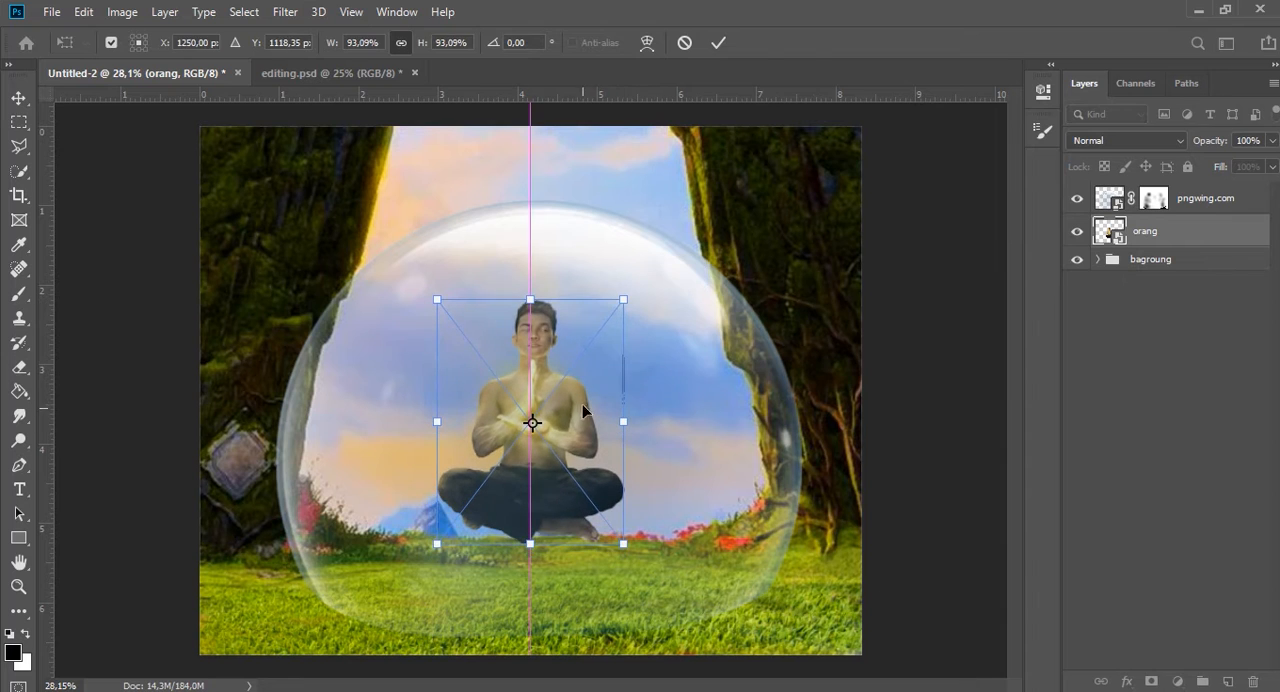
pyautogui.click(720, 43)
# Fade the bubble over the man and along its side edges by brushing black at 13% opacity on its mask.
pyautogui.click(1145, 204)
pyautogui.press('b')
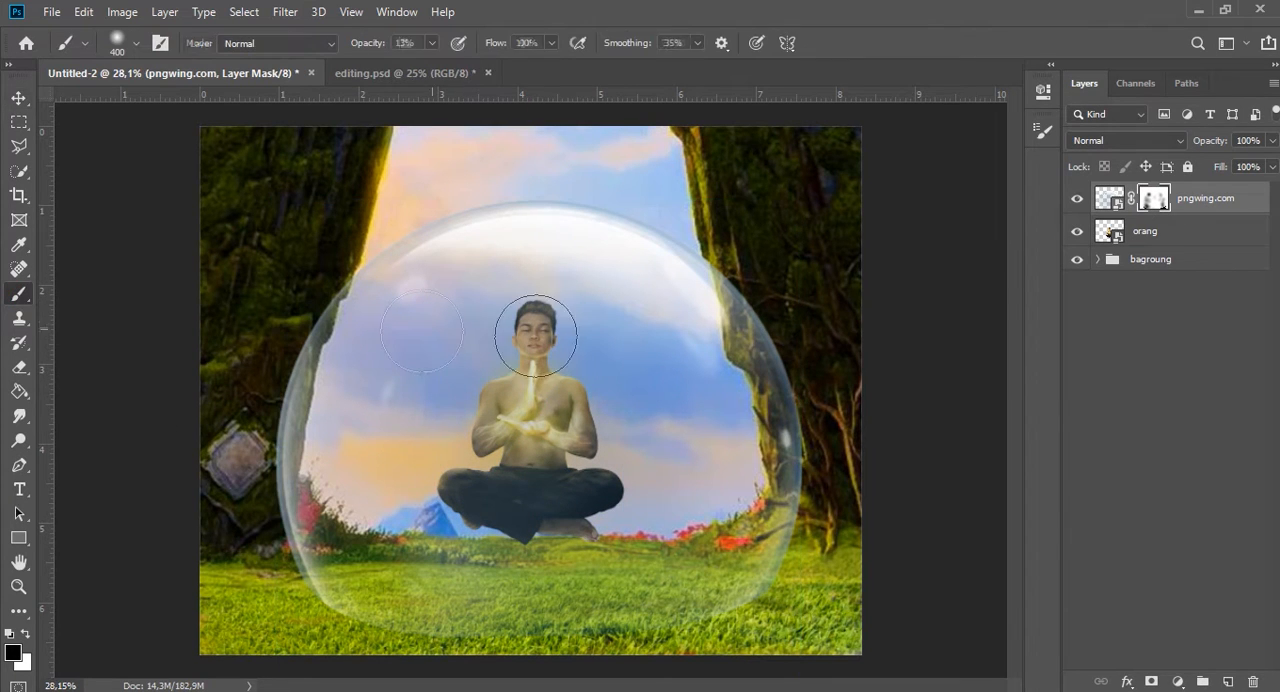
pyautogui.scroll(2, 516, 465)
pyautogui.moveTo(905, 426); pyautogui.dragTo(803, 640)
pyautogui.scroll(-2, 512, 515)
pyautogui.moveTo(225, 383); pyautogui.dragTo(262, 467)
pyautogui.scroll(4, 430, 300)
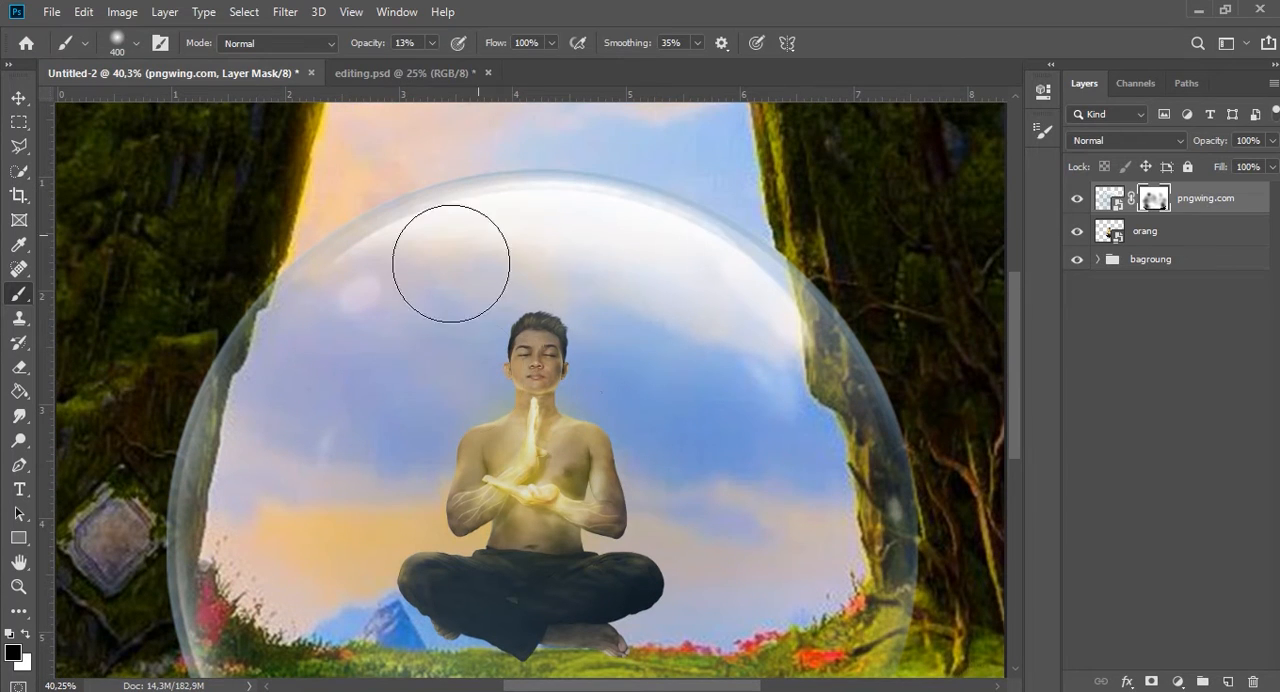
# Soften the bubble's lower edge over the grass on its mask and check the blend around the man.
pyautogui.scroll(-2, 200, 543)
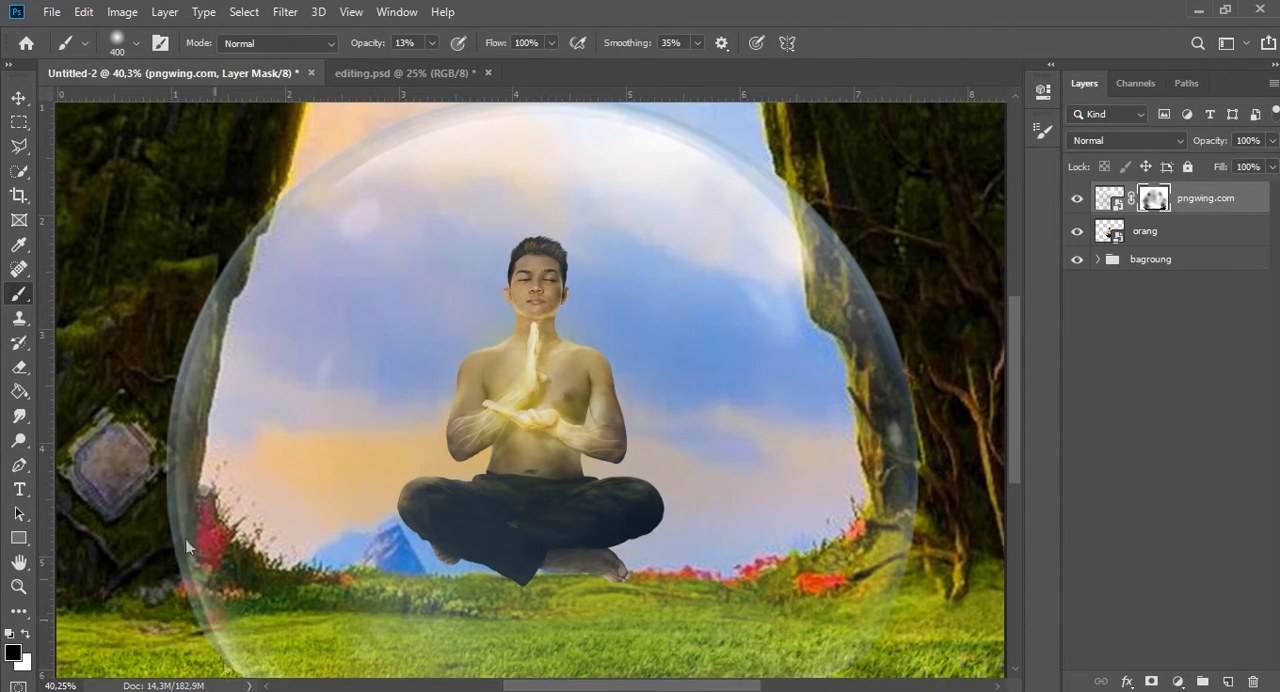
pyautogui.scroll(1, 870, 458)
pyautogui.moveTo(202, 598); pyautogui.dragTo(305, 598)
pyautogui.scroll(-3, 300, 598)
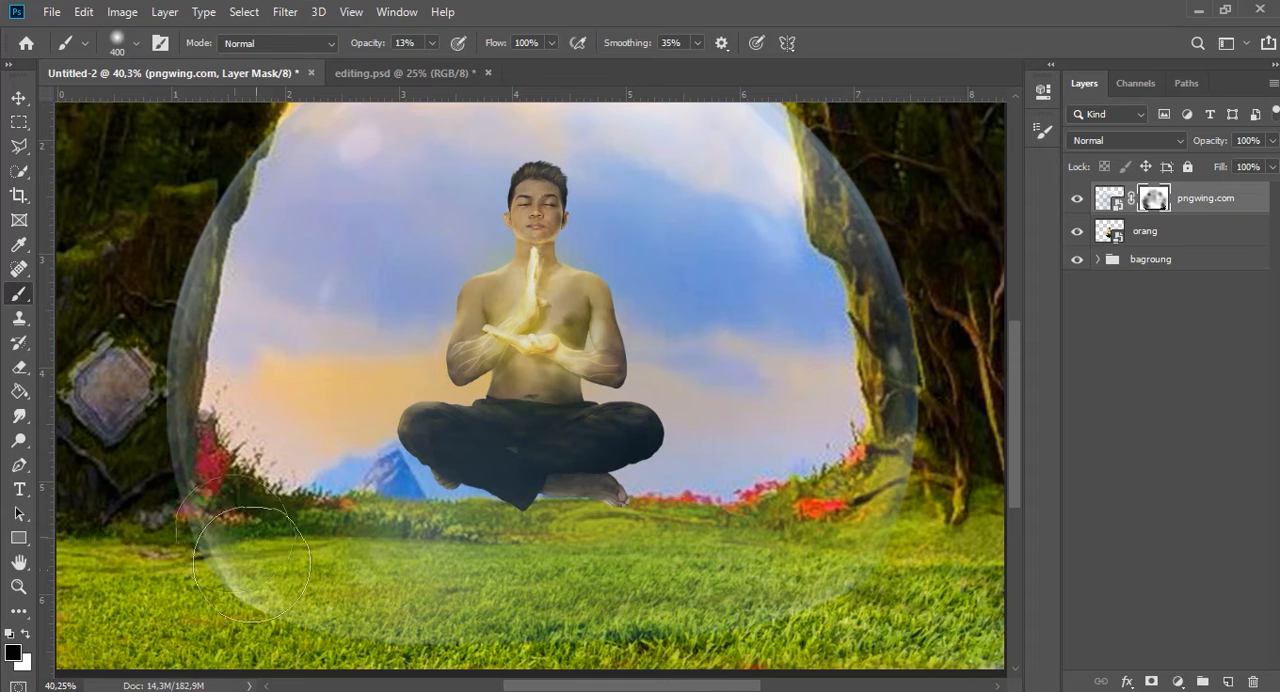
pyautogui.scroll(-5, 211, 559)
pyautogui.scroll(3, 490, 443)
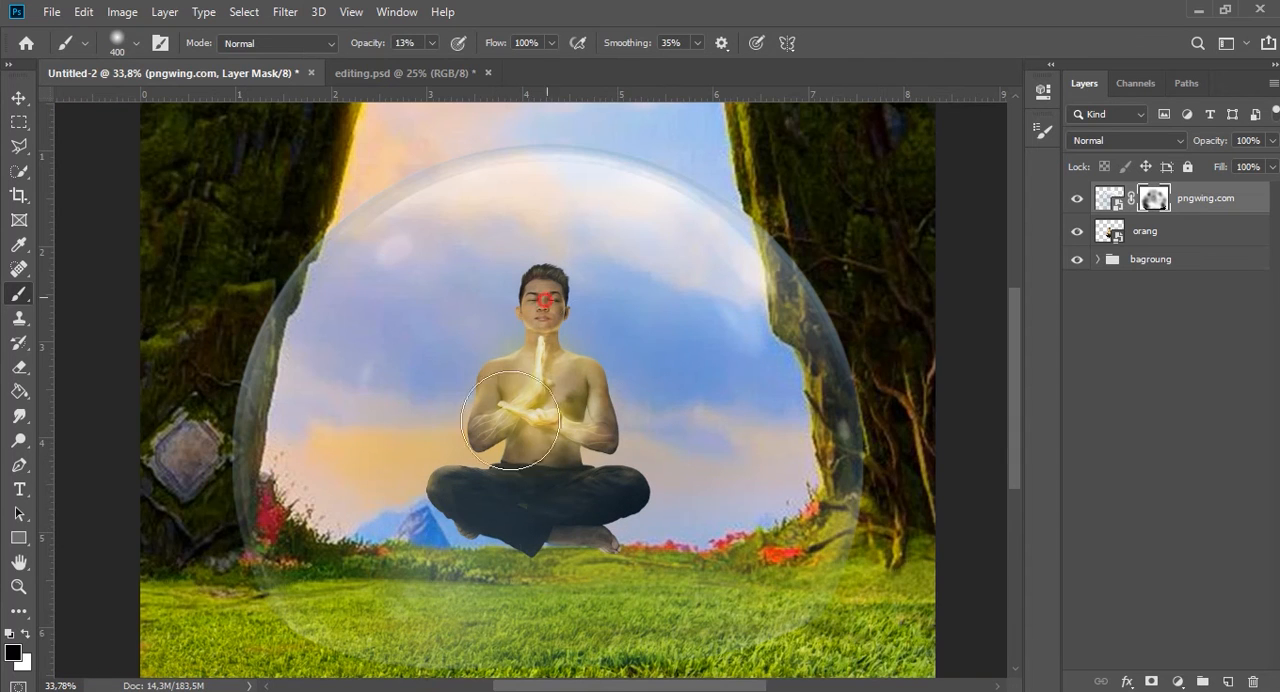
pyautogui.scroll(-1, 560, 480)
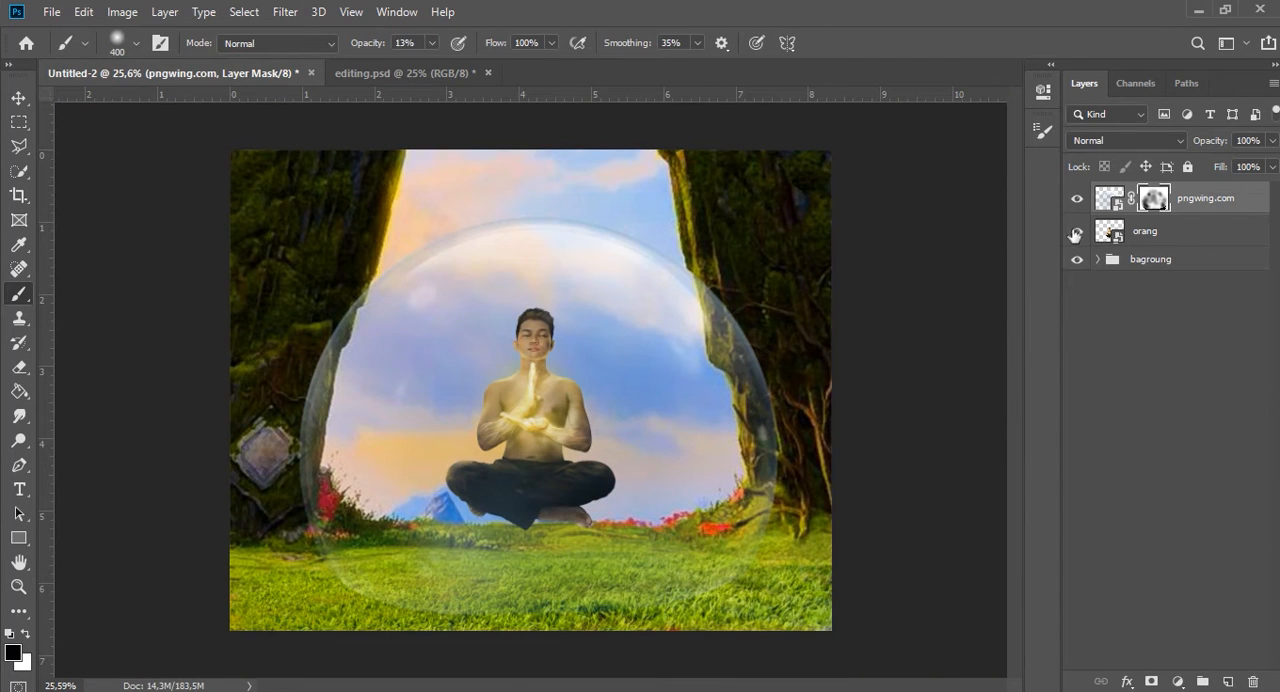
pyautogui.scroll(1, 565, 375)
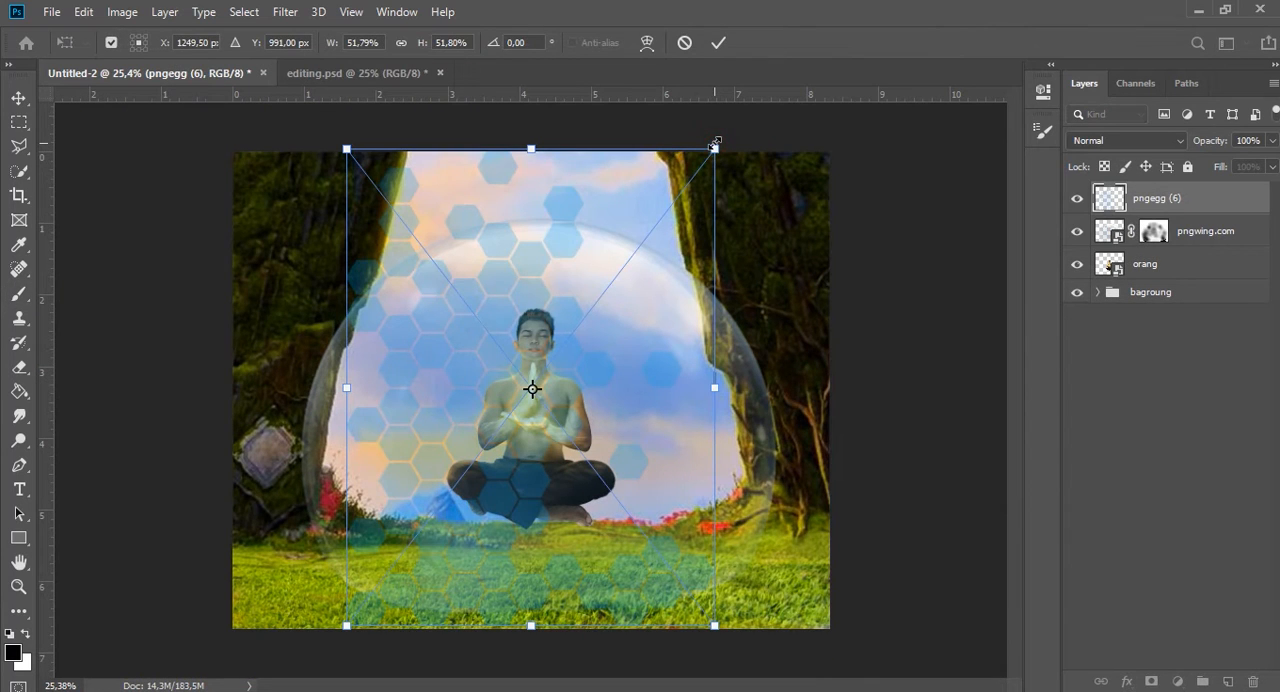
# Place the pngegg (6) hexagon pattern on end over the bubble's left half and warp it to follow the bubble's curved edge.
pyautogui.moveTo(716, 145); pyautogui.dragTo(610, 285)
pyautogui.moveTo(764, 325); pyautogui.dragTo(702, 672)
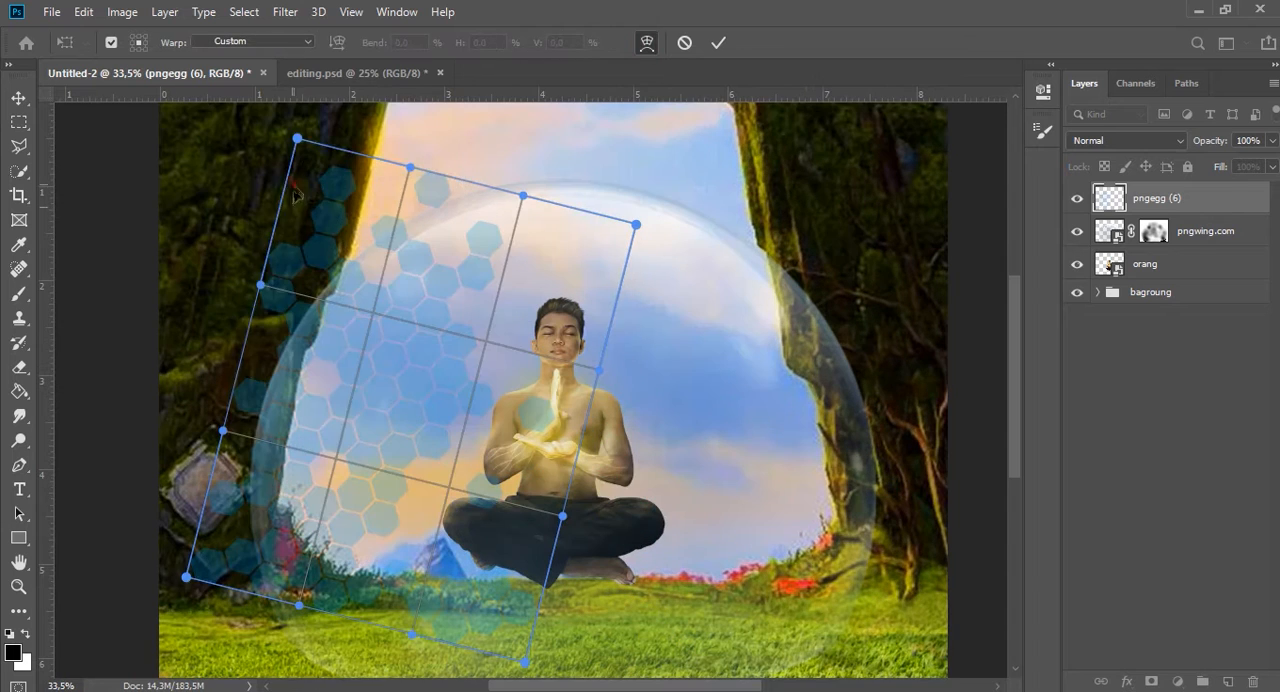
pyautogui.moveTo(296, 137); pyautogui.dragTo(345, 199)
pyautogui.moveTo(188, 575); pyautogui.dragTo(254, 600)
pyautogui.moveTo(358, 415); pyautogui.dragTo(311, 386)
pyautogui.moveTo(400, 216); pyautogui.dragTo(448, 268)
pyautogui.moveTo(360, 415); pyautogui.dragTo(303, 400)
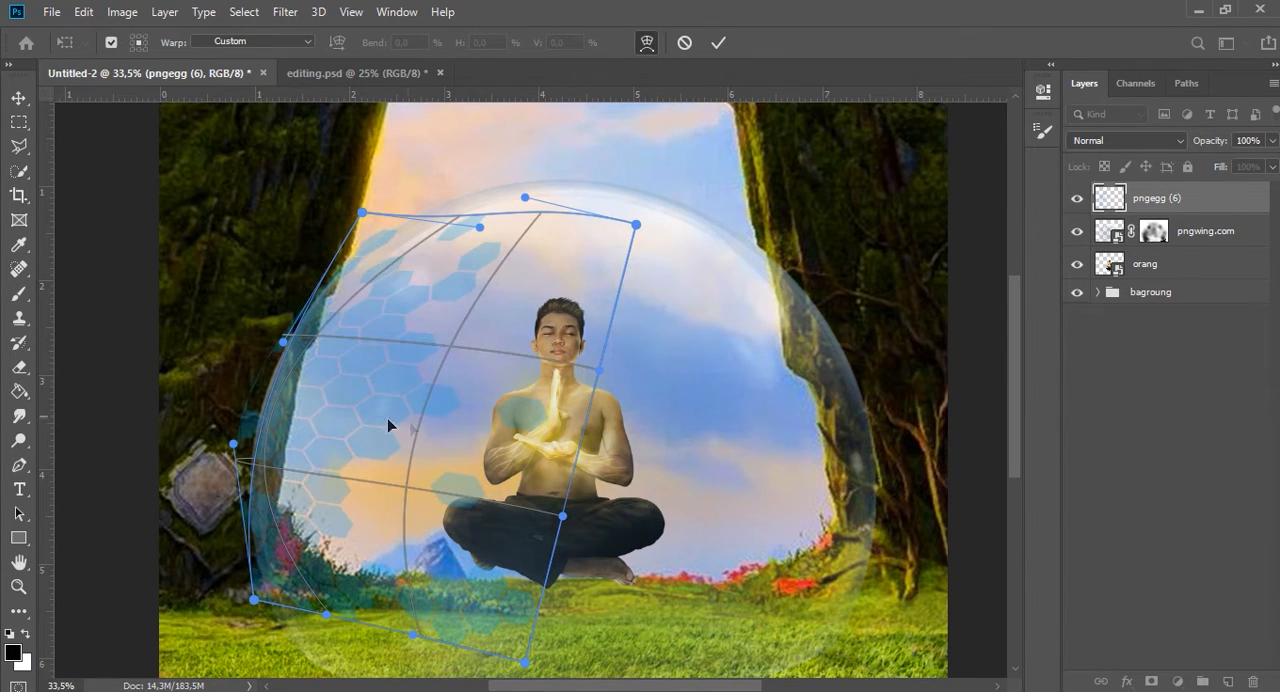
pyautogui.moveTo(391, 425); pyautogui.dragTo(309, 400)
pyautogui.moveTo(433, 428); pyautogui.dragTo(402, 430)
pyautogui.moveTo(289, 590); pyautogui.dragTo(304, 631)
pyautogui.click(729, 41)
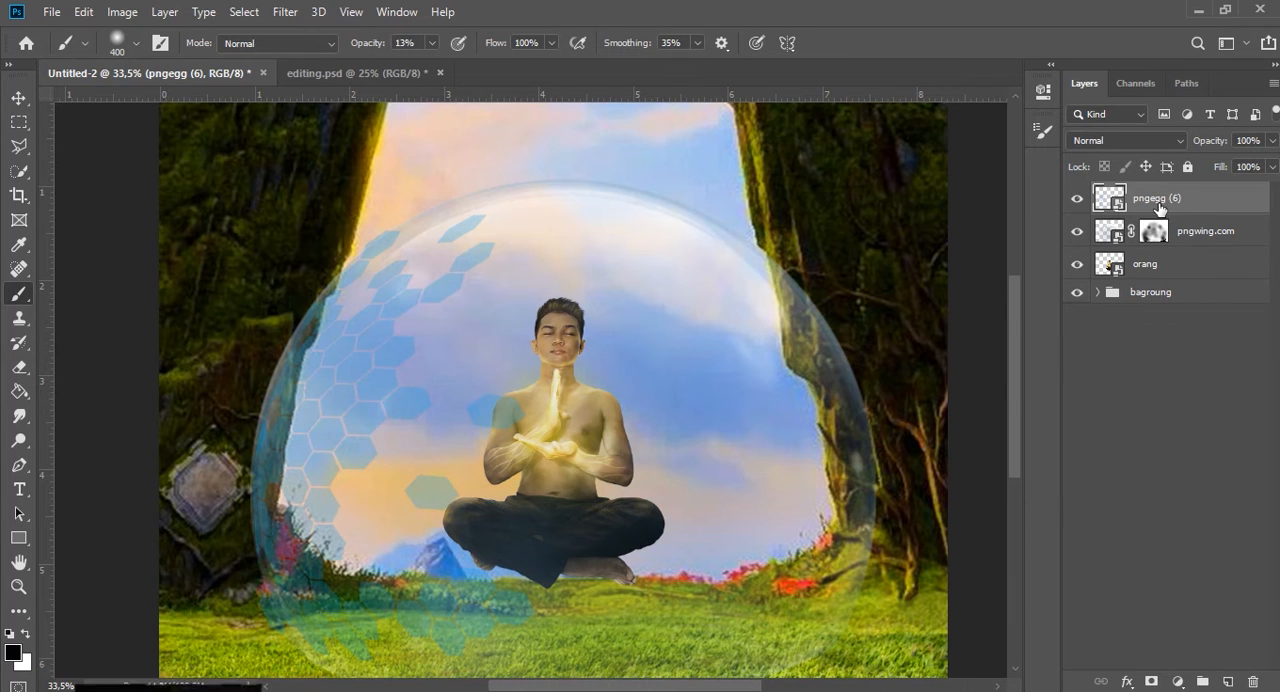
# Turn the hexagon pattern white with a Hue/Saturation adjustment, setting Lightness to +100.
pyautogui.hotkey('ctrl', 'u')
pyautogui.moveTo(546, 106); pyautogui.dragTo(681, 111)
pyautogui.moveTo(787, 337); pyautogui.dragTo(877, 344)
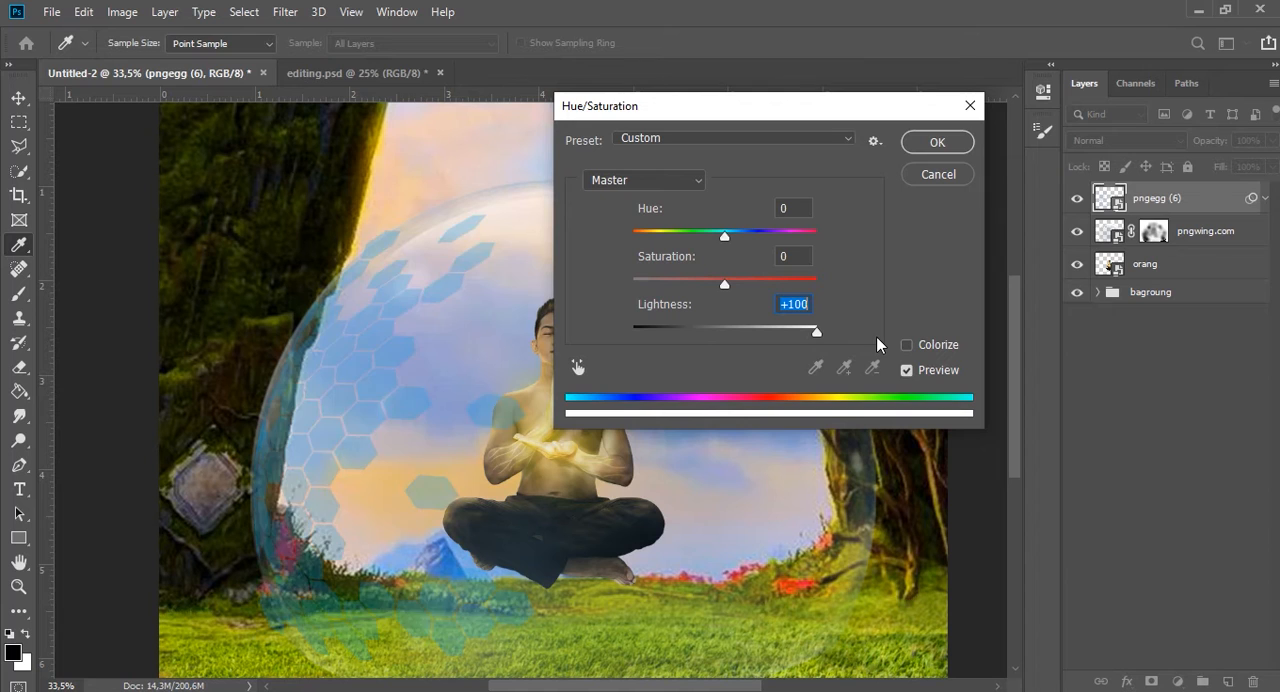
pyautogui.click(937, 142)
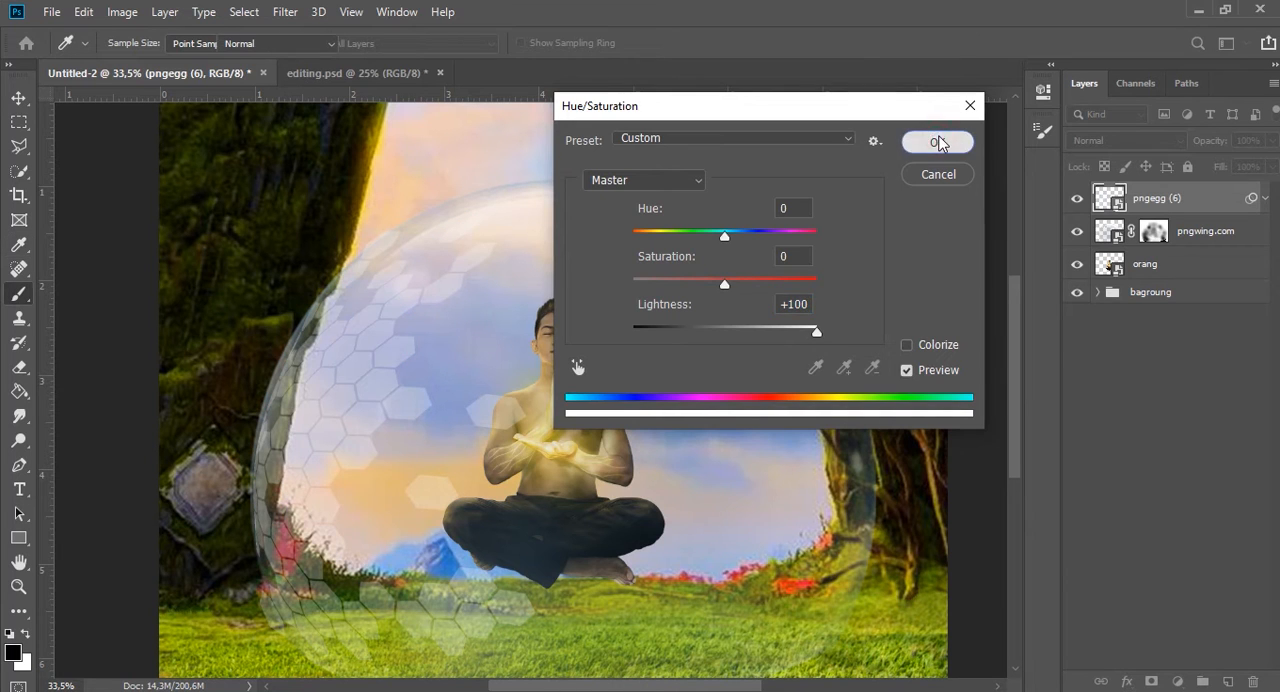
# Hide the hexagons with an inverted black mask, and reveal them faintly near the bubble's upper-left edge with a white brush at 33% opacity.
pyautogui.click(1153, 682)
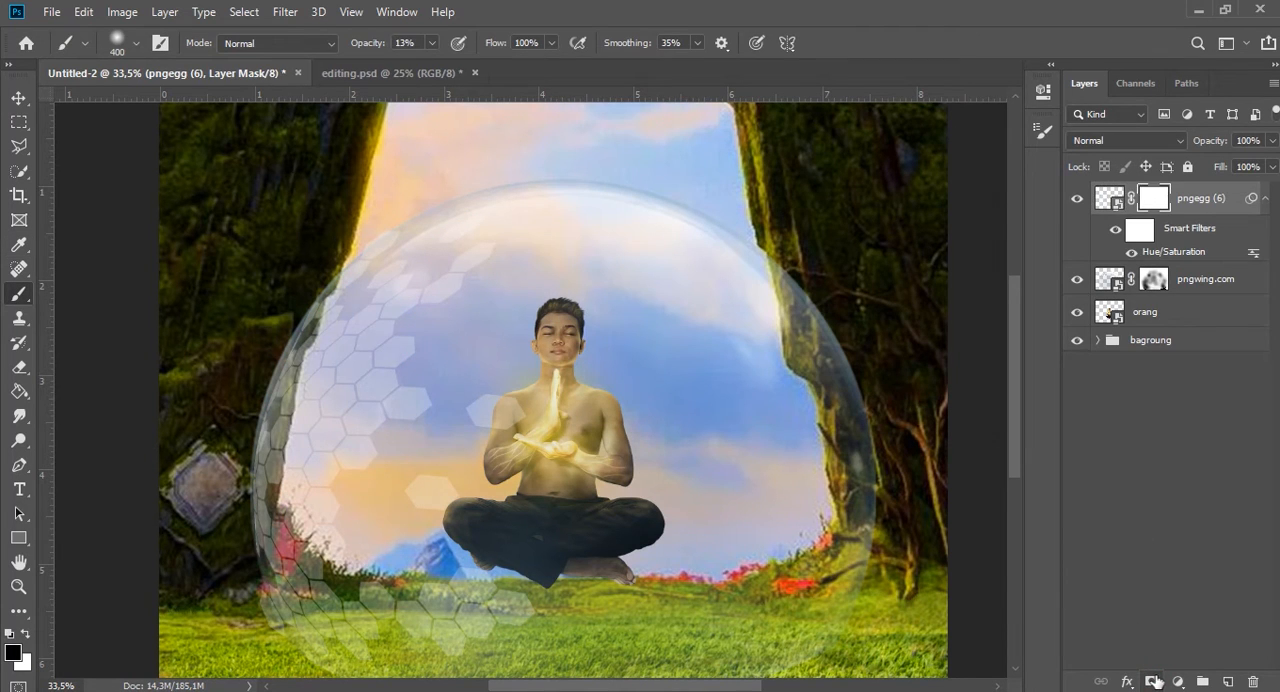
pyautogui.hotkey('ctrl', 'i')
pyautogui.scroll(1, 330, 332)
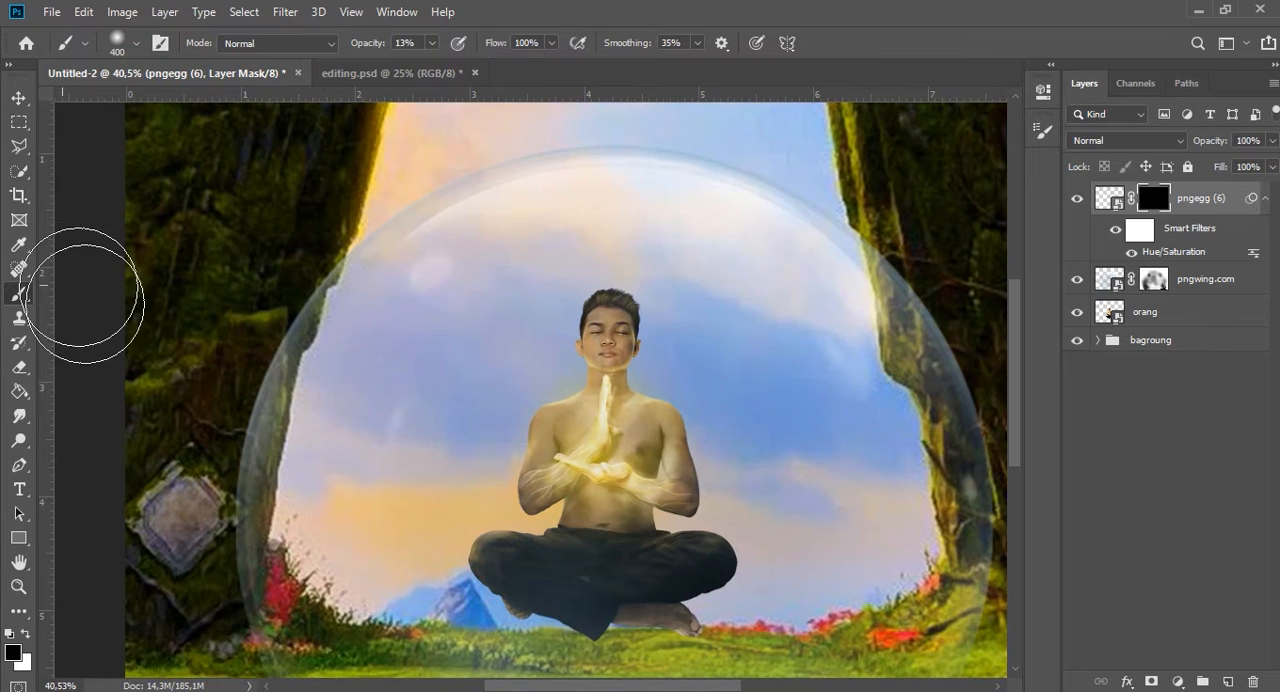
pyautogui.scroll(2, 362, 281)
pyautogui.press('[')
pyautogui.press('[')
pyautogui.press('x')
pyautogui.press('3')
pyautogui.press('3')
pyautogui.moveTo(374, 307)
pyautogui.mouseDown()
pyautogui.moveTo(477, 268)
pyautogui.moveTo(375, 297)
pyautogui.mouseUp()
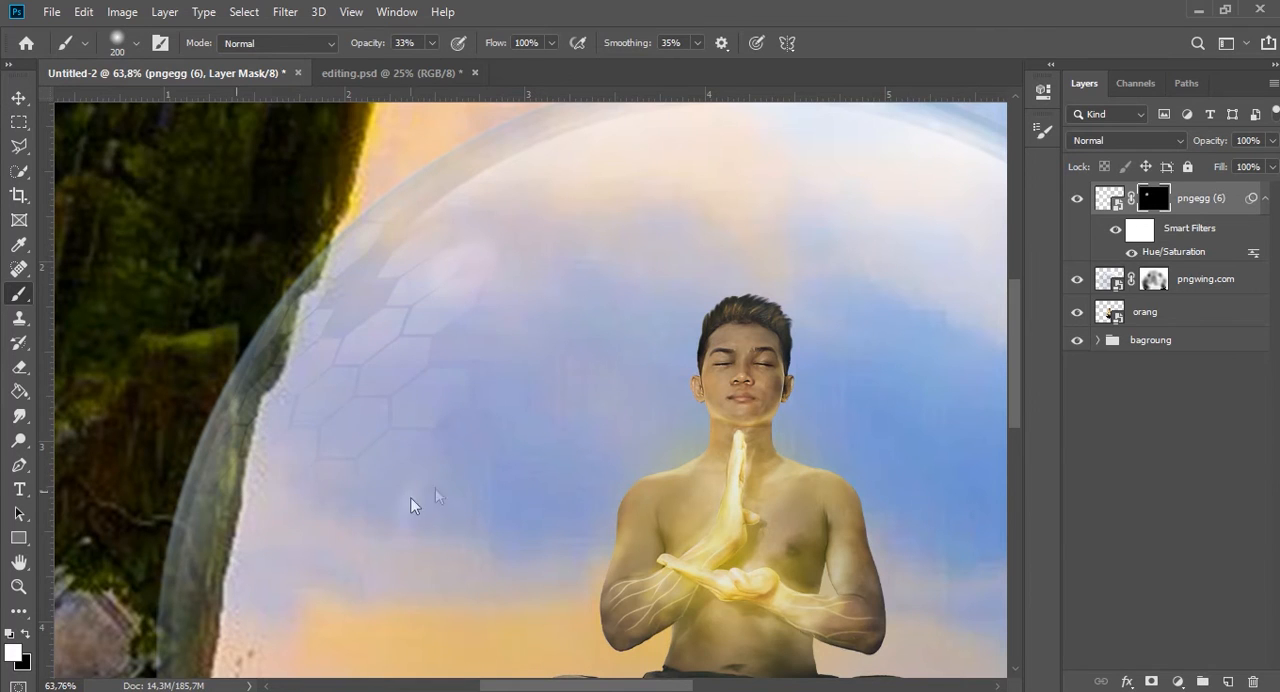
# Duplicate the pngegg (6) layer, move the copy to the bubble's right side and delete its layer mask.
pyautogui.press('v')
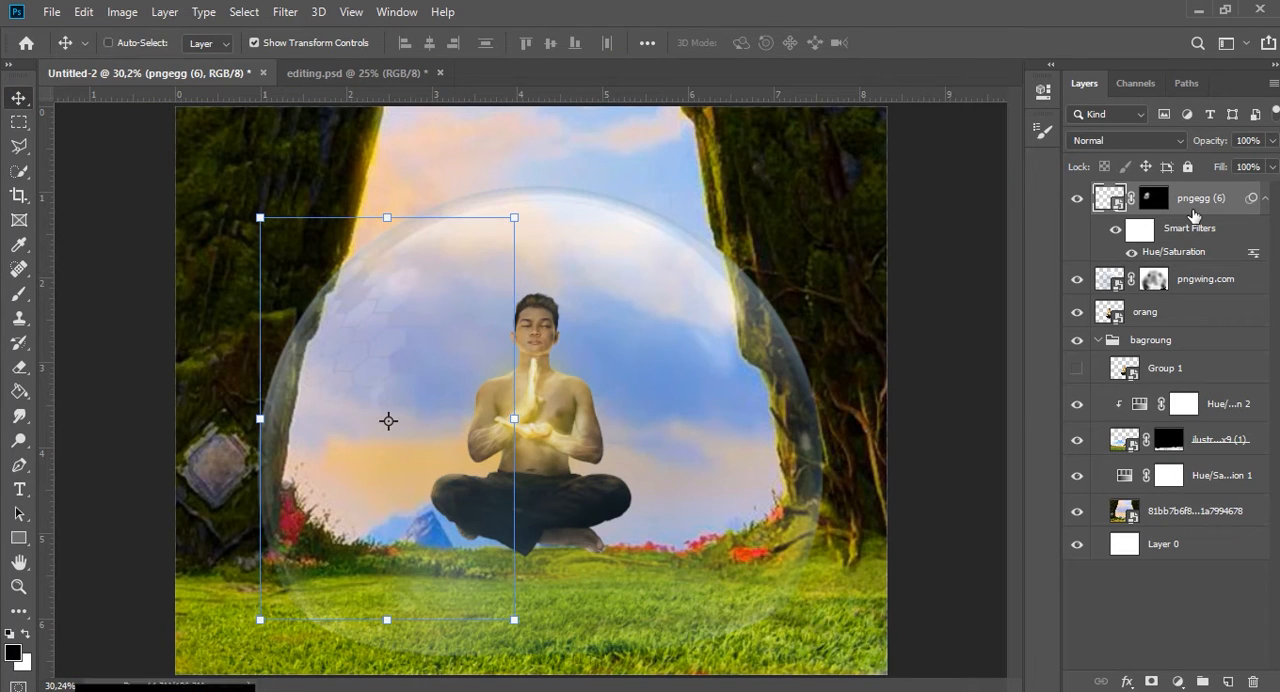
pyautogui.hotkey('ctrl', 'j')
pyautogui.hotkey('ctrl', 't')
pyautogui.moveTo(322, 346); pyautogui.dragTo(668, 357)
pyautogui.click(1163, 201)
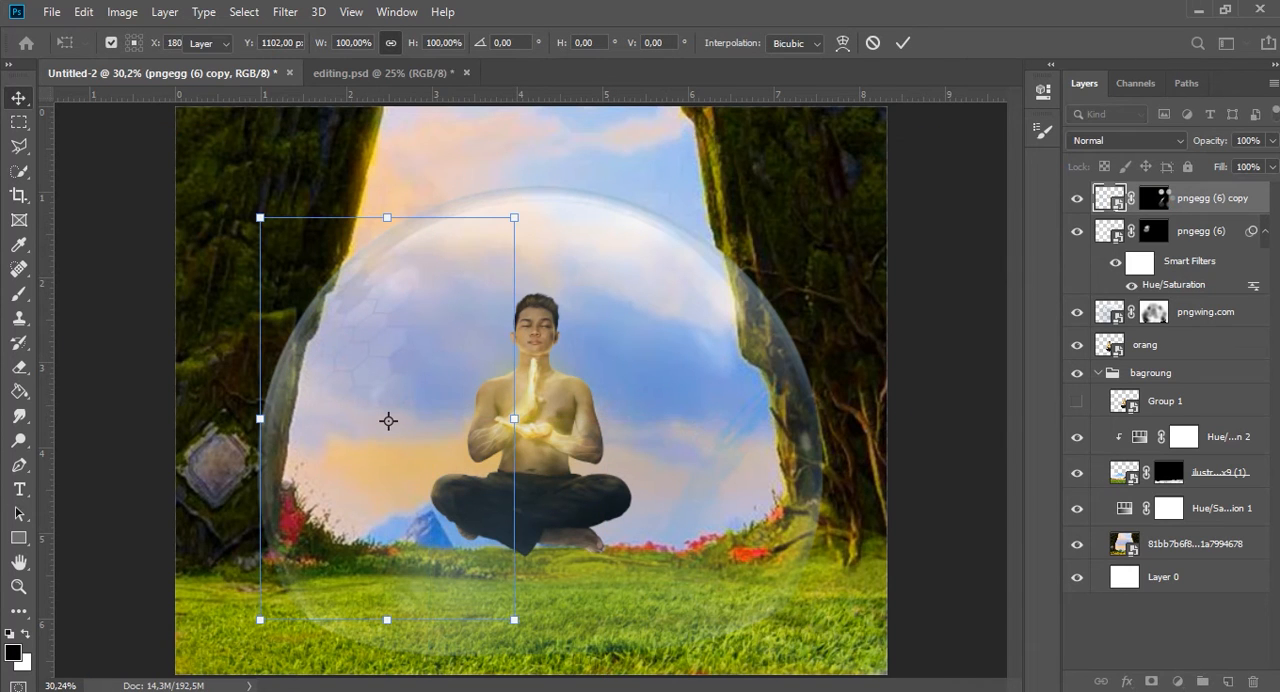
pyautogui.rightClick(1156, 200)
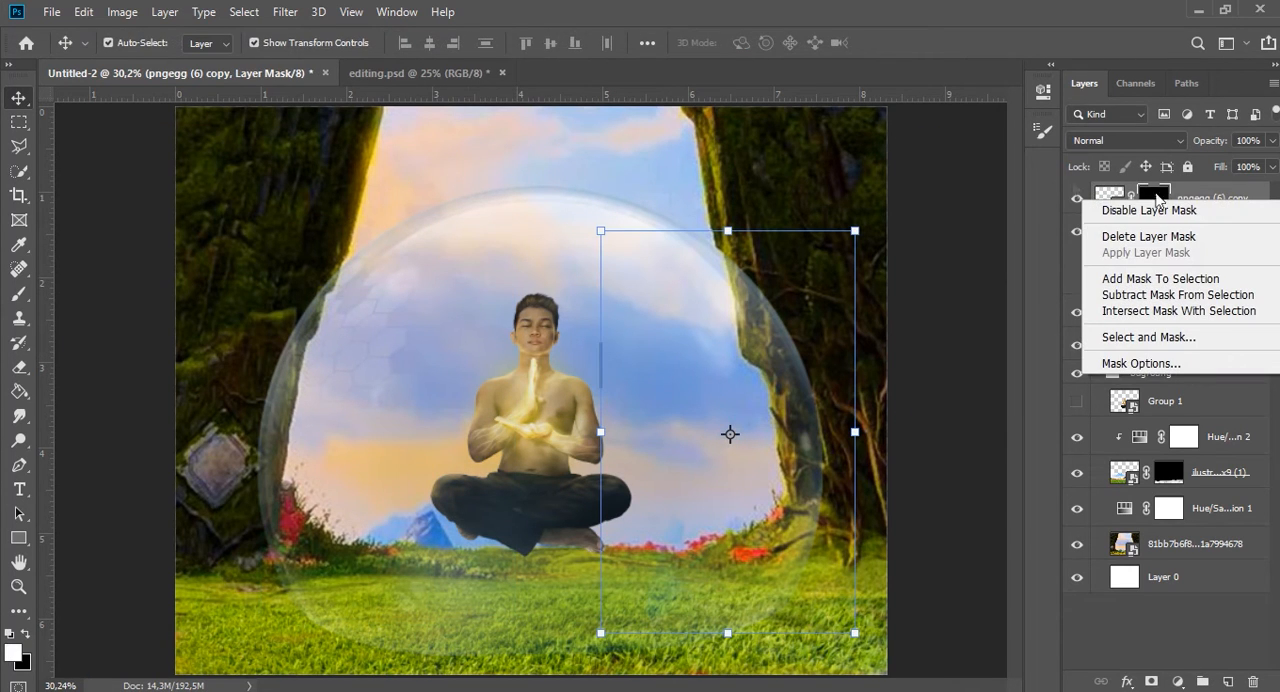
pyautogui.click(1148, 237)
# Flip the hexagon copy horizontally and align it with the bubble's right edge.
pyautogui.moveTo(626, 356); pyautogui.dragTo(561, 343)
pyautogui.hotkey('ctrl', 't')
pyautogui.rightClick(702, 300)
pyautogui.click(752, 521)
pyautogui.moveTo(669, 475); pyautogui.dragTo(783, 460)
pyautogui.press('Return')
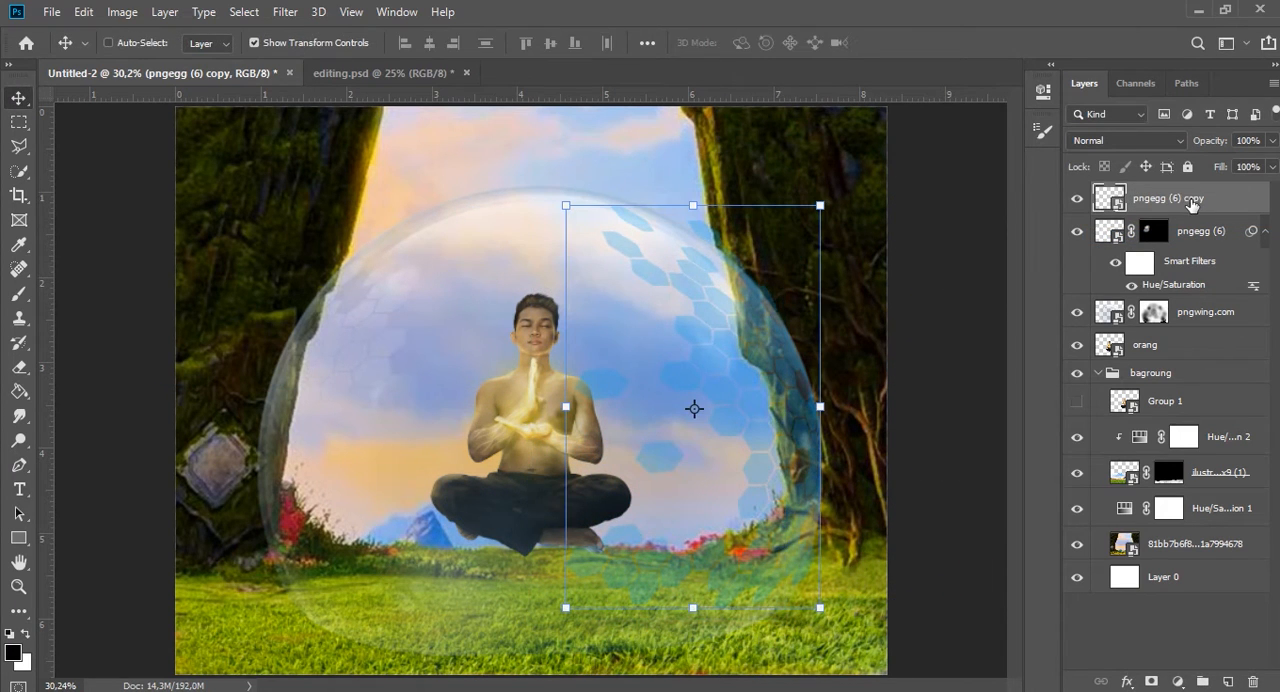
# Whiten the right-hand hexagon copy with Hue/Saturation at Lightness +100.
pyautogui.hotkey('ctrl', 'u')
pyautogui.moveTo(724, 331); pyautogui.dragTo(890, 305)
pyautogui.click(942, 149)
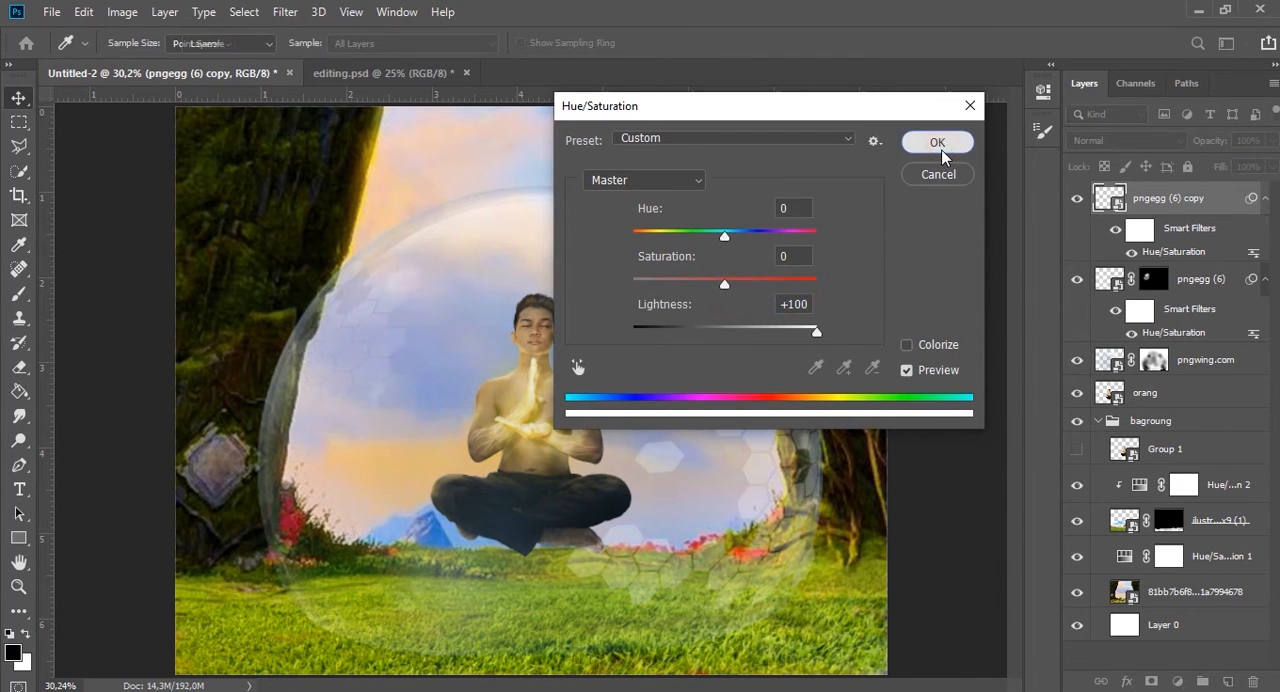
# Add a mask to the hexagon copy and brush black at 93% opacity over the hexagons nearest the man.
pyautogui.scroll(1, 785, 470)
pyautogui.click(1151, 681)
pyautogui.press('b')
pyautogui.press('x')
pyautogui.moveTo(371, 48); pyautogui.dragTo(431, 48)
pyautogui.moveTo(602, 333)
pyautogui.mouseDown()
pyautogui.moveTo(550, 403)
pyautogui.moveTo(668, 592)
pyautogui.moveTo(641, 612)
pyautogui.moveTo(710, 522)
pyautogui.moveTo(515, 228)
pyautogui.moveTo(829, 331)
pyautogui.moveTo(800, 532)
pyautogui.moveTo(795, 390)
pyautogui.mouseUp()
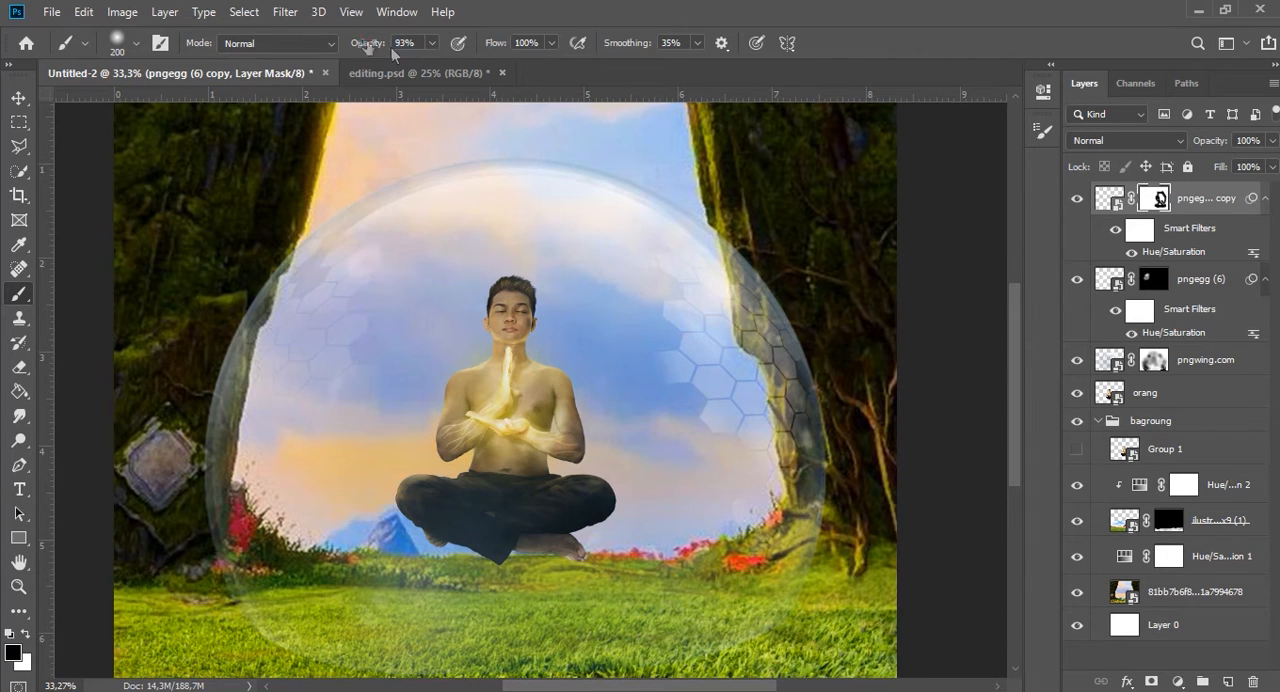
# Lower the brush opacity to 56% and fade the remaining right-hand hexagons into the sky on the mask.
pyautogui.moveTo(367, 46); pyautogui.dragTo(356, 46)
pyautogui.moveTo(680, 315)
pyautogui.mouseDown()
pyautogui.moveTo(692, 355)
pyautogui.moveTo(670, 402)
pyautogui.mouseUp()
pyautogui.scroll(2, 600, 276)
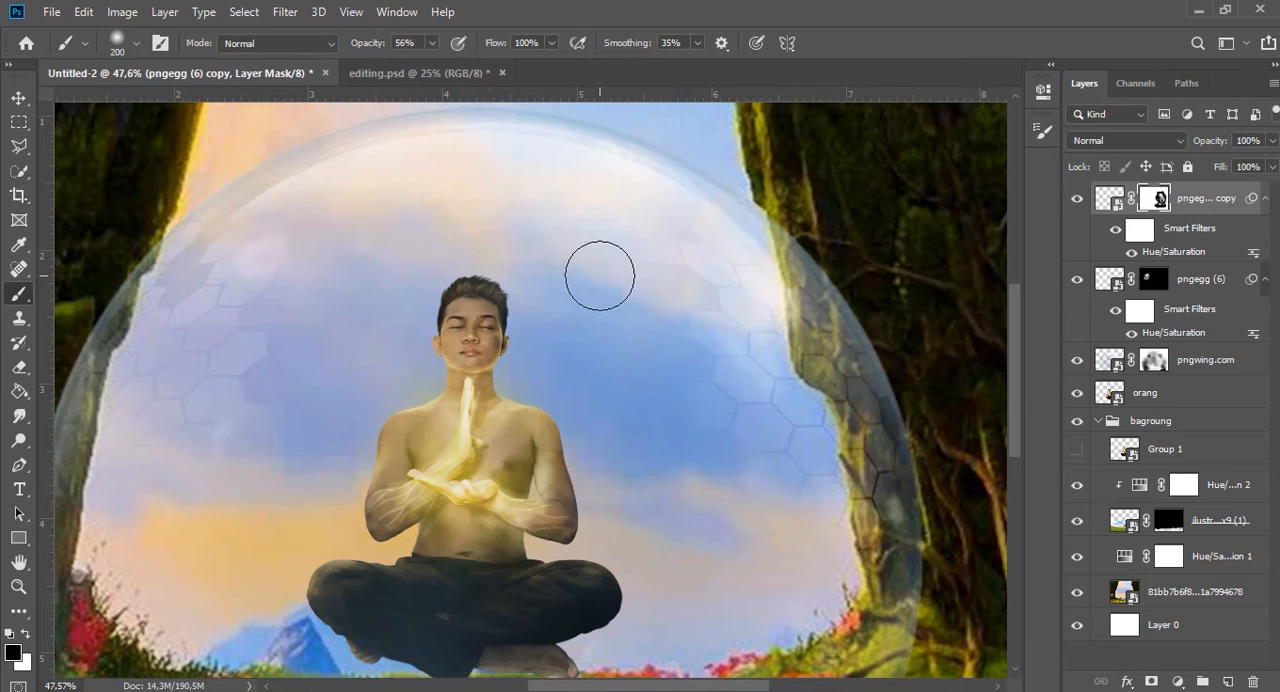
pyautogui.scroll(-2, 600, 276)
pyautogui.scroll(-2, 600, 276)
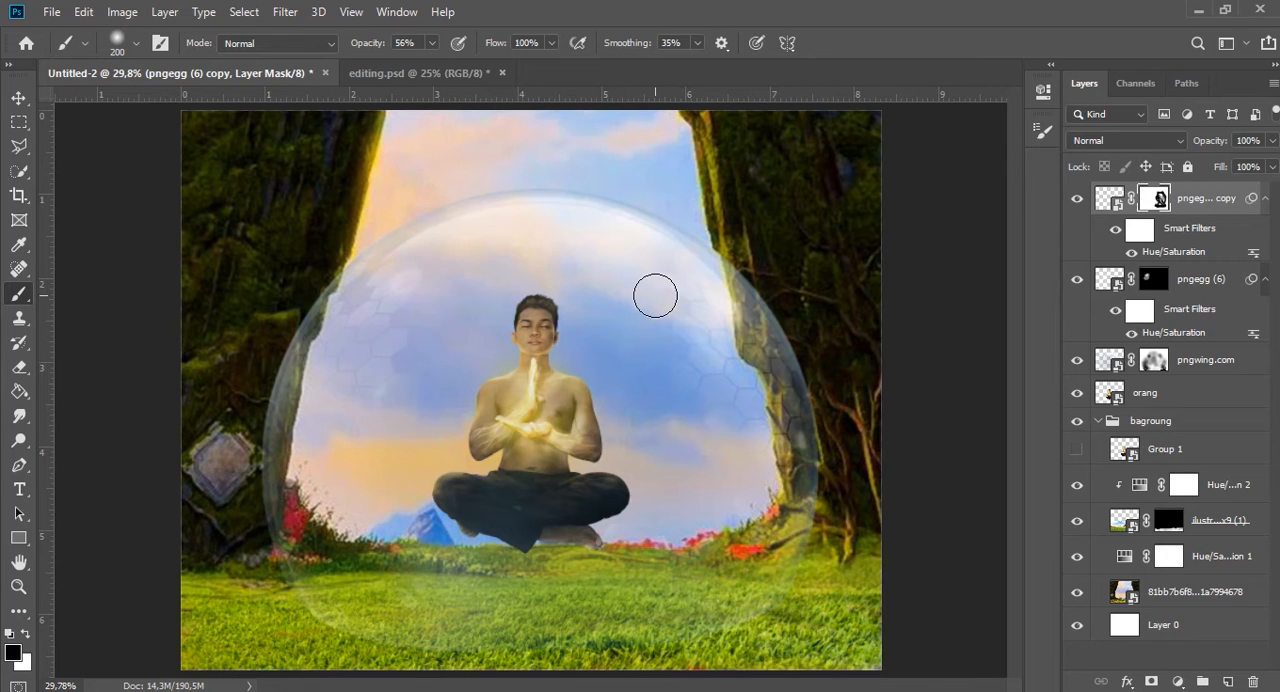
pyautogui.moveTo(622, 297); pyautogui.dragTo(680, 392)
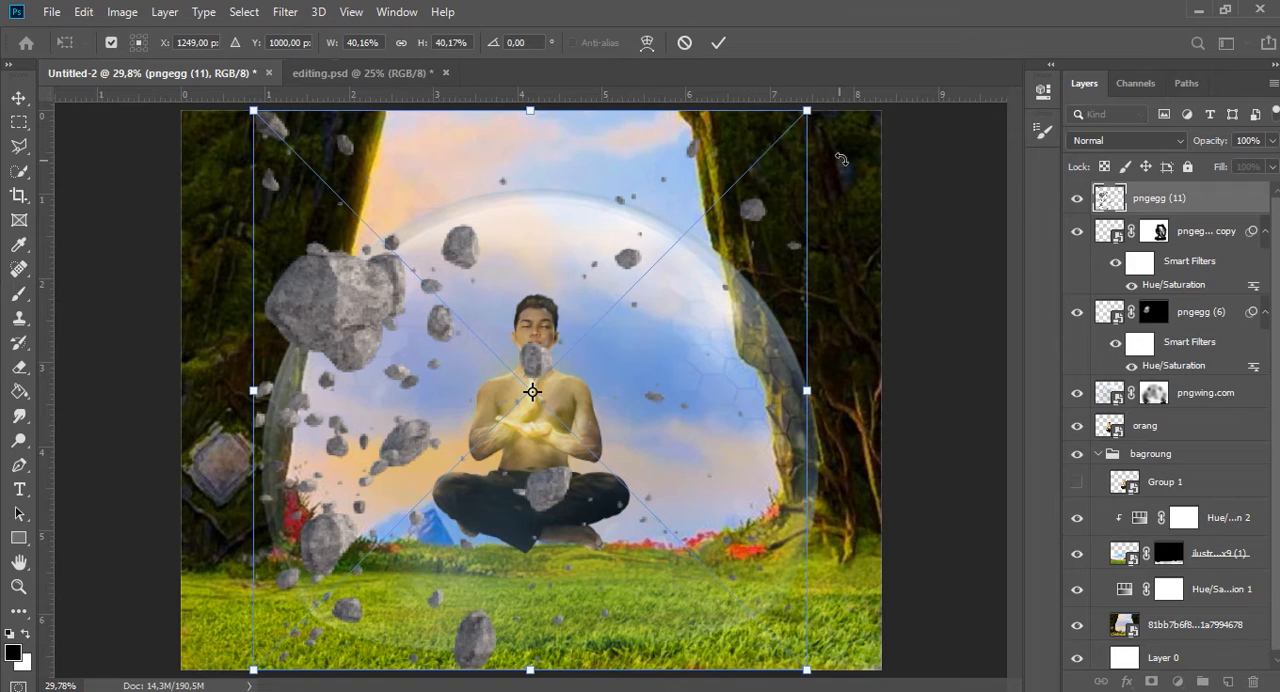
# Rotate the pngegg (11) rocks to about -98.94°, scale them to 29.15% and place them over the grass beneath the man.
pyautogui.moveTo(840, 135); pyautogui.dragTo(345, 175)
pyautogui.moveTo(632, 246); pyautogui.dragTo(657, 564)
pyautogui.moveTo(719, 387); pyautogui.dragTo(590, 552)
pyautogui.moveTo(567, 630)
pyautogui.mouseDown()
pyautogui.moveTo(664, 528)
pyautogui.moveTo(660, 560)
pyautogui.mouseUp()
pyautogui.click(718, 43)
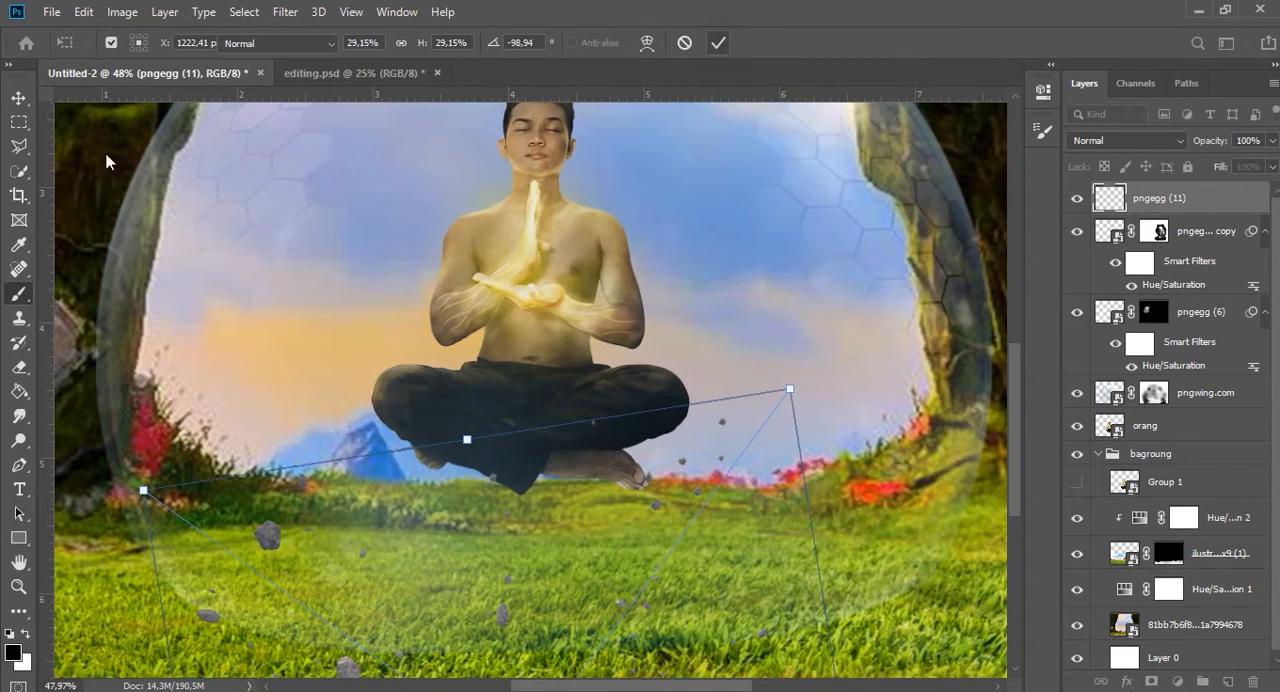
# Lasso the small rocks below the man's right-hand side and copy them onto three new layers.
pyautogui.moveTo(20, 148); pyautogui.dragTo(100, 143)
pyautogui.moveTo(759, 385); pyautogui.dragTo(573, 640)
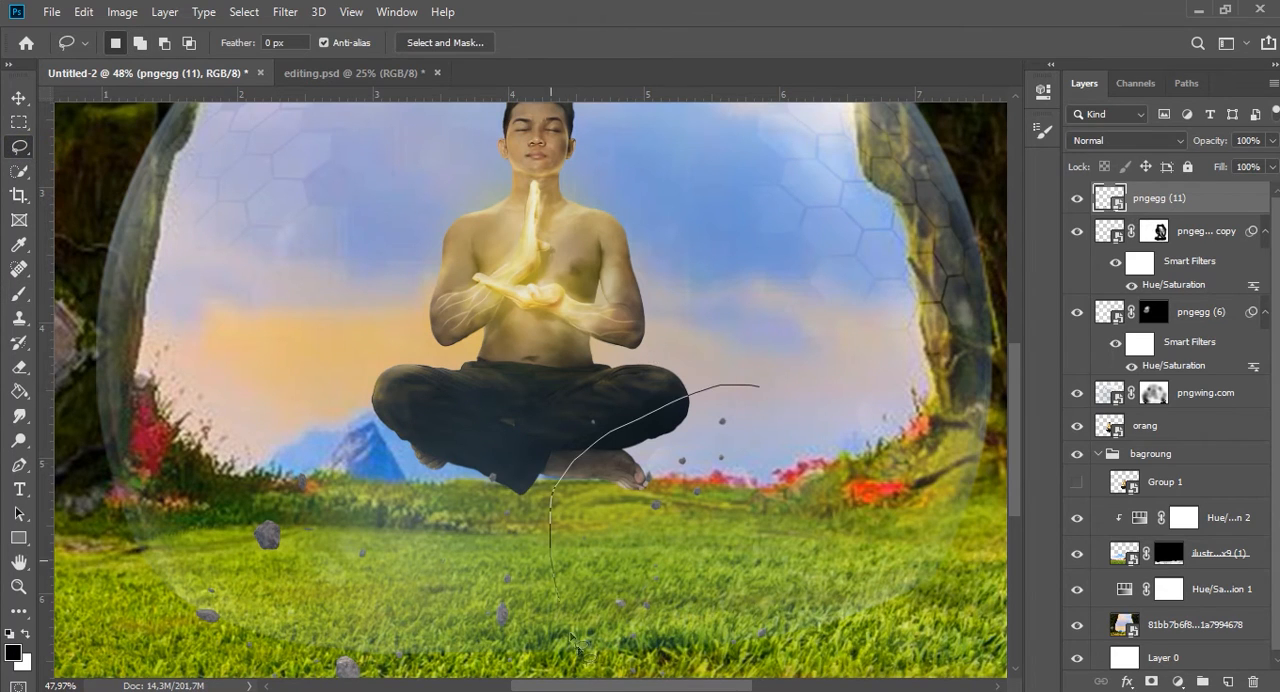
pyautogui.moveTo(855, 404)
pyautogui.mouseDown()
pyautogui.moveTo(705, 335)
pyautogui.moveTo(709, 390)
pyautogui.mouseUp()
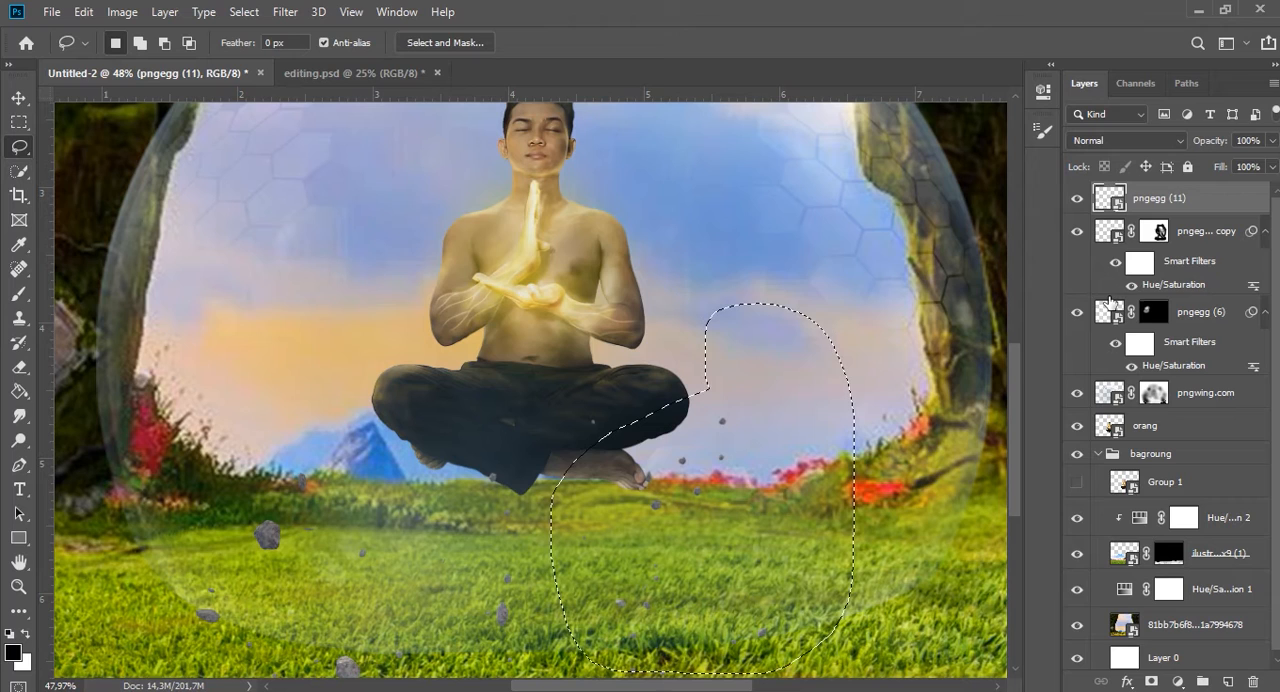
pyautogui.hotkey('ctrl', 'j')
pyautogui.hotkey('ctrl', 'j')
pyautogui.hotkey('ctrl', 'j')
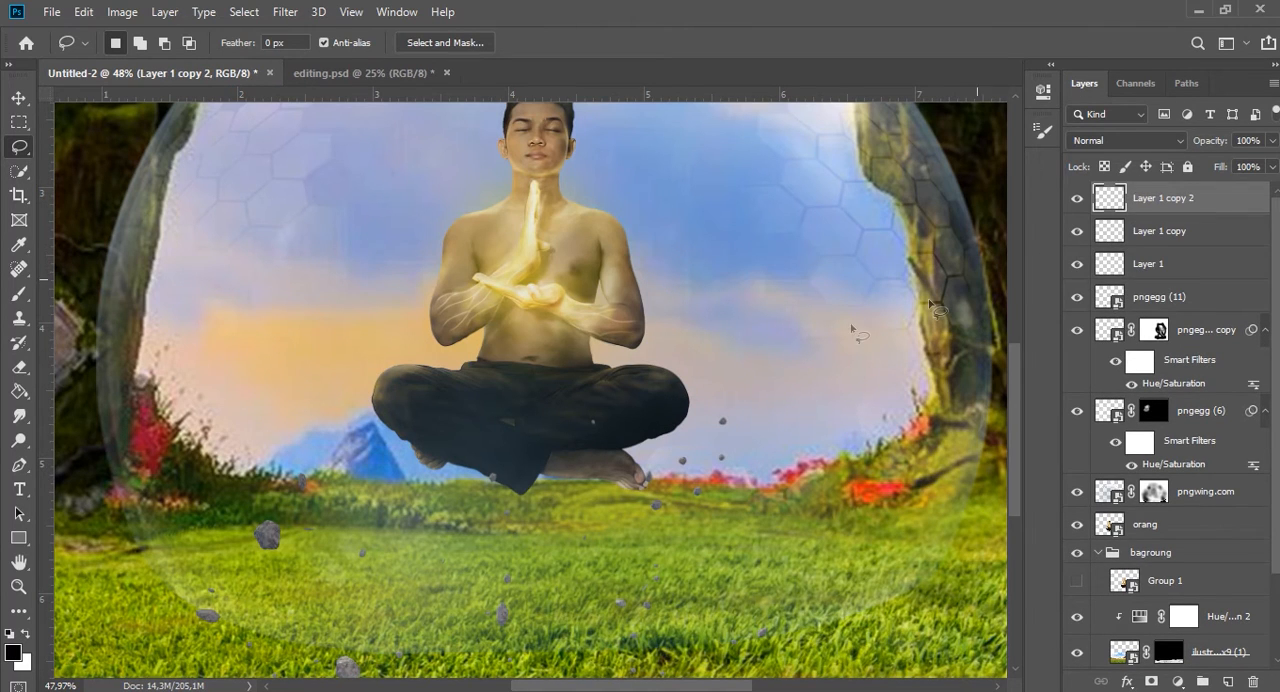
# Add a mask to pngegg (11), brush out the larger rocks over the grass at 56% opacity, and show Layer 1.
pyautogui.scroll(-2, 585, 476)
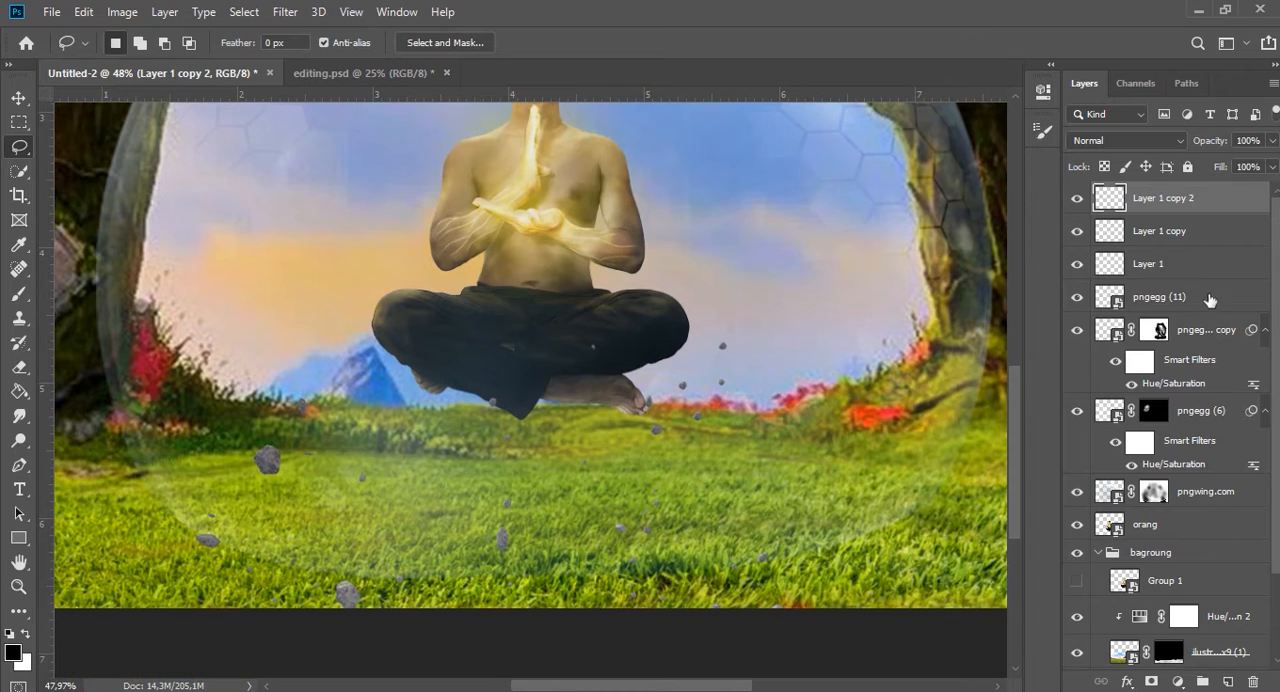
pyautogui.click(1200, 297)
pyautogui.click(1152, 681)
pyautogui.press('b')
pyautogui.click(267, 458)
pyautogui.moveTo(365, 598)
pyautogui.mouseDown()
pyautogui.moveTo(725, 595)
pyautogui.moveTo(412, 506)
pyautogui.mouseUp()
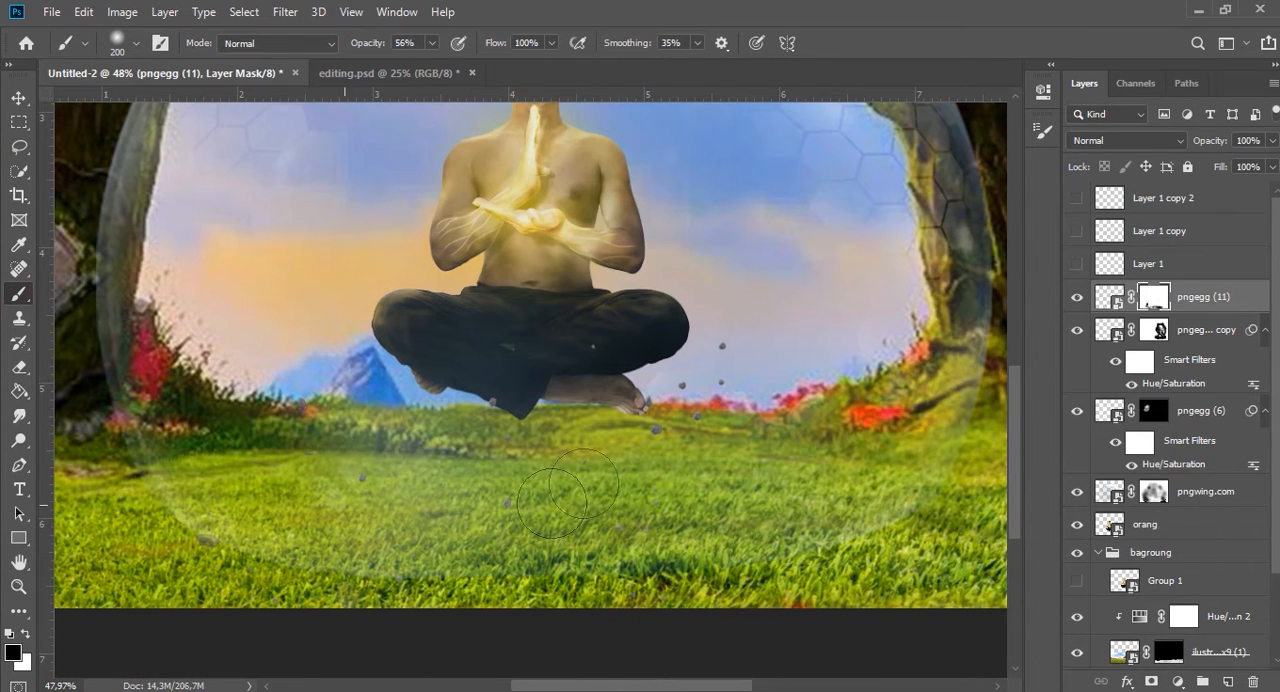
pyautogui.click(1077, 264)
pyautogui.press('v')
pyautogui.moveTo(811, 485); pyautogui.dragTo(826, 457)
pyautogui.moveTo(826, 457); pyautogui.dragTo(648, 485)
pyautogui.hotkey('ctrl', 'z')
pyautogui.hotkey('ctrl', 'z')
# Shrink and rotate the small rocks on Layer 1 and place them in front of the blue mountain beside the man's knee.
pyautogui.click(1120, 265)
pyautogui.hotkey('ctrl', 't')
pyautogui.moveTo(743, 371); pyautogui.dragTo(300, 286)
pyautogui.moveTo(543, 371); pyautogui.dragTo(493, 404)
pyautogui.moveTo(470, 457); pyautogui.dragTo(439, 391)
pyautogui.press('Return')
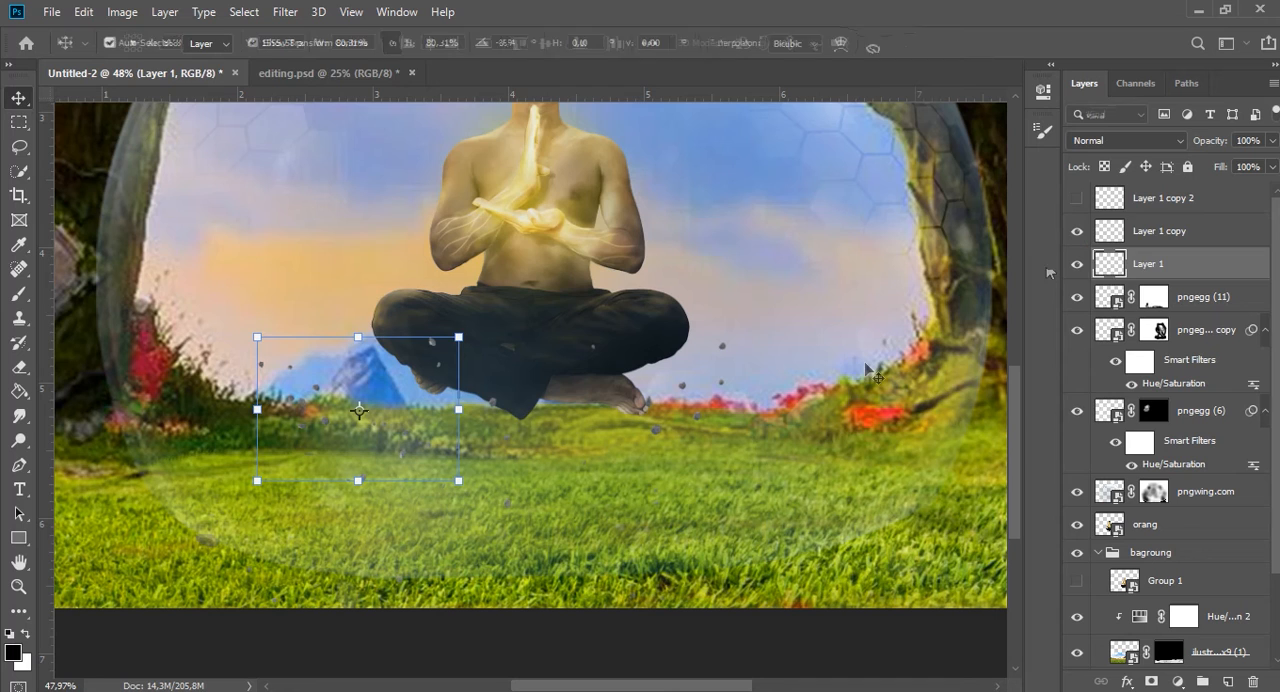
# Show Layer 1 copy, then shrink and rotate its rocks and place them over the grass at the bubble's lower left.
pyautogui.click(1077, 231)
pyautogui.click(1112, 231)
pyautogui.hotkey('ctrl', 't')
pyautogui.moveTo(711, 466); pyautogui.dragTo(350, 467)
pyautogui.moveTo(406, 342); pyautogui.dragTo(306, 482)
pyautogui.moveTo(336, 482); pyautogui.dragTo(255, 448)
pyautogui.moveTo(287, 560); pyautogui.dragTo(356, 431)
pyautogui.moveTo(307, 461); pyautogui.dragTo(335, 439)
pyautogui.moveTo(283, 447); pyautogui.dragTo(314, 466)
pyautogui.press('Return')
# Show Layer 1 copy 2, then resize and rotate its rocks and place them over the grass to the man's right-hand side.
pyautogui.click(1077, 199)
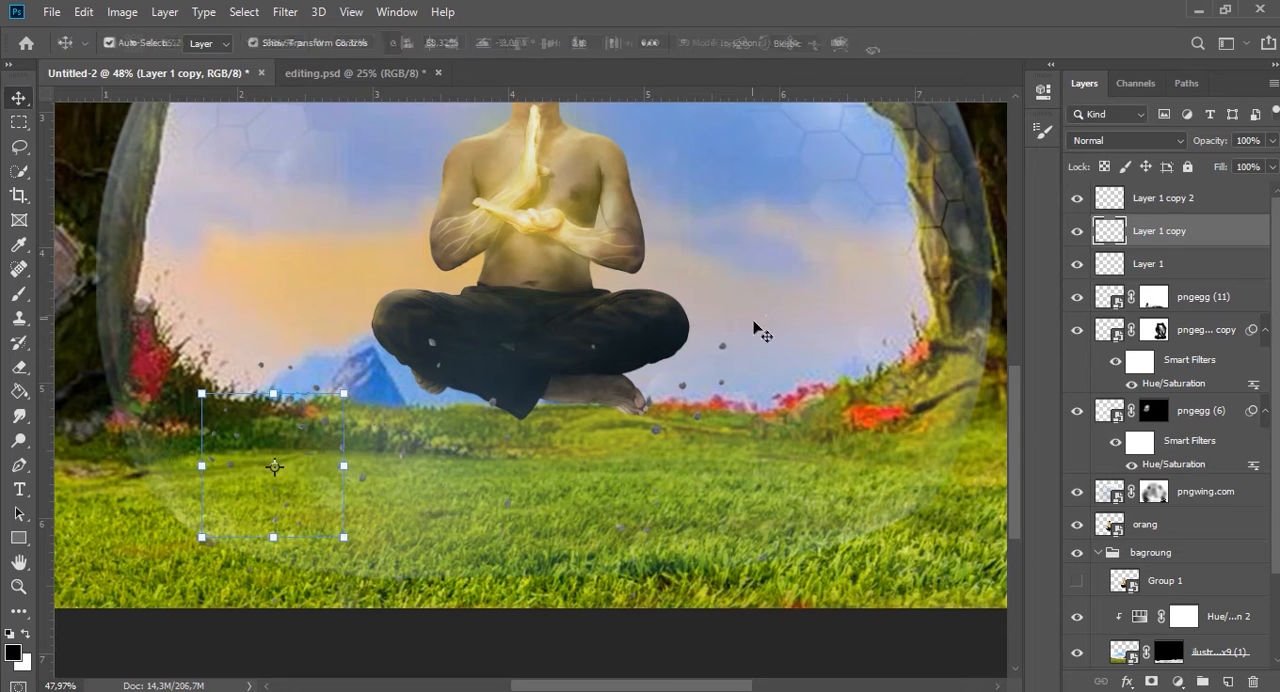
pyautogui.click(768, 338)
pyautogui.hotkey('ctrl', 't')
pyautogui.moveTo(735, 388); pyautogui.dragTo(847, 388)
pyautogui.moveTo(906, 334); pyautogui.dragTo(1017, 428)
pyautogui.moveTo(772, 438); pyautogui.dragTo(687, 430)
pyautogui.moveTo(692, 307); pyautogui.dragTo(689, 394)
pyautogui.moveTo(711, 494); pyautogui.dragTo(751, 466)
pyautogui.press('Return')
pyautogui.click(760, 461)
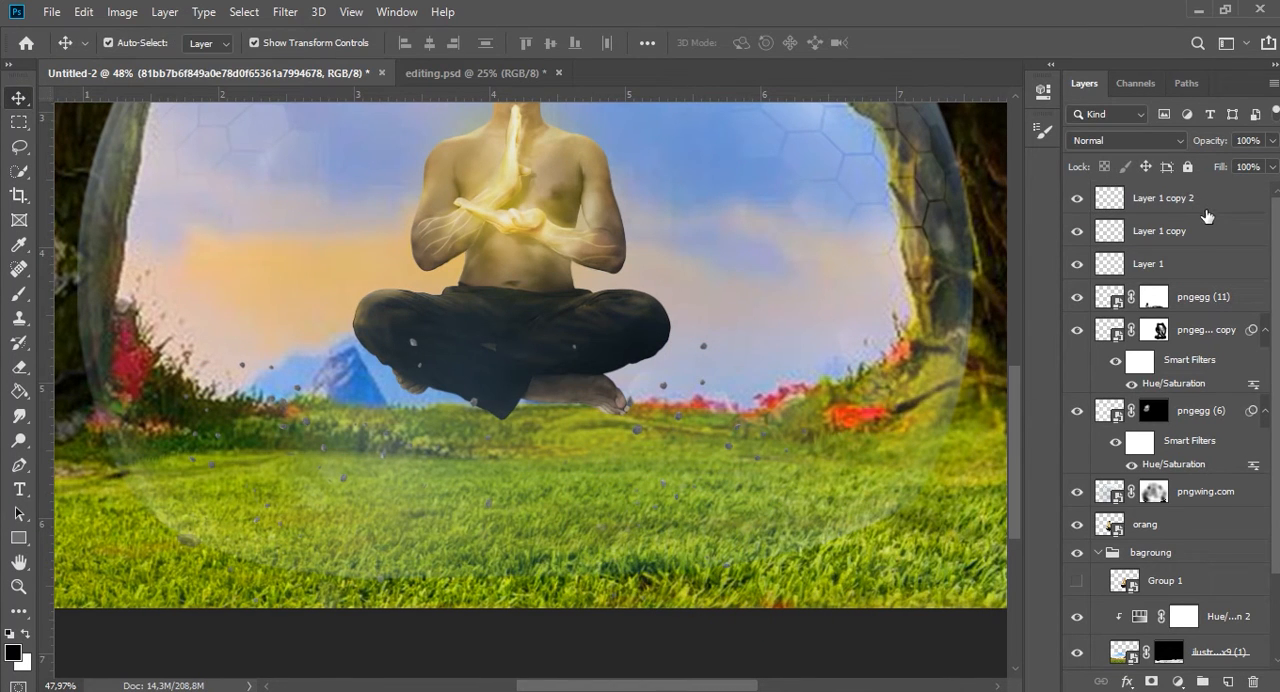
# Merge the three small-rock layers with pngegg (11) and convert the merged layer to a smart object.
pyautogui.click(1205, 205)
pyautogui.keyDown('shift'); pyautogui.click(1190, 300); pyautogui.keyUp('shift')
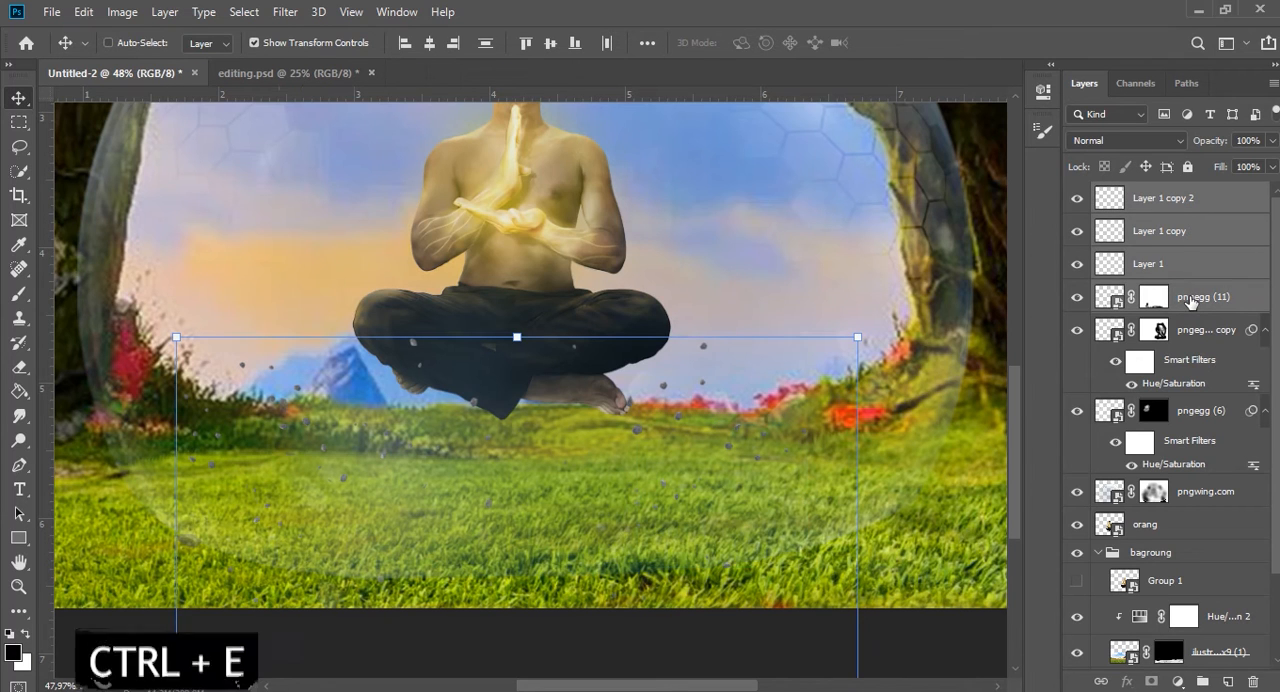
pyautogui.hotkey('ctrl', 'e')
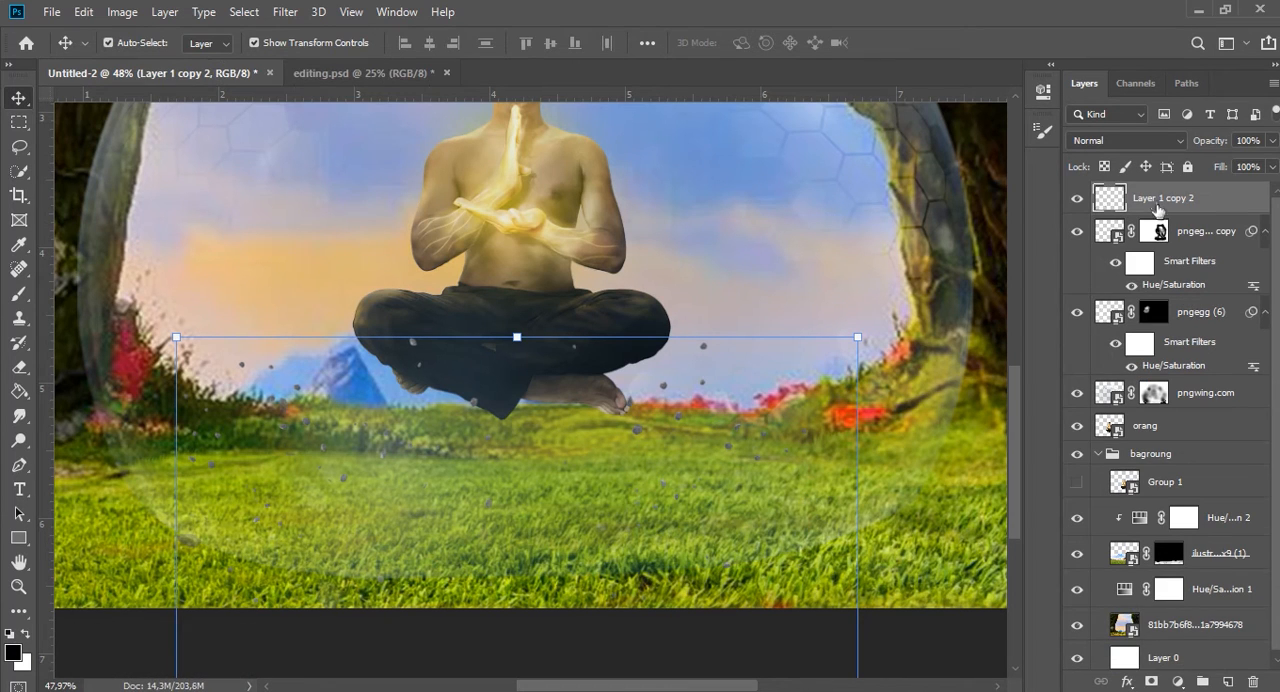
pyautogui.rightClick(1160, 196)
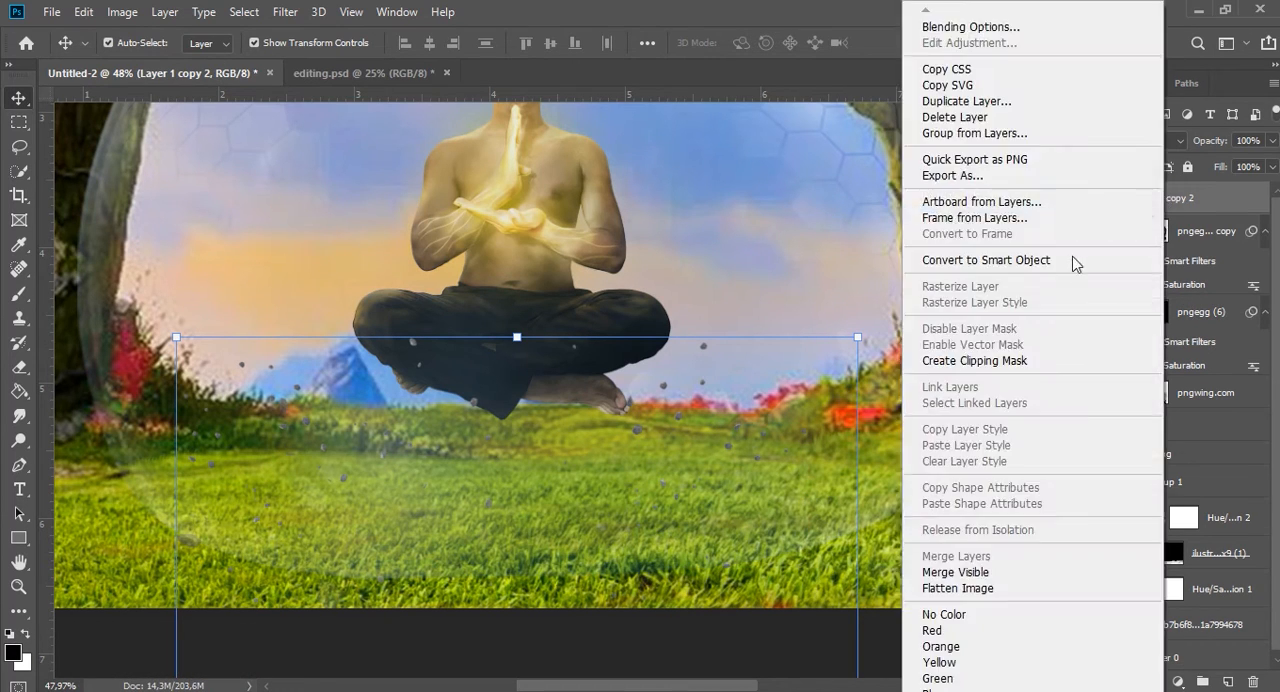
pyautogui.click(1053, 258)
# Apply a slight Gaussian Blur to the merged rocks layer, using a radius below 4,7 pixels.
pyautogui.click(285, 11)
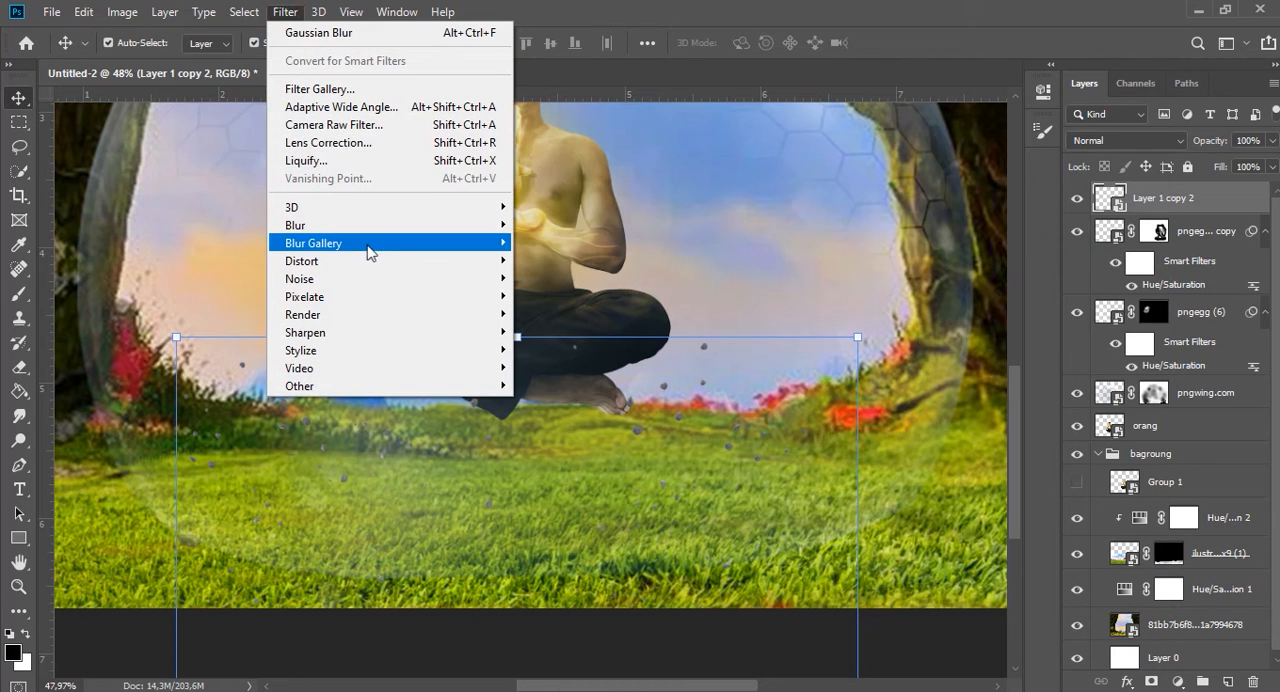
pyautogui.moveTo(383, 225)
pyautogui.click(557, 295)
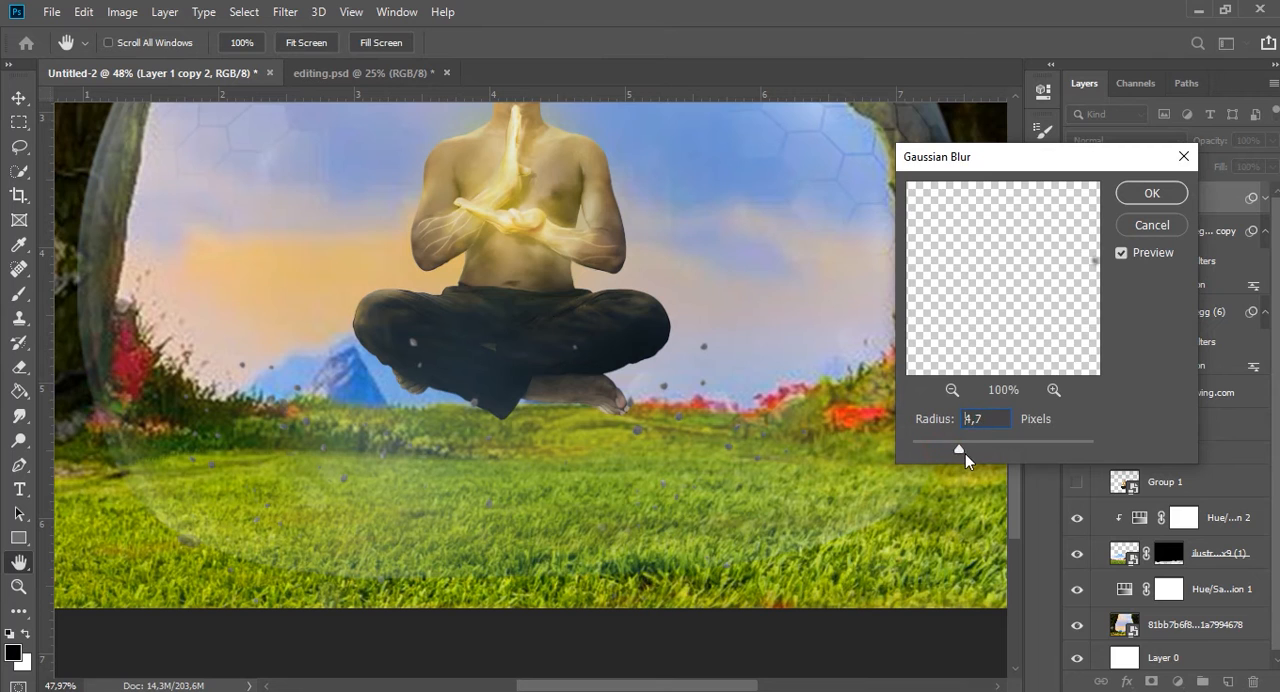
pyautogui.moveTo(965, 453); pyautogui.dragTo(939, 453)
pyautogui.click(1152, 193)
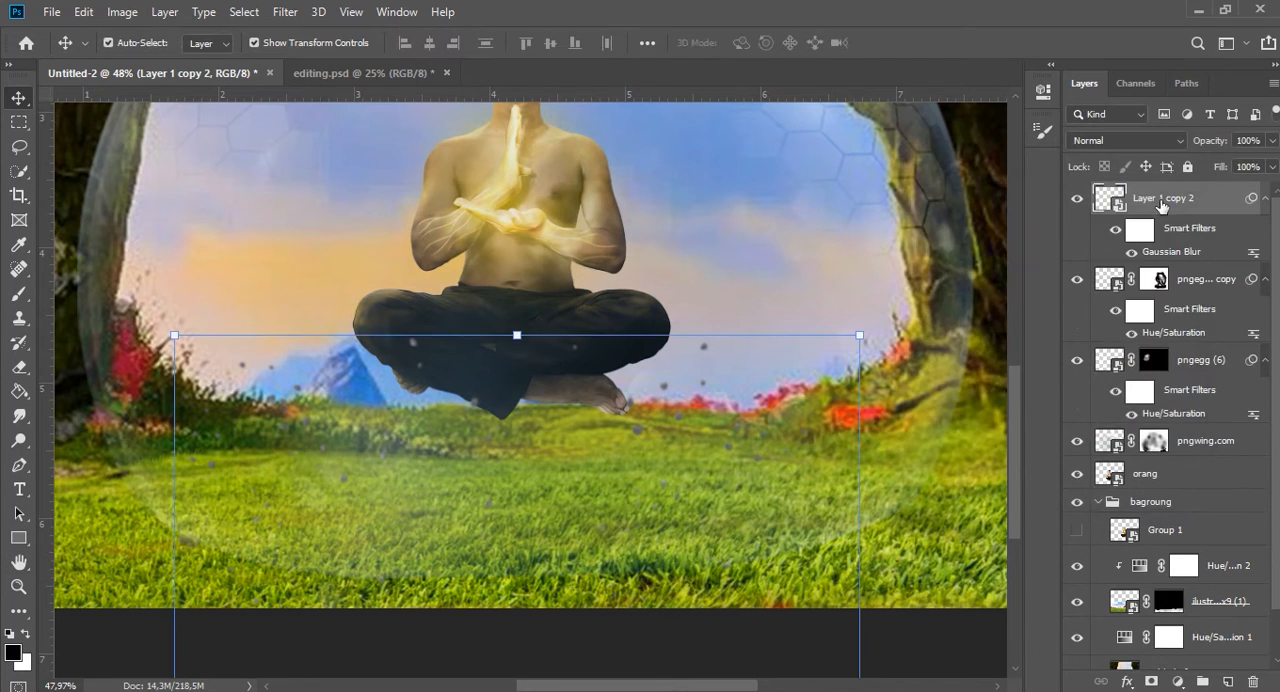
# Clip a colorized Hue/Saturation adjustment to the rocks with Hue 63, Saturation 56 and Lightness -40.
pyautogui.click(1177, 681)
pyautogui.click(1188, 501)
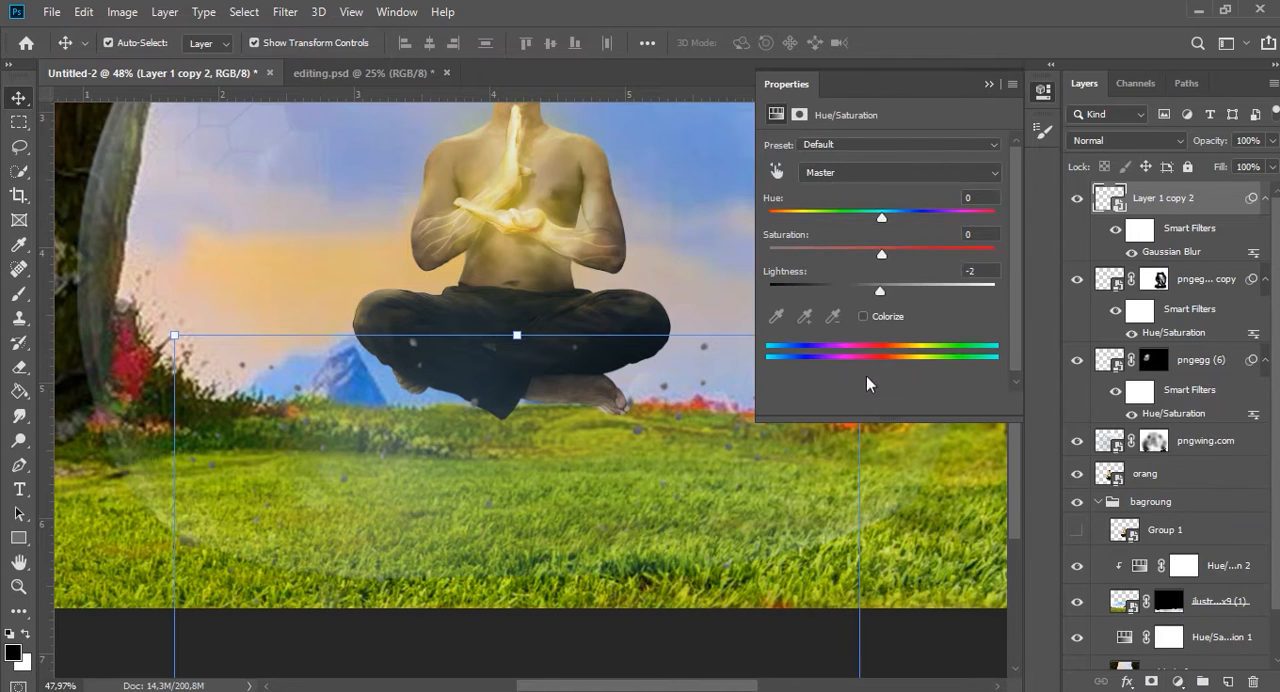
pyautogui.click(863, 316)
pyautogui.moveTo(776, 220); pyautogui.dragTo(850, 282)
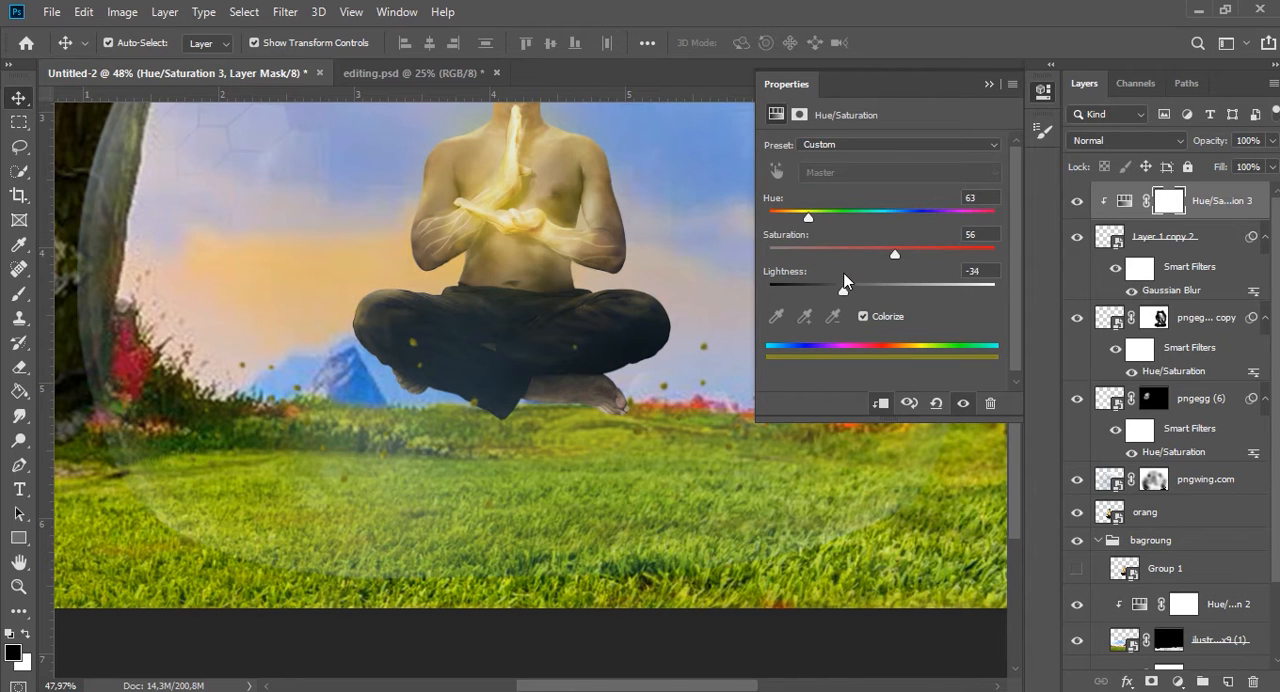
pyautogui.click(988, 87)
pyautogui.hotkey('ctrl', '0')
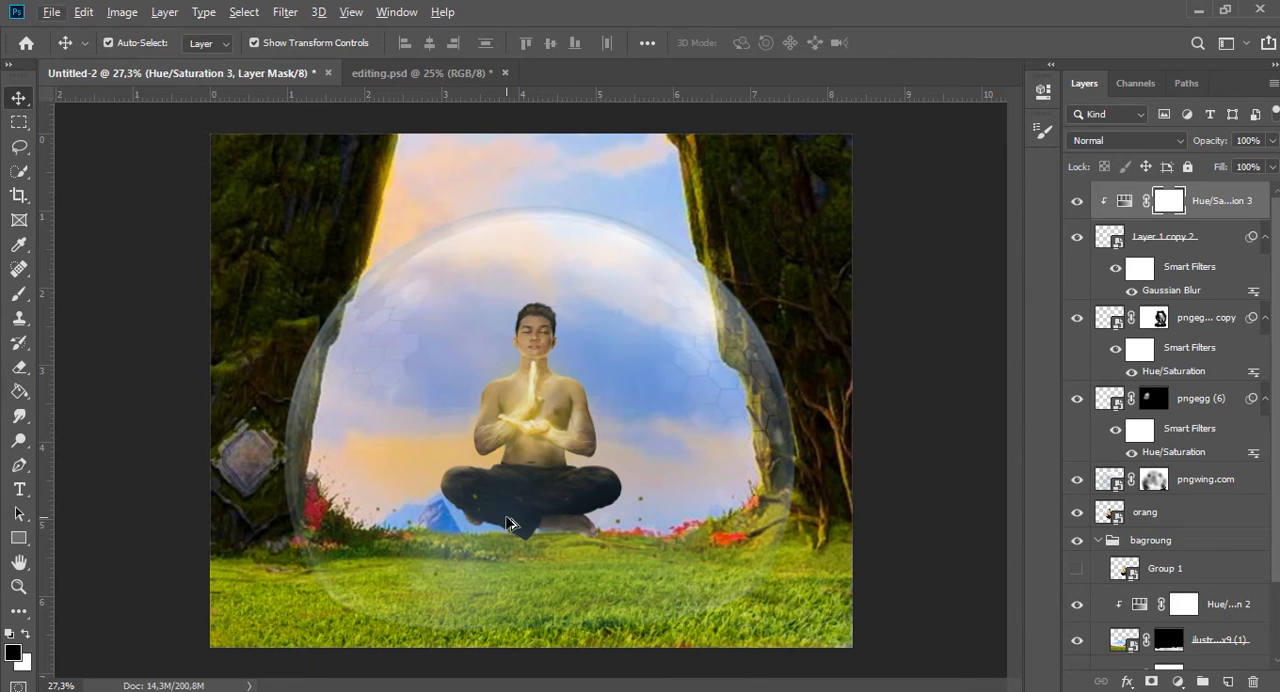
# Group the bubble and small-rock layers as shild, lock the shild and bagroung groups, and select the orang layer.
pyautogui.hotkey('ctrl', '-')
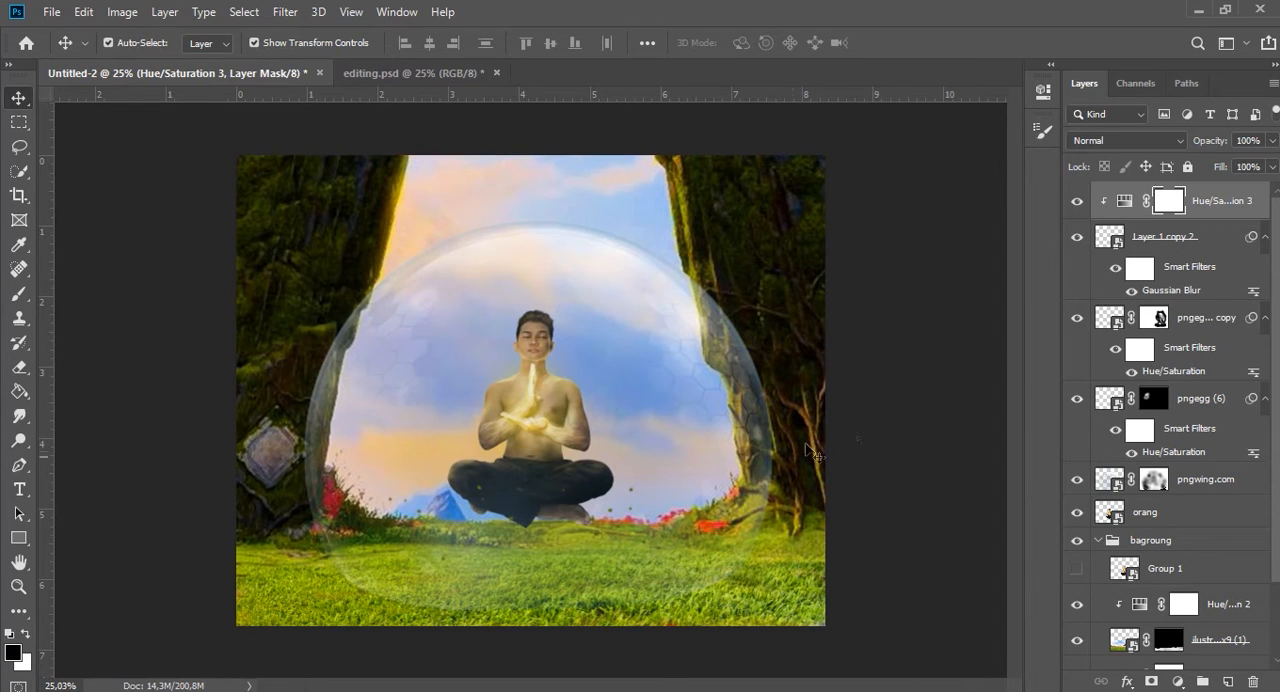
pyautogui.scroll(-3, 1139, 538)
pyautogui.click(1097, 449)
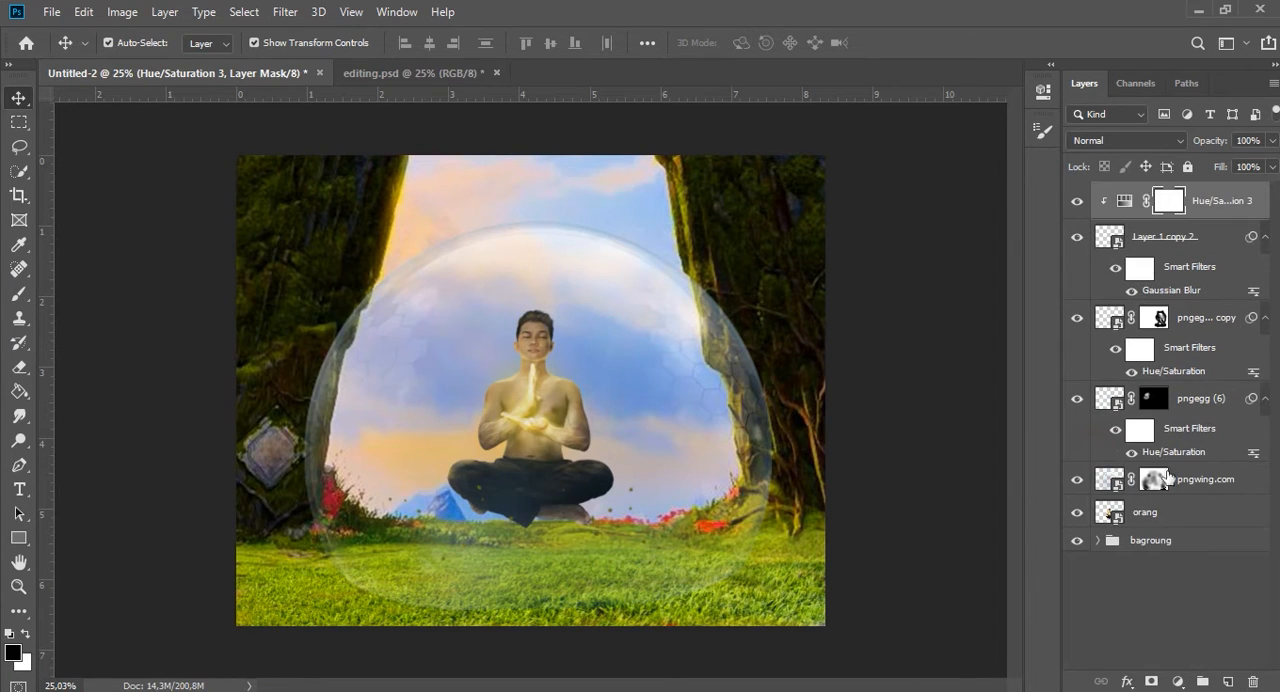
pyautogui.keyDown('shift'); pyautogui.click(1185, 484); pyautogui.keyUp('shift')
pyautogui.hotkey('ctrl', 'g')
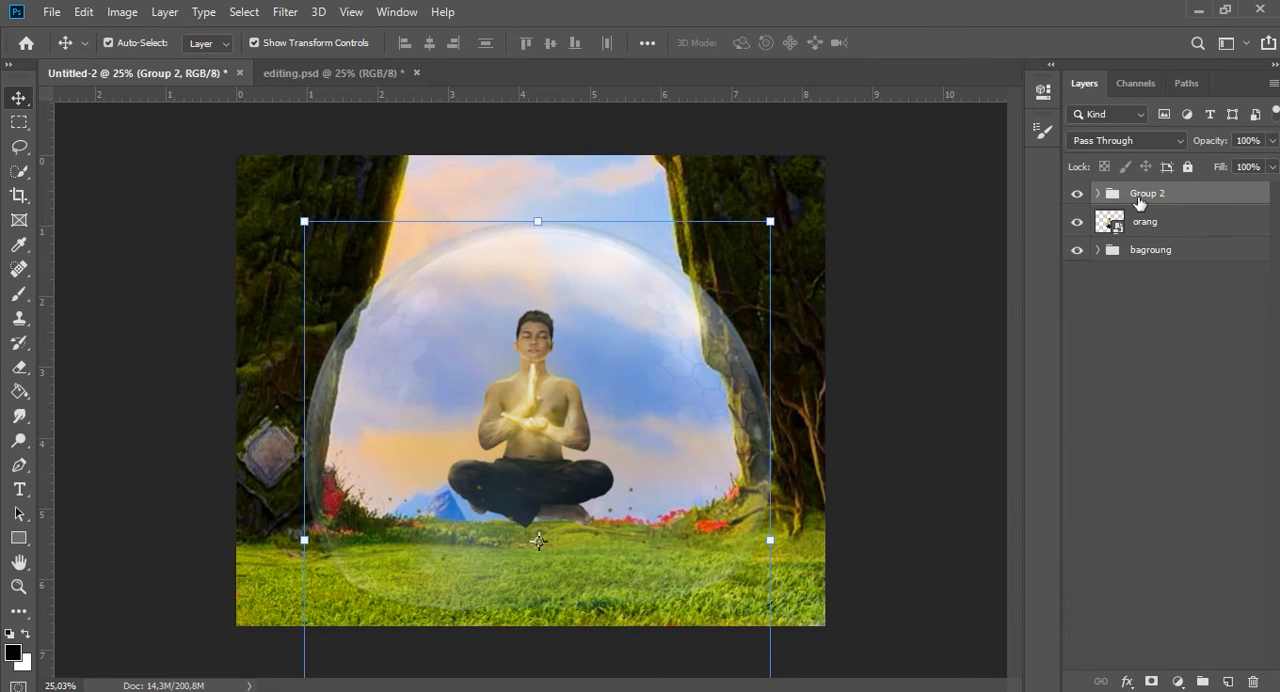
pyautogui.write('d')
pyautogui.press('Return')
pyautogui.hotkey('ctrl', '0')
pyautogui.click(1188, 168)
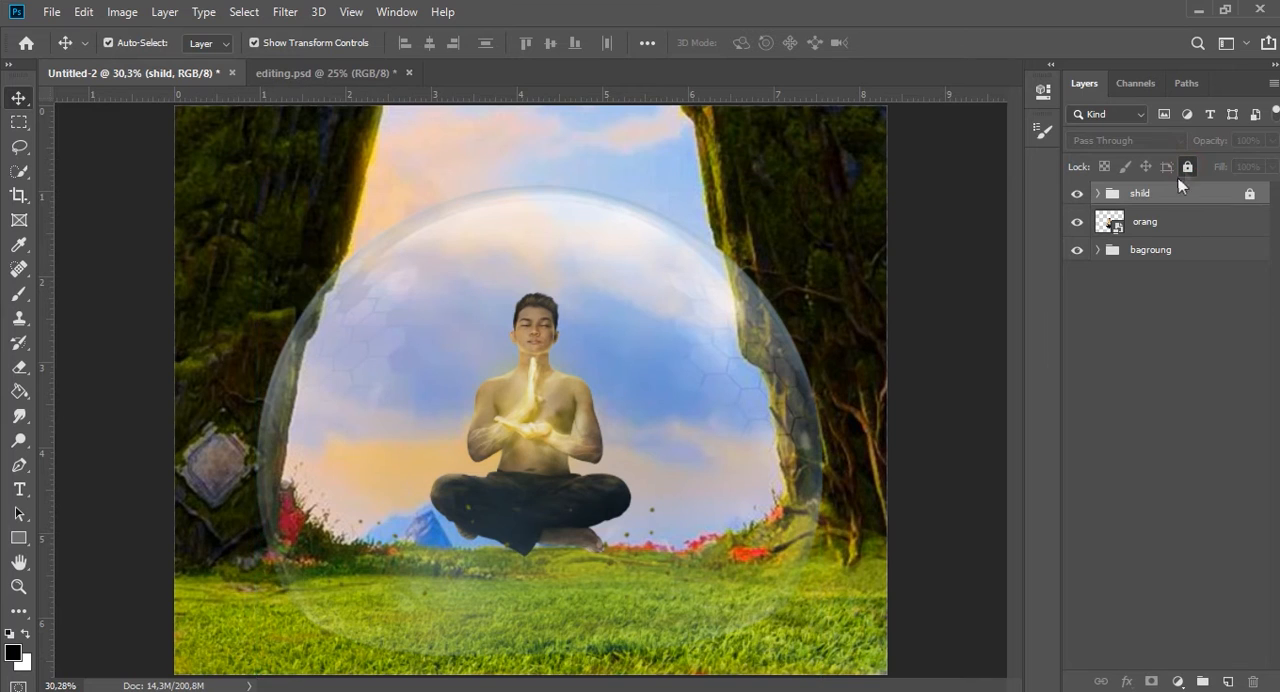
pyautogui.click(1163, 250)
pyautogui.click(1137, 218)
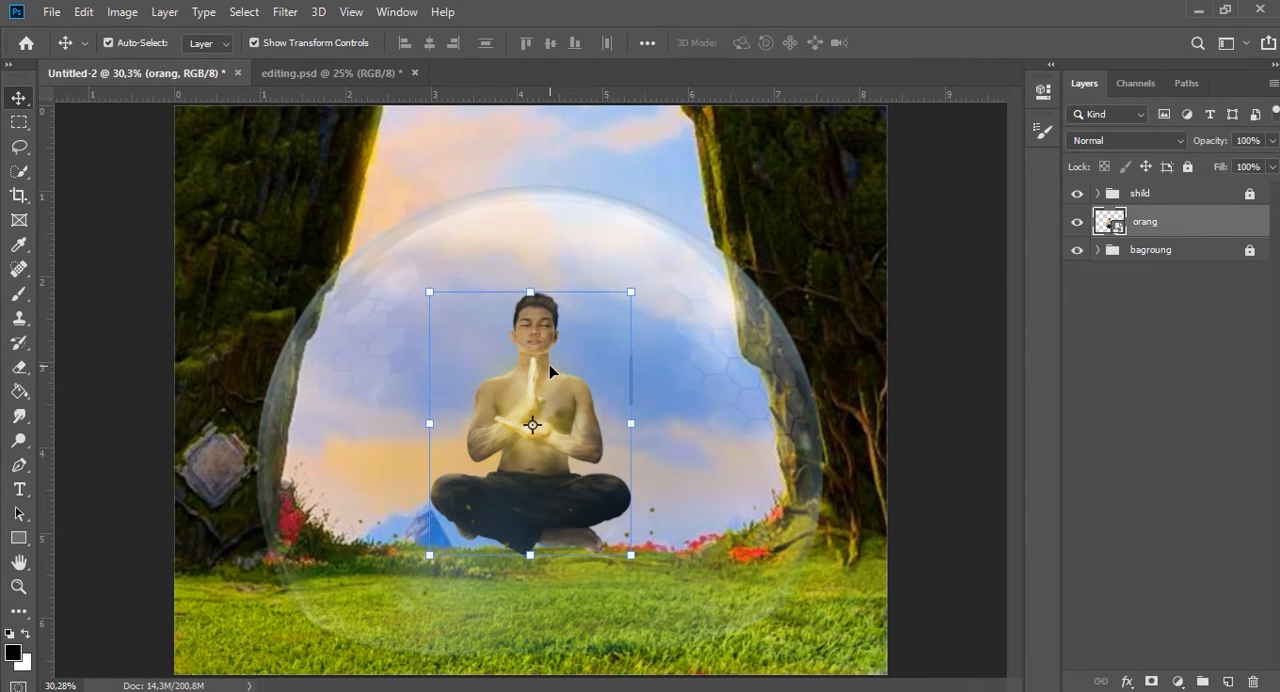
# Bring the large grey rock into the composition above the shild group and place it on the grass near the lower-left corner.
pyautogui.scroll(-2, 606, 309)
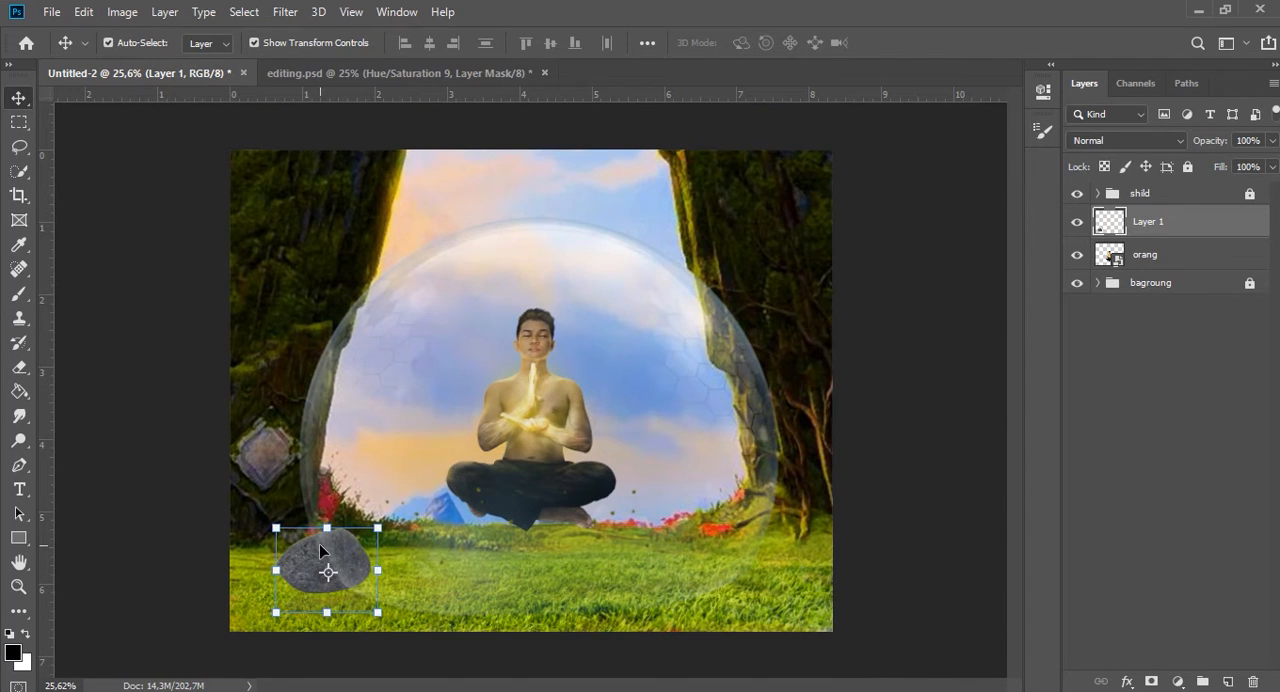
pyautogui.moveTo(319, 543); pyautogui.dragTo(298, 578)
pyautogui.moveTo(1172, 207)
pyautogui.mouseDown()
pyautogui.moveTo(1178, 182)
pyautogui.moveTo(1174, 198)
pyautogui.mouseUp()
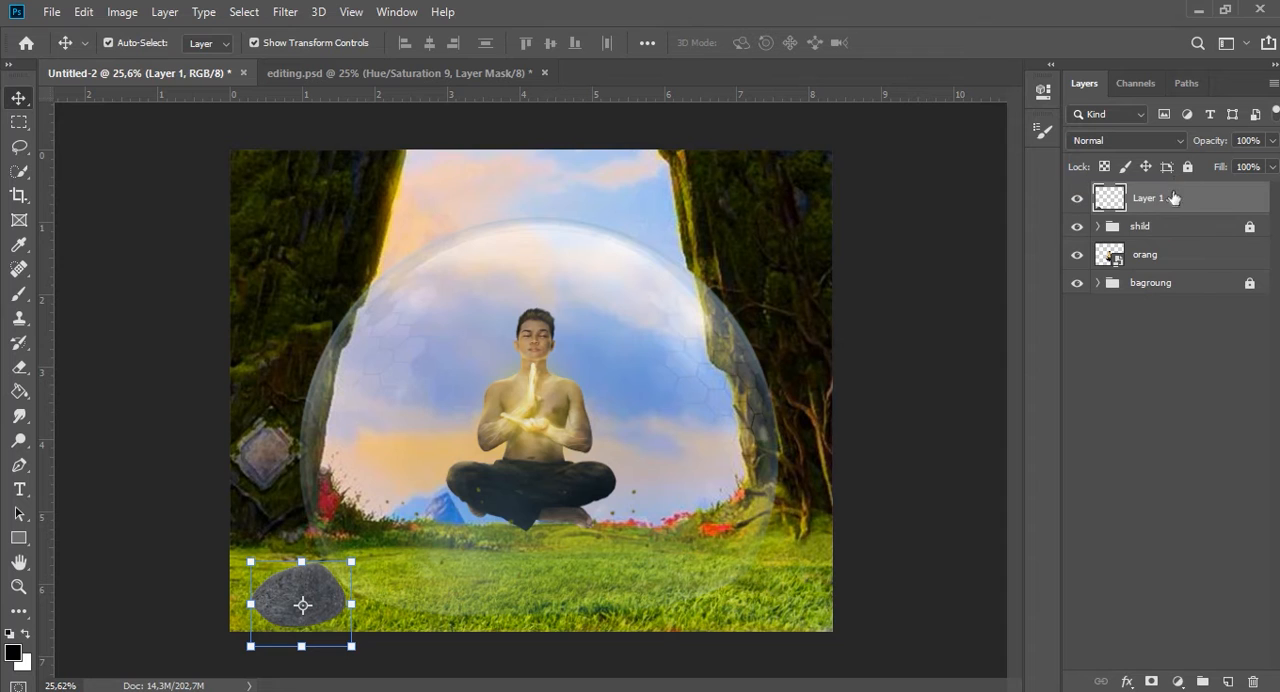
pyautogui.scroll(2, 252, 628)
pyautogui.scroll(-1, 277, 600)
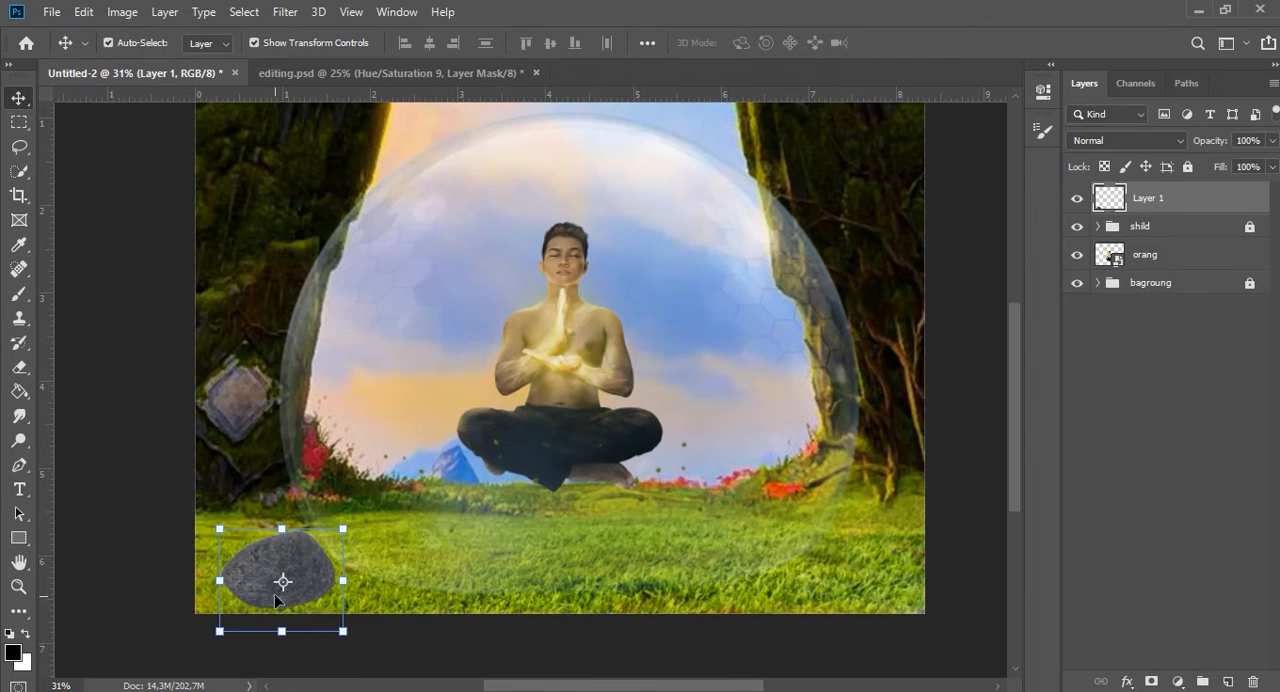
pyautogui.moveTo(307, 573); pyautogui.dragTo(309, 559)
# Clip a colorized, darkening Hue/Saturation adjustment to the large rock and hide its effect with a black mask.
pyautogui.click(1178, 681)
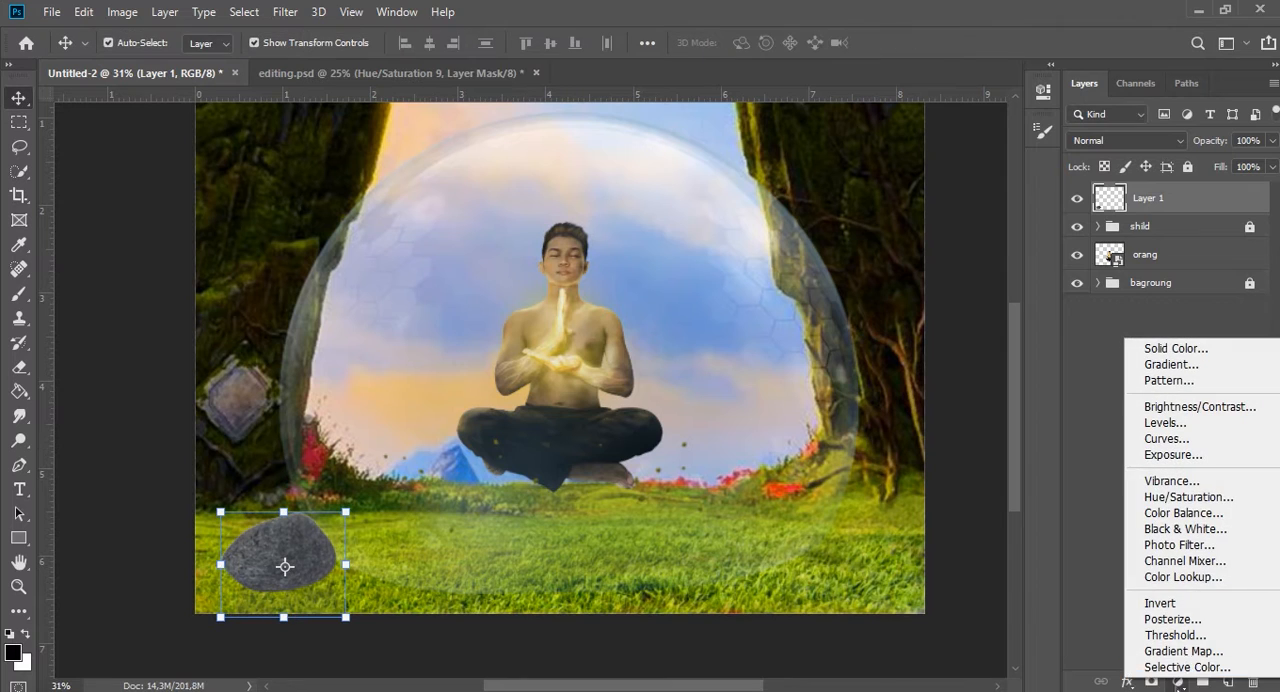
pyautogui.click(1188, 497)
pyautogui.click(880, 403)
pyautogui.click(865, 316)
pyautogui.moveTo(881, 291); pyautogui.dragTo(843, 292)
pyautogui.moveTo(770, 217); pyautogui.dragTo(802, 218)
pyautogui.moveTo(843, 298); pyautogui.dragTo(800, 298)
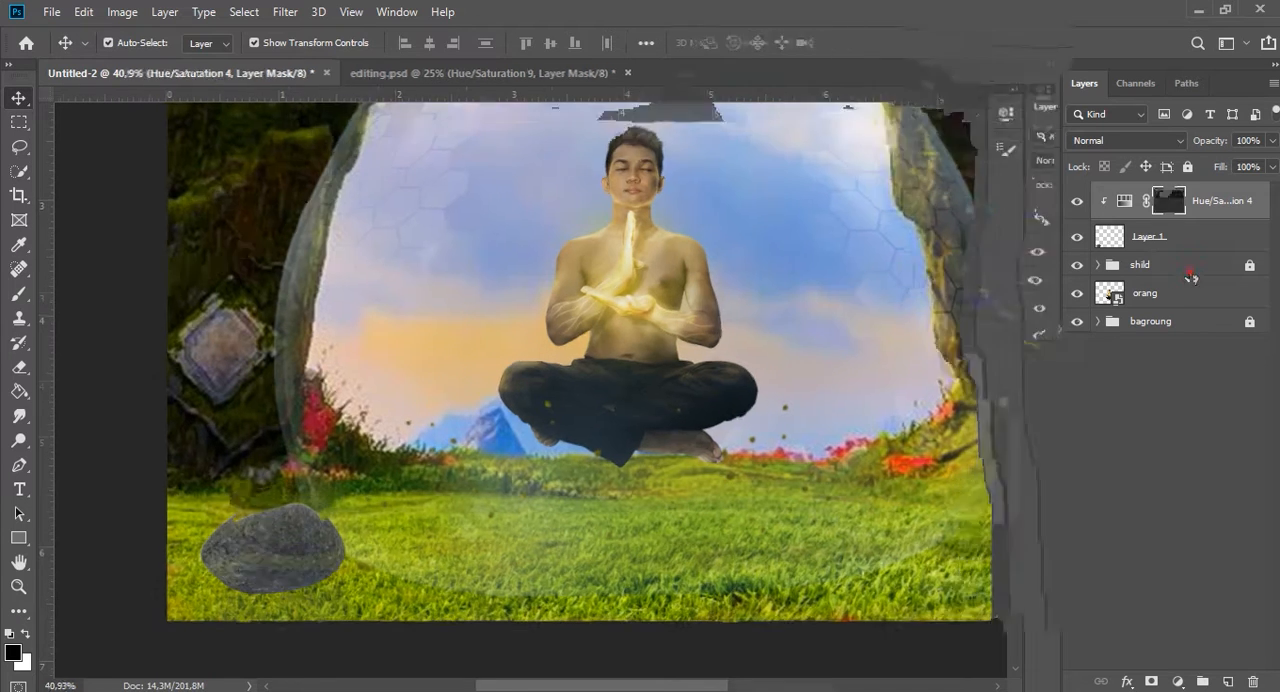
# Clip a Hue/Saturation adjustment with strongly lowered lightness to the bagroung group and invert its mask to black.
pyautogui.click(1170, 264)
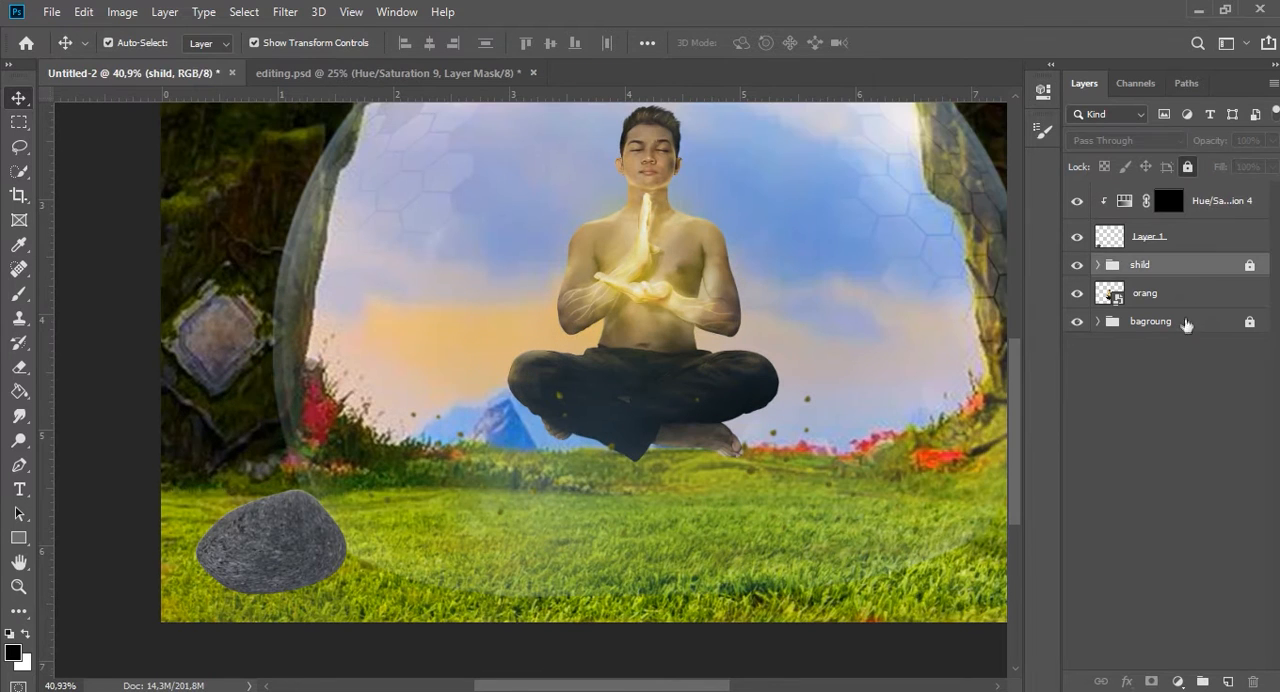
pyautogui.click(1186, 322)
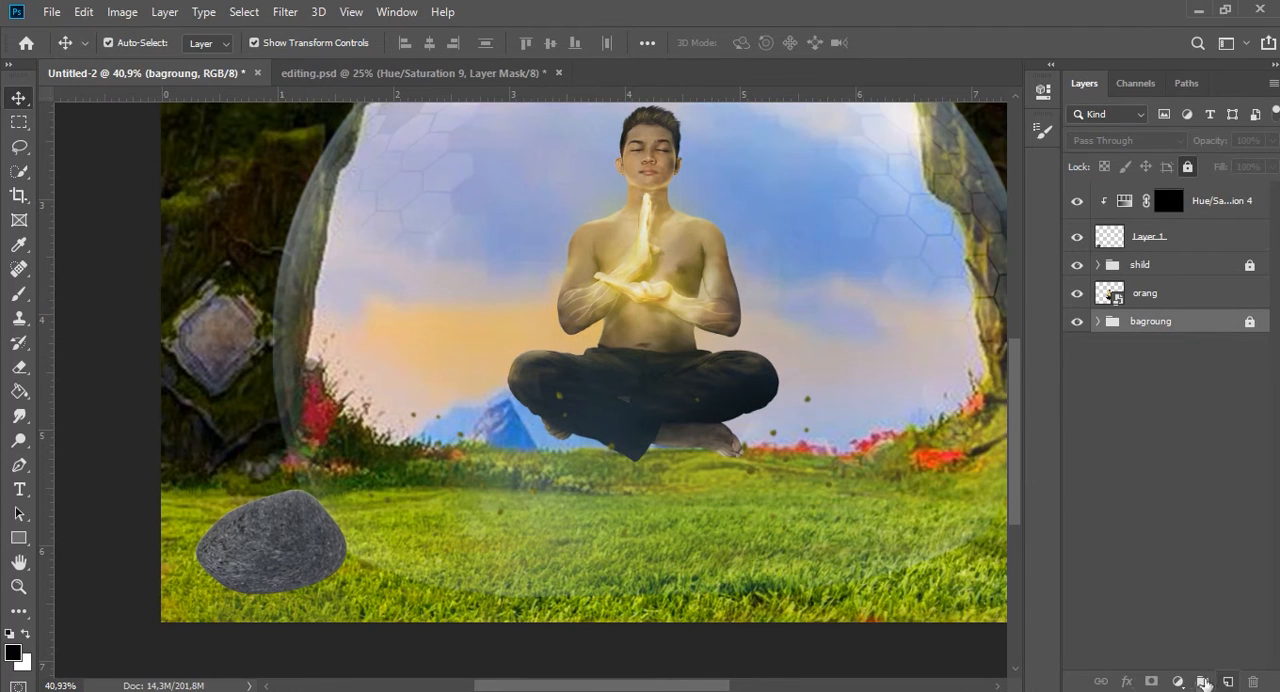
pyautogui.click(1178, 681)
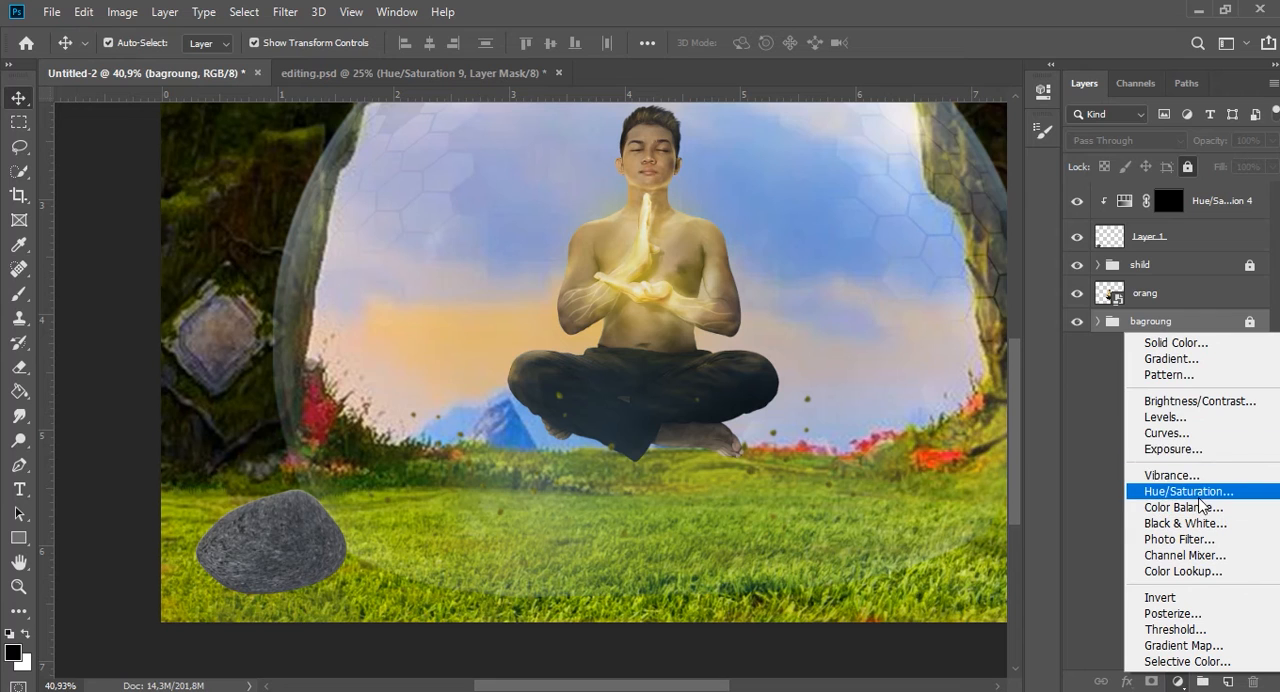
pyautogui.click(881, 403)
pyautogui.moveTo(881, 288); pyautogui.dragTo(798, 276)
pyautogui.click(989, 85)
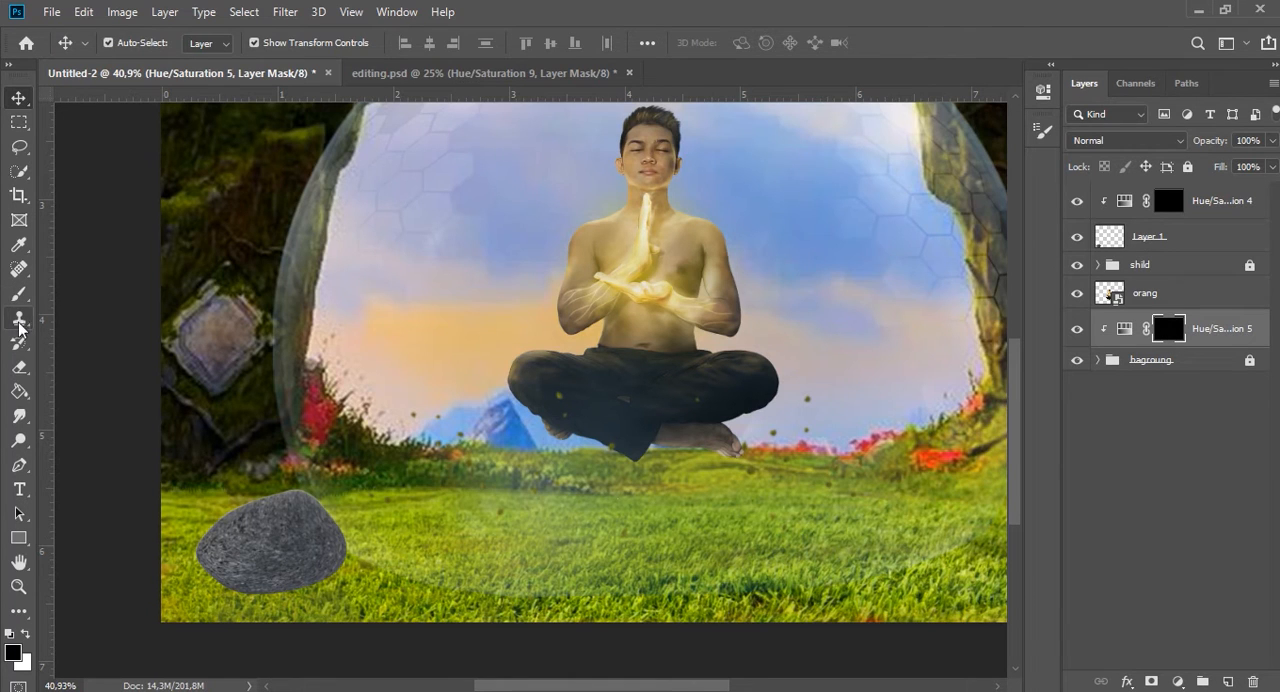
# Paint the darkening mask white with a flattened 200-pixel brush to create shadows below the floating man and the large rock.
pyautogui.click(19, 293)
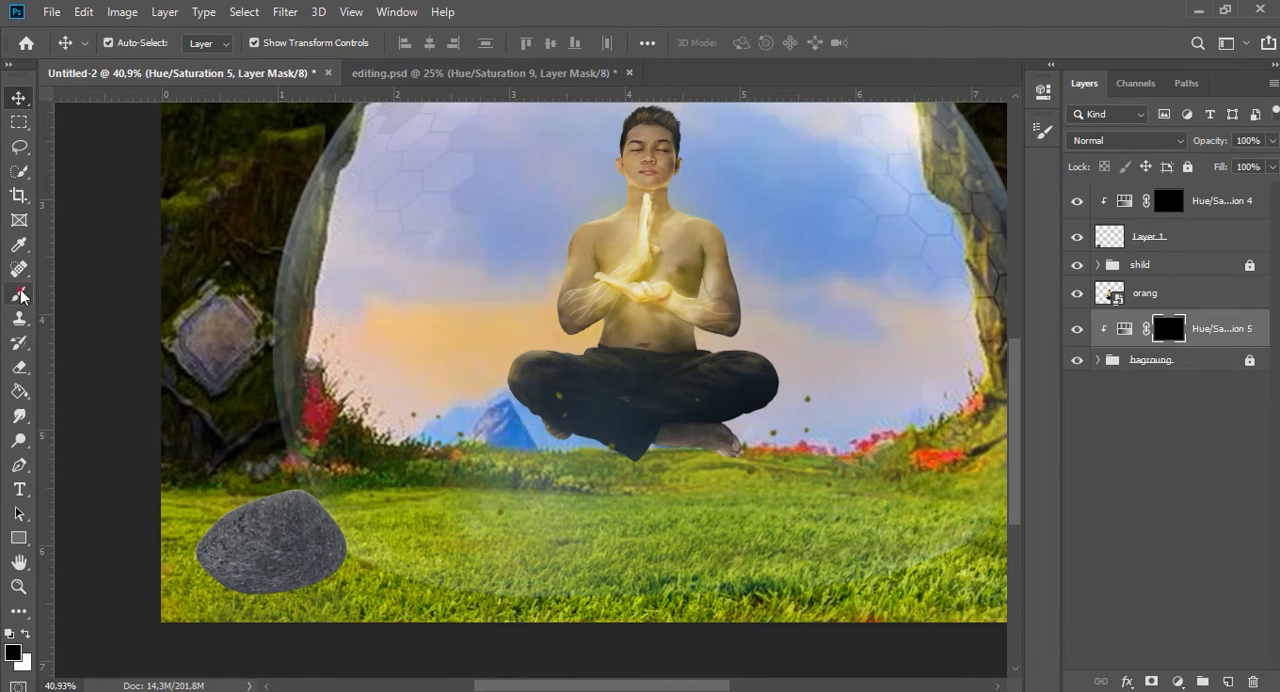
pyautogui.rightClick(700, 538)
pyautogui.click(910, 514)
pyautogui.click(800, 8)
pyautogui.moveTo(672, 559)
pyautogui.mouseDown()
pyautogui.moveTo(736, 558)
pyautogui.moveTo(634, 547)
pyautogui.mouseUp()
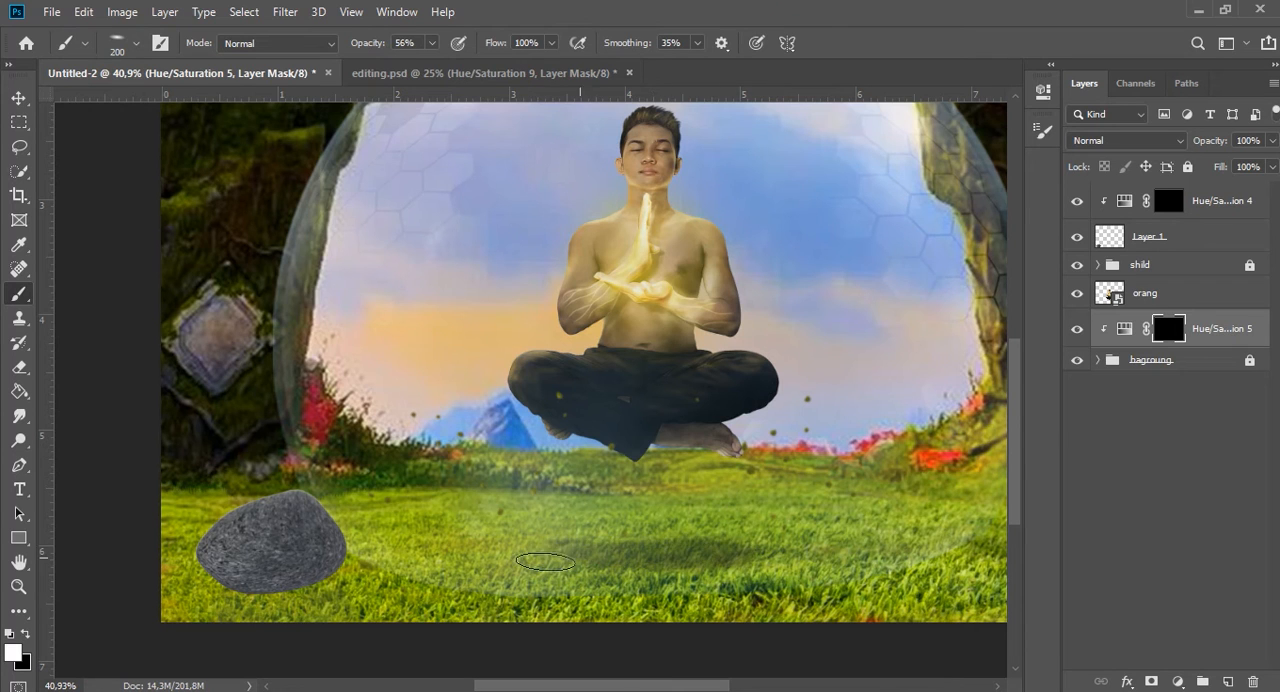
pyautogui.scroll(-3, 320, 618)
pyautogui.scroll(3, 286, 624)
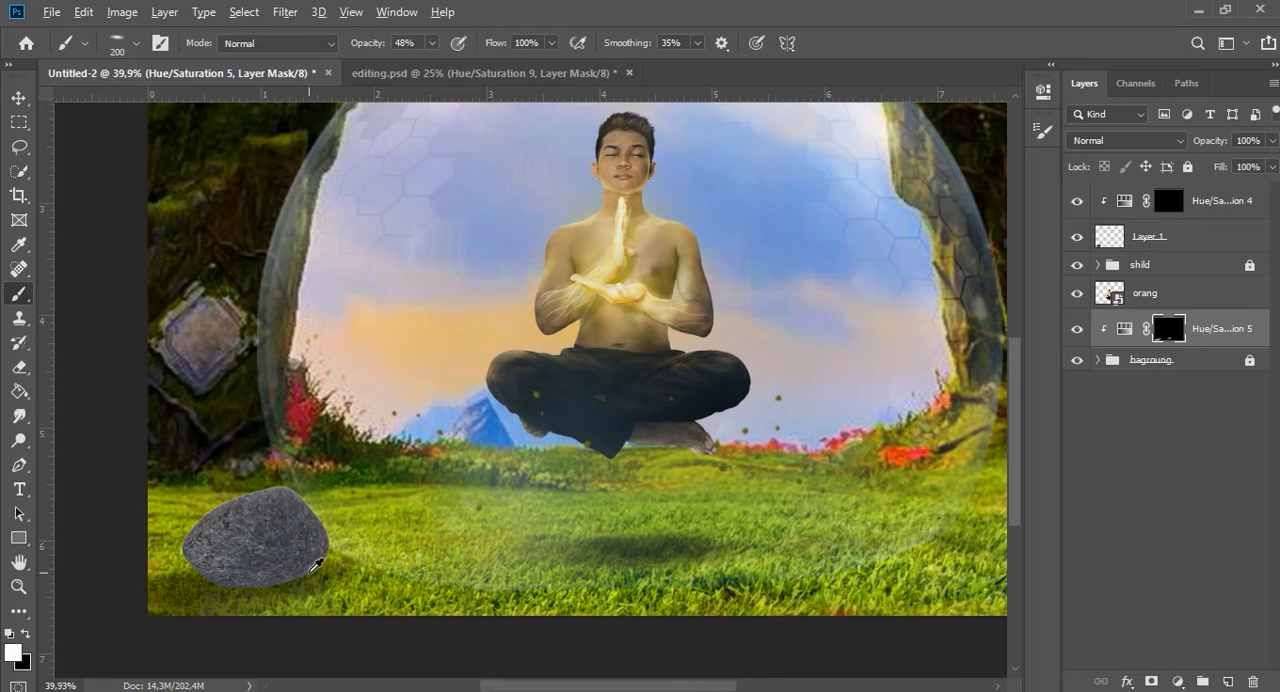
pyautogui.scroll(-2, 295, 580)
# Clip a Brightness/Contrast adjustment with Brightness -136 to the bagroung group and invert its mask to black.
pyautogui.click(1220, 368)
pyautogui.click(1178, 681)
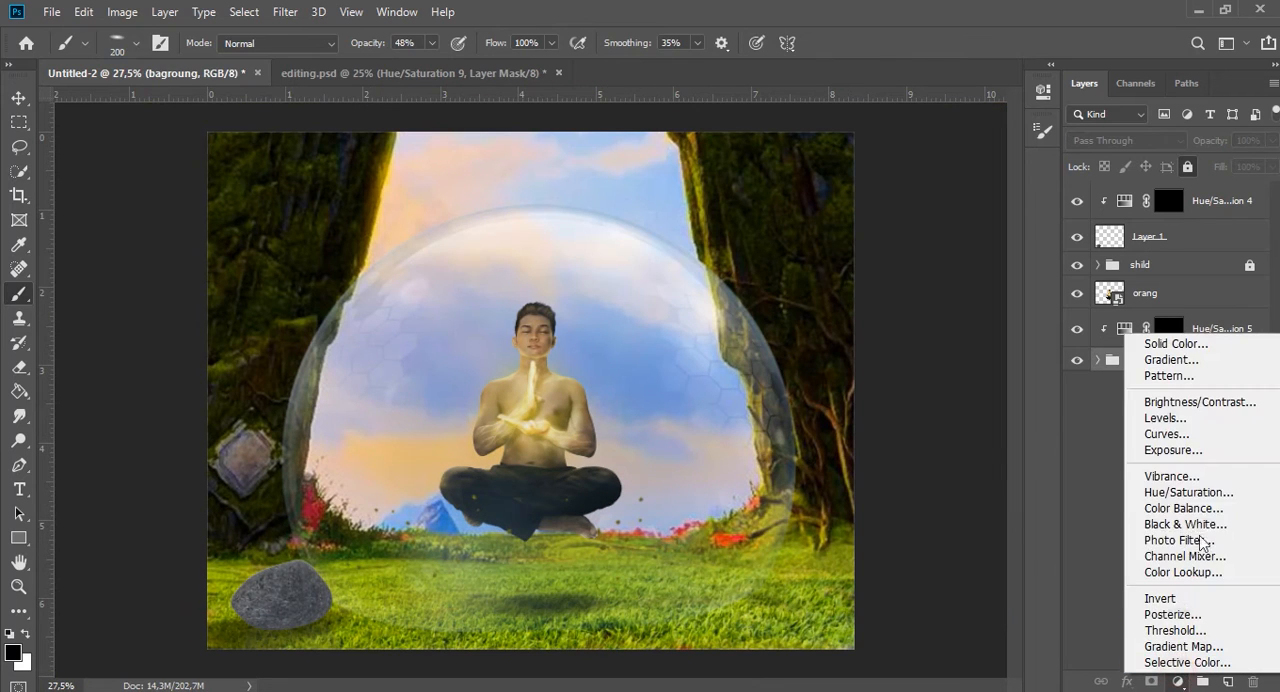
pyautogui.click(1190, 403)
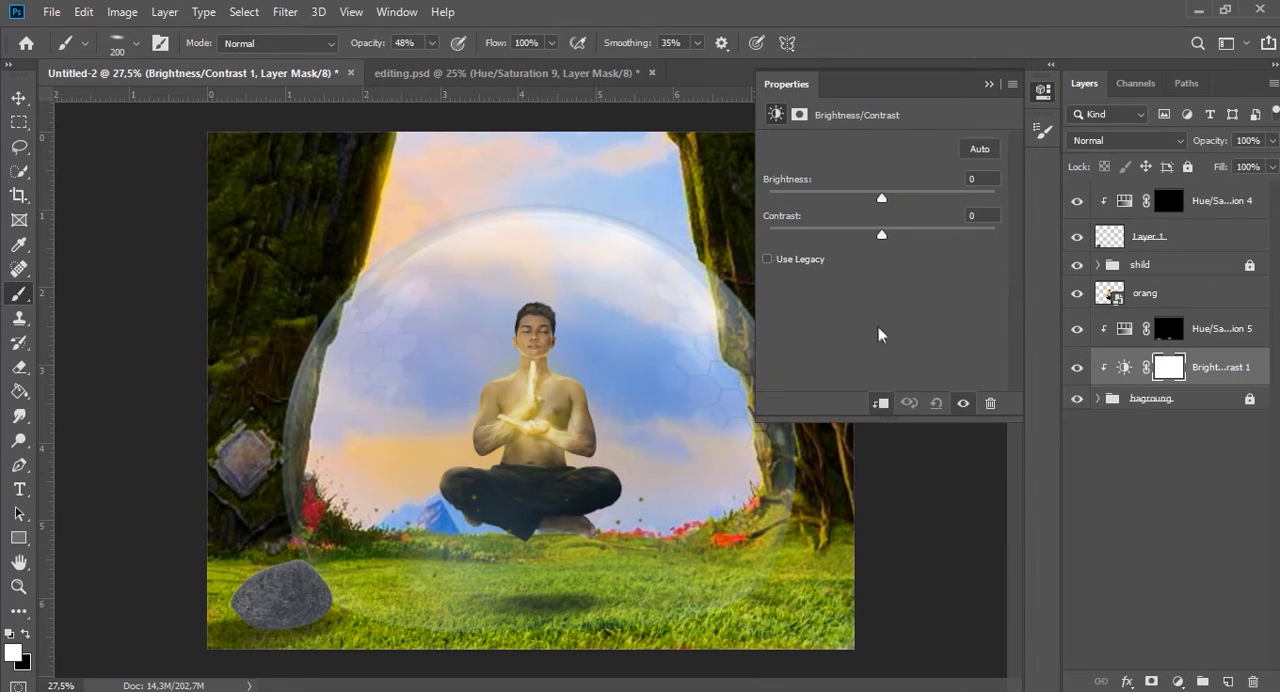
pyautogui.moveTo(815, 203); pyautogui.dragTo(783, 204)
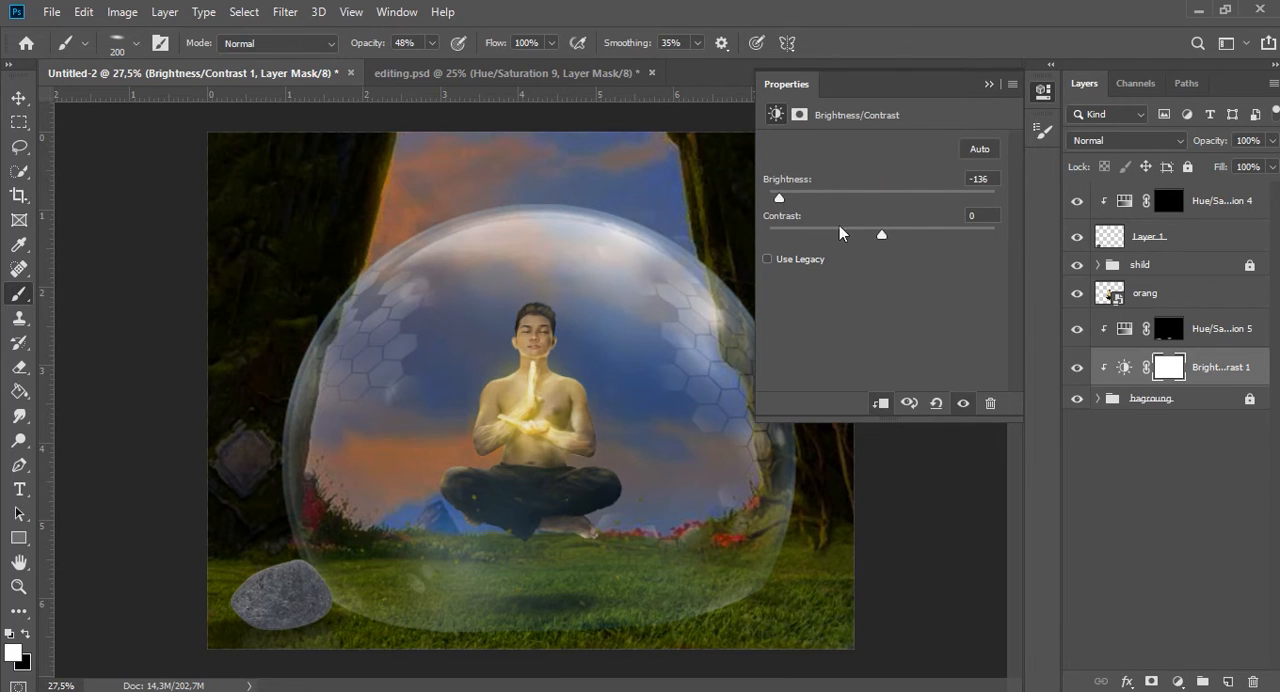
pyautogui.click(988, 85)
pyautogui.hotkey('ctrl', 'i')
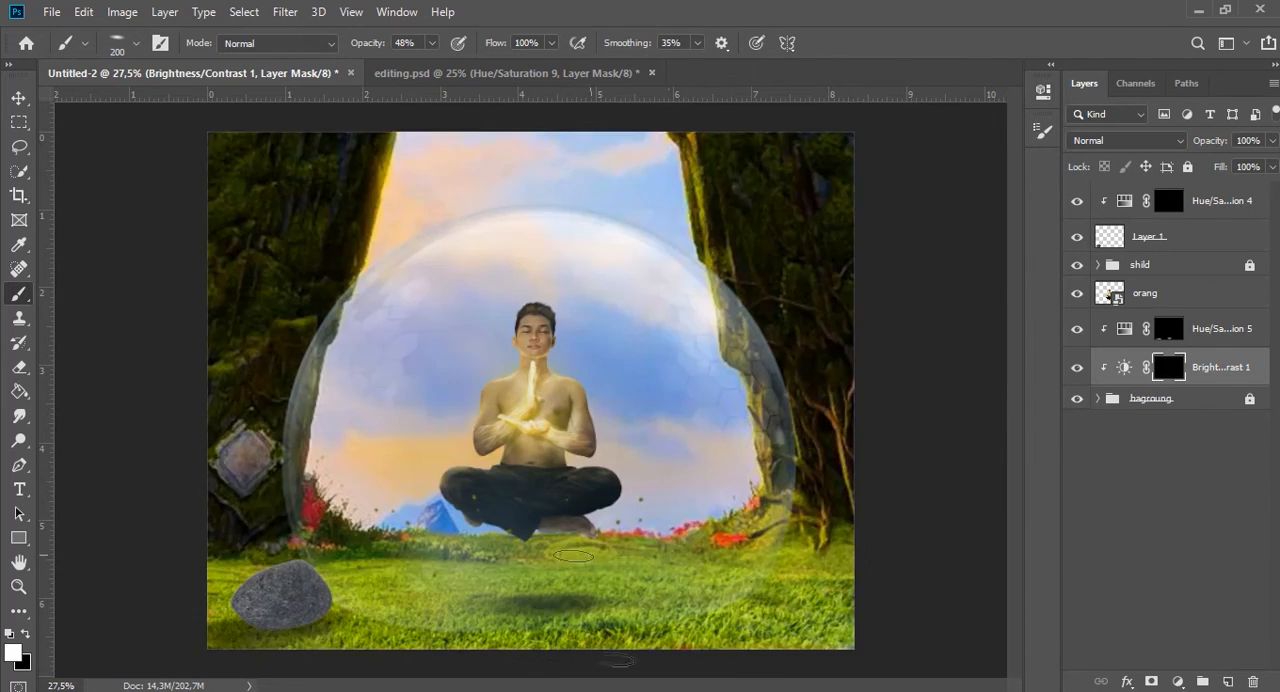
# Darken the foreground grass by painting the Brightness/Contrast mask white with a soft 500-pixel round brush at 17% opacity.
pyautogui.rightClick(650, 580)
pyautogui.click(739, 517)
pyautogui.click(803, 8)
pyautogui.press(']')
pyautogui.press(']')
pyautogui.press(']')
pyautogui.press(']')
pyautogui.moveTo(853, 598)
pyautogui.mouseDown()
pyautogui.moveTo(538, 628)
pyautogui.moveTo(257, 611)
pyautogui.mouseUp()
pyautogui.hotkey('ctrl', 'z')
pyautogui.press('1')
pyautogui.press('7')
pyautogui.moveTo(986, 557)
pyautogui.mouseDown()
pyautogui.moveTo(744, 615)
pyautogui.moveTo(517, 585)
pyautogui.mouseUp()
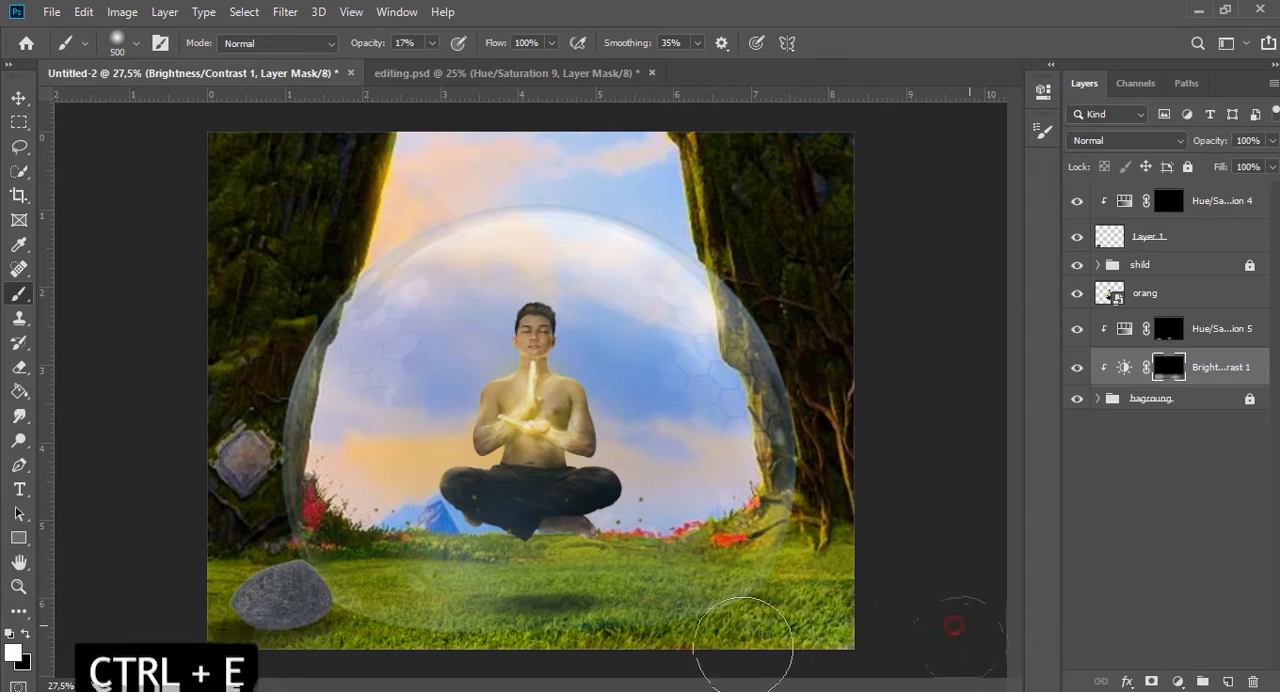
pyautogui.hotkey('ctrl', '-')
pyautogui.scroll(4, 358, 562)
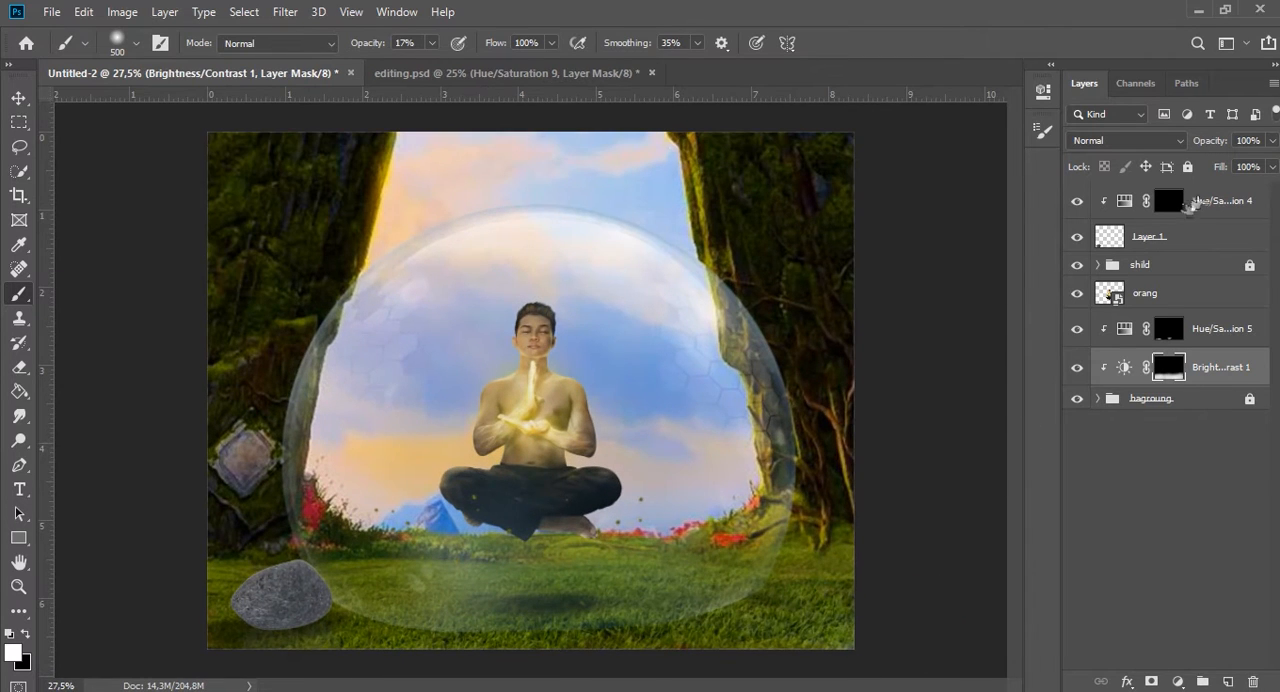
# Shade the large rock by painting its Hue/Saturation mask white with a soft 100-pixel brush, raising the opacity to 42%.
pyautogui.click(1177, 197)
pyautogui.scroll(3, 313, 627)
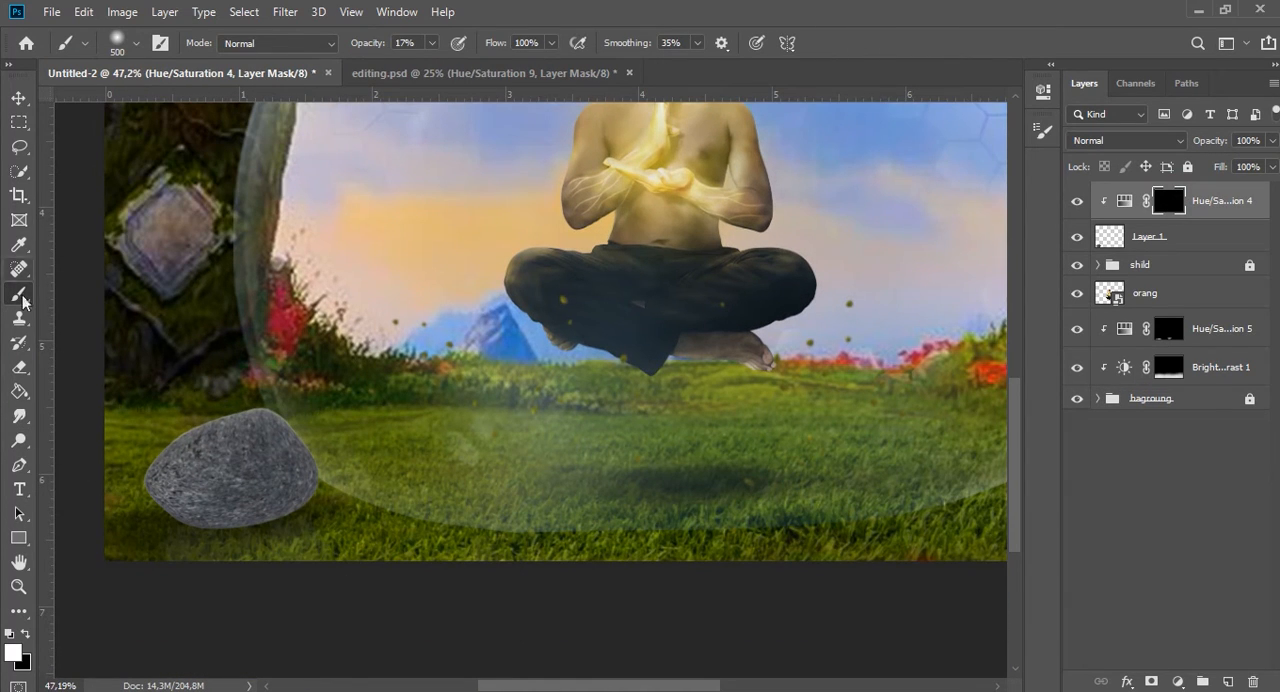
pyautogui.press('[')
pyautogui.press('[')
pyautogui.press('[')
pyautogui.press('[')
pyautogui.press('[')
pyautogui.press('[')
pyautogui.press('[')
pyautogui.press('[')
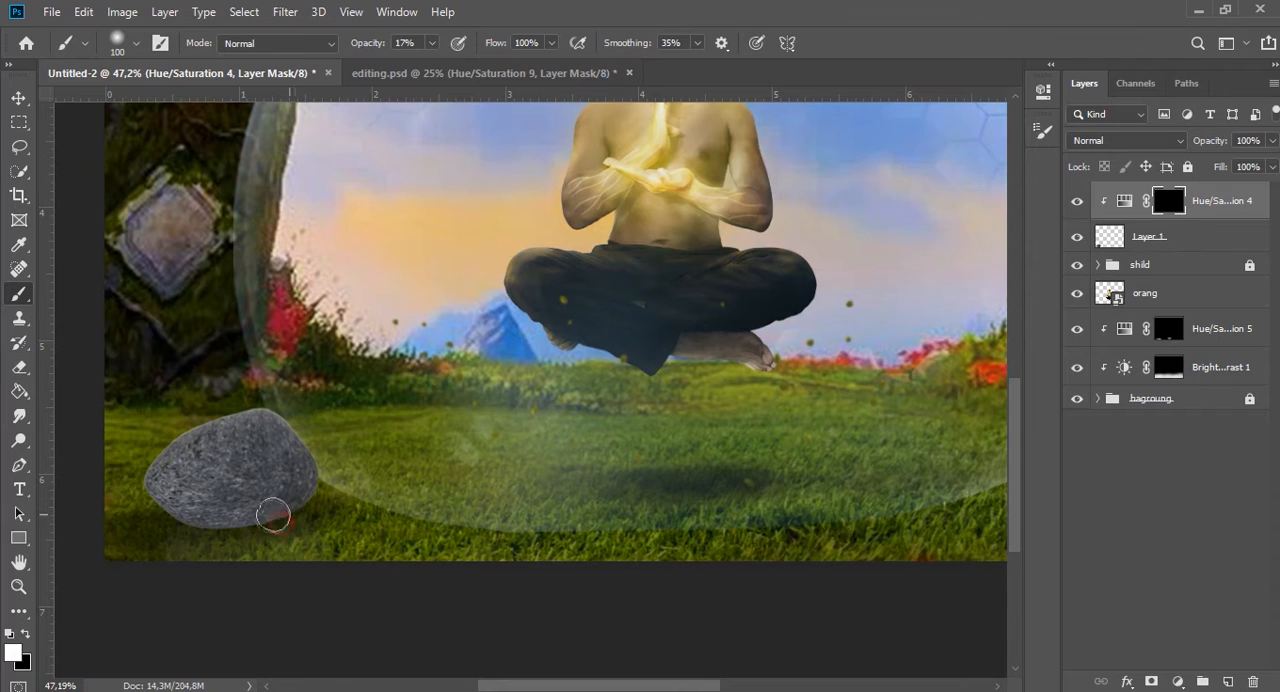
pyautogui.moveTo(155, 479)
pyautogui.mouseDown()
pyautogui.moveTo(303, 518)
pyautogui.moveTo(324, 507)
pyautogui.moveTo(120, 484)
pyautogui.moveTo(336, 504)
pyautogui.moveTo(128, 549)
pyautogui.moveTo(209, 409)
pyautogui.moveTo(87, 569)
pyautogui.moveTo(234, 546)
pyautogui.moveTo(329, 483)
pyautogui.moveTo(184, 467)
pyautogui.moveTo(222, 487)
pyautogui.moveTo(233, 546)
pyautogui.moveTo(74, 510)
pyautogui.moveTo(116, 468)
pyautogui.moveTo(281, 492)
pyautogui.mouseUp()
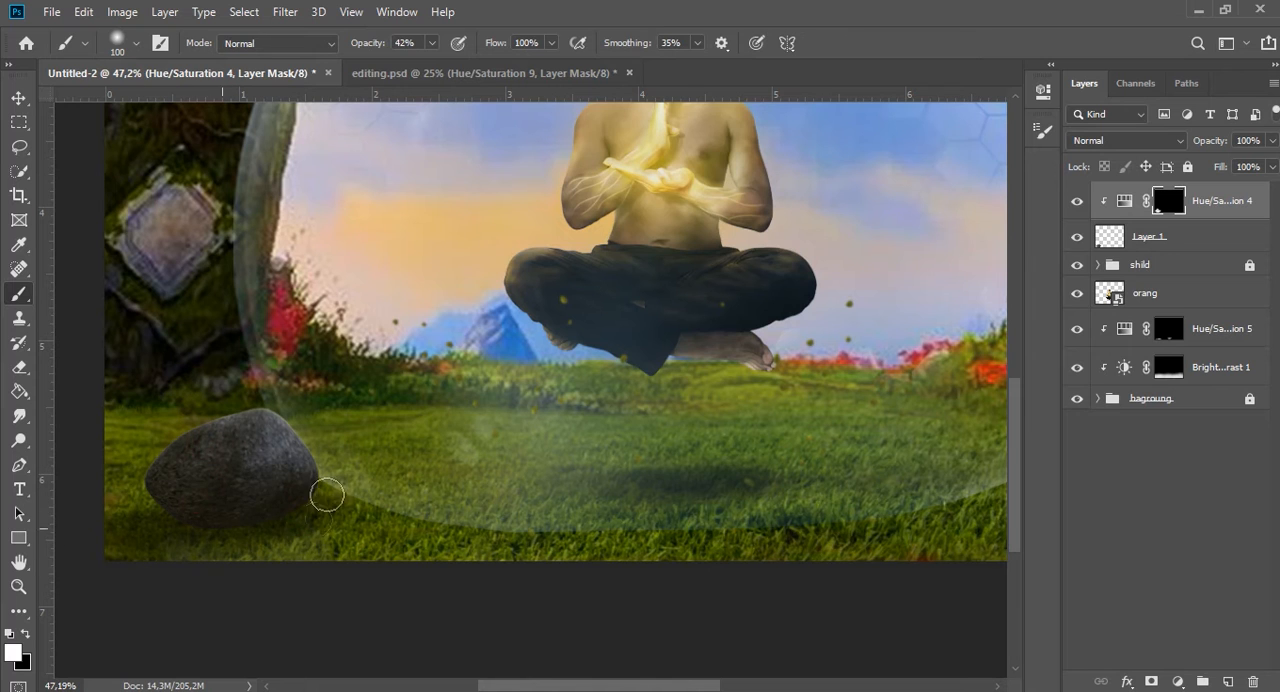
pyautogui.scroll(-3, 312, 578)
pyautogui.scroll(4, 478, 436)
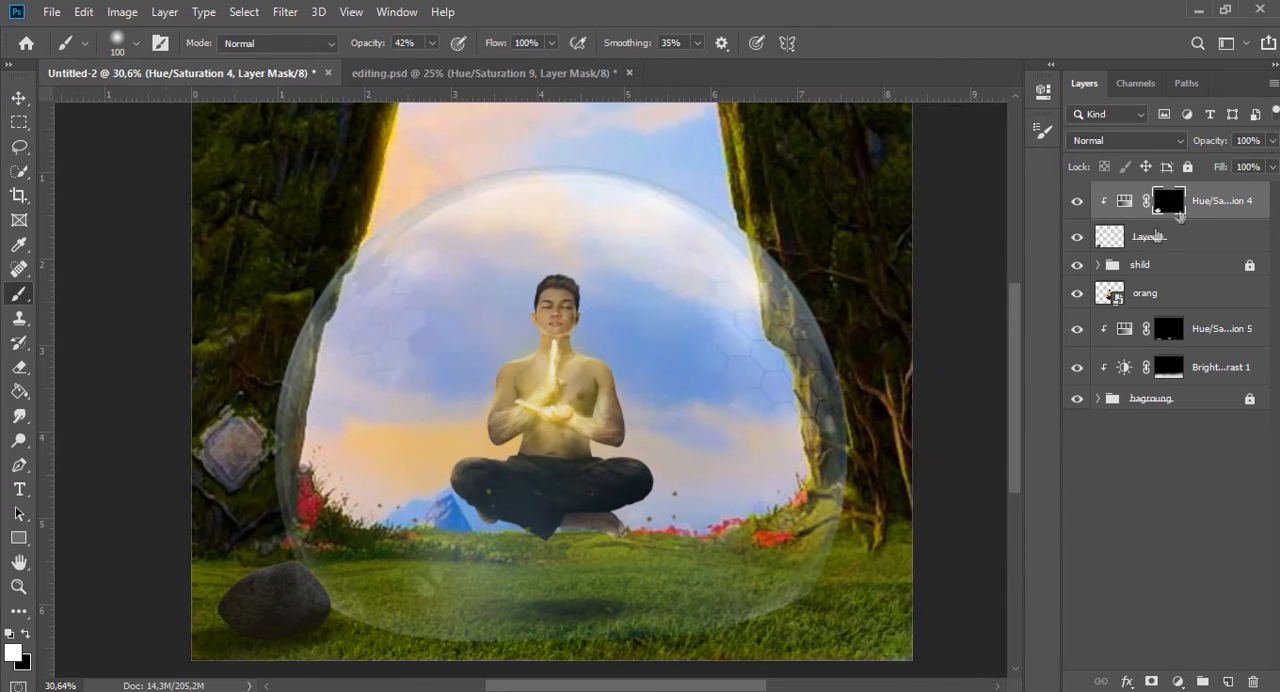
# Add a mask to the large rock's layer and set up a grass-shaped black brush at 175 pixels and 100% opacity for its base.
pyautogui.click(1117, 241)
pyautogui.click(1151, 681)
pyautogui.rightClick(654, 351)
pyautogui.click(776, 481)
pyautogui.click(390, 527)
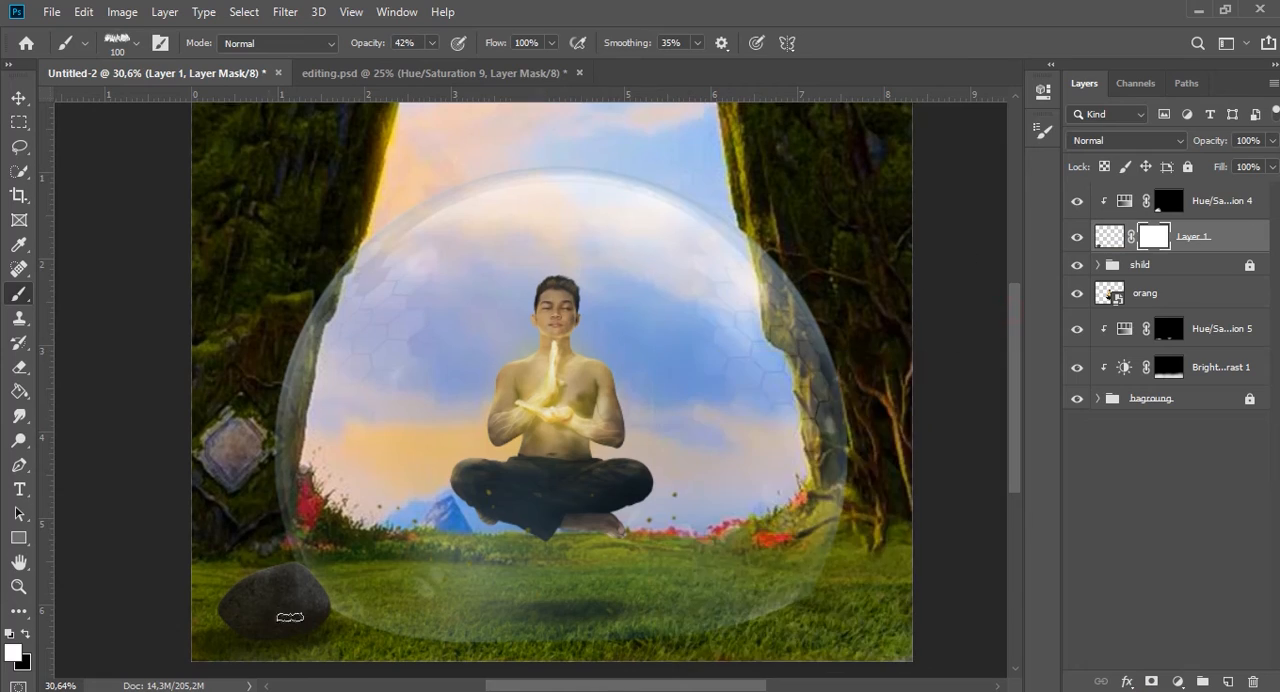
pyautogui.scroll(12, 300, 617)
pyautogui.press('0')
pyautogui.press('x')
pyautogui.press(']')
# Deepen the shadow on the grass around the large rock on the Hue/Saturation 5 mask, using a flattened brush at 24% opacity.
pyautogui.press(']')
pyautogui.press(']')
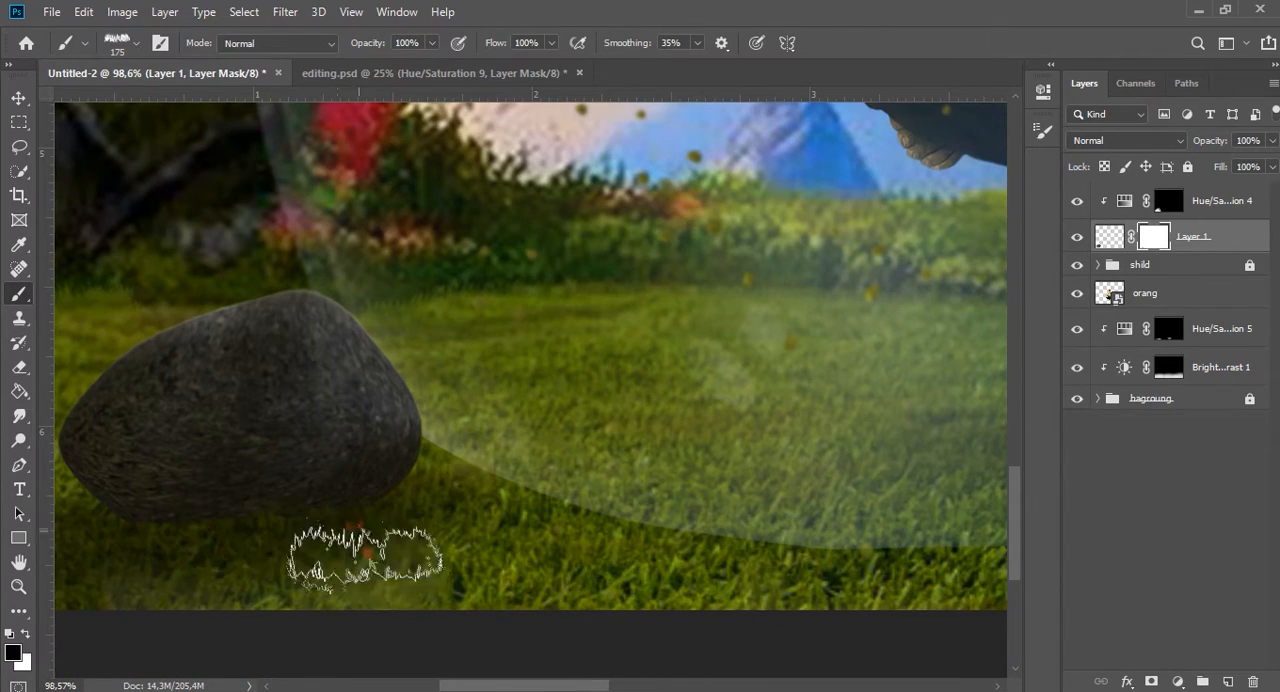
pyautogui.scroll(-3, 134, 514)
pyautogui.press(']')
pyautogui.press(']')
pyautogui.press(']')
pyautogui.press(']')
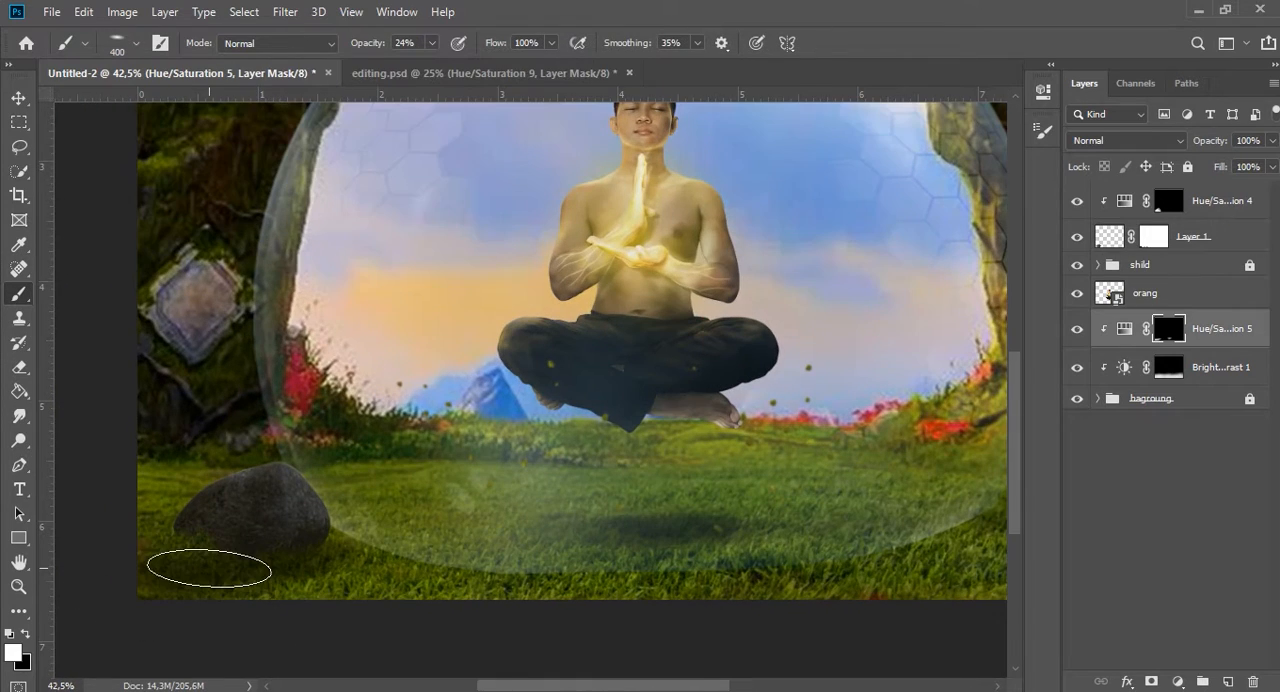
pyautogui.press('[')
pyautogui.press('[')
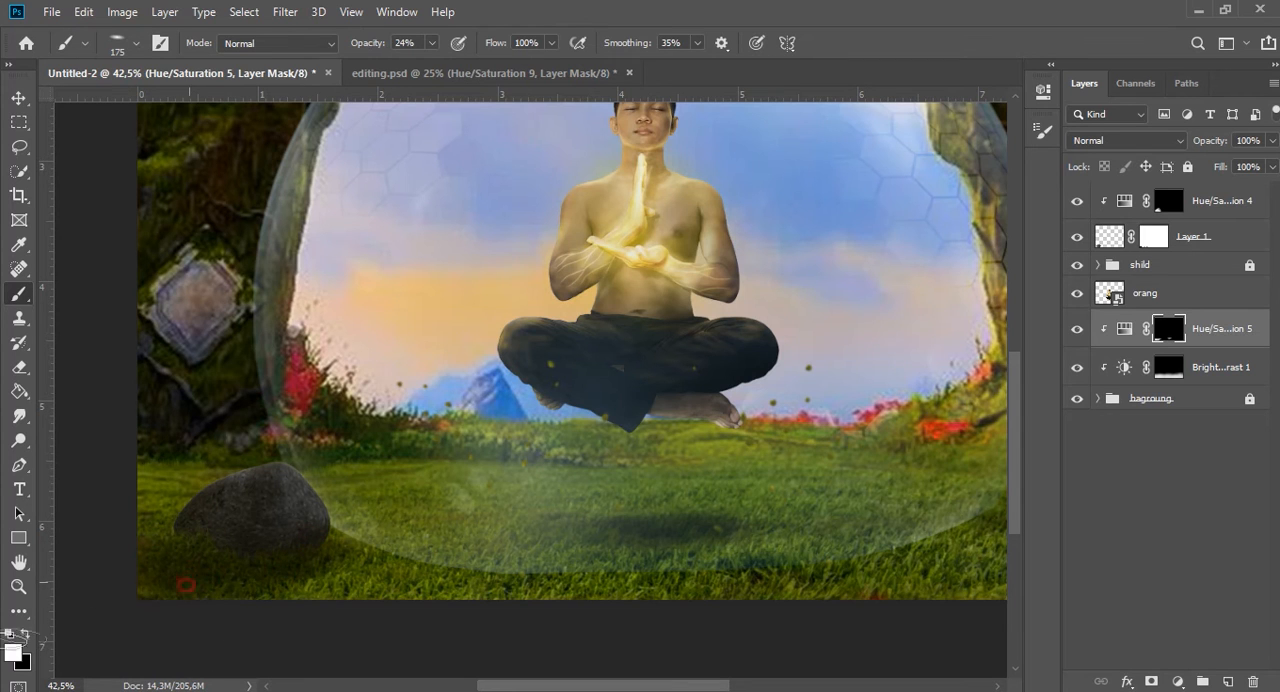
pyautogui.scroll(-3, 437, 587)
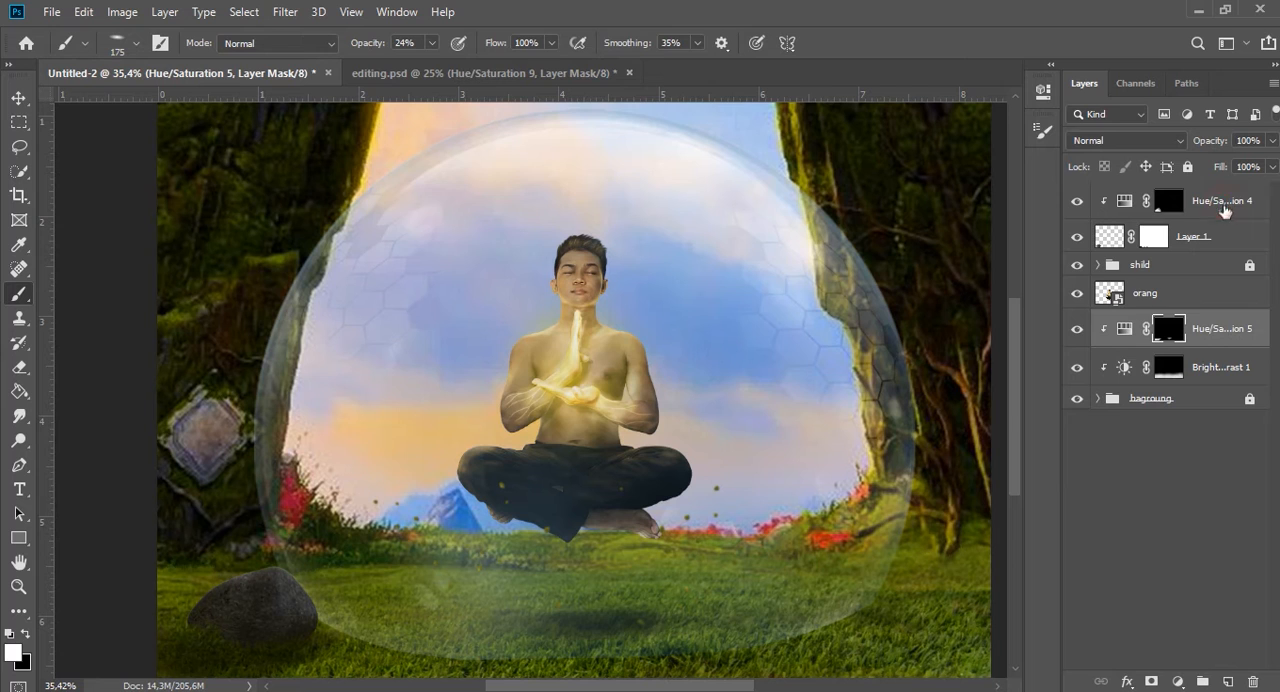
# Clip a second colorized Hue/Saturation adjustment to the large rock with Hue 47, Saturation 62 and Lightness +15.
pyautogui.click(1137, 597)
pyautogui.click(1177, 681)
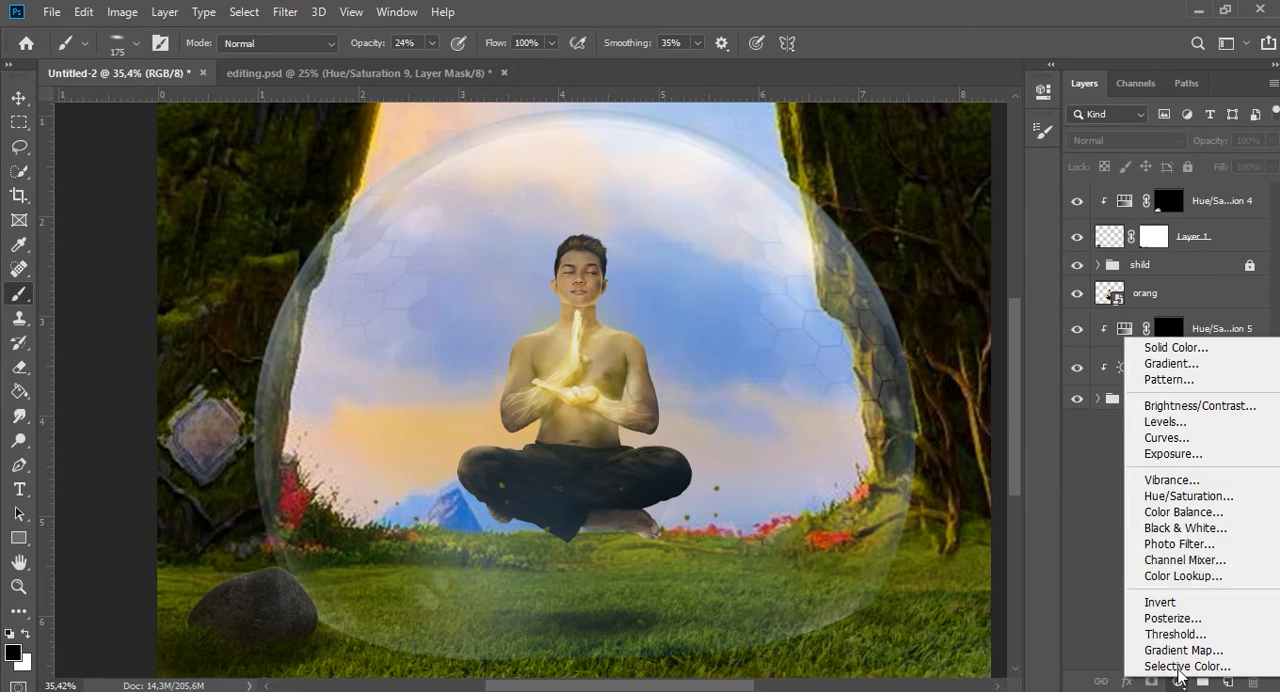
pyautogui.click(1178, 497)
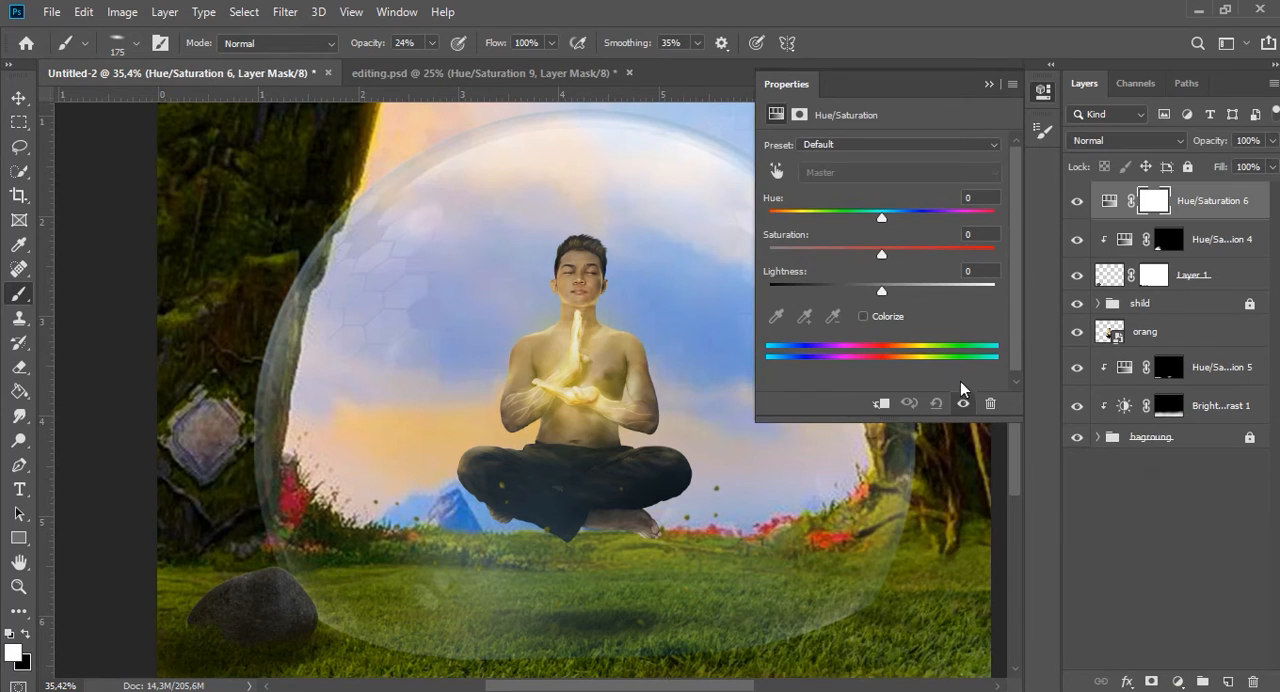
pyautogui.click(880, 403)
pyautogui.moveTo(921, 247); pyautogui.dragTo(928, 245)
pyautogui.click(878, 316)
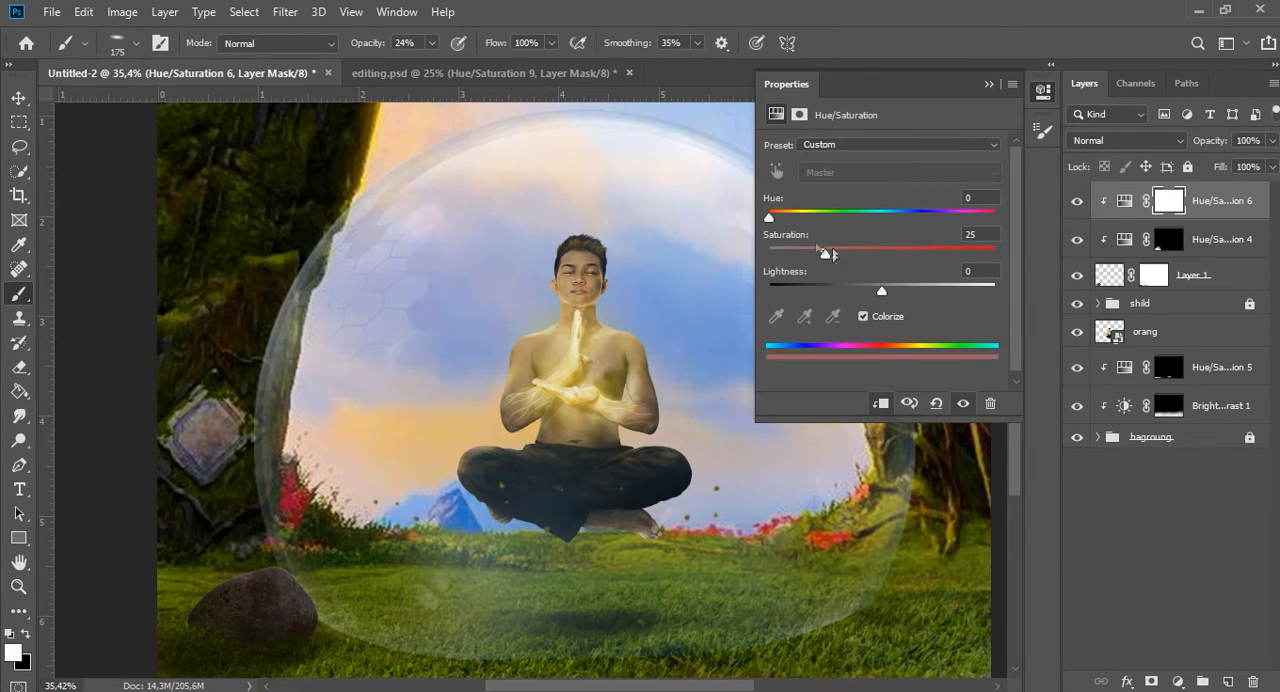
pyautogui.click(908, 248)
pyautogui.moveTo(882, 290)
pyautogui.mouseDown()
pyautogui.moveTo(912, 289)
pyautogui.moveTo(899, 288)
pyautogui.mouseUp()
pyautogui.click(1152, 681)
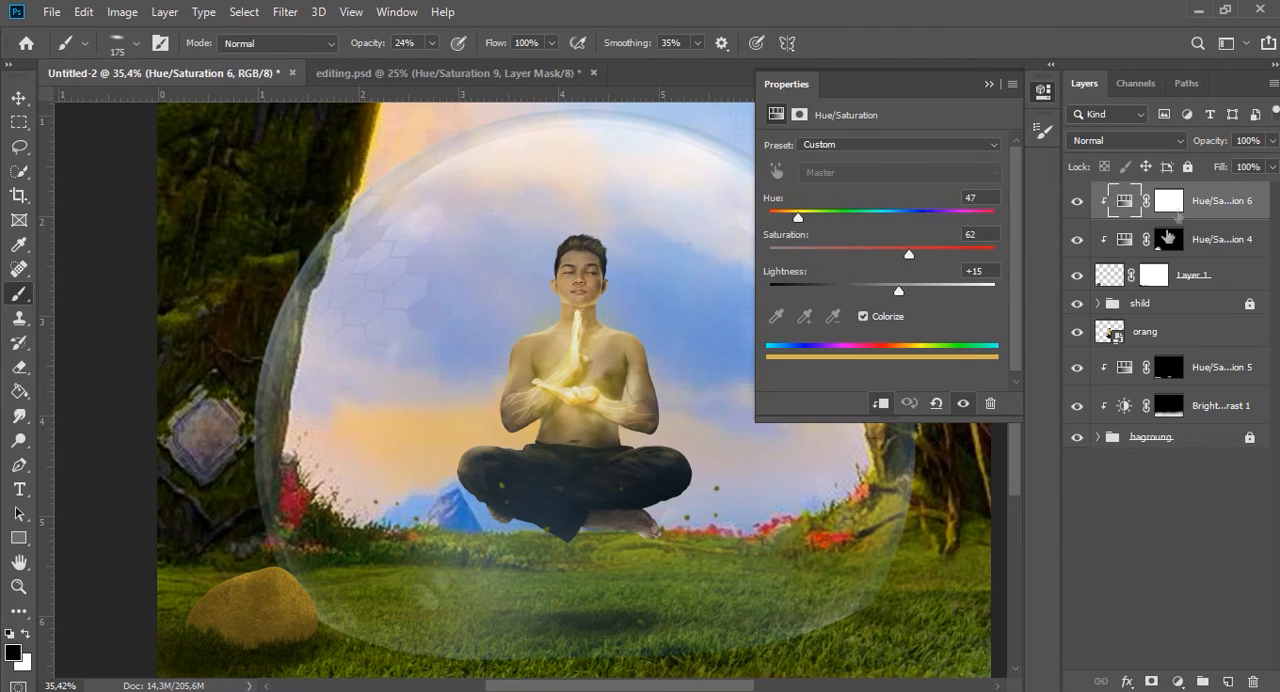
# Invert the new colorized adjustment's mask on the large rock to black and switch to a soft round white brush.
pyautogui.click(1168, 201)
pyautogui.hotkey('ctrl', 'i')
pyautogui.scroll(3, 521, 578)
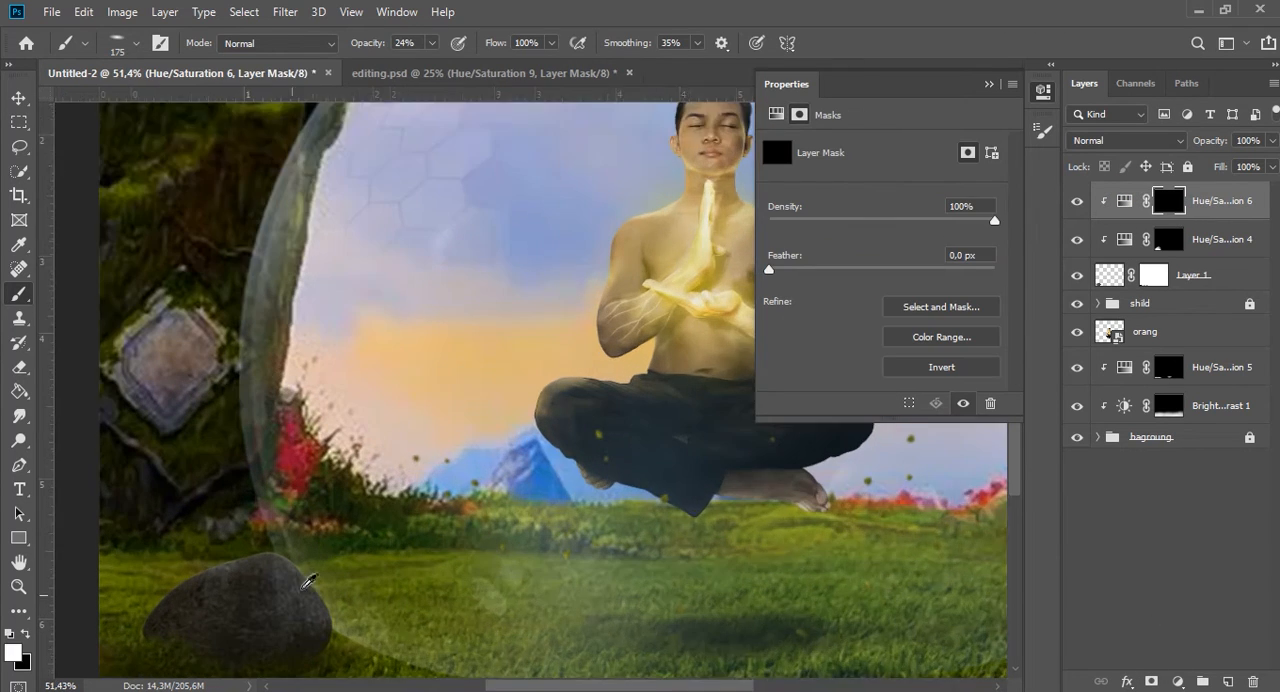
pyautogui.rightClick(421, 460)
pyautogui.click(513, 516)
pyautogui.click(331, 371)
# Paint a warm yellow highlight along the large rock's right side on the mask, with a soft 80-pixel brush at 82% opacity.
pyautogui.moveTo(320, 515)
pyautogui.mouseDown()
pyautogui.moveTo(325, 547)
pyautogui.moveTo(408, 680)
pyautogui.mouseUp()
pyautogui.press('[')
pyautogui.press('[')
pyautogui.press('[')
pyautogui.press('[')
pyautogui.press('[')
pyautogui.scroll(2, 351, 586)
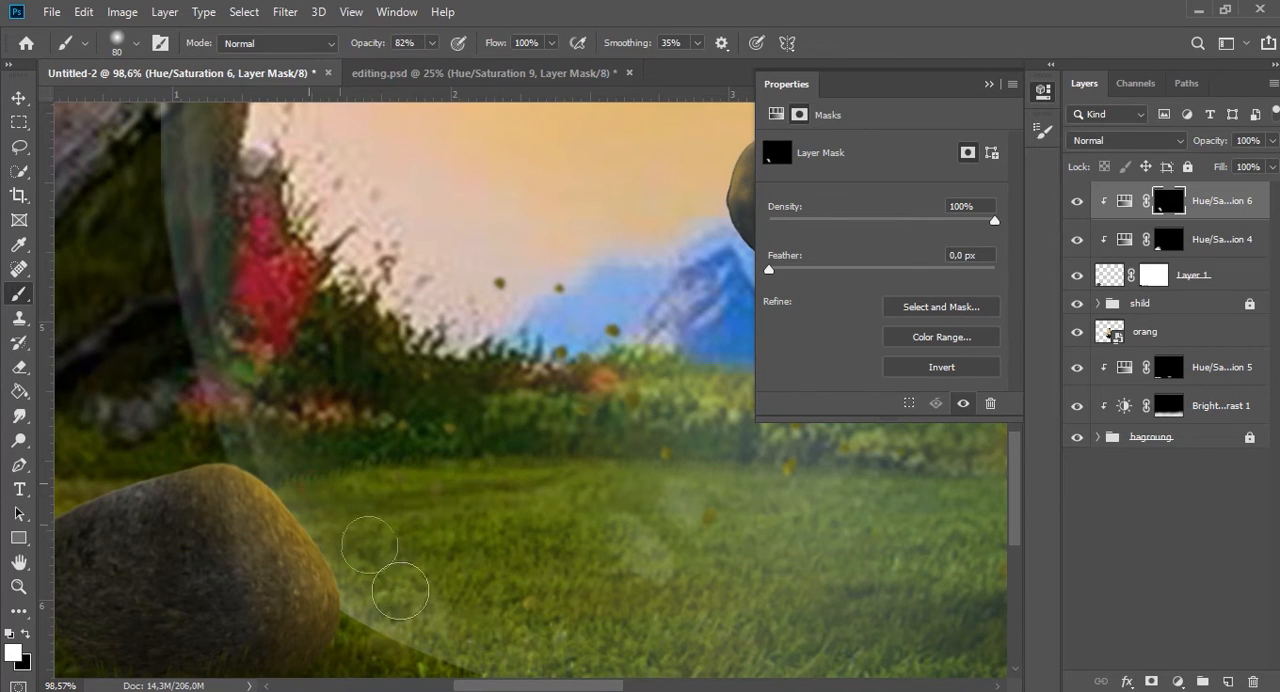
pyautogui.scroll(-7, 391, 651)
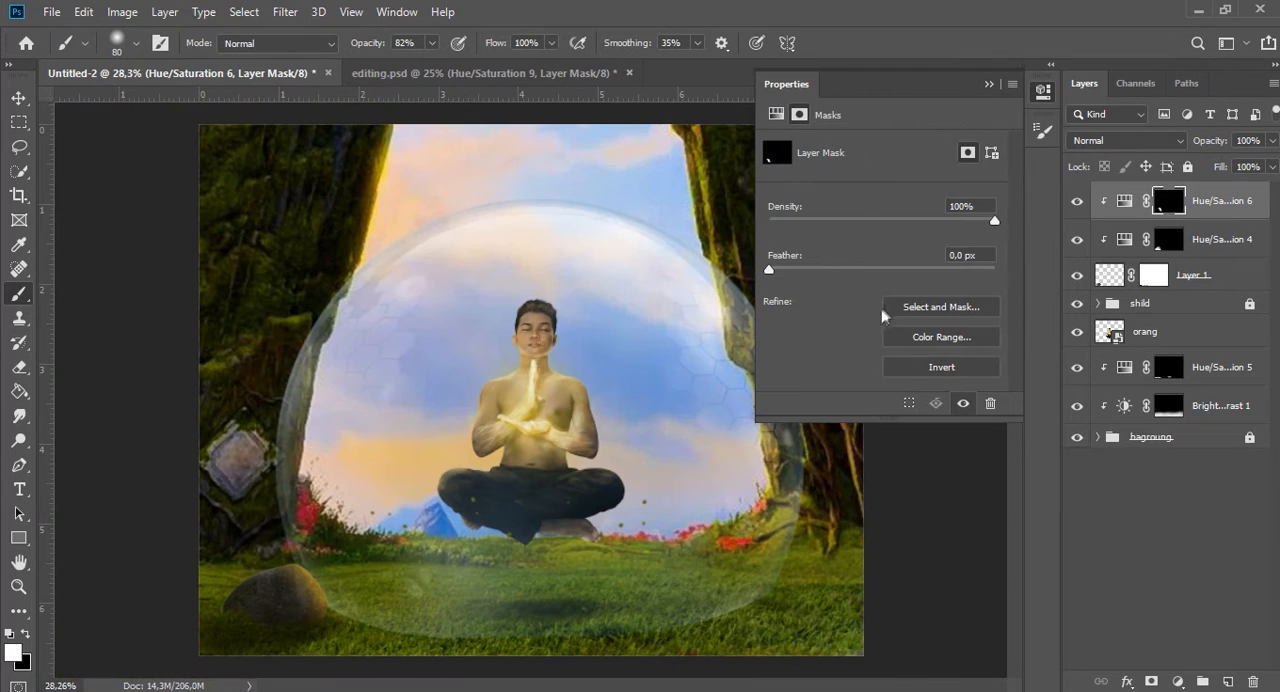
pyautogui.click(987, 84)
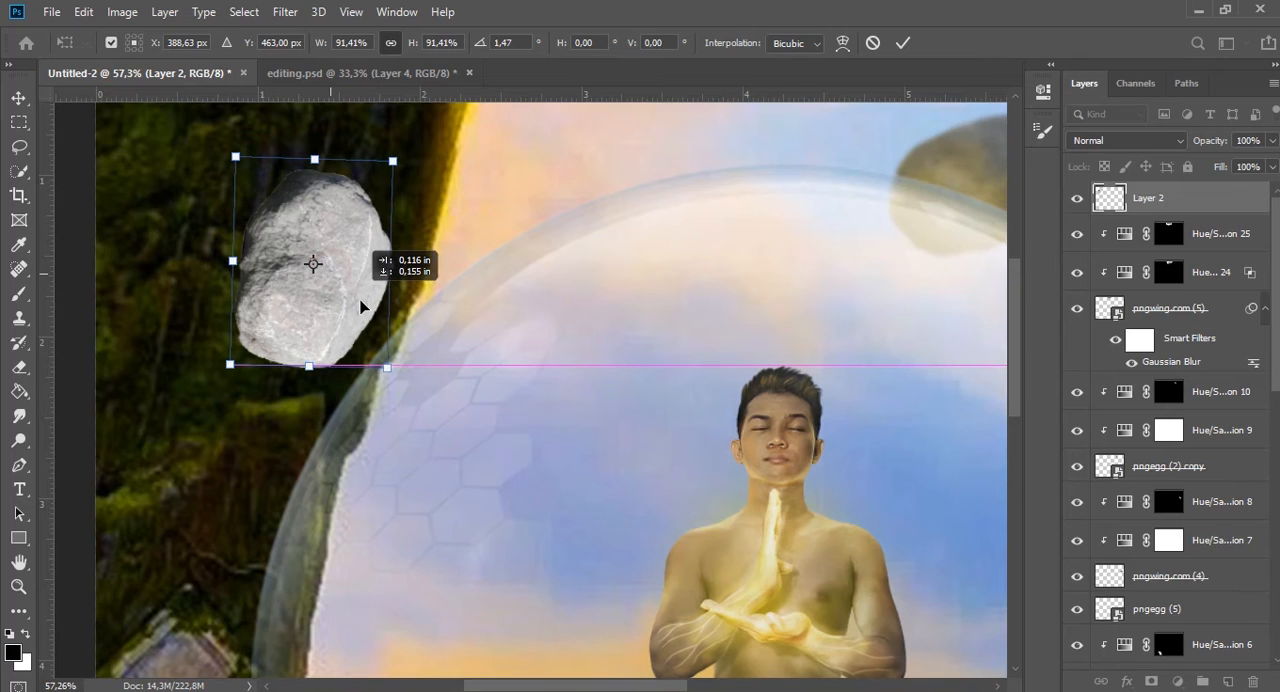
# Scale the new Layer 2 rock to about 88.9% and position it over the bubble's upper-left edge beside the arch pillar.
pyautogui.moveTo(362, 306); pyautogui.dragTo(336, 281)
pyautogui.moveTo(367, 135); pyautogui.dragTo(367, 134)
pyautogui.moveTo(337, 272); pyautogui.dragTo(420, 390)
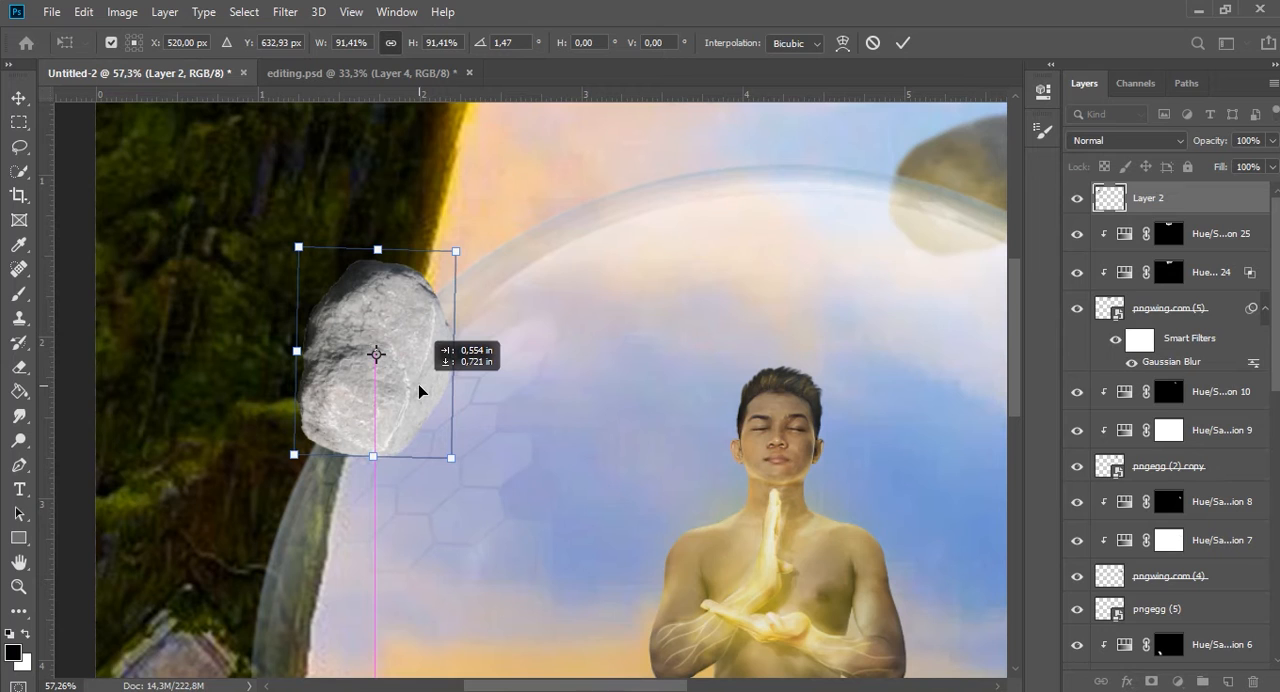
pyautogui.moveTo(456, 252); pyautogui.dragTo(451, 258)
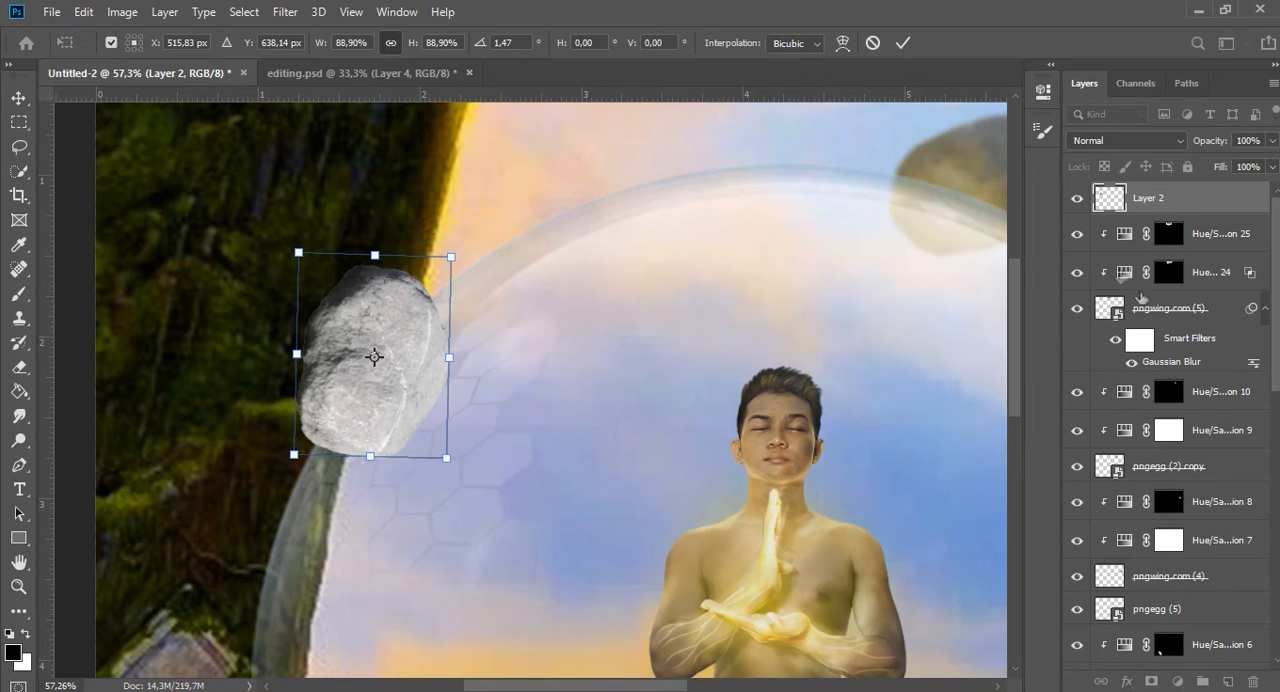
pyautogui.click(903, 43)
# Clip a Hue/Saturation adjustment with Lightness -65 to the Layer 2 rock.
pyautogui.click(1176, 681)
pyautogui.click(1150, 486)
pyautogui.click(881, 403)
pyautogui.click(870, 290)
pyautogui.moveTo(868, 294); pyautogui.dragTo(808, 290)
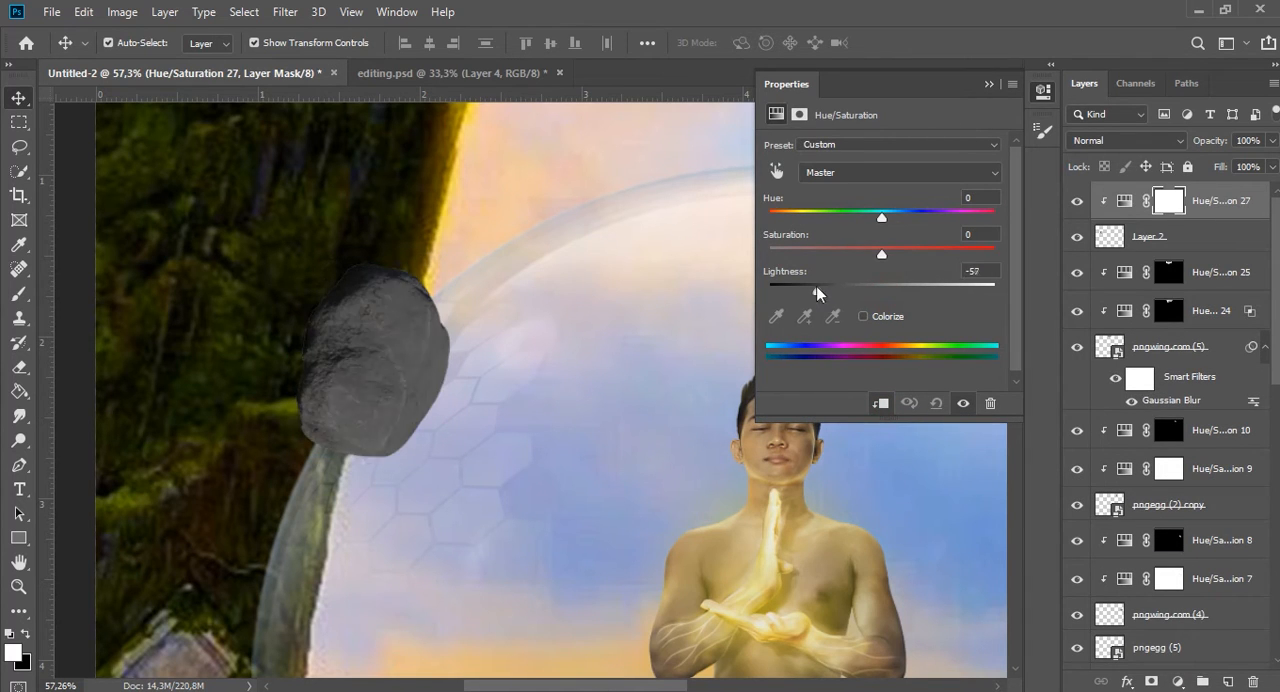
# Split the darkening adjustment's Blend If white slider for the underlying layer to 174 / 255.
pyautogui.click(1127, 681)
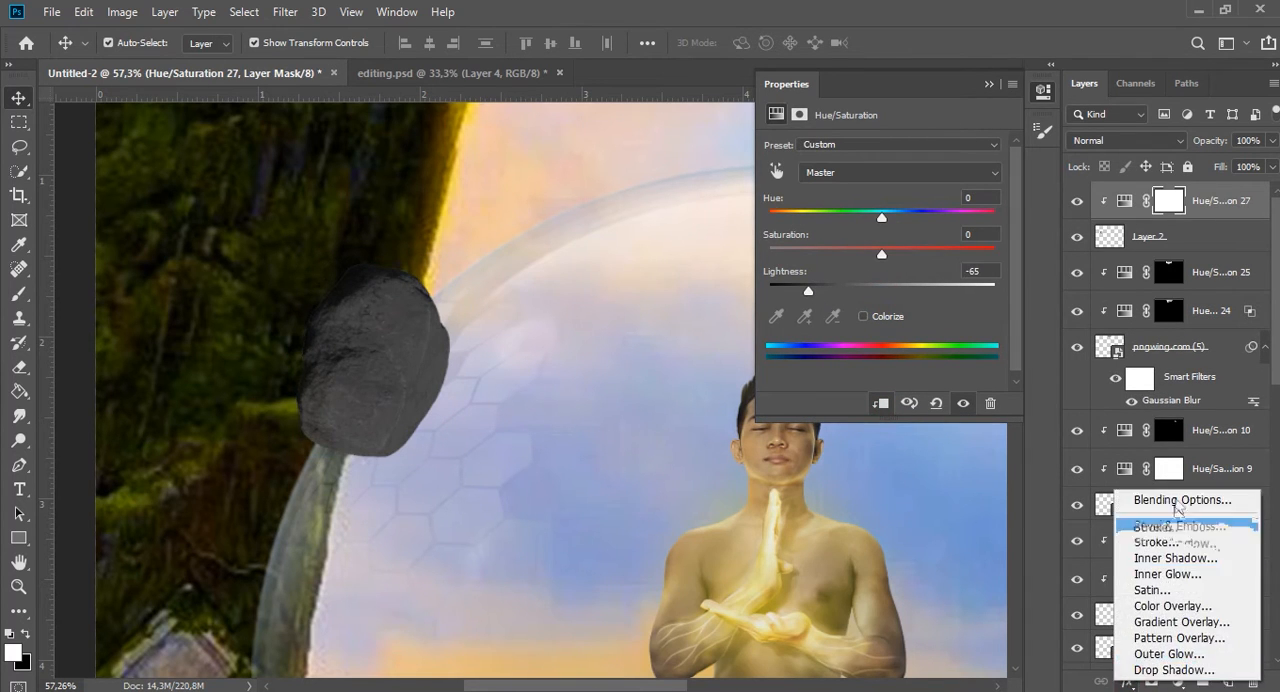
pyautogui.click(1165, 506)
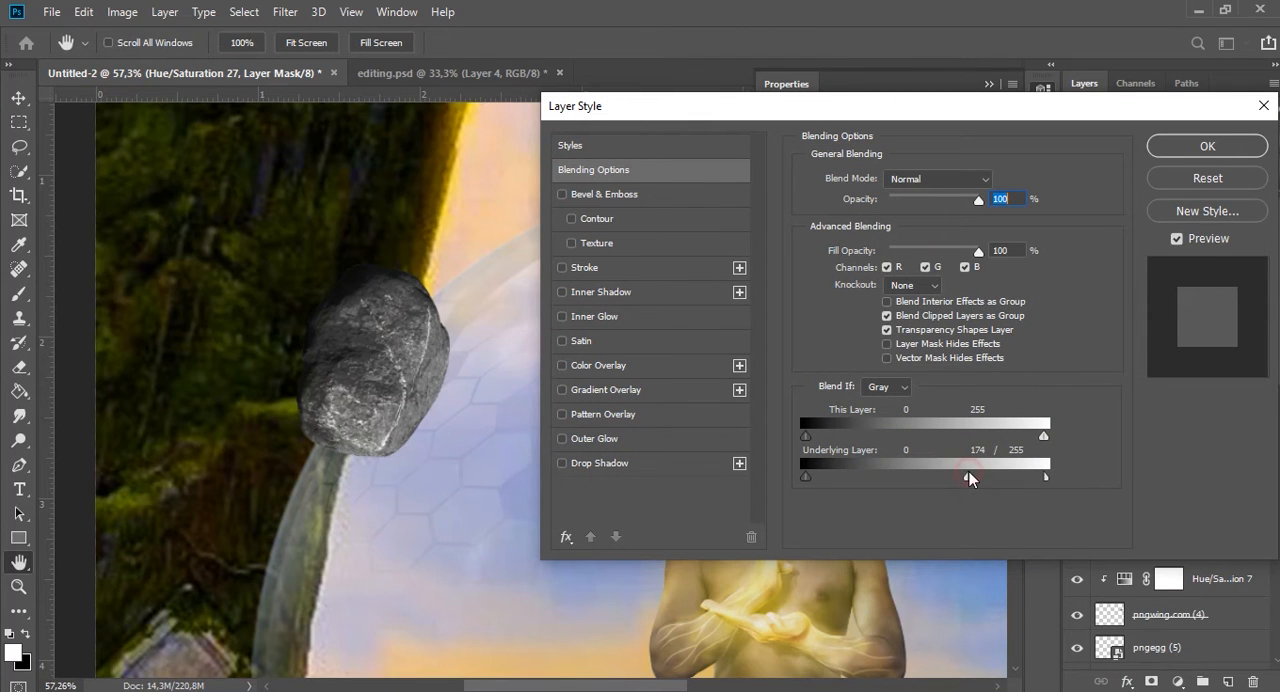
pyautogui.click(1199, 140)
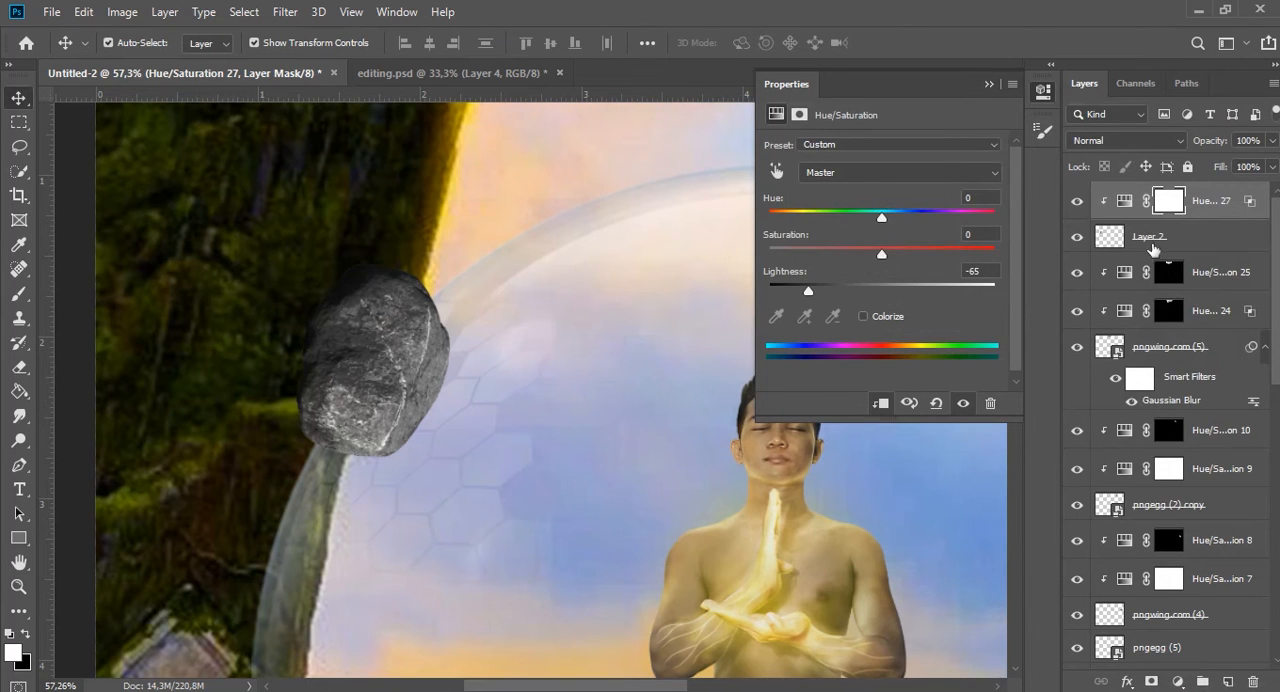
# Clip a second Hue/Saturation adjustment to the Layer 2 rock, colorized to a strongly saturated, slightly lightened golden yellow.
pyautogui.click(1178, 681)
pyautogui.click(1190, 506)
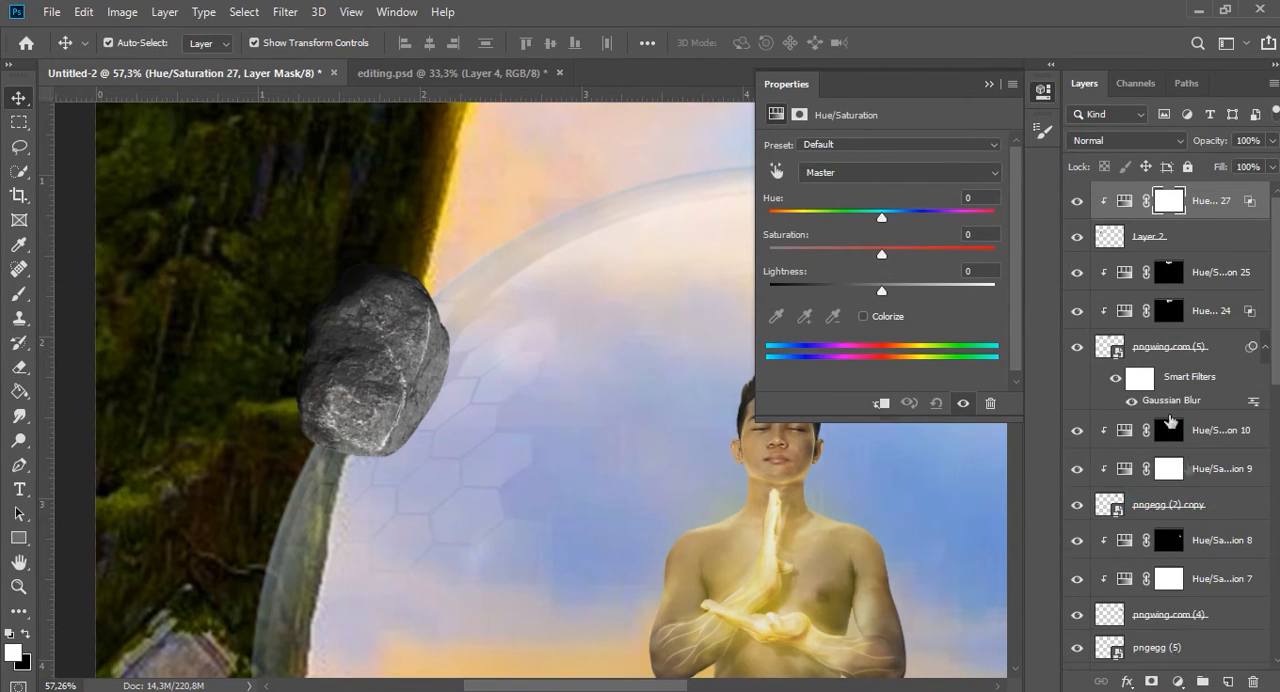
pyautogui.moveTo(883, 256); pyautogui.dragTo(940, 252)
pyautogui.click(880, 403)
pyautogui.click(863, 316)
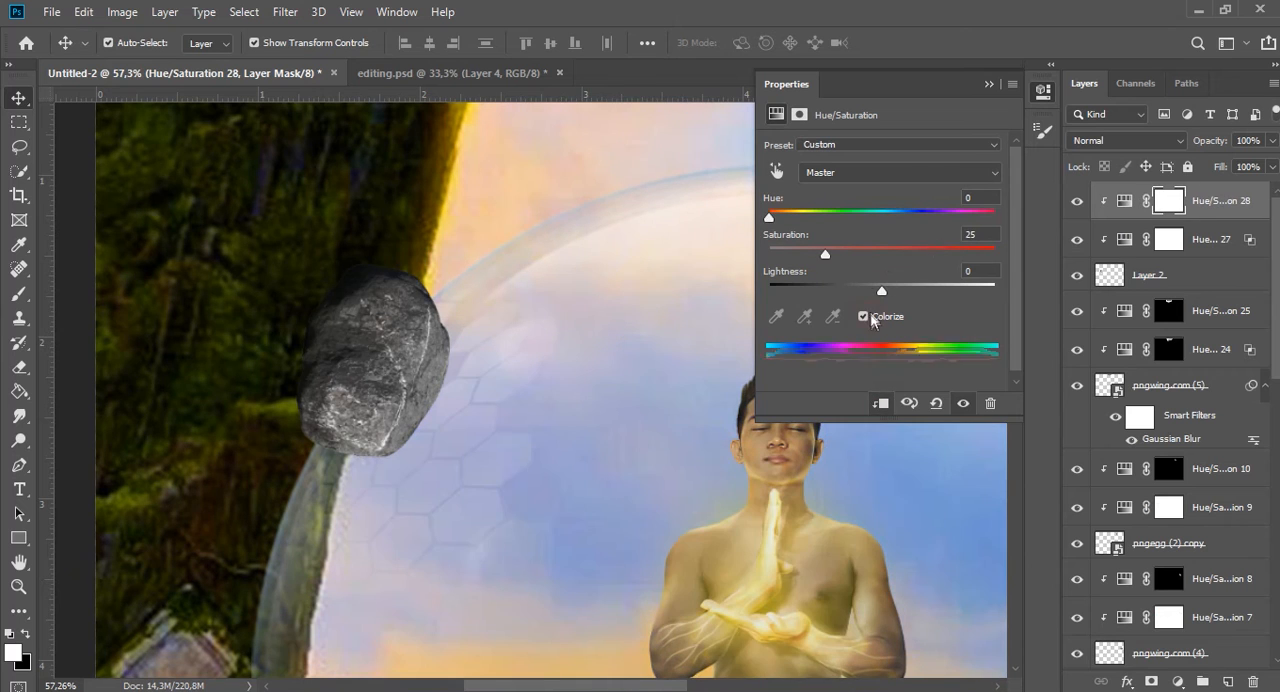
pyautogui.moveTo(771, 216); pyautogui.dragTo(800, 218)
pyautogui.moveTo(866, 257); pyautogui.dragTo(1003, 259)
pyautogui.moveTo(882, 291); pyautogui.dragTo(895, 291)
pyautogui.click(990, 85)
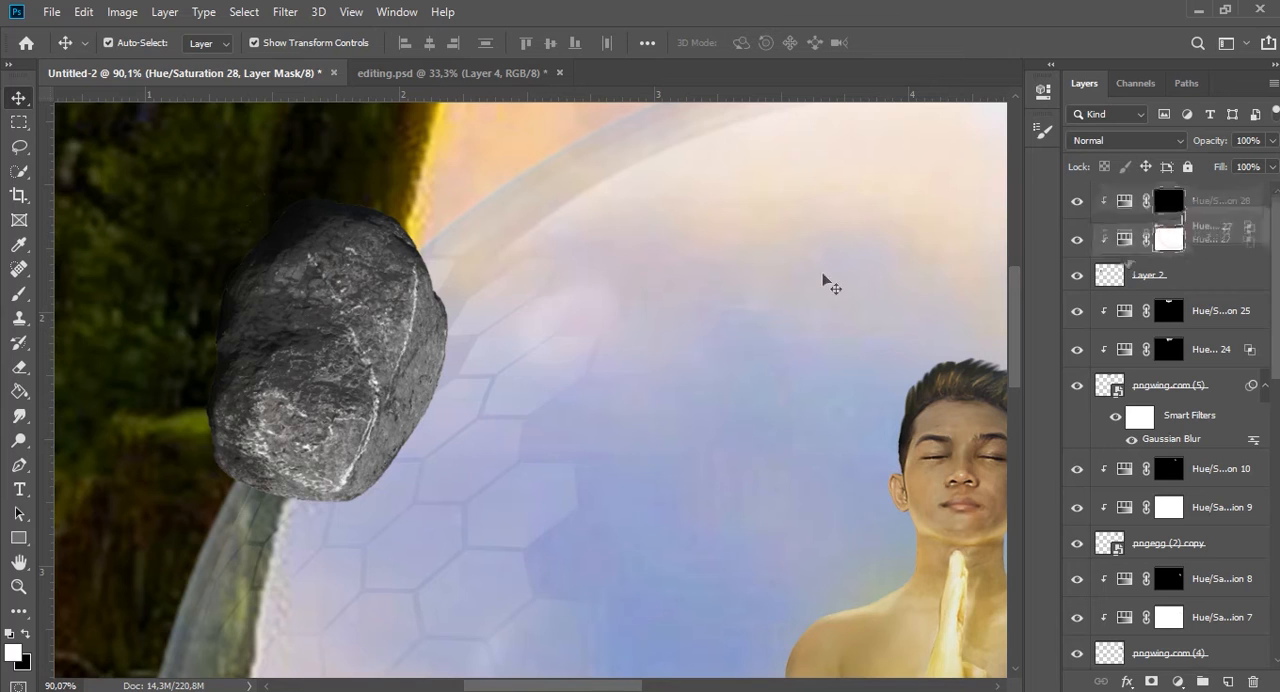
# Invert both adjustment masks to black and paint the rock's left-side shadow on the darkening mask with a soft white low-opacity brush.
pyautogui.hotkey('ctrl', 'i')
pyautogui.press('b')
pyautogui.moveTo(313, 289)
pyautogui.mouseDown()
pyautogui.moveTo(272, 296)
pyautogui.moveTo(290, 392)
pyautogui.moveTo(328, 394)
pyautogui.moveTo(222, 420)
pyautogui.moveTo(306, 523)
pyautogui.moveTo(222, 470)
pyautogui.moveTo(313, 498)
pyautogui.mouseUp()
pyautogui.press('[')
pyautogui.press('[')
pyautogui.press('[')
pyautogui.press('[')
pyautogui.moveTo(290, 436)
pyautogui.mouseDown()
pyautogui.moveTo(397, 244)
pyautogui.moveTo(356, 271)
pyautogui.moveTo(309, 543)
pyautogui.moveTo(300, 514)
pyautogui.moveTo(206, 472)
pyautogui.mouseUp()
# Paint a yellow rim light down the rock's right edge on the Hue/Saturation 28 mask, using a 100-pixel brush at 79% opacity.
pyautogui.hotkey('alt', ']')
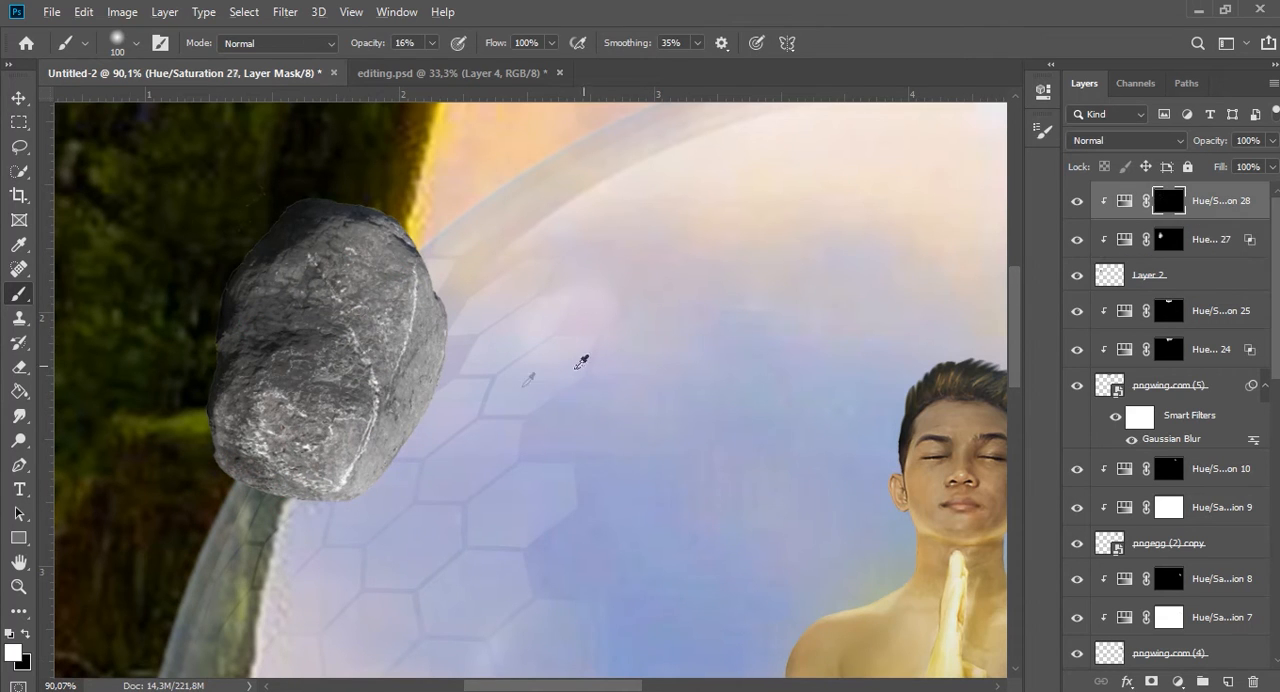
pyautogui.scroll(5, 495, 430)
pyautogui.press('7')
pyautogui.press('9')
pyautogui.moveTo(428, 307)
pyautogui.mouseDown()
pyautogui.moveTo(223, 586)
pyautogui.moveTo(450, 246)
pyautogui.moveTo(348, 505)
pyautogui.moveTo(187, 645)
pyautogui.mouseUp()
pyautogui.scroll(-3, 187, 650)
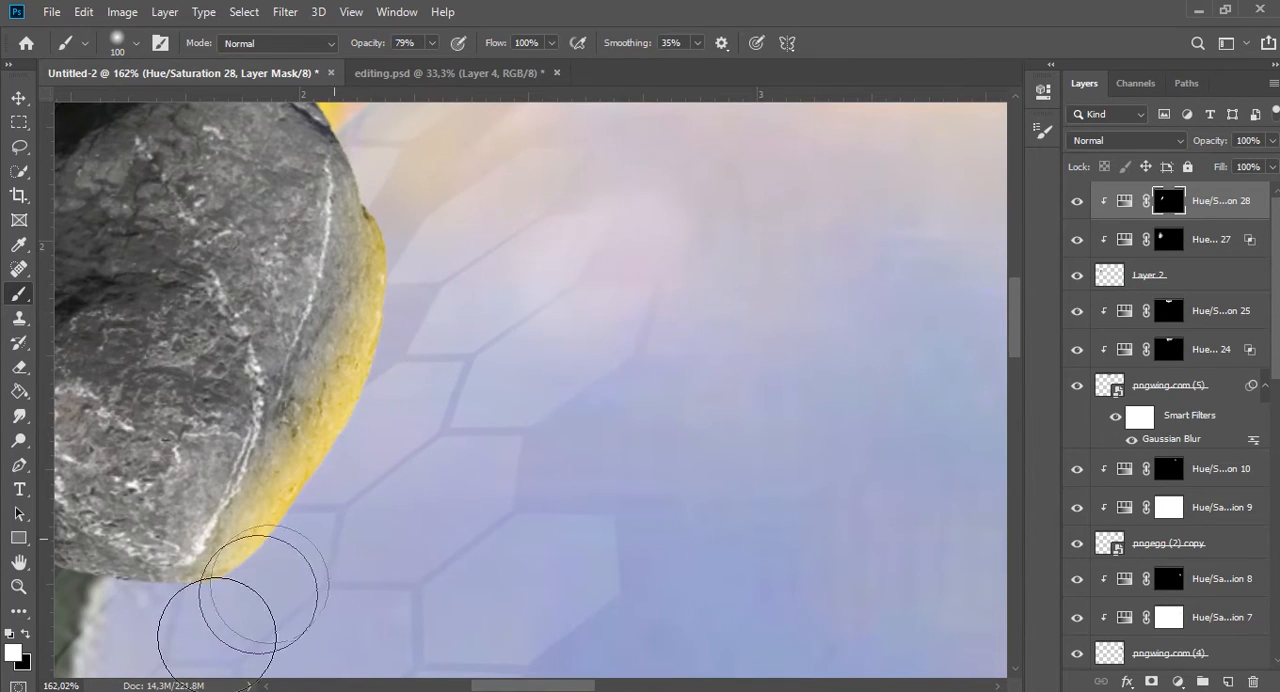
pyautogui.scroll(-3, 376, 220)
pyautogui.scroll(-2, 376, 220)
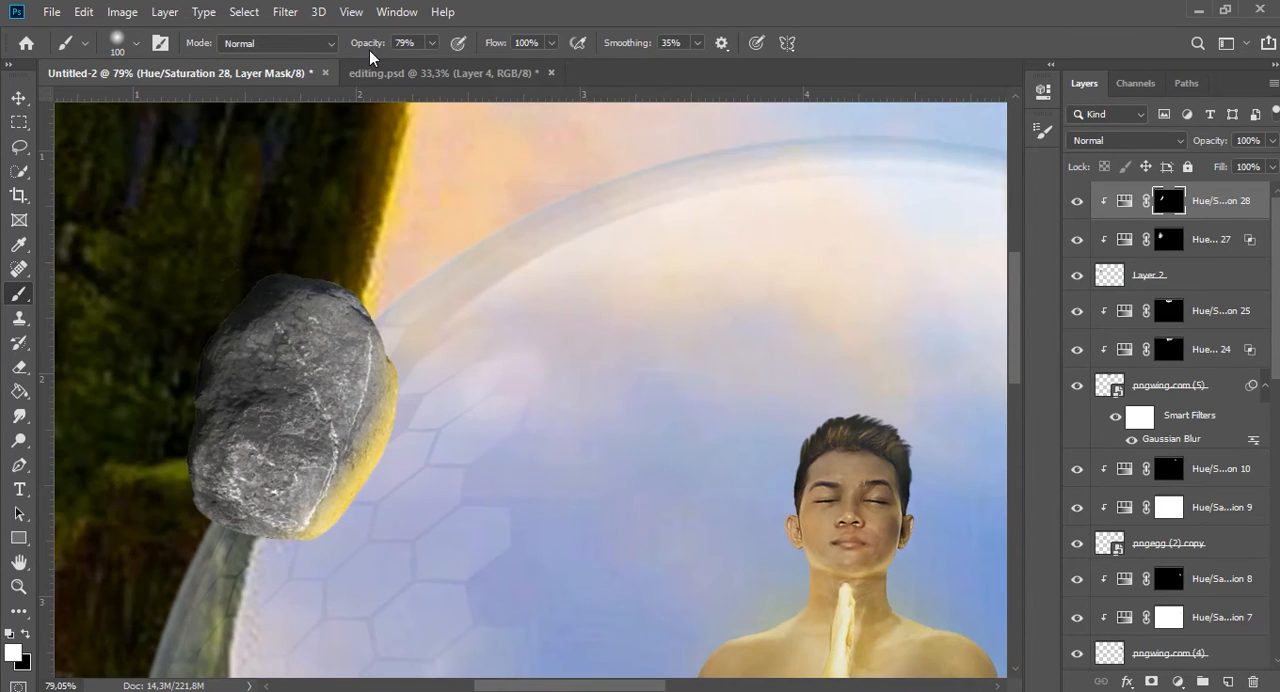
# Add faint yellow light along the rock's cracks on the same mask with a 10-pixel brush at 18% opacity.
pyautogui.moveTo(323, 40); pyautogui.dragTo(286, 563)
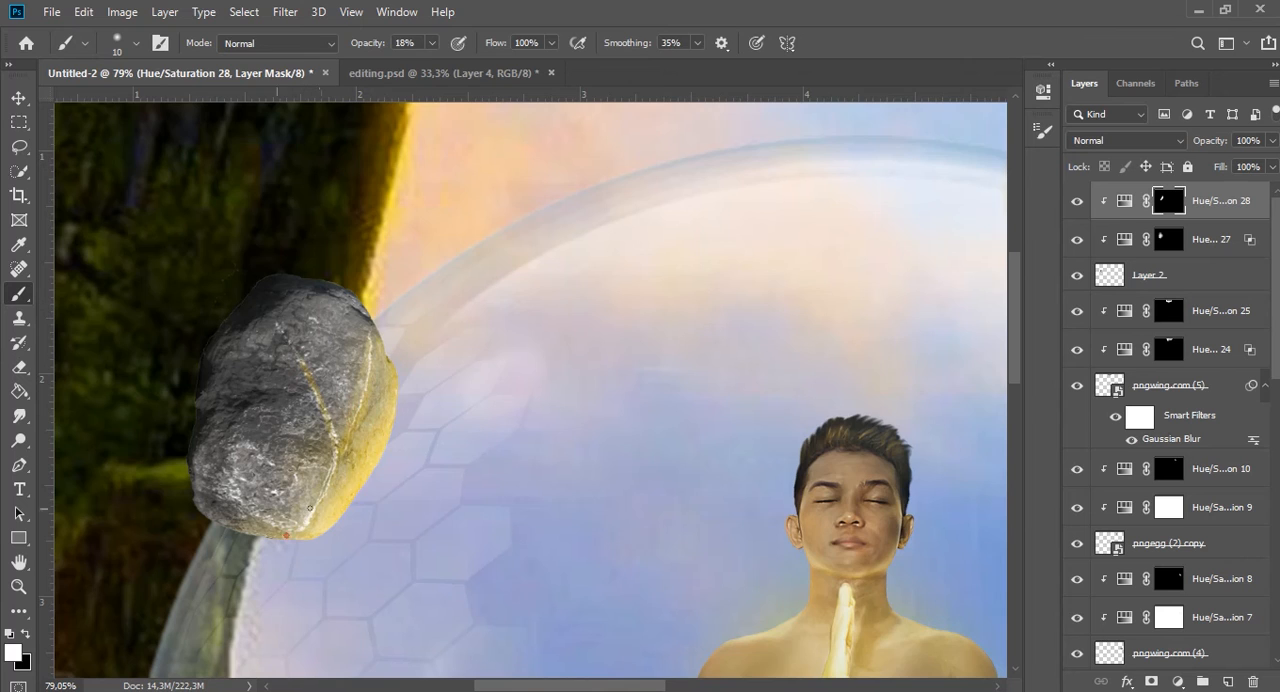
pyautogui.scroll(-5, 366, 412)
pyautogui.scroll(4, 359, 294)
pyautogui.scroll(2, 359, 294)
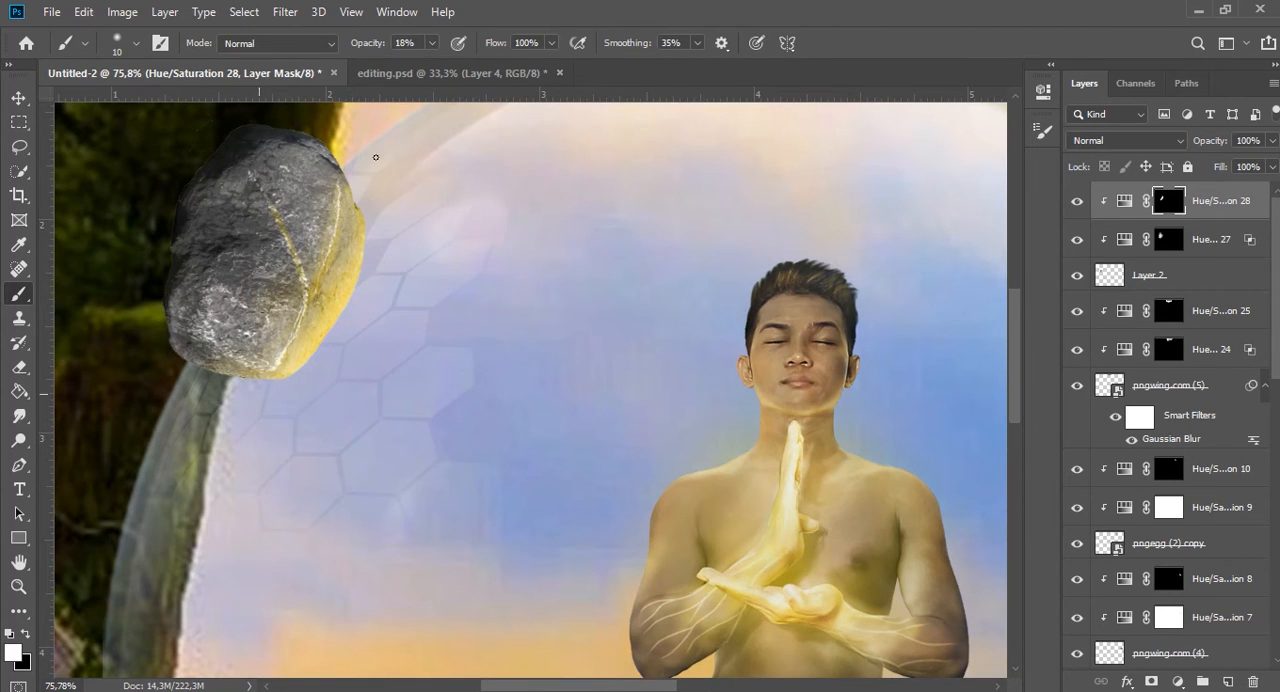
pyautogui.scroll(-1, 334, 326)
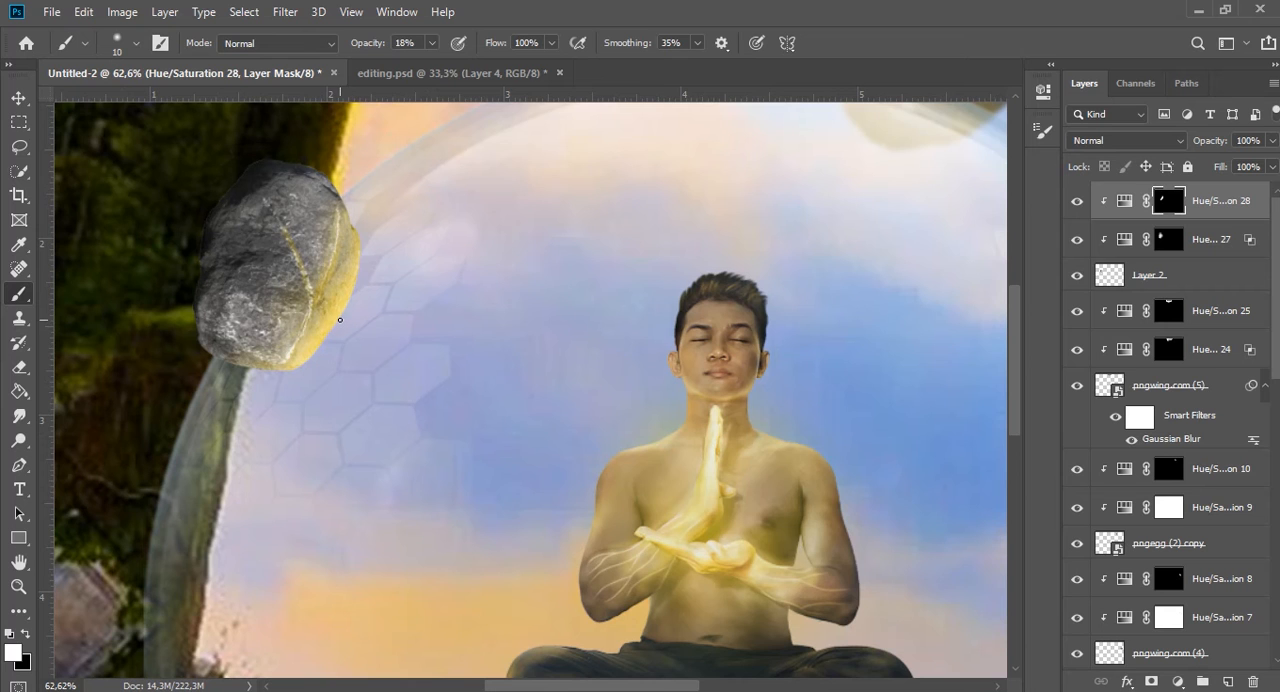
# Place the water ripple image, scale it down, rotate it about -57° and position it around the rock on the bubble's left edge.
pyautogui.press('v')
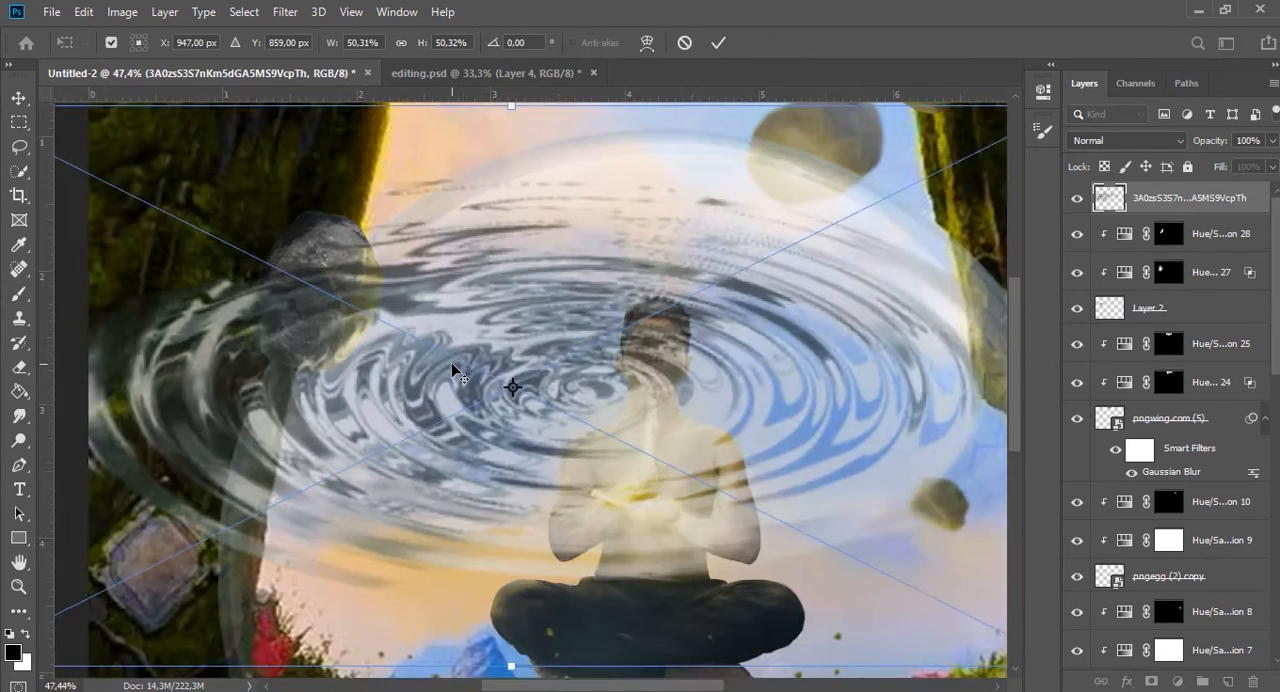
pyautogui.scroll(-2, 454, 368)
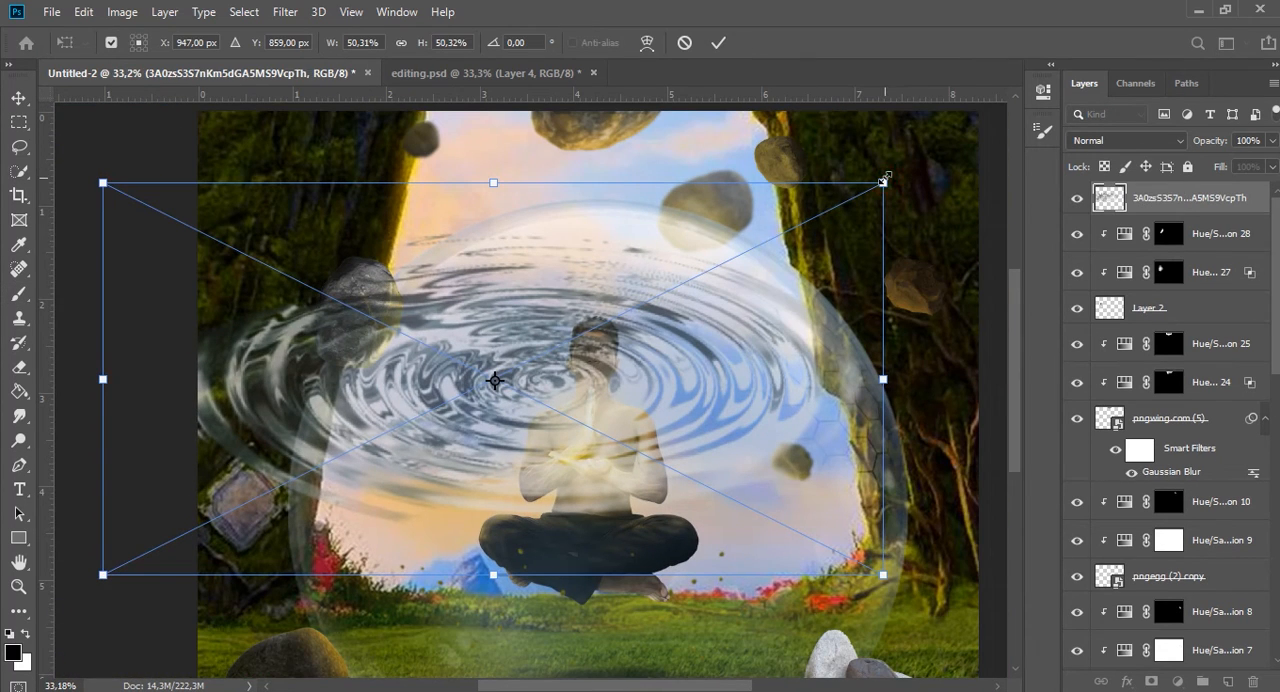
pyautogui.moveTo(905, 183); pyautogui.dragTo(660, 50)
pyautogui.moveTo(918, 279); pyautogui.dragTo(529, 412)
pyautogui.moveTo(542, 382); pyautogui.dragTo(534, 296)
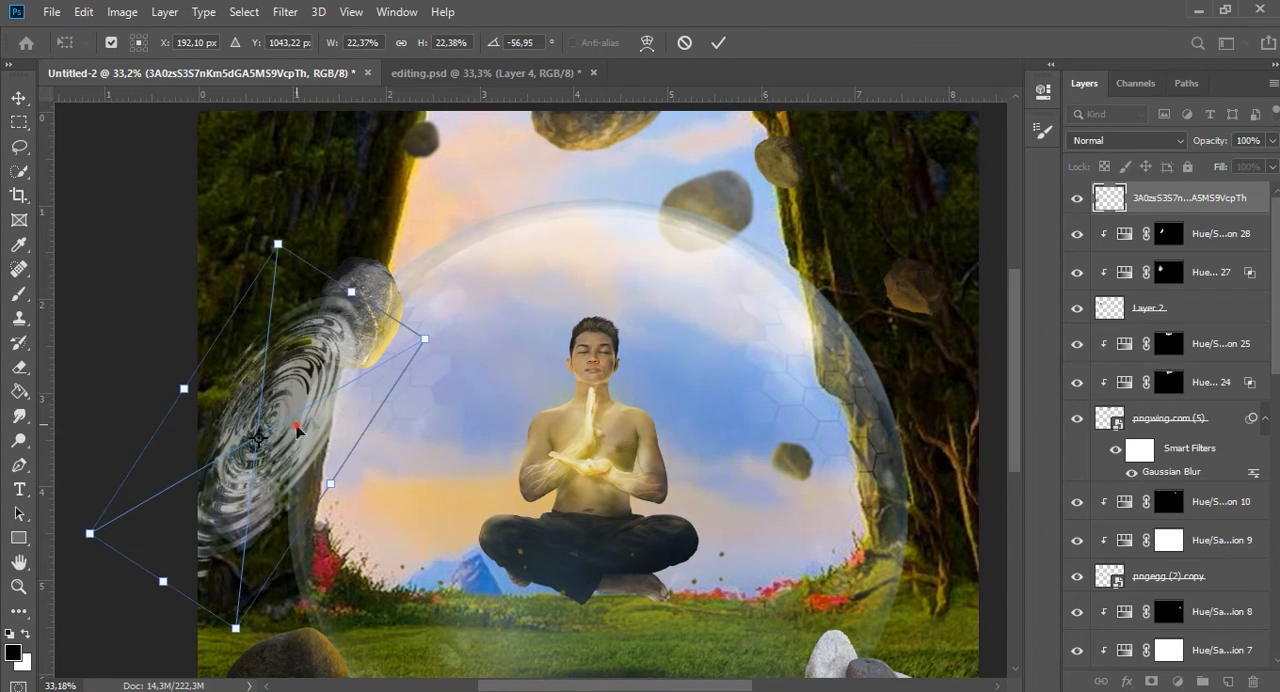
pyautogui.moveTo(301, 431); pyautogui.dragTo(466, 316)
pyautogui.scroll(2, 466, 317)
pyautogui.moveTo(643, 193); pyautogui.dragTo(431, 319)
pyautogui.press('Return')
# Move the ripple layer beneath the Layer 2 rock and refit it so the rings emerge from behind the rock's right side.
pyautogui.moveTo(1208, 202); pyautogui.dragTo(1190, 329)
pyautogui.scroll(3, 315, 355)
pyautogui.scroll(1, 335, 358)
pyautogui.press('v')
pyautogui.moveTo(327, 421); pyautogui.dragTo(407, 370)
pyautogui.moveTo(505, 215); pyautogui.dragTo(547, 269)
pyautogui.click(713, 44)
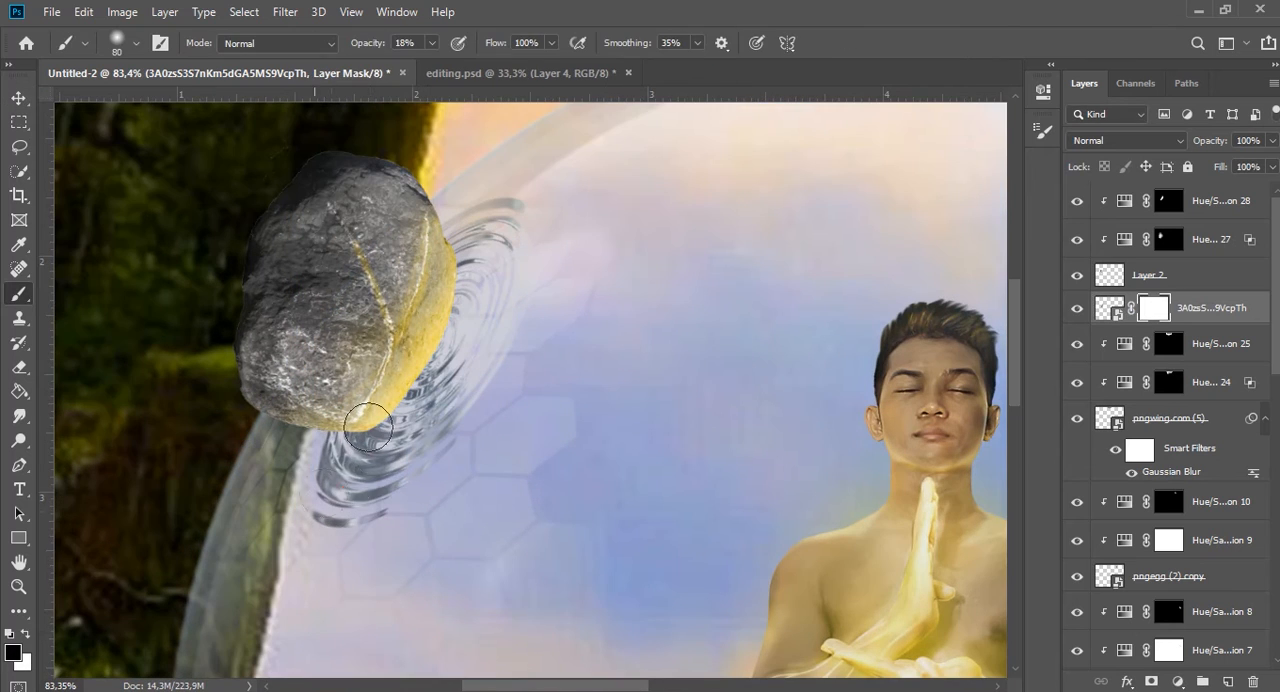
# Fade the ripples around the rock on their layer mask with a soft black 80-pixel brush at 18% opacity.
pyautogui.moveTo(369, 509)
pyautogui.mouseDown()
pyautogui.moveTo(327, 491)
pyautogui.moveTo(445, 456)
pyautogui.moveTo(418, 412)
pyautogui.moveTo(385, 436)
pyautogui.moveTo(487, 302)
pyautogui.moveTo(479, 194)
pyautogui.moveTo(373, 510)
pyautogui.moveTo(362, 521)
pyautogui.moveTo(335, 512)
pyautogui.moveTo(480, 440)
pyautogui.moveTo(314, 501)
pyautogui.moveTo(358, 458)
pyautogui.mouseUp()
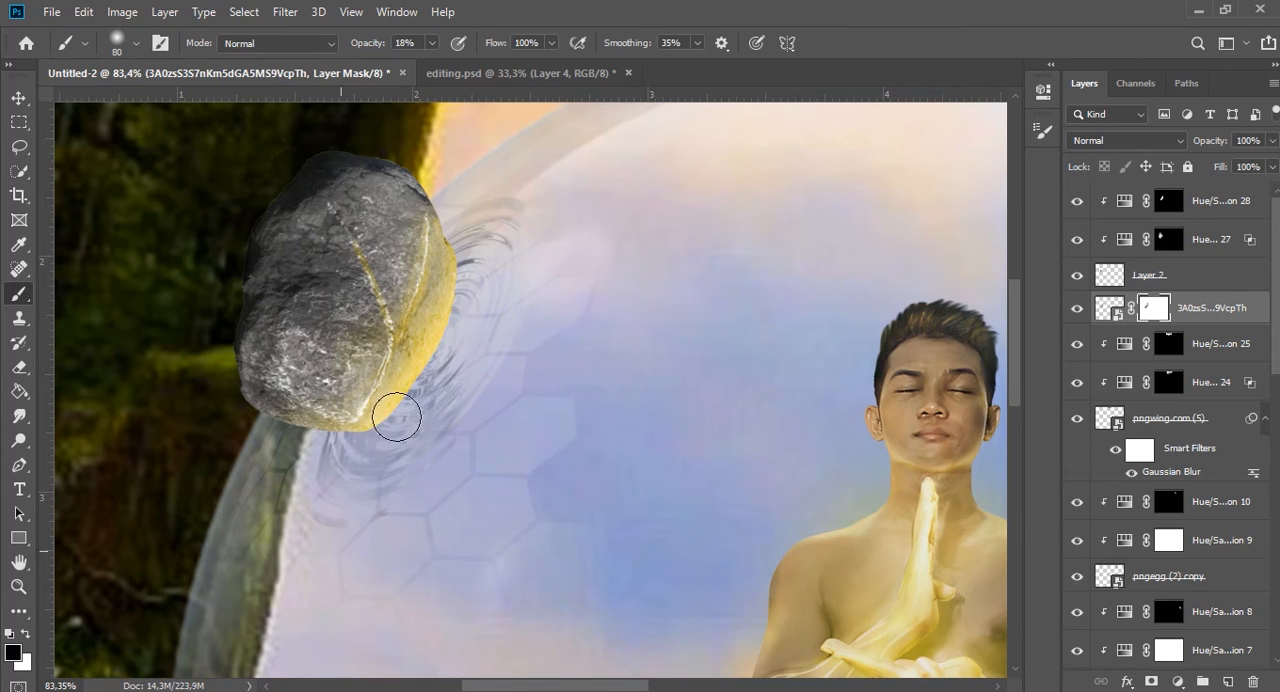
pyautogui.scroll(-3, 514, 294)
pyautogui.scroll(1, 540, 298)
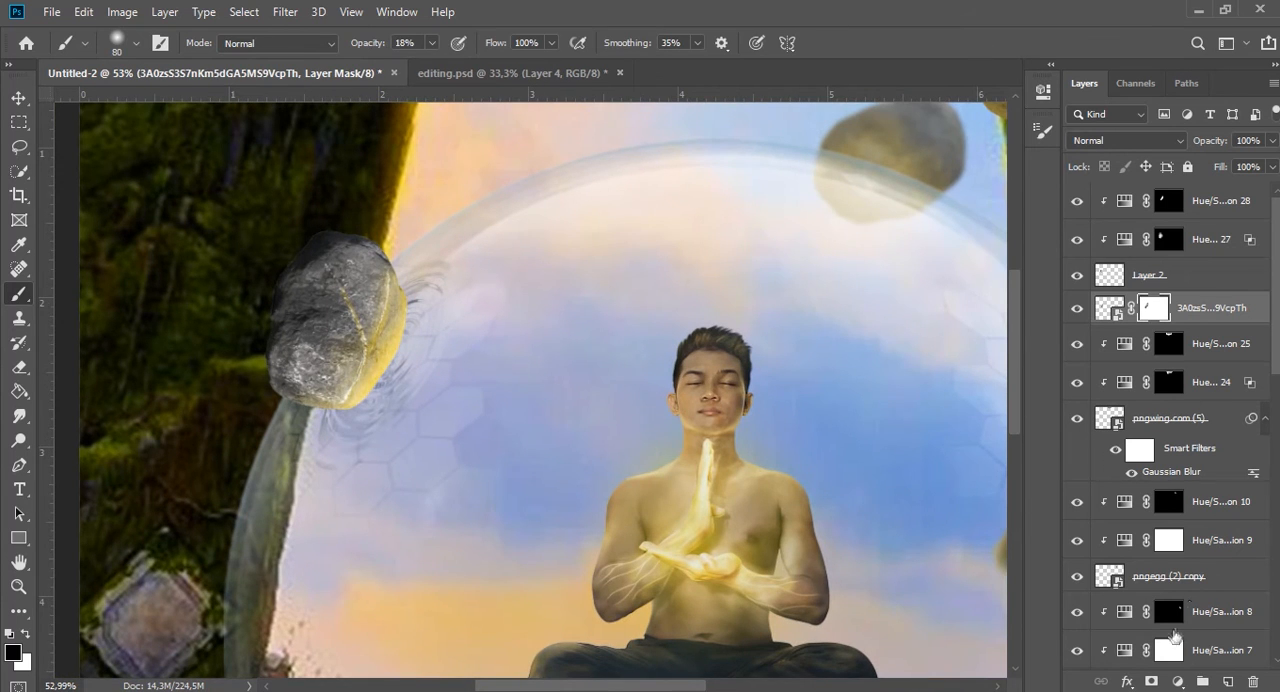
# Add a yellow Solid Color fill above the ripple layer, invert its mask to black and clip it to the ripples.
pyautogui.click(1178, 681)
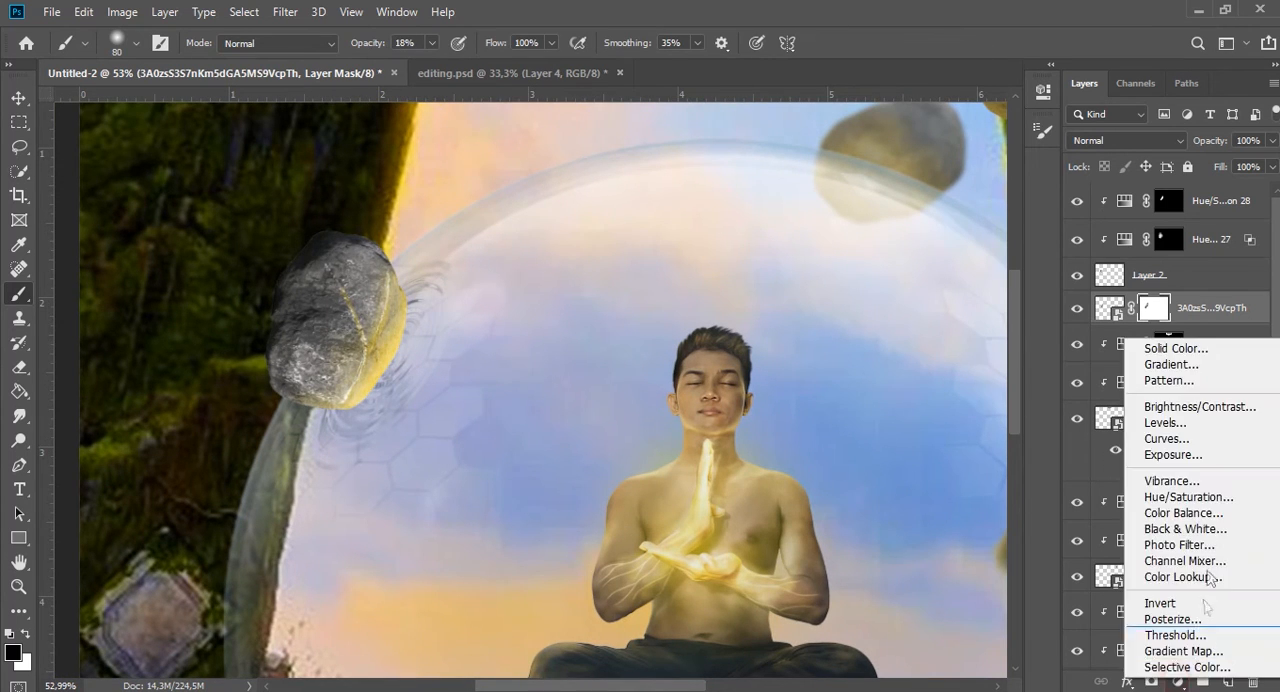
pyautogui.click(1185, 349)
pyautogui.write('ffe400')
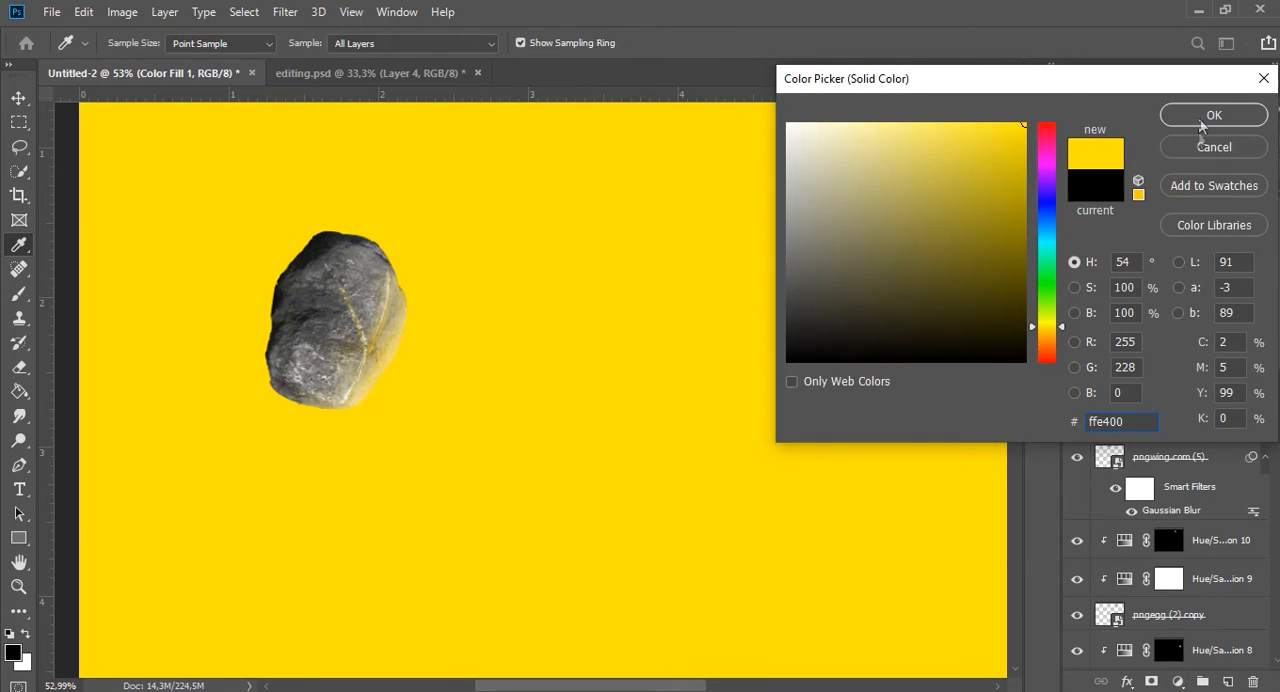
pyautogui.click(1205, 117)
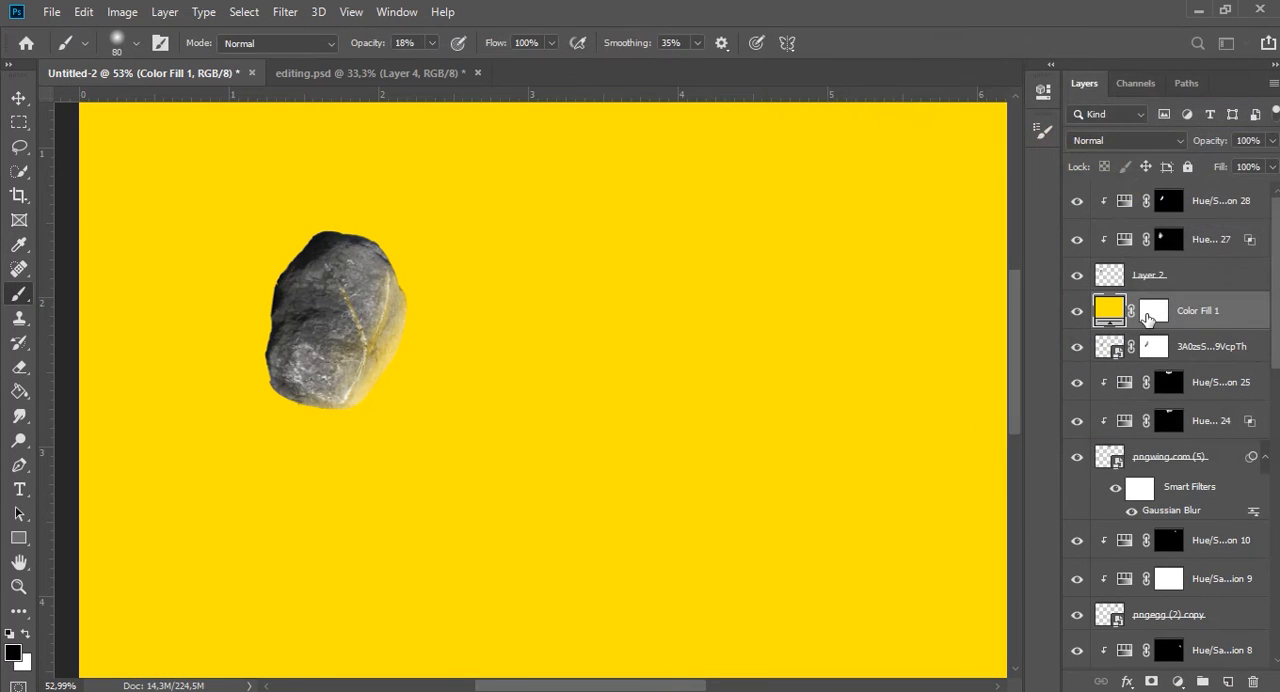
pyautogui.click(1148, 317)
pyautogui.hotkey('ctrl', 'i')
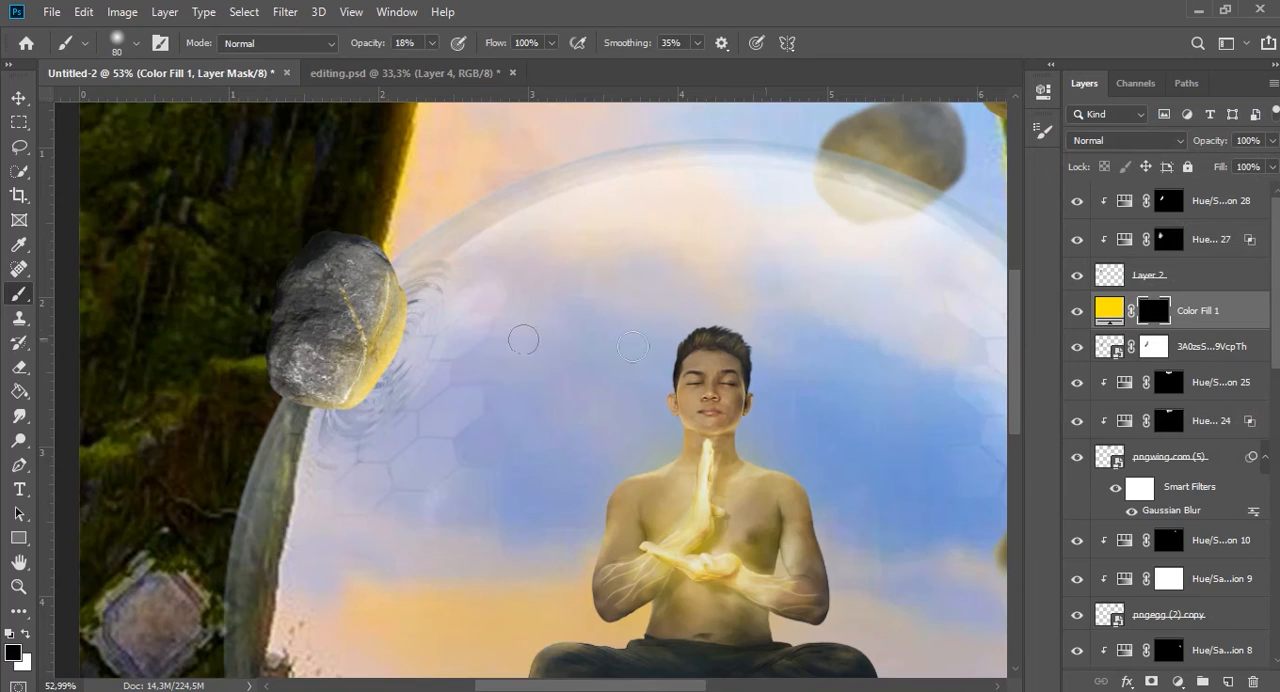
pyautogui.hotkey('ctrl', 'alt', 'g')
# Paint yellow light onto the ripples with a white brush at 43% opacity and lower the color fill's opacity to 86%.
pyautogui.scroll(6, 490, 340)
pyautogui.press('x')
pyautogui.moveTo(362, 50); pyautogui.dragTo(379, 50)
pyautogui.moveTo(325, 340)
pyautogui.mouseDown()
pyautogui.moveTo(214, 459)
pyautogui.moveTo(363, 369)
pyautogui.moveTo(223, 482)
pyautogui.moveTo(266, 390)
pyautogui.mouseUp()
pyautogui.moveTo(280, 268)
pyautogui.mouseDown()
pyautogui.moveTo(334, 286)
pyautogui.moveTo(283, 471)
pyautogui.mouseUp()
pyautogui.scroll(-7, 249, 590)
pyautogui.moveTo(1210, 141); pyautogui.dragTo(1196, 141)
# Add a second bright yellow Solid Color fill above the ripples' color fill and invert its mask to black.
pyautogui.click(1178, 682)
pyautogui.click(1184, 379)
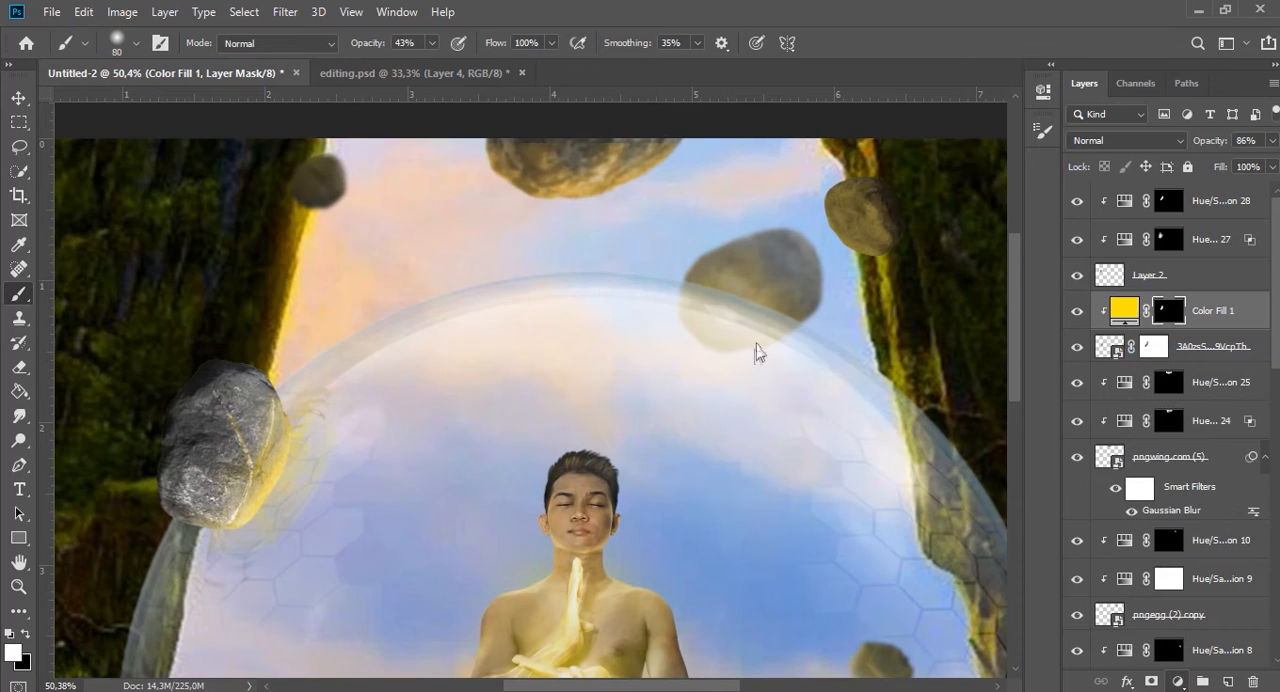
pyautogui.moveTo(994, 157); pyautogui.dragTo(1028, 121)
pyautogui.moveTo(1048, 348); pyautogui.dragTo(1047, 334)
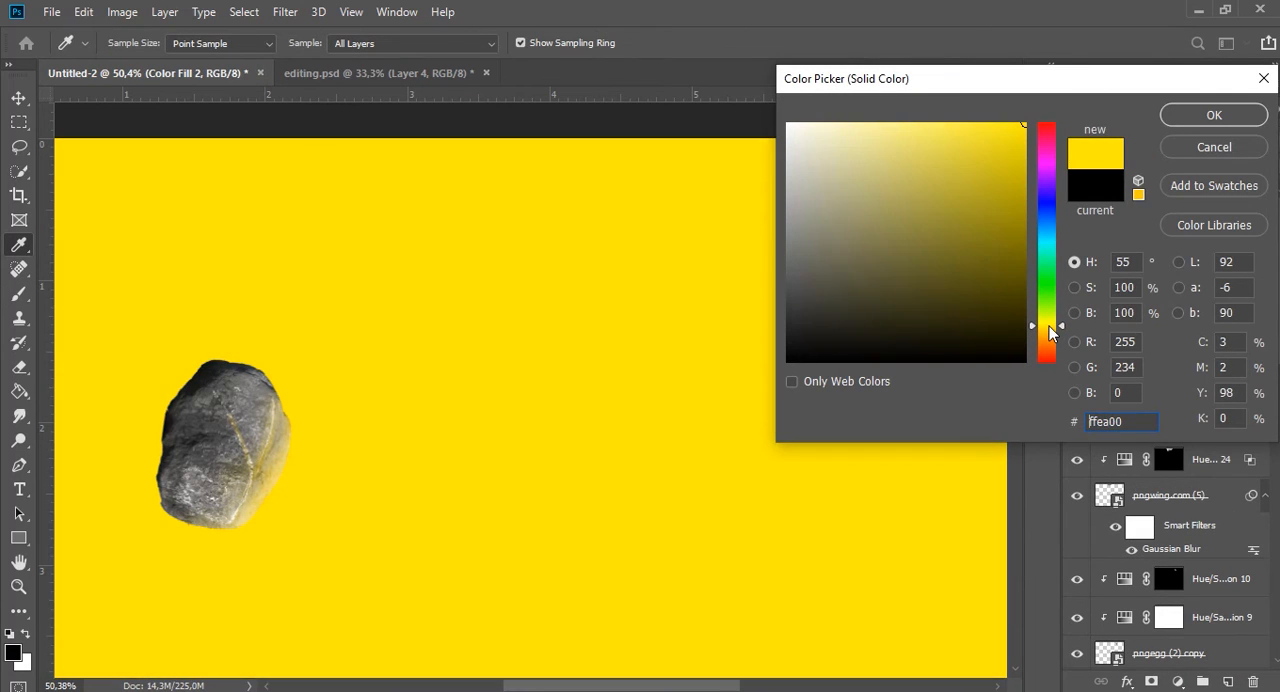
pyautogui.click(1254, 114)
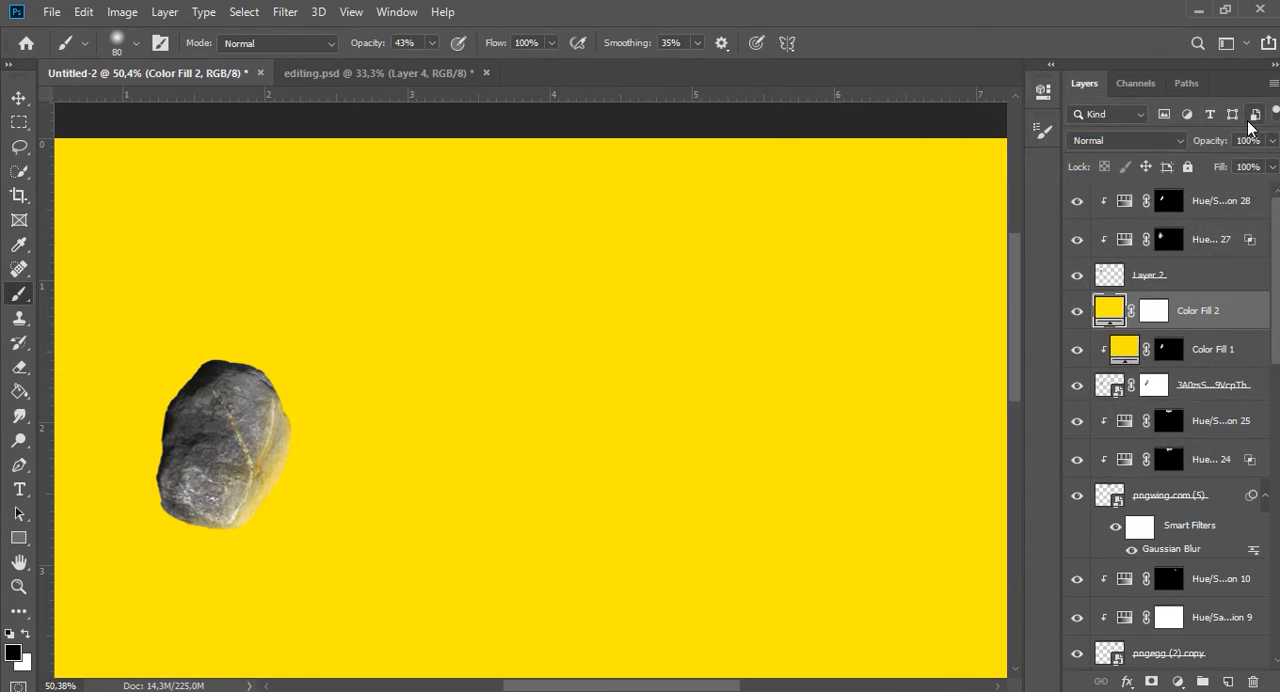
pyautogui.click(1161, 310)
pyautogui.hotkey('ctrl', 'i')
# Set up a narrow, slanted soft white brush at 600 pixels for the second color fill's mask.
pyautogui.rightClick(567, 322)
pyautogui.click(727, 451)
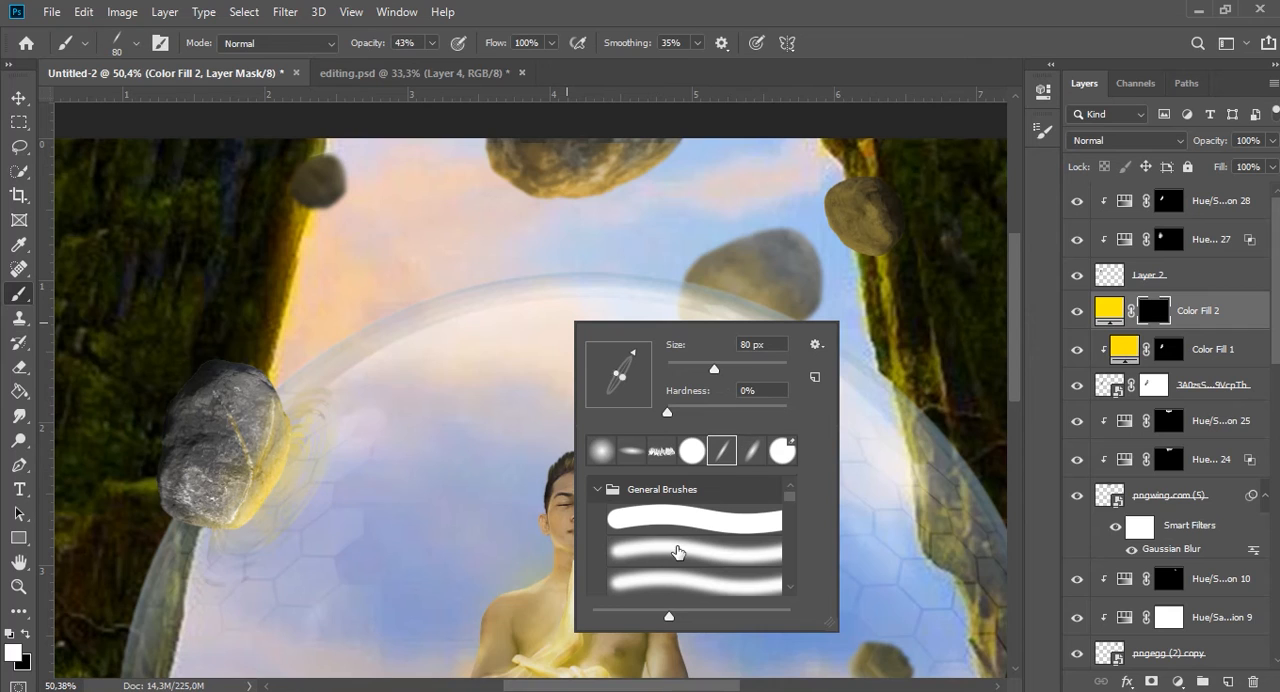
pyautogui.click(677, 552)
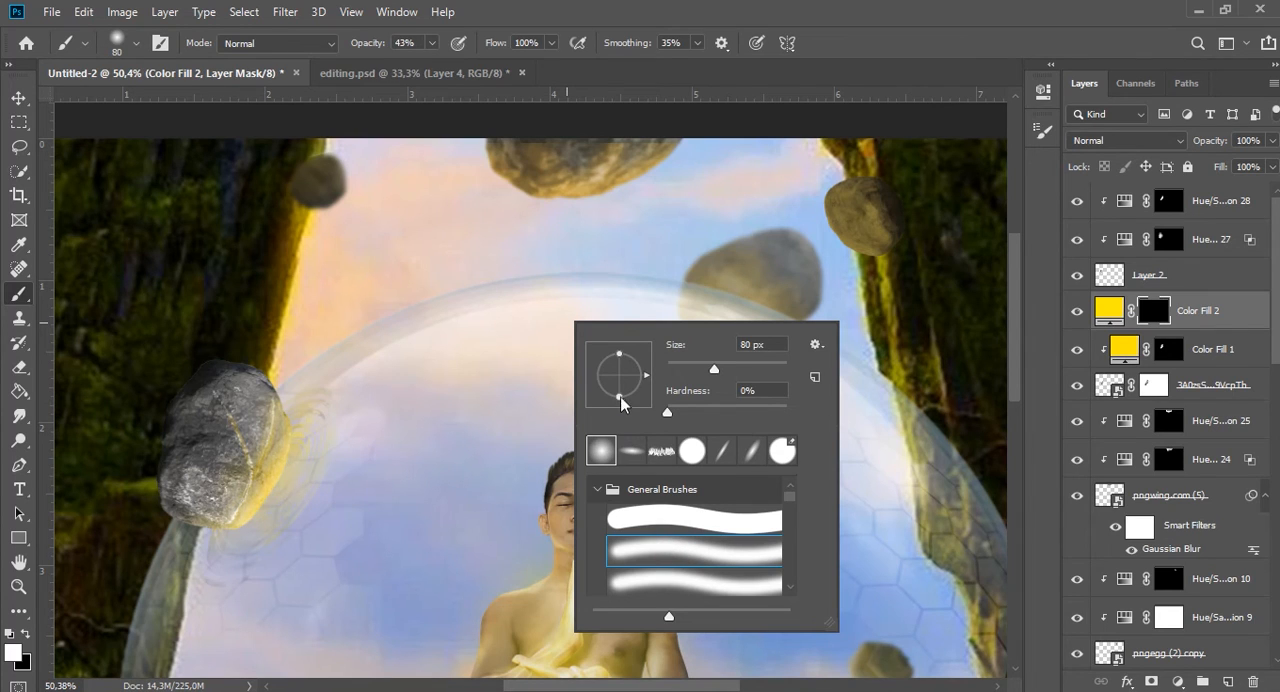
pyautogui.moveTo(621, 402)
pyautogui.mouseDown()
pyautogui.moveTo(655, 380)
pyautogui.moveTo(645, 370)
pyautogui.mouseUp()
pyautogui.doubleClick(723, 452)
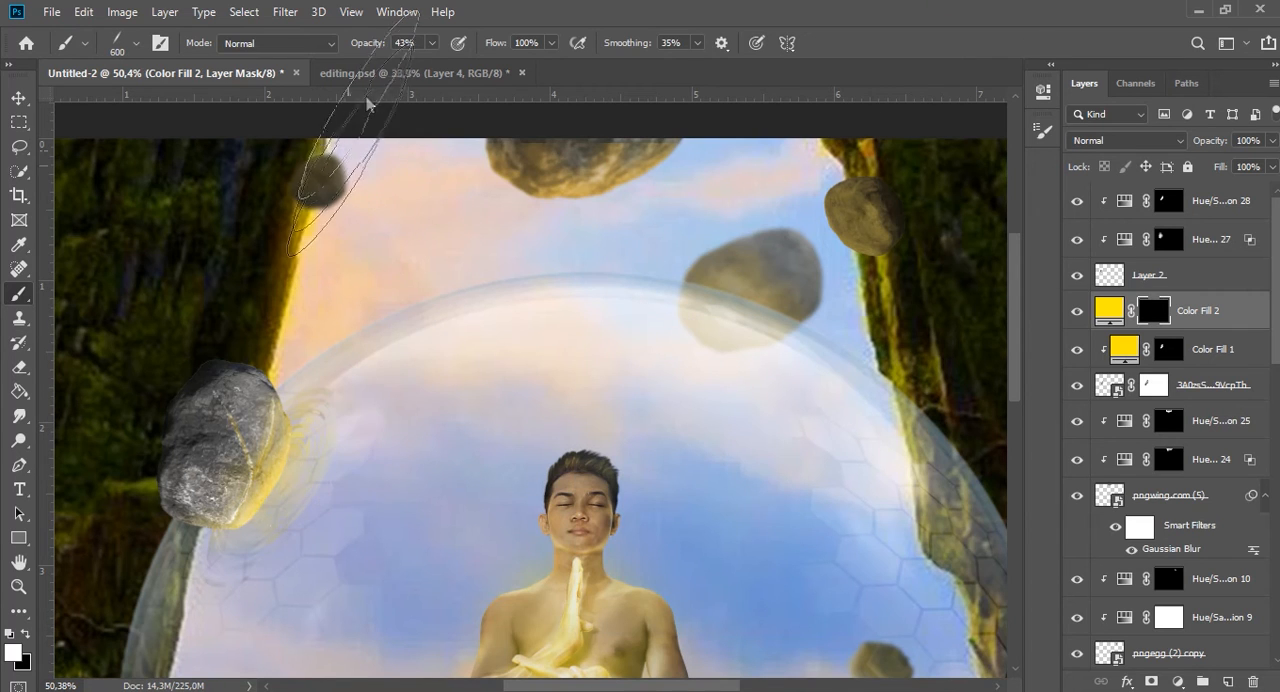
# Raise the brush opacity to 100% and paint one slanted yellow streak on the second color fill's mask.
pyautogui.moveTo(367, 46); pyautogui.dragTo(549, 58)
pyautogui.press('[')
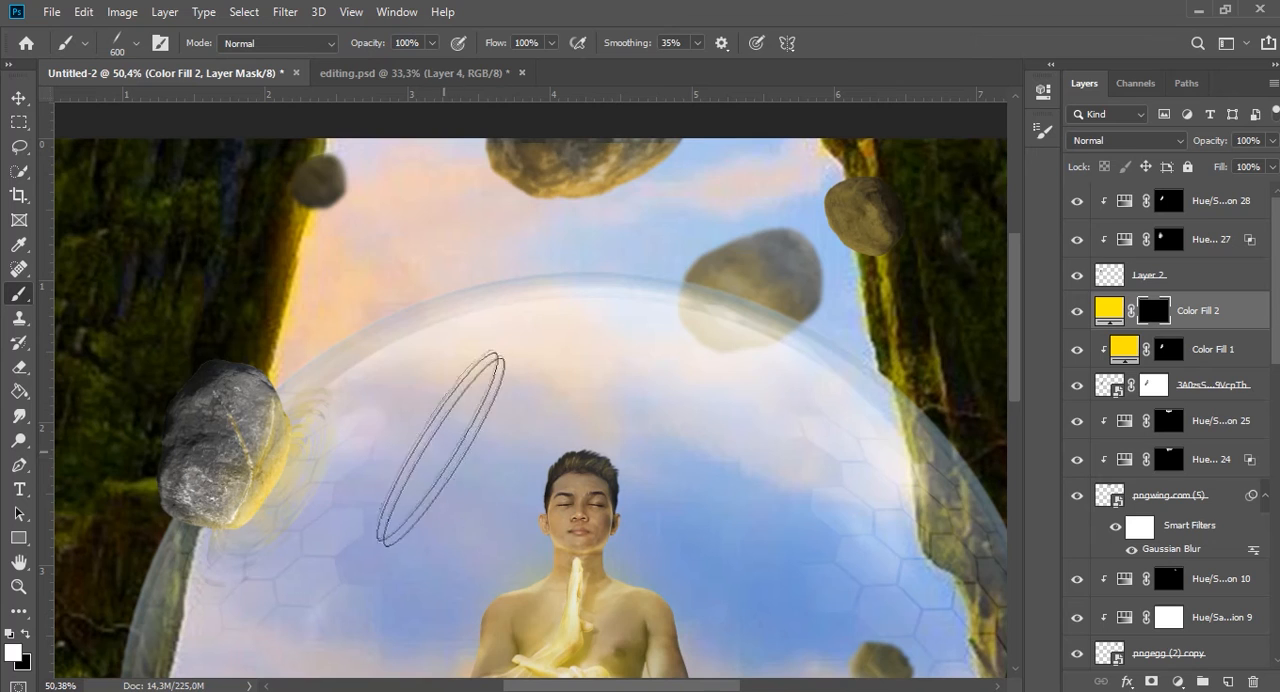
pyautogui.click(433, 440)
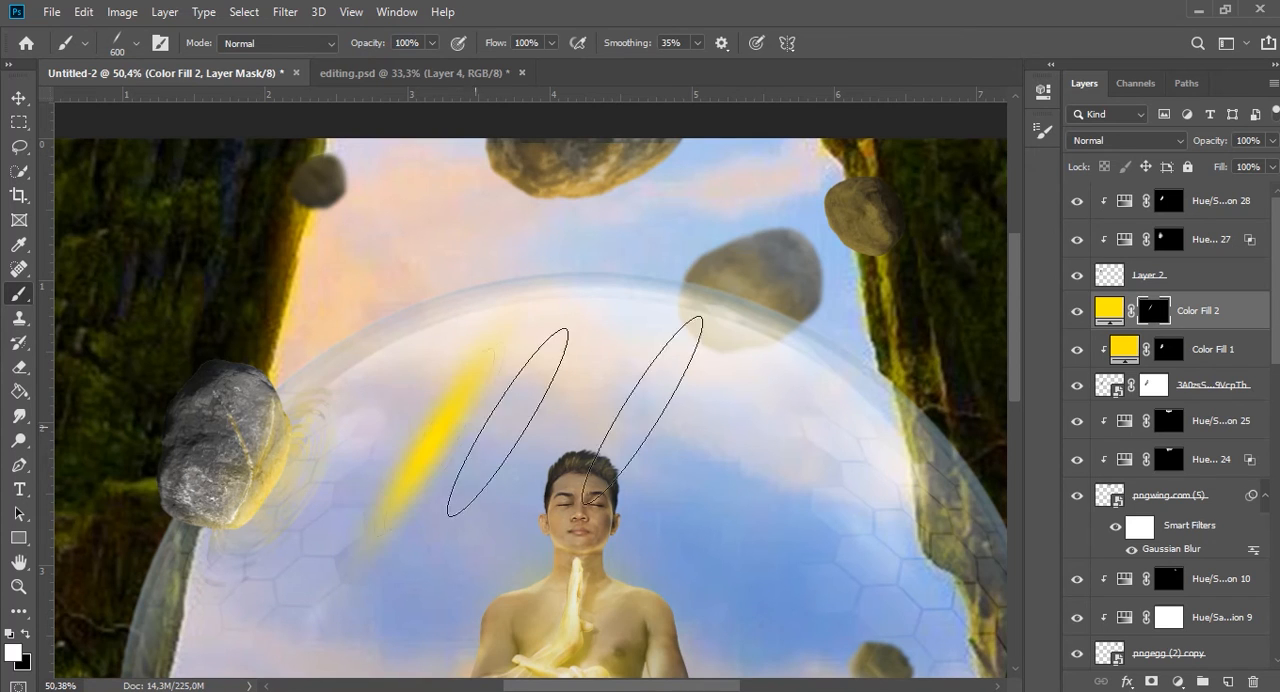
# Scale the yellow streak to about 48% width and 61% height and fit it along the impacting rock's lit edge.
pyautogui.click(17, 98)
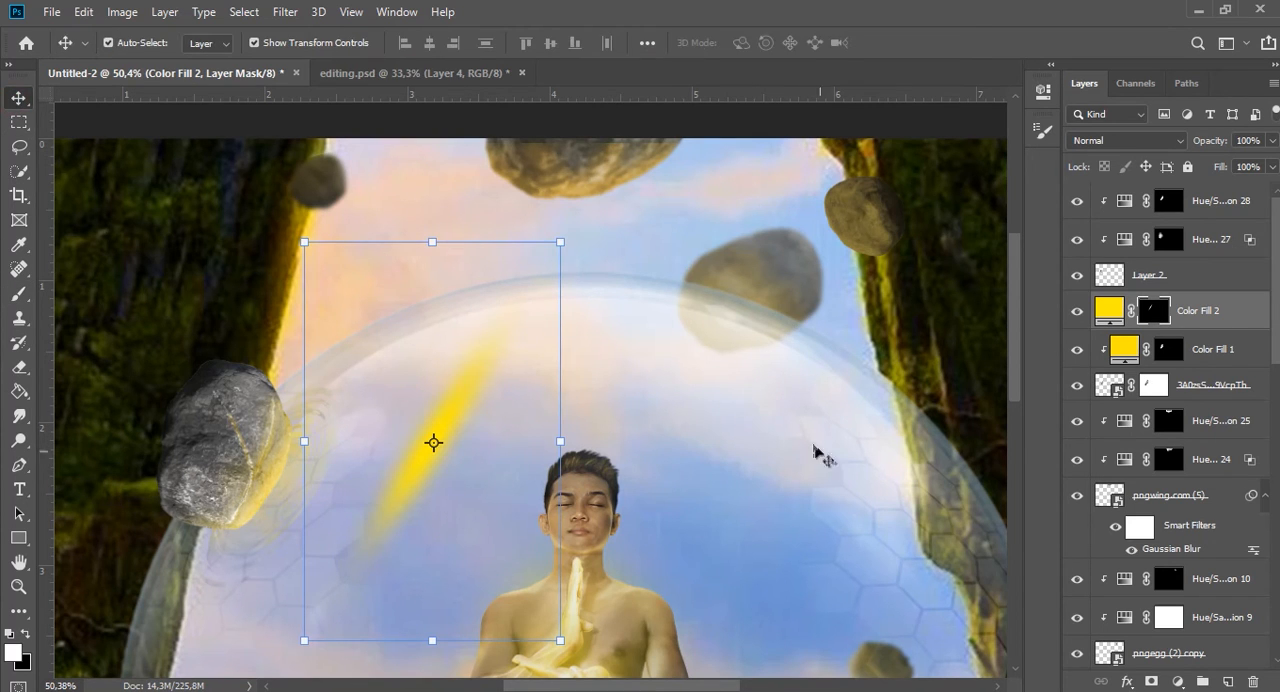
pyautogui.moveTo(563, 443); pyautogui.dragTo(414, 458)
pyautogui.scroll(4, 350, 463)
pyautogui.moveTo(446, 312)
pyautogui.mouseDown()
pyautogui.moveTo(503, 251)
pyautogui.moveTo(434, 214)
pyautogui.moveTo(429, 166)
pyautogui.mouseUp()
pyautogui.moveTo(378, 522); pyautogui.dragTo(271, 632)
pyautogui.moveTo(382, 314)
pyautogui.mouseDown()
pyautogui.moveTo(406, 341)
pyautogui.moveTo(397, 326)
pyautogui.mouseUp()
pyautogui.moveTo(352, 285); pyautogui.dragTo(336, 308)
pyautogui.moveTo(313, 491); pyautogui.dragTo(361, 504)
pyautogui.moveTo(334, 436); pyautogui.dragTo(318, 429)
pyautogui.moveTo(394, 384); pyautogui.dragTo(402, 342)
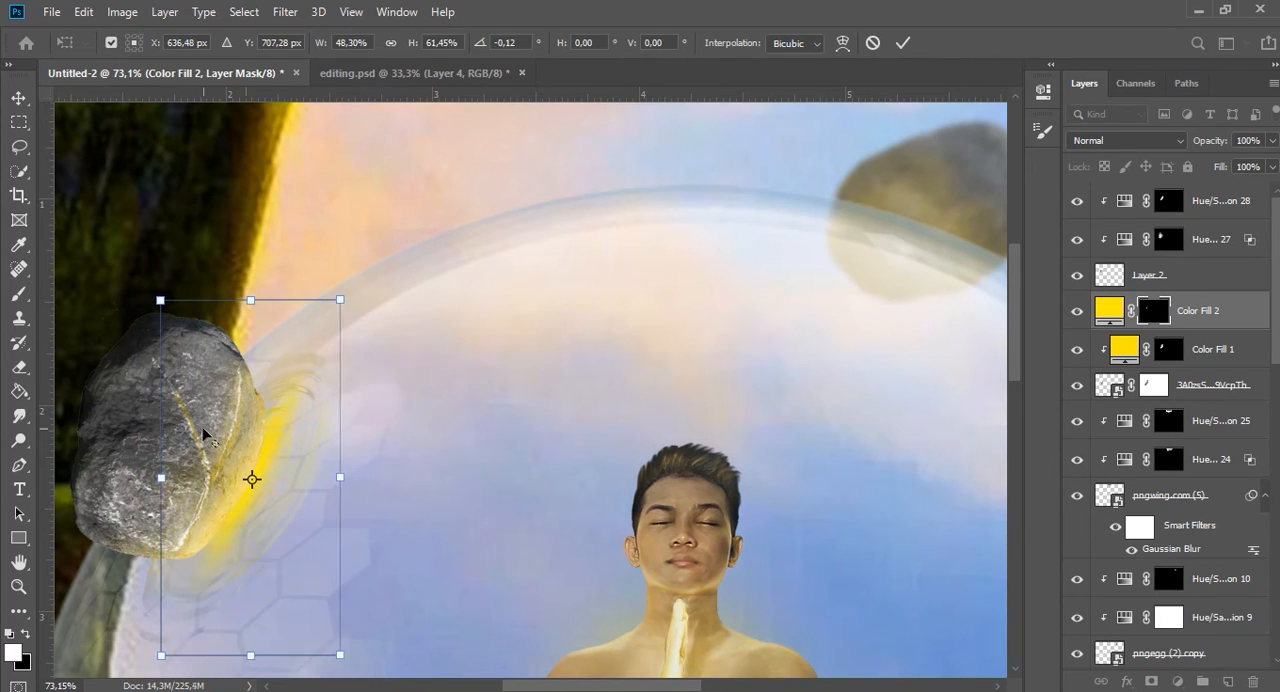
pyautogui.scroll(-8, 203, 433)
pyautogui.click(903, 45)
# Set the second color fill's blend mode to Lighten and move the streak slightly closer to the impacting rock.
pyautogui.click(1148, 142)
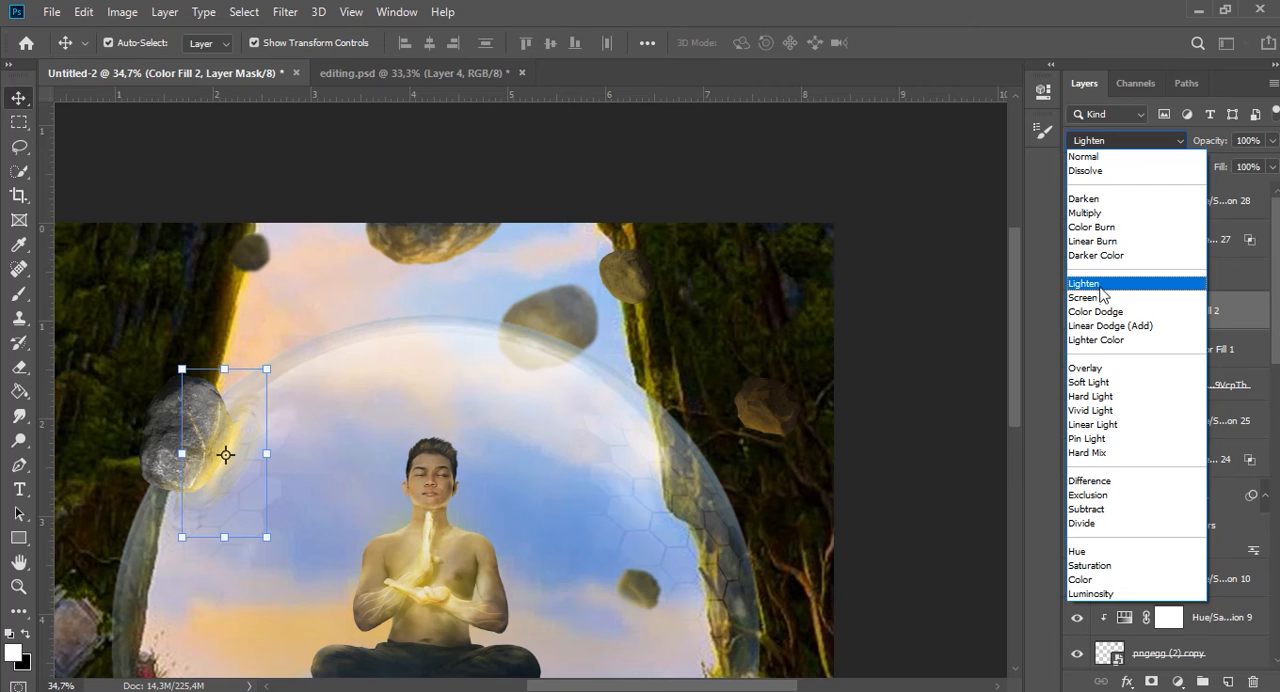
pyautogui.click(1099, 288)
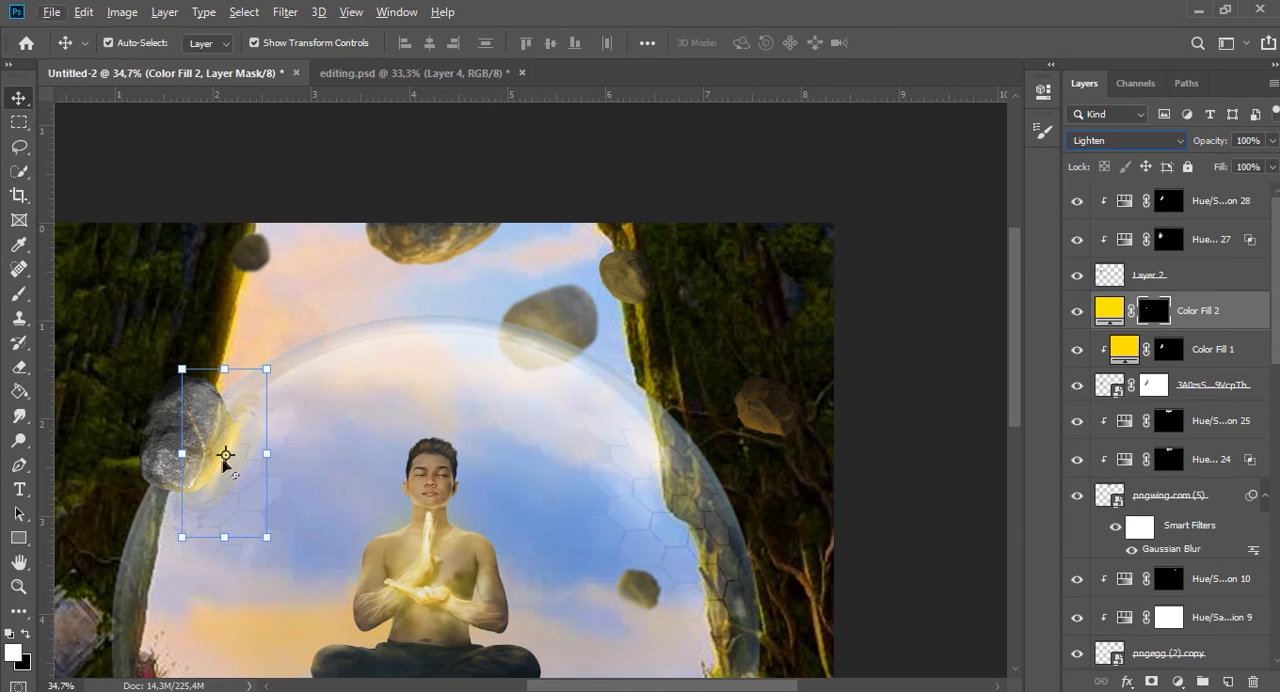
pyautogui.hotkey('ctrl', 't')
pyautogui.scroll(6, 213, 475)
pyautogui.moveTo(259, 446); pyautogui.dragTo(252, 456)
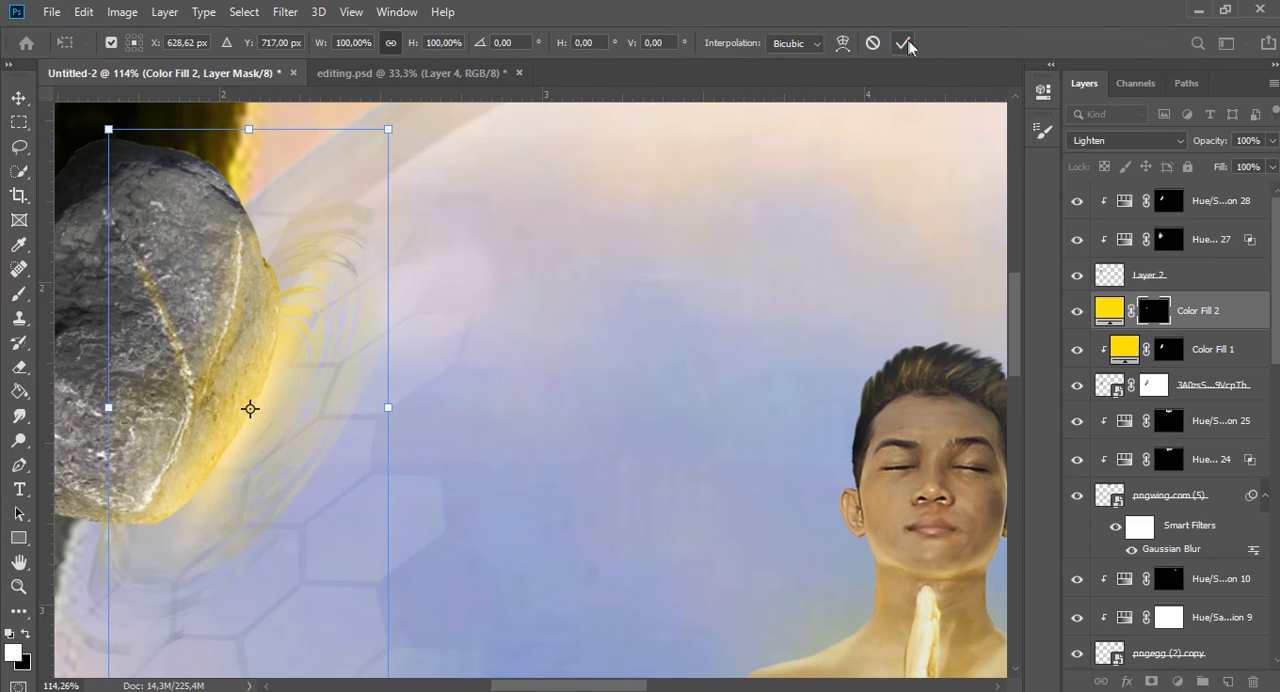
pyautogui.click(899, 42)
# Add a Brightness/Contrast adjustment clipped to the second color fill and adjust the streak's brightness and contrast.
pyautogui.click(1176, 680)
pyautogui.click(1110, 559)
pyautogui.moveTo(881, 233); pyautogui.dragTo(931, 200)
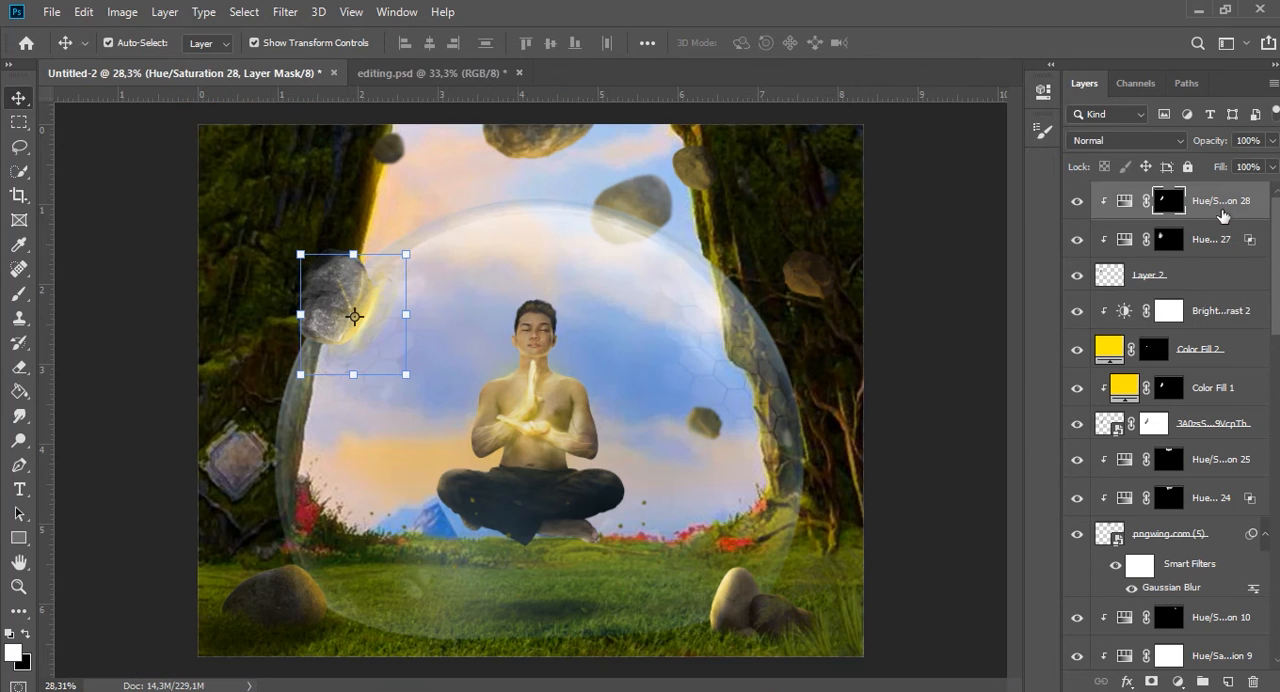
# Select every layer from the topmost Hue/Saturation adjustment down to the background group and group them together.
pyautogui.scroll(-10, 1200, 300)
pyautogui.click(1150, 658)
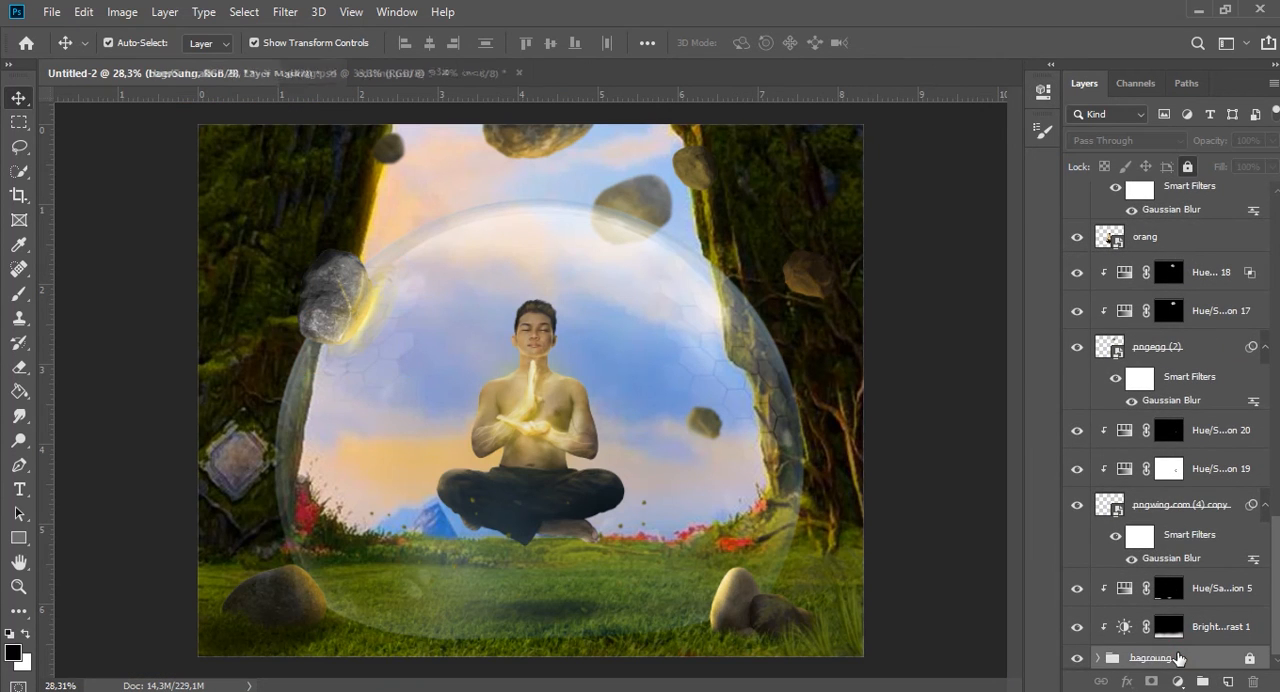
pyautogui.scroll(10, 1165, 430)
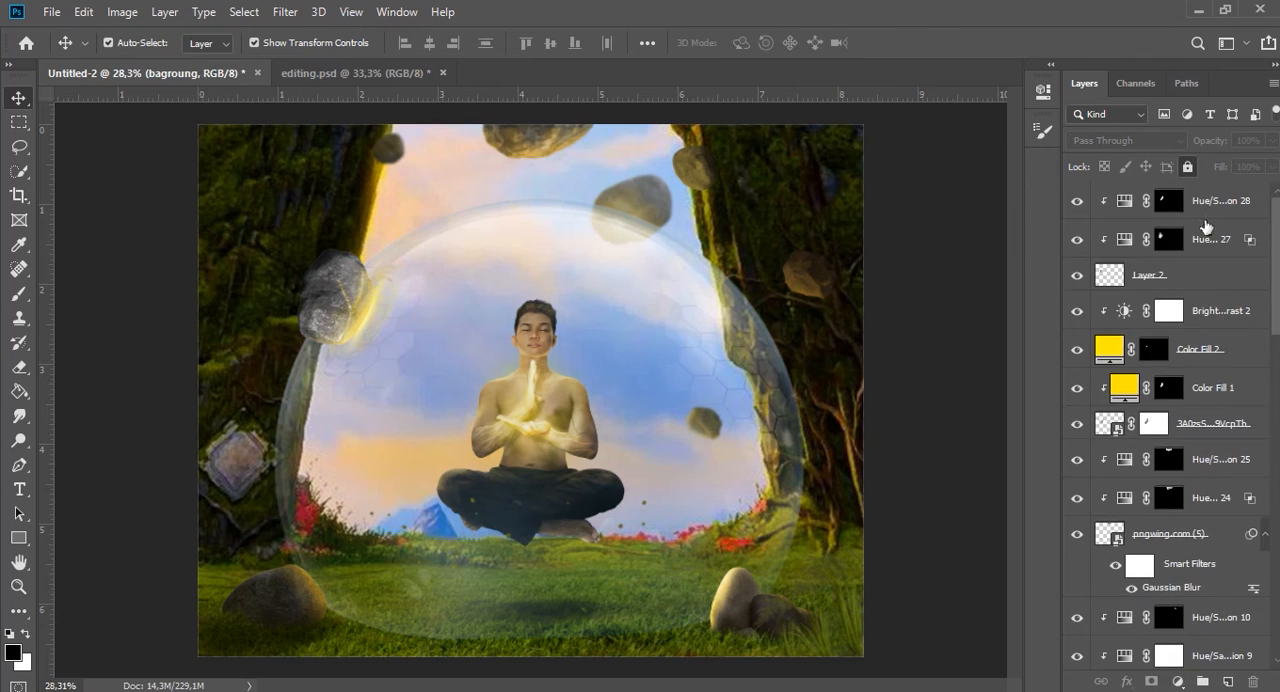
pyautogui.keyDown('shift'); pyautogui.click(1205, 207); pyautogui.keyUp('shift')
pyautogui.hotkey('ctrl', 'g')
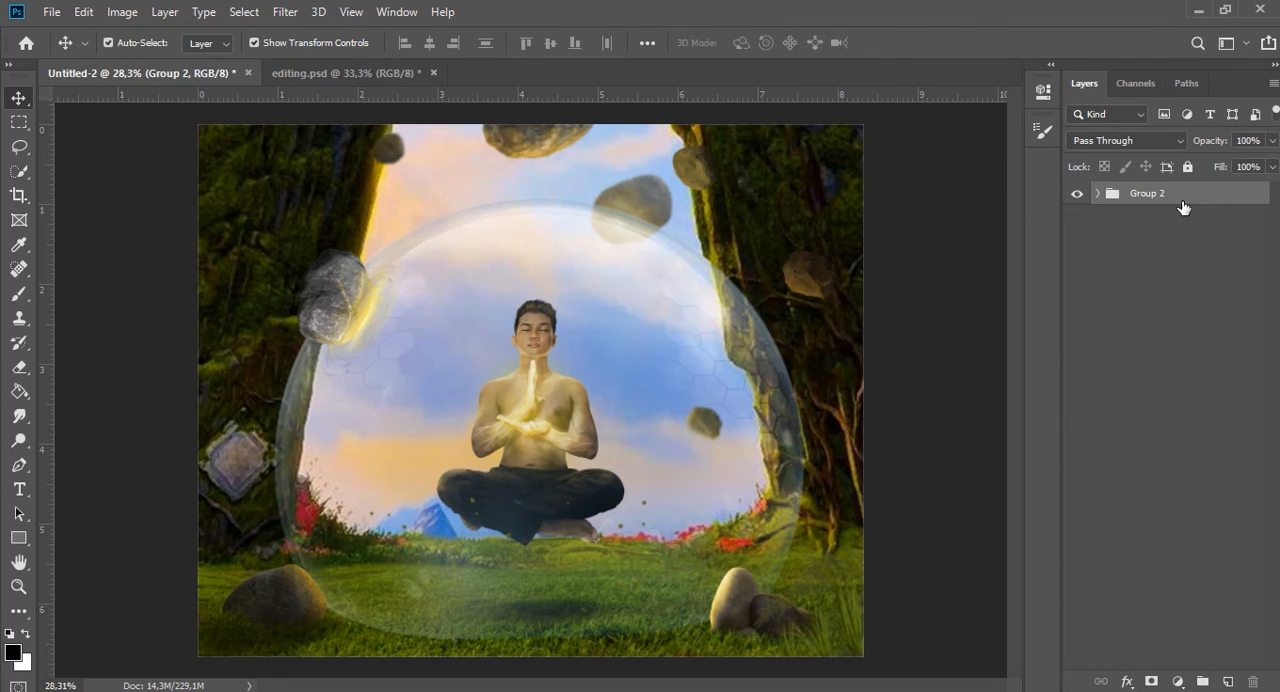
# Stamp all visible content into a new merged layer above the group and convert it to a smart object.
pyautogui.hotkey('ctrl', 'shift', 'alt', 'e')
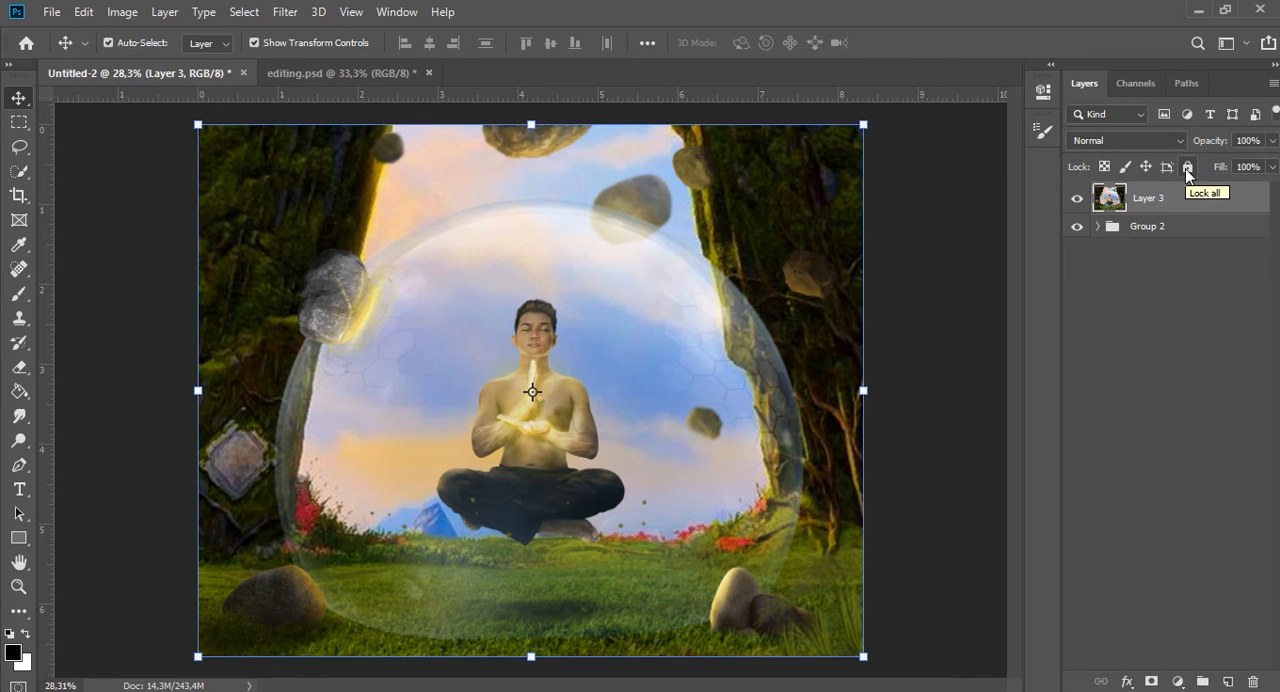
pyautogui.rightClick(1183, 195)
pyautogui.click(1068, 259)
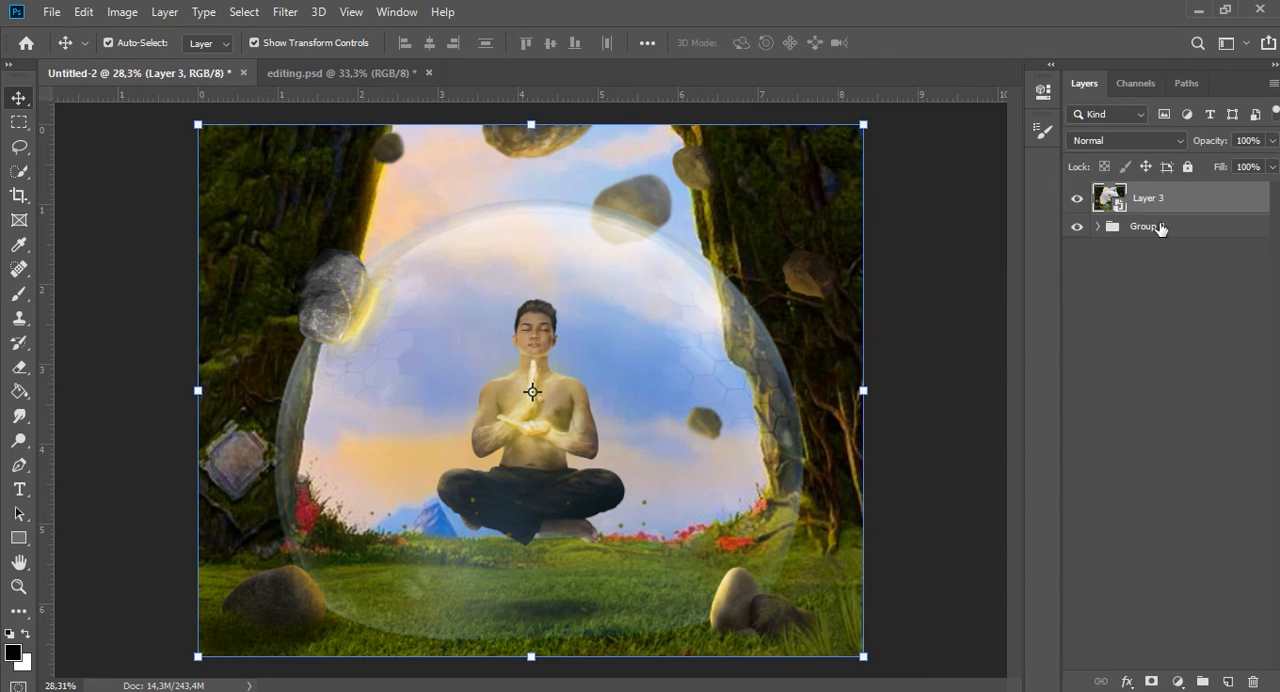
# Apply the Camera Raw Filter to the merged layer with temperature +9, tint -7 and exposure -0,15.
pyautogui.click(286, 12)
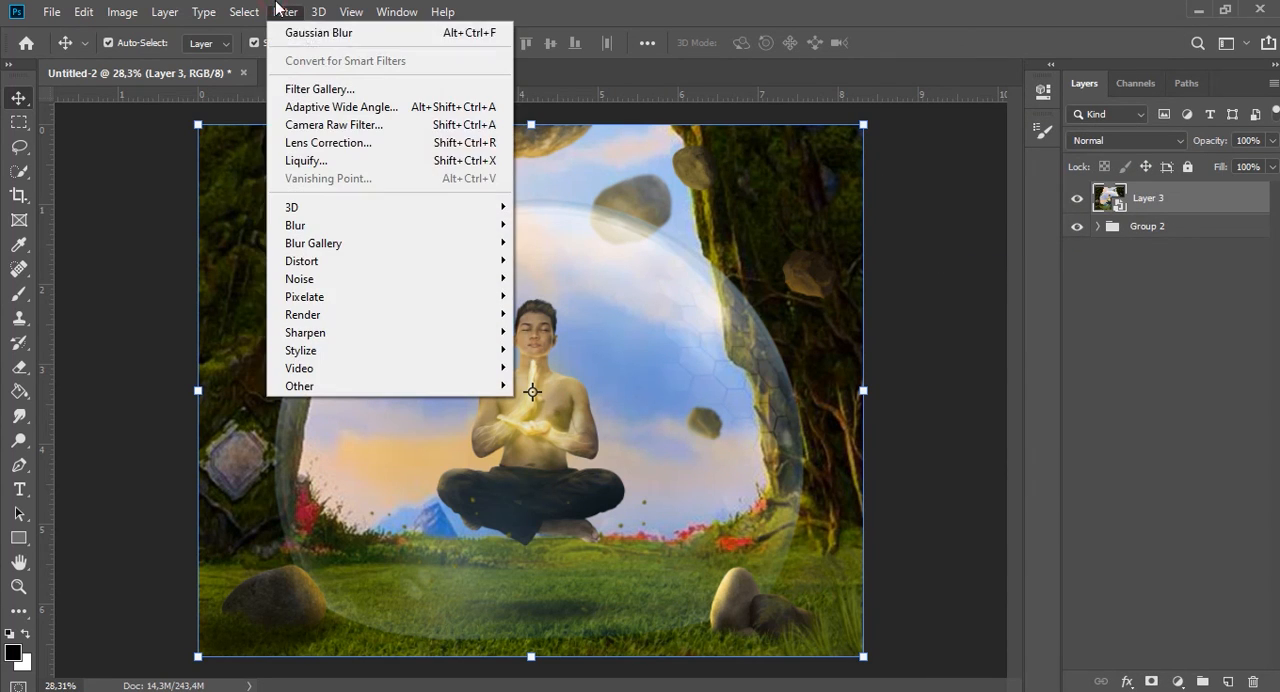
pyautogui.click(325, 124)
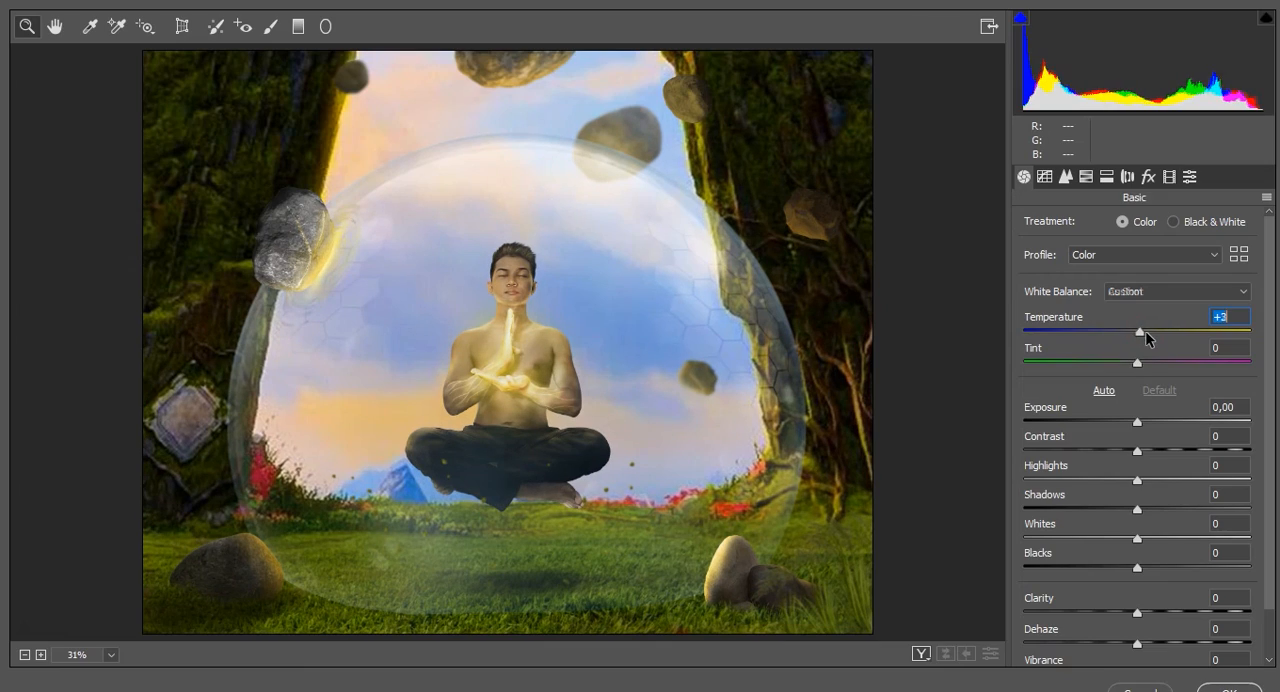
pyautogui.click(1147, 331)
pyautogui.click(1129, 362)
pyautogui.click(1133, 421)
# Fine-tune the remaining Basic adjustments in Camera Raw, from contrast and highlights down to the color intensity.
pyautogui.click(1140, 450)
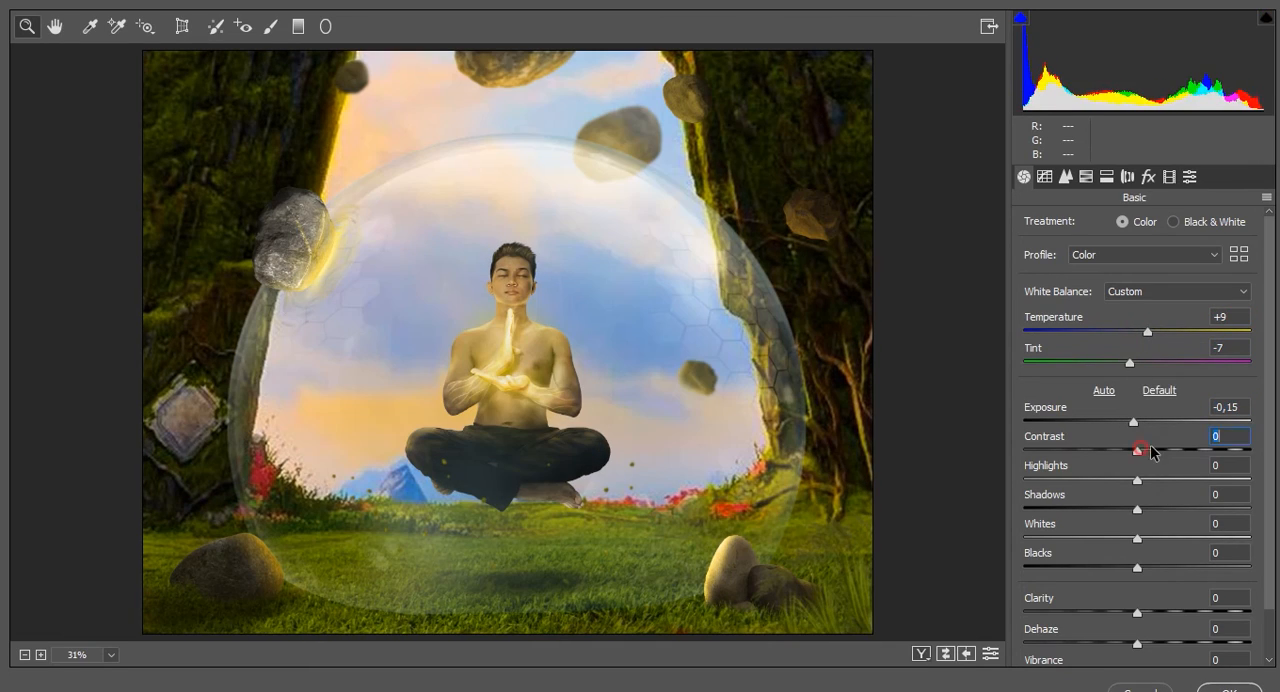
pyautogui.moveTo(1137, 480); pyautogui.dragTo(1147, 620)
pyautogui.scroll(-2, 1135, 563)
pyautogui.click(1150, 620)
pyautogui.moveTo(1137, 651); pyautogui.dragTo(1141, 651)
# Set the parametric tone curve to highlights +11, lights +8, darks +13 and shadows -12.
pyautogui.click(1044, 178)
pyautogui.moveTo(1142, 530); pyautogui.dragTo(1157, 588)
pyautogui.click(1130, 617)
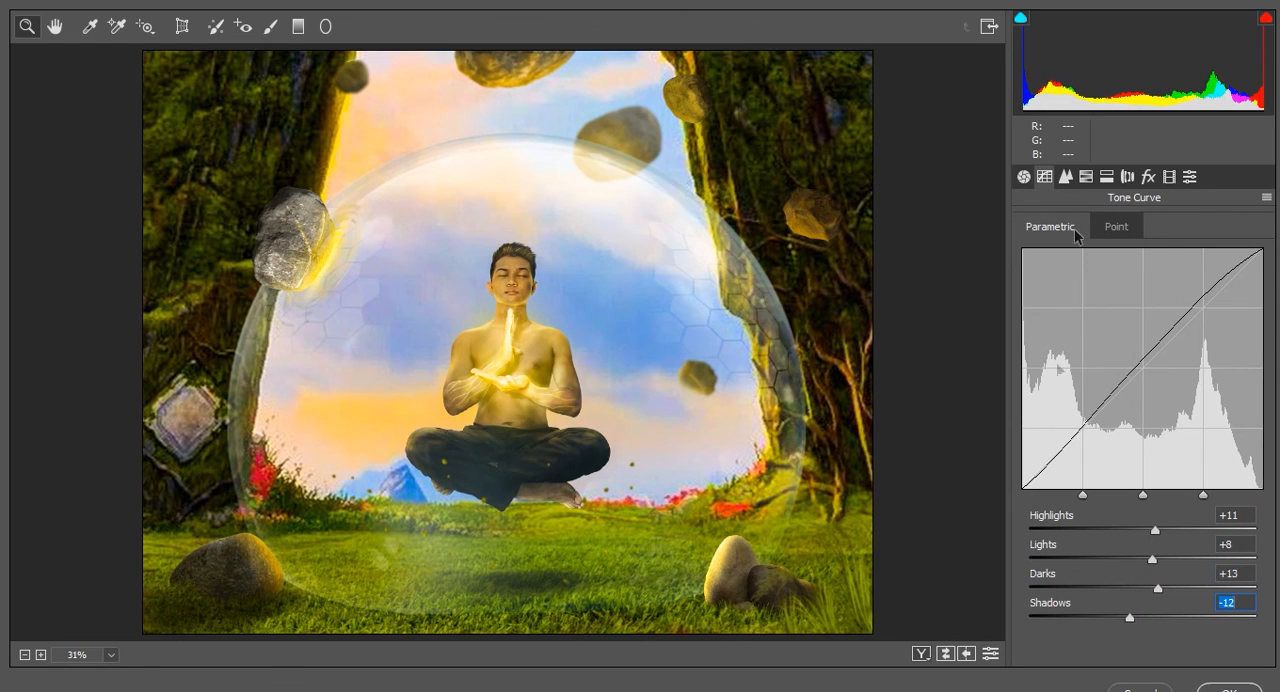
# Shift the hues of several individual color ranges in the Camera Raw HSL adjustments.
pyautogui.click(1086, 177)
pyautogui.moveTo(1143, 296); pyautogui.dragTo(1173, 298)
pyautogui.moveTo(1143, 327); pyautogui.dragTo(1151, 360)
pyautogui.moveTo(1143, 388); pyautogui.dragTo(1148, 453)
# Adjust the saturation and luminance of individual color ranges in the HSL adjustments, raising them slightly.
pyautogui.click(1103, 226)
pyautogui.moveTo(1143, 296); pyautogui.dragTo(1159, 329)
pyautogui.moveTo(1143, 358); pyautogui.dragTo(1145, 360)
pyautogui.click(1179, 226)
pyautogui.moveTo(1143, 296); pyautogui.dragTo(1150, 296)
pyautogui.moveTo(1143, 327); pyautogui.dragTo(1151, 358)
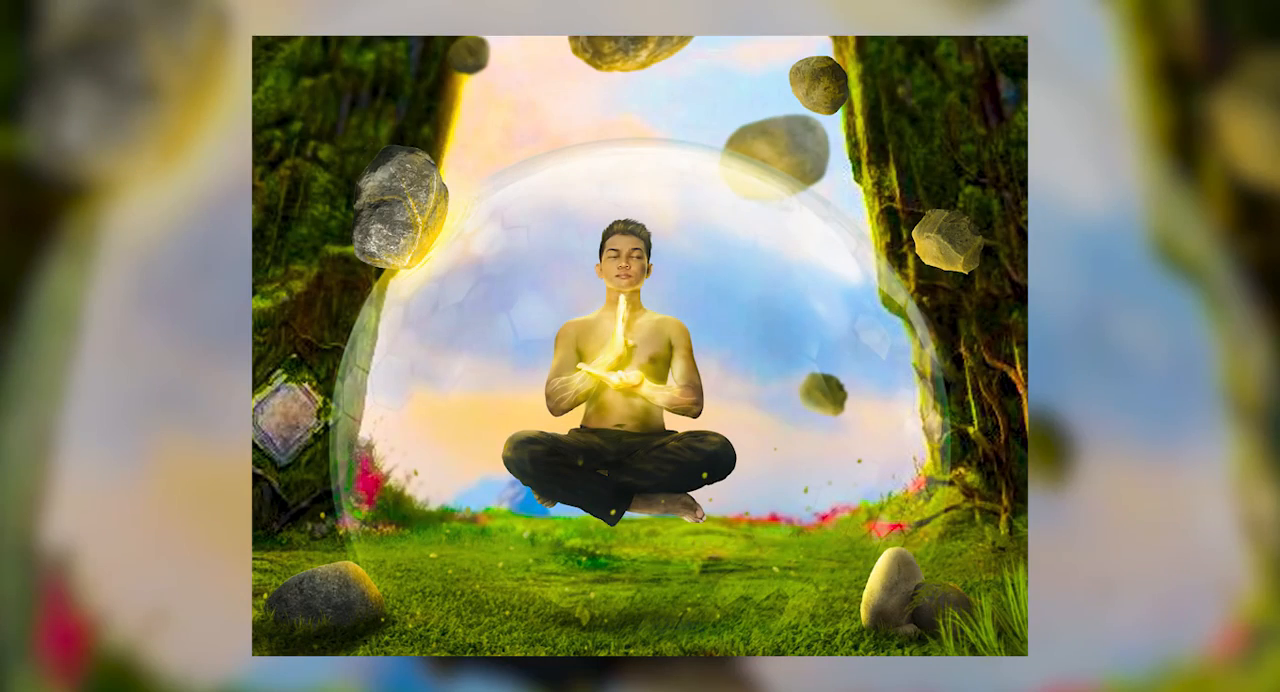